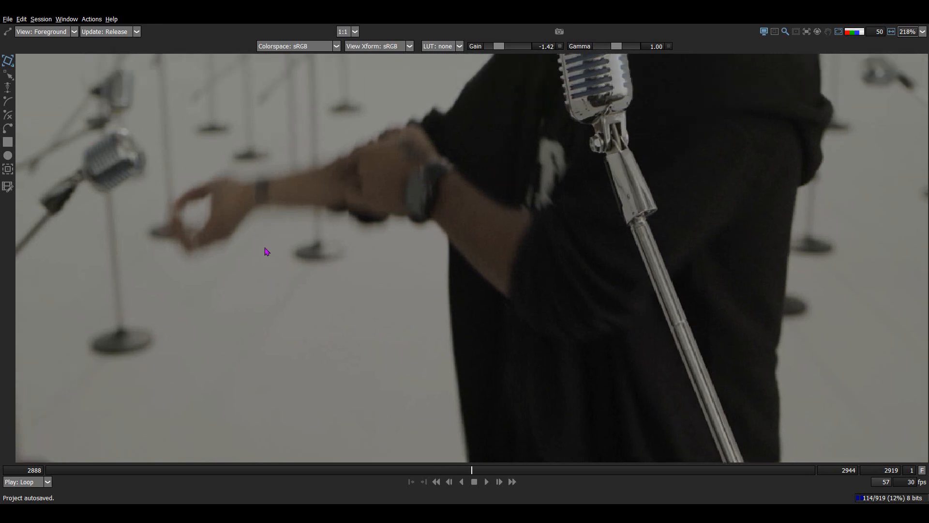
Step back through the footage to frame 2915 and examine the singer's shoulder and sleeve.
key(Right)
key(Left)
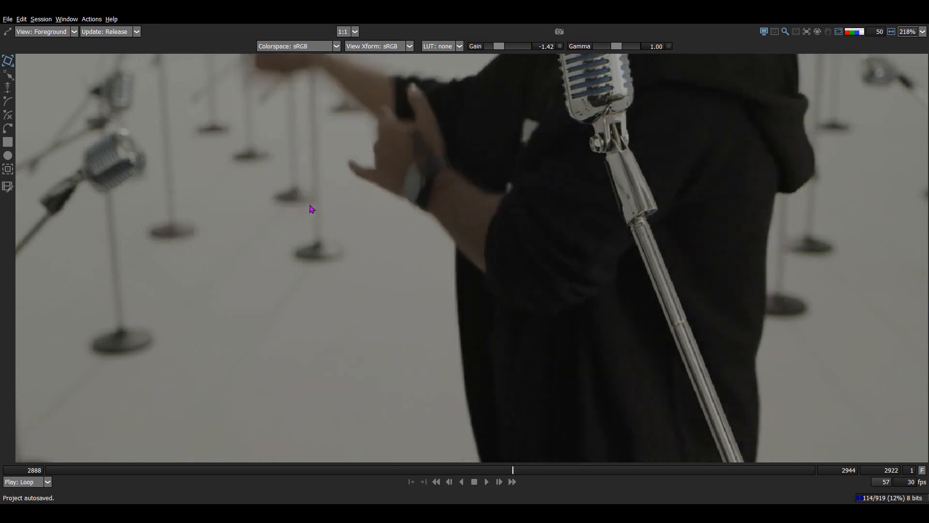
key(z)
key(z)
key(z)
key(z)
drag(579, 224, 289, 253)
scroll(375, 284, down, 1)
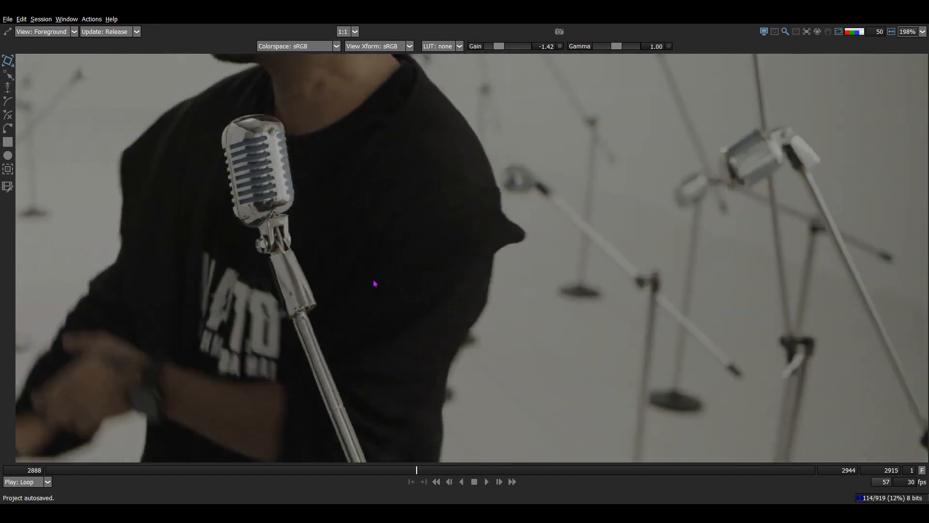
Reveal the object list and timeline, inspect the B-Spline's keyframes and outline at frame 2915, and return to the full viewer.
drag(375, 284, 371, 248)
key(grave)
drag(434, 234, 361, 261)
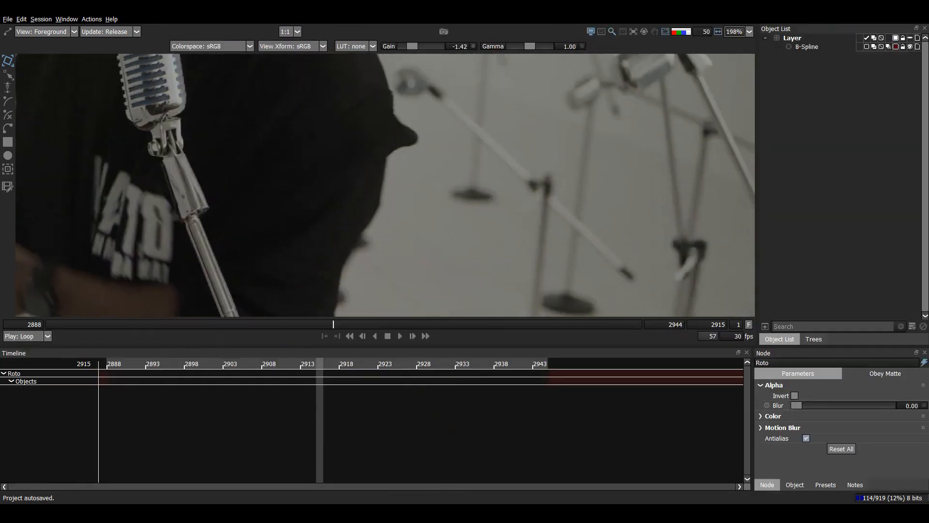
click(910, 38)
drag(461, 213, 469, 306)
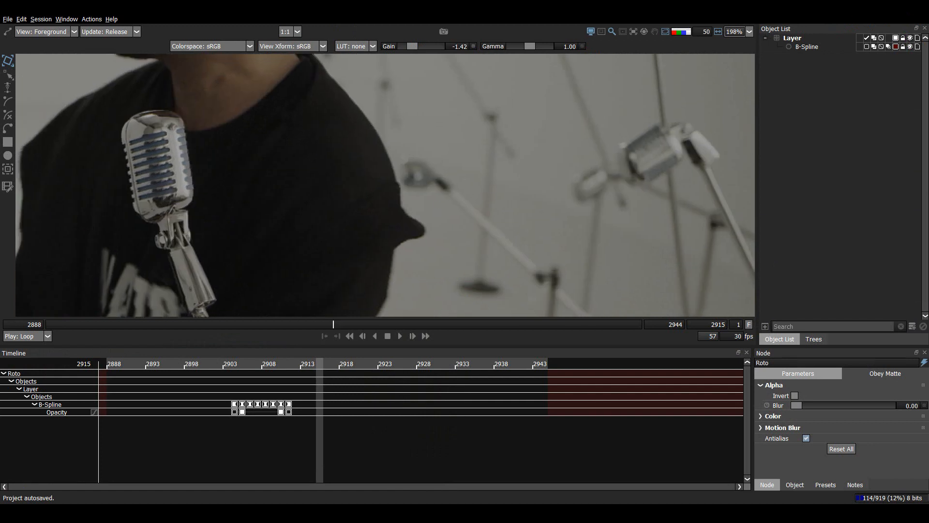
click(814, 47)
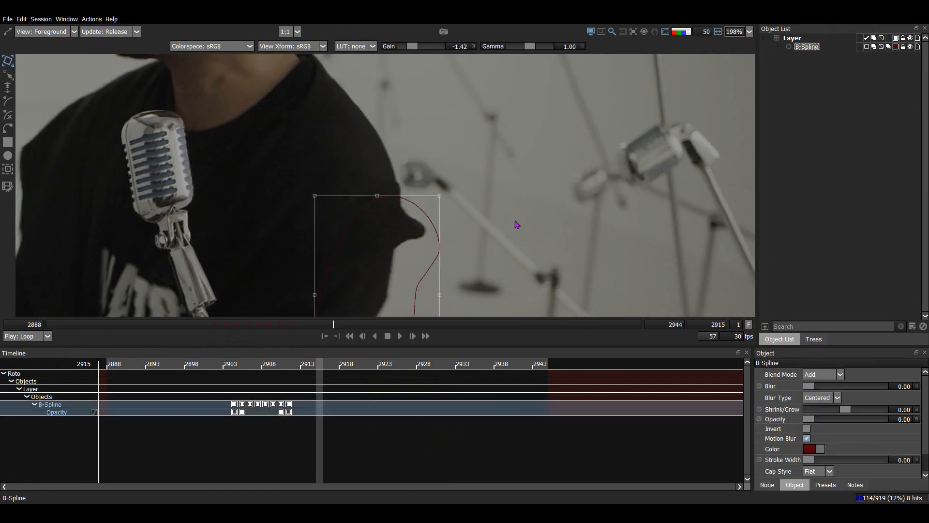
click(477, 223)
scroll(518, 100, up, 2)
key(Tab)
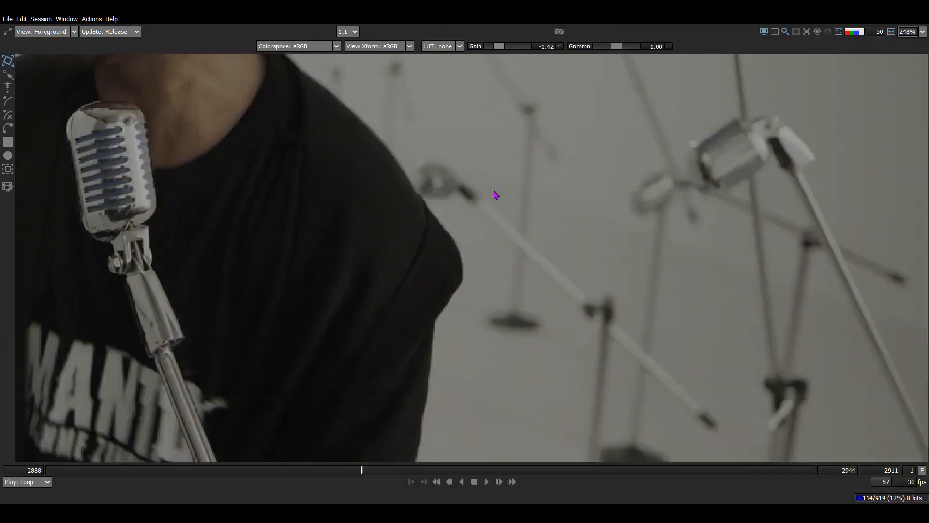
Examine the sleeve shape's alpha matte at frame 2910 and its outline over the foreground at frame 2909.
scroll(517, 271, up, 1)
drag(519, 257, 554, 201)
key(z)
scroll(553, 201, down, 2)
key(3)
scroll(489, 239, up, 1)
key(4)
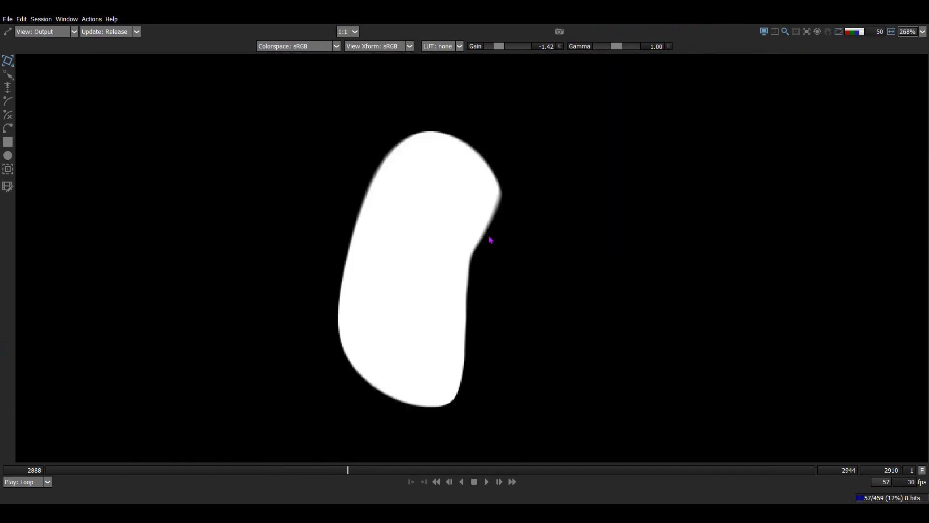
key(3)
key(Left)
key(1)
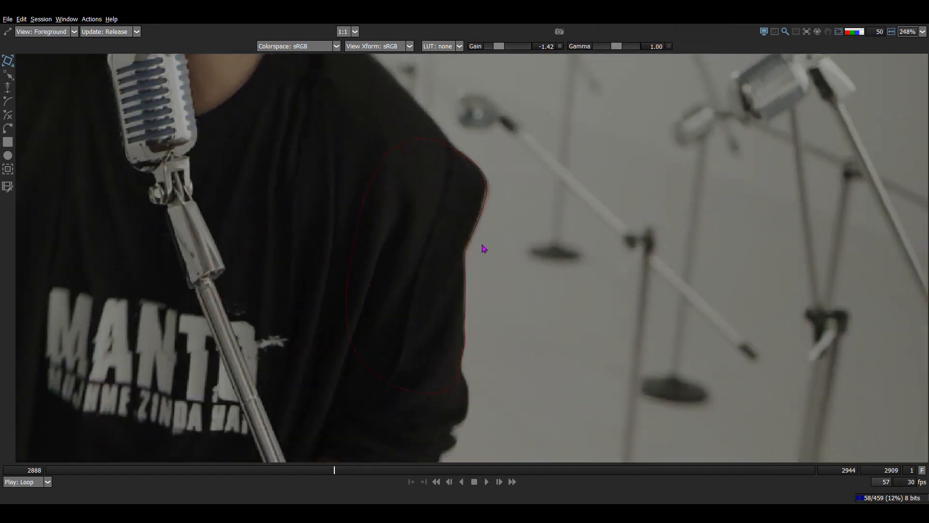
Move through the frames around 2904 to 2906 and examine the shirt sleeve's motion.
key(Left)
key(Left)
key(Left)
key(Right)
key(Right)
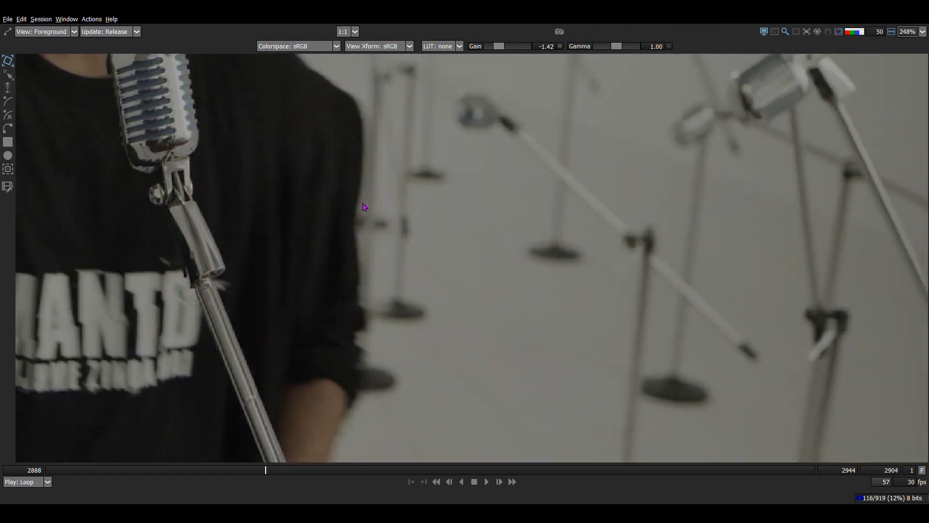
key(Left)
key(Left)
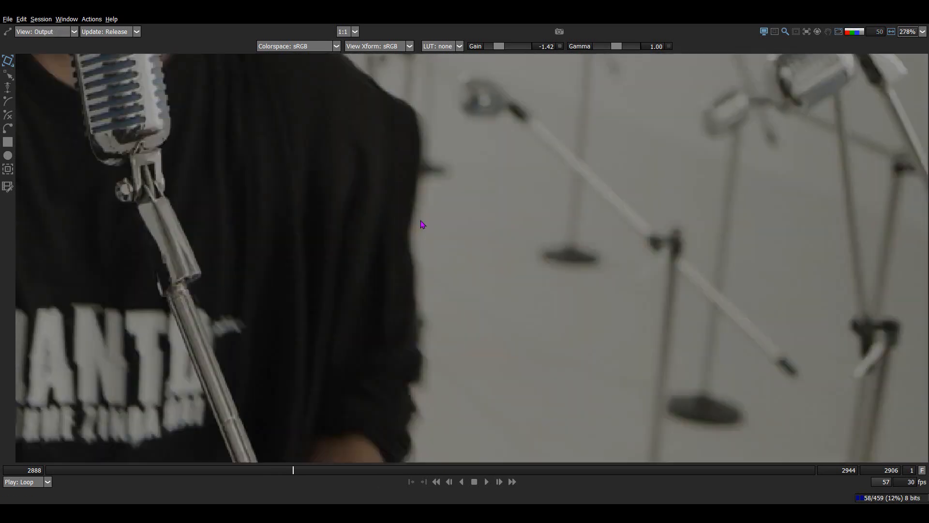
Compare the output matte with the foreground outline along the sleeve edge at frame 2906.
scroll(430, 231, up, 5)
key(2)
scroll(425, 236, down, 2)
key(a)
key(a)
scroll(432, 195, up, 2)
key(1)
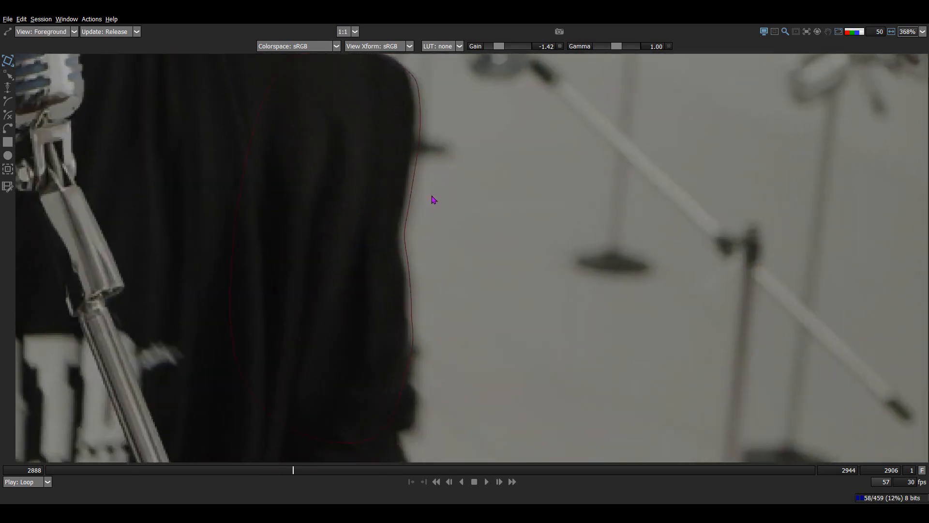
Select the sleeve's B-Spline at frame 2907 and compare its red matte overlay with its outline.
key(Right)
key(2)
key(1)
click(443, 239)
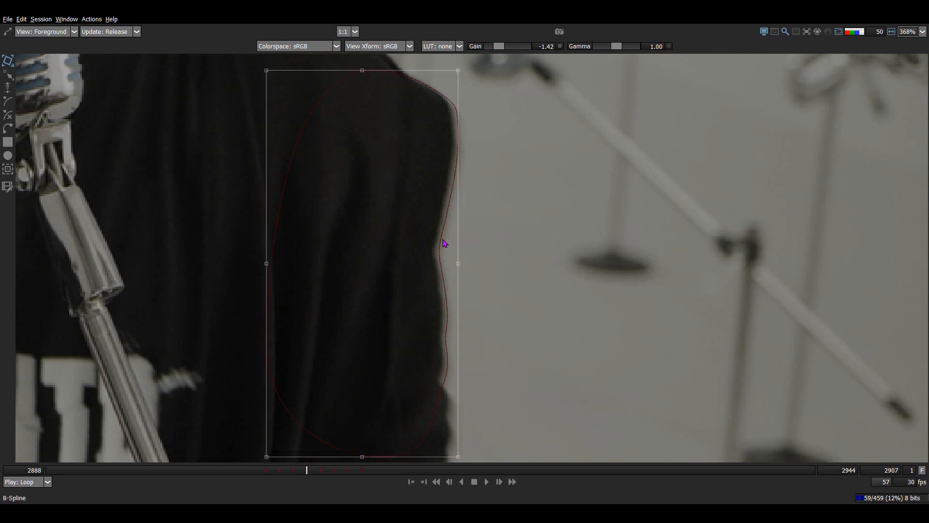
scroll(460, 255, up, 4)
key(2)
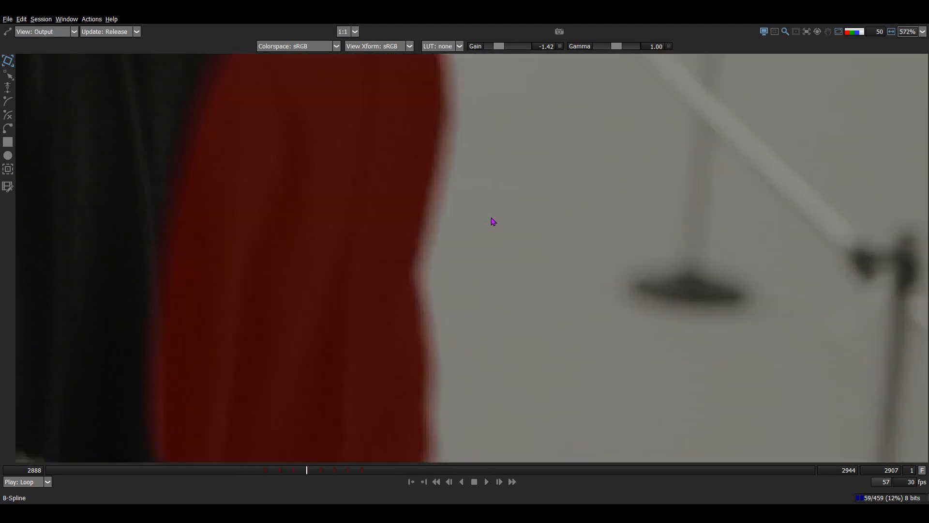
key(1)
Examine the sleeve's blurred edge close up at frame 2907, with the outline hidden and with the red matte overlay.
scroll(446, 234, up, 3)
scroll(484, 194, up, 4)
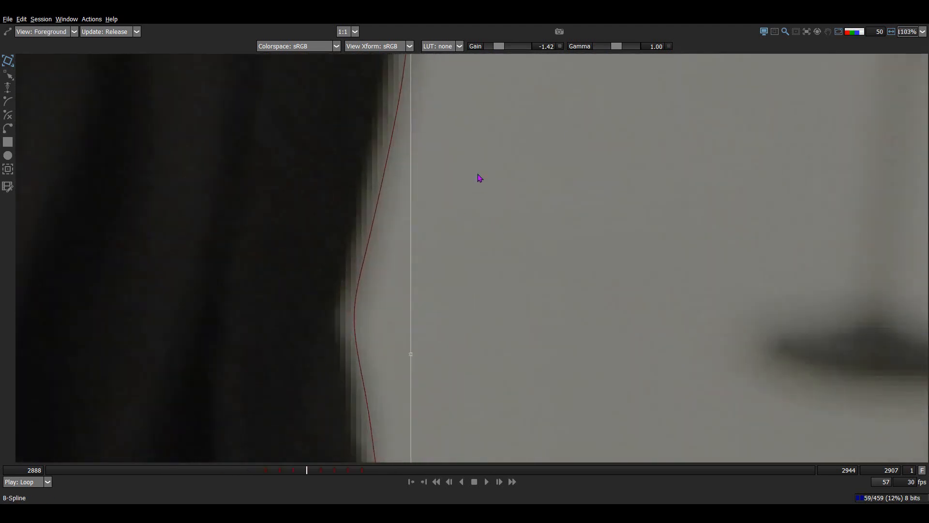
key(o)
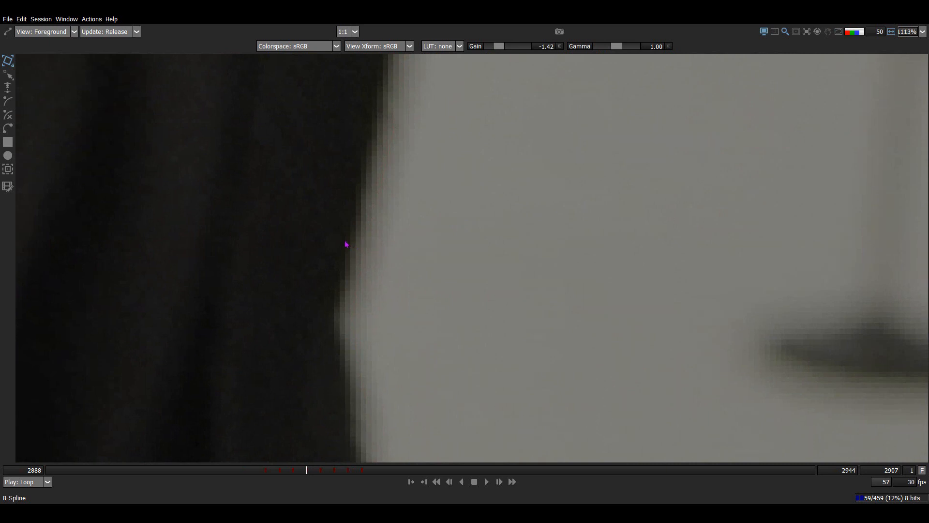
key(2)
key(1)
key(2)
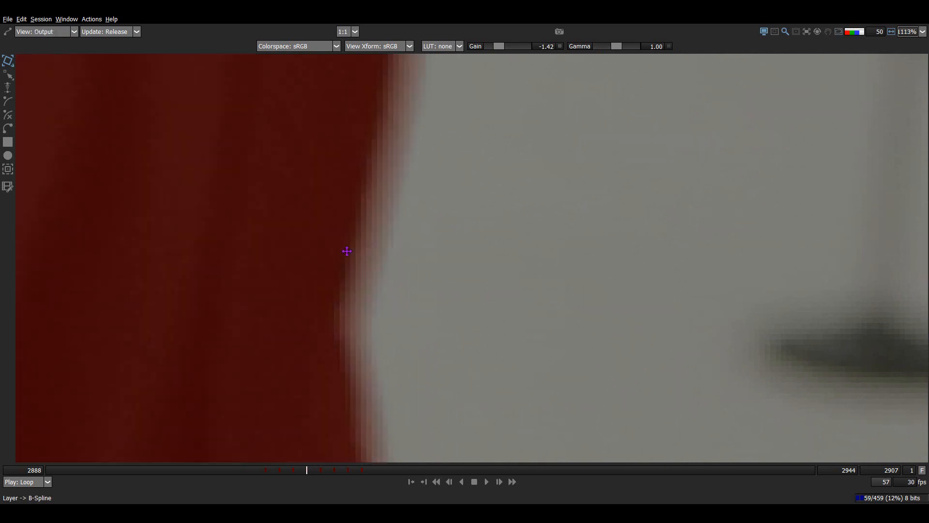
Compare the red overlay with the spline's position within the soft sleeve edge, down to pixel level.
scroll(315, 355, up, 2)
key(1)
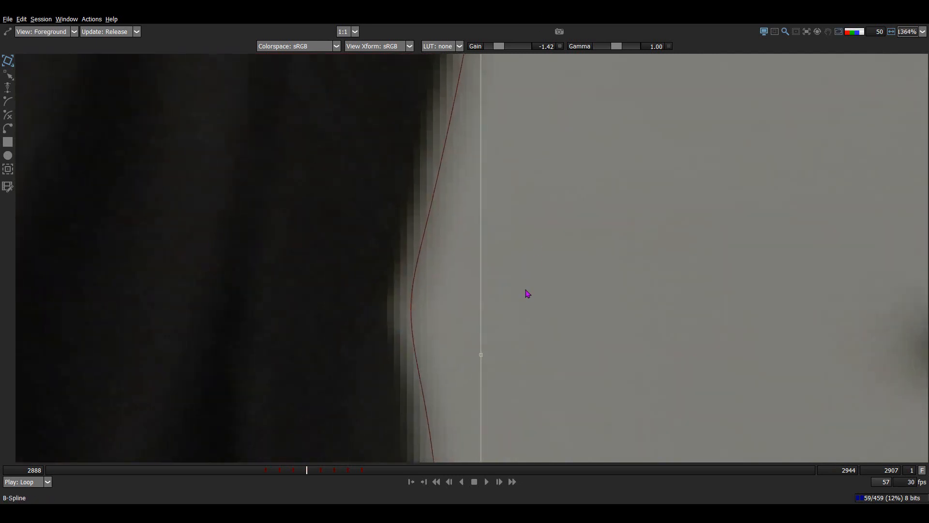
key(2)
scroll(488, 341, down, 2)
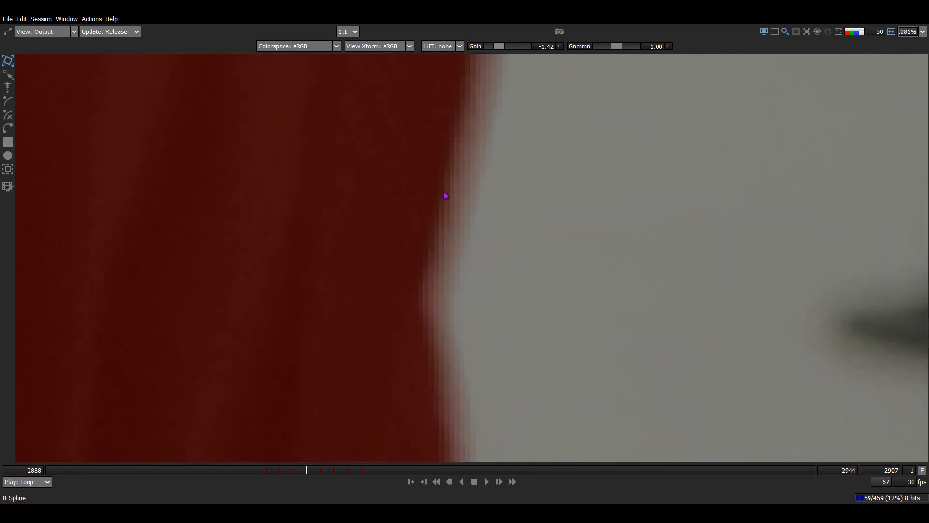
key(1)
scroll(633, 154, up, 4)
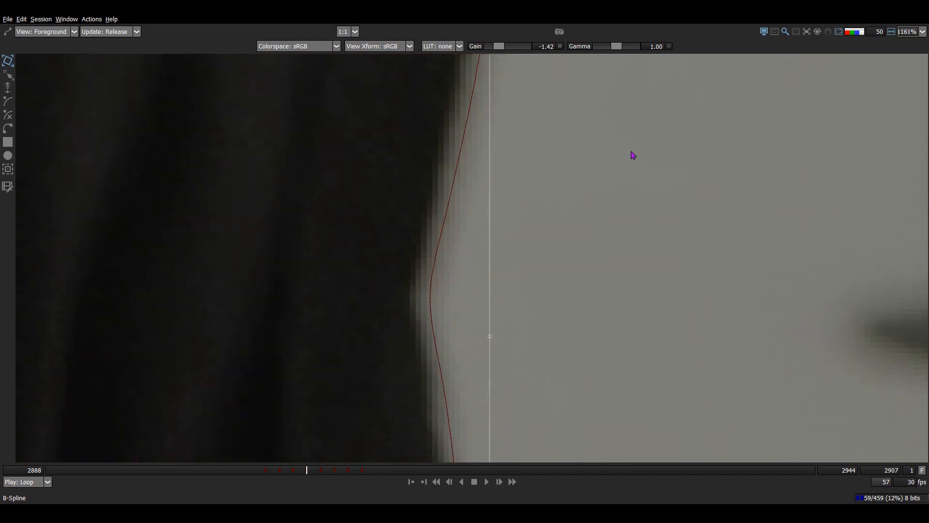
scroll(419, 319, up, 1)
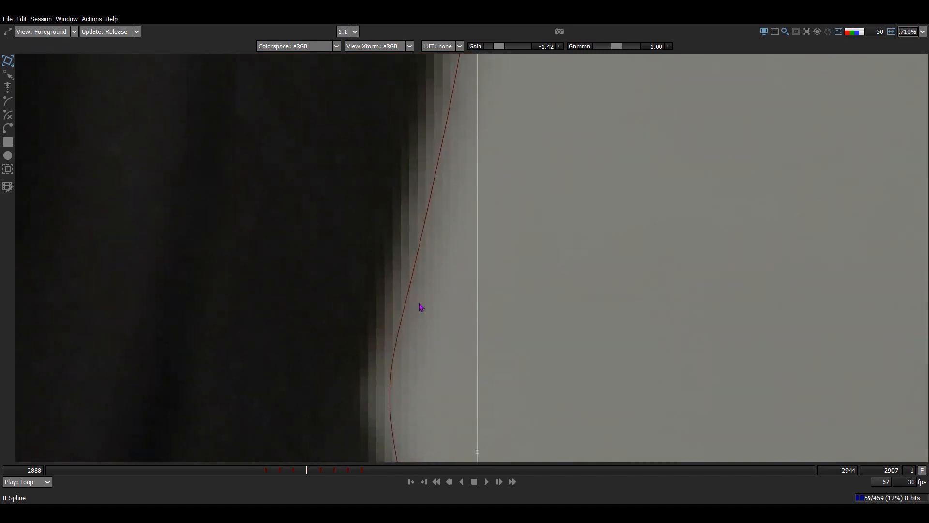
scroll(426, 306, up, 1)
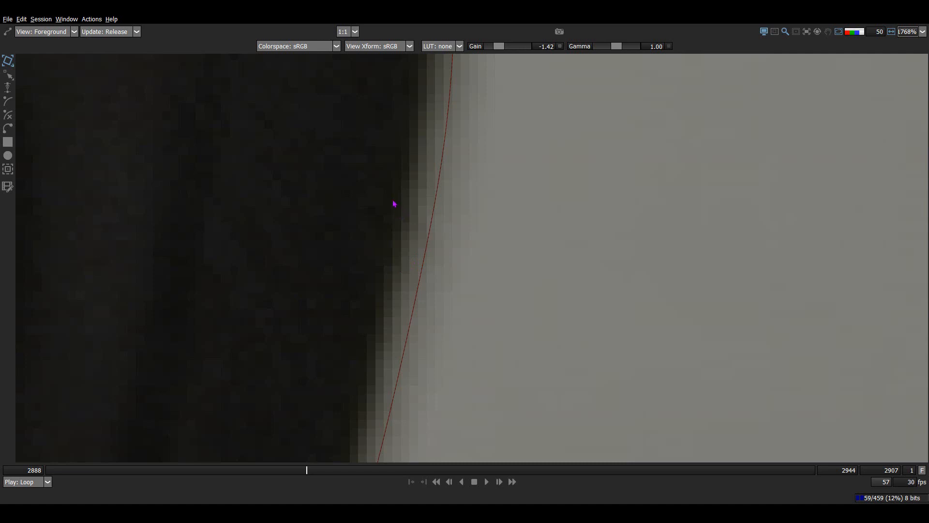
Compare the alpha matte's edge falloff with the blurred sleeve edge in the foreground at frame 2907.
key(3)
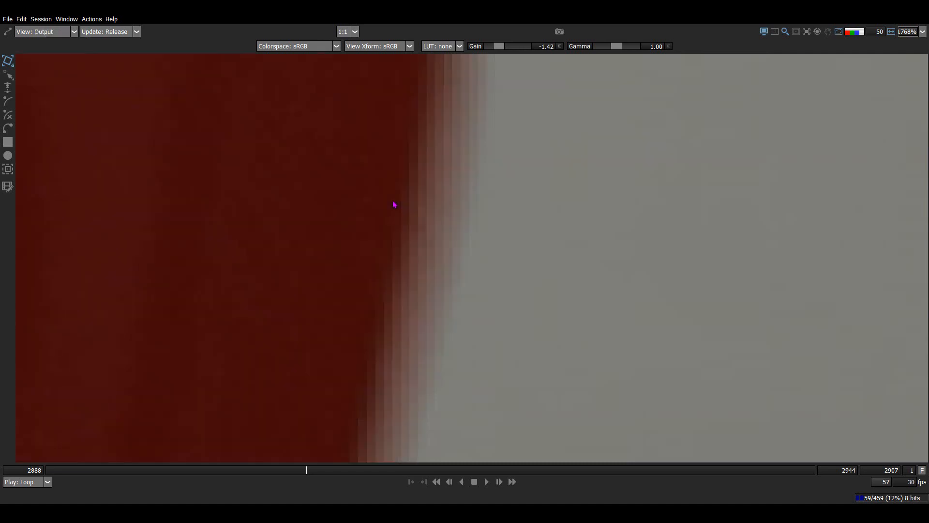
key(a)
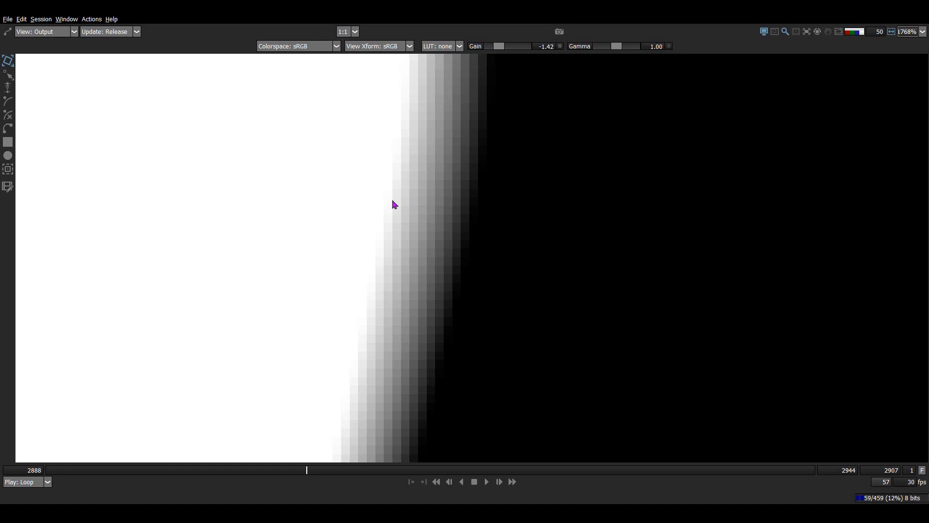
key(1)
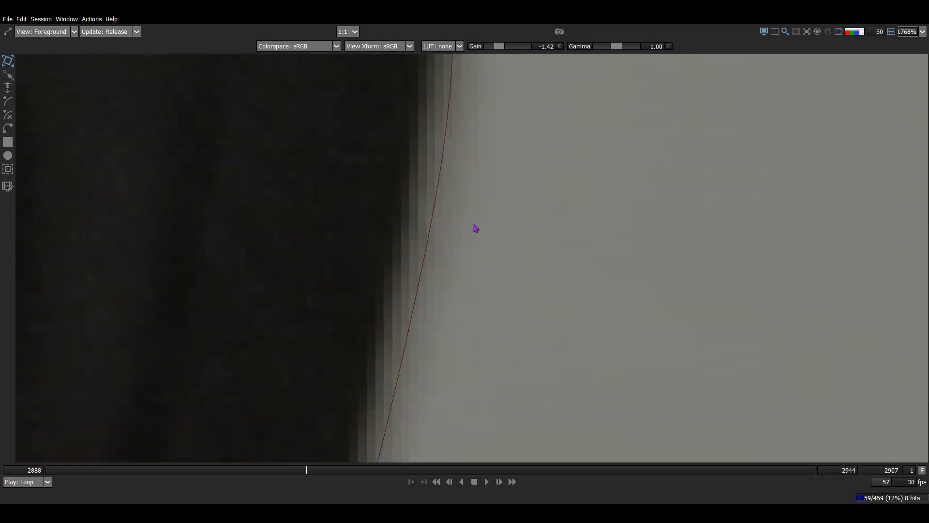
key(3)
key(a)
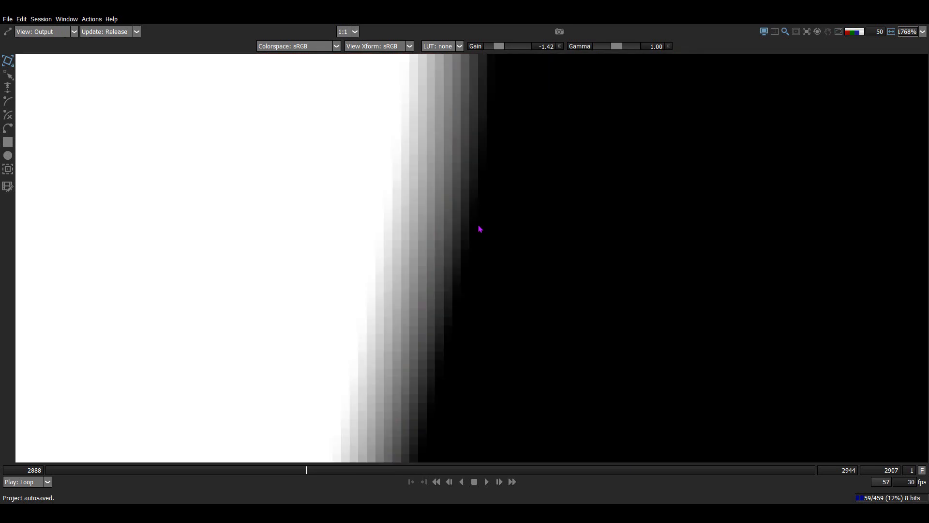
key(a)
key(1)
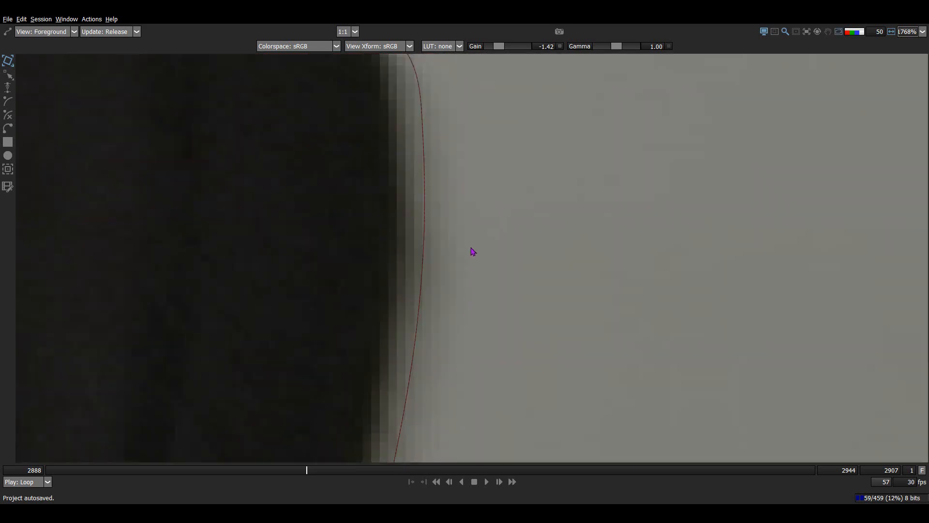
Examine how the spline follows the soft edge along the upper part of the sleeve.
key(3)
key(1)
scroll(467, 253, down, 4)
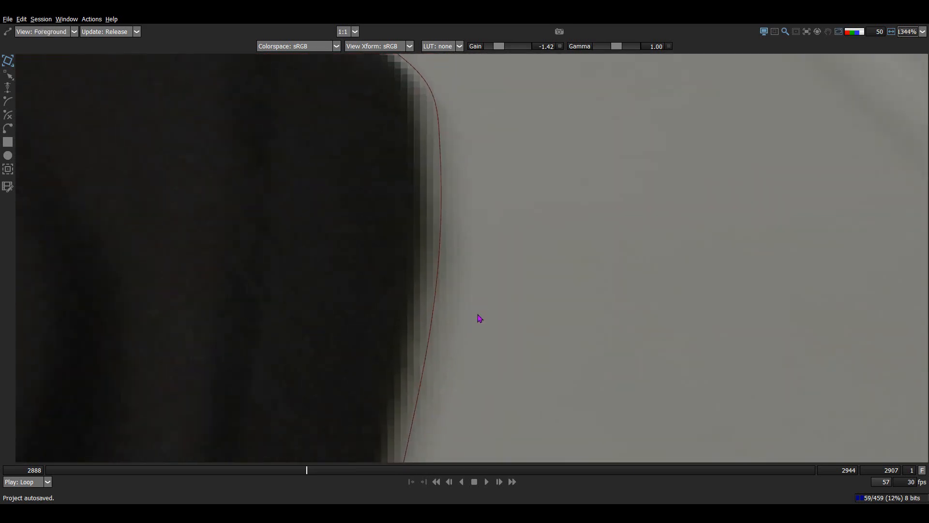
click(451, 257)
key(Right)
key(Right)
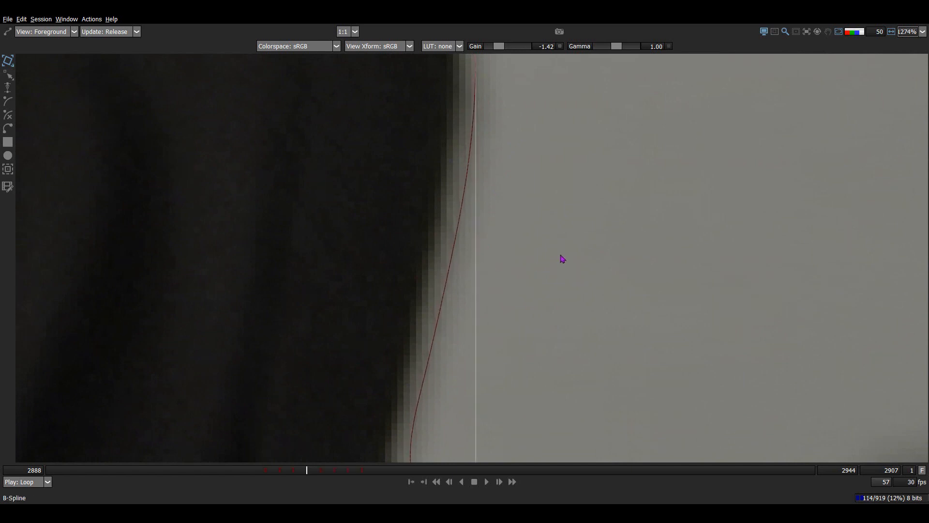
Deselect the B-Spline, examine its alpha edge at frame 2907, and review the outline over a wider sleeve area.
click(561, 259)
key(2)
key(a)
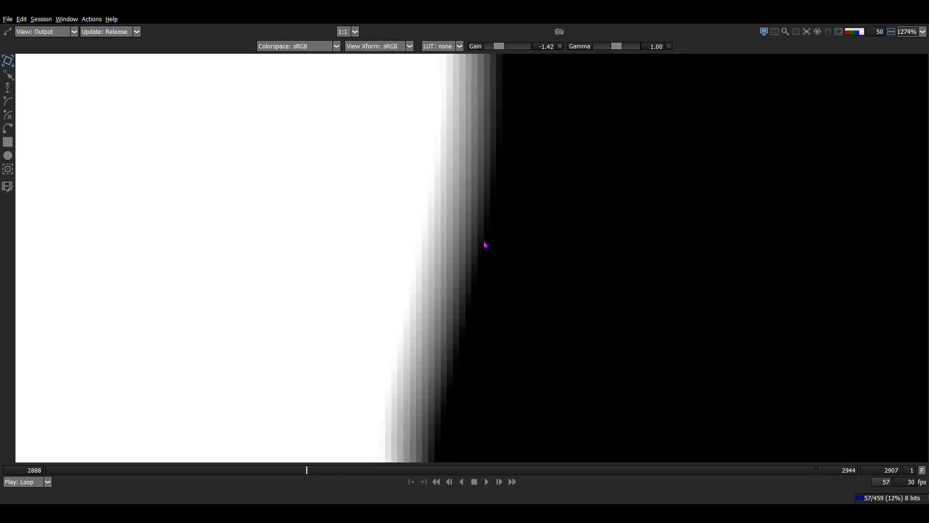
scroll(485, 245, down, 3)
key(f)
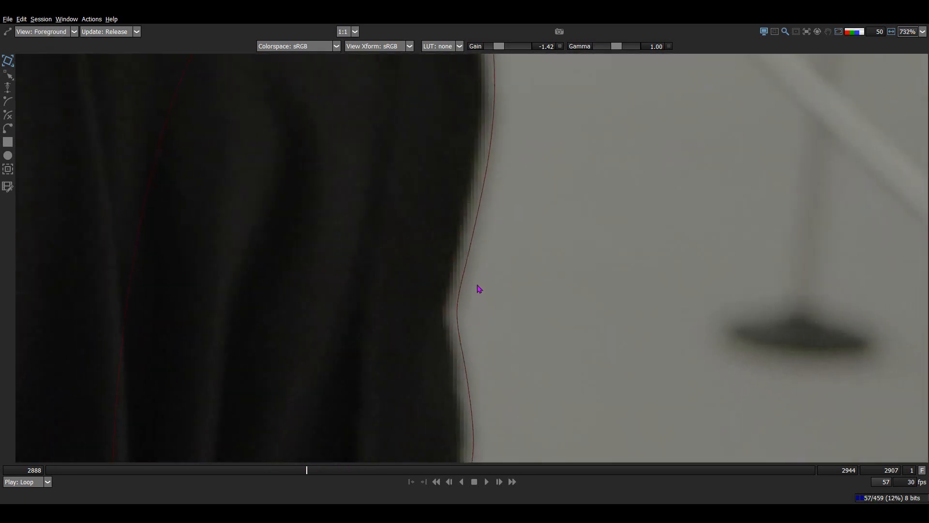
scroll(518, 193, down, 2)
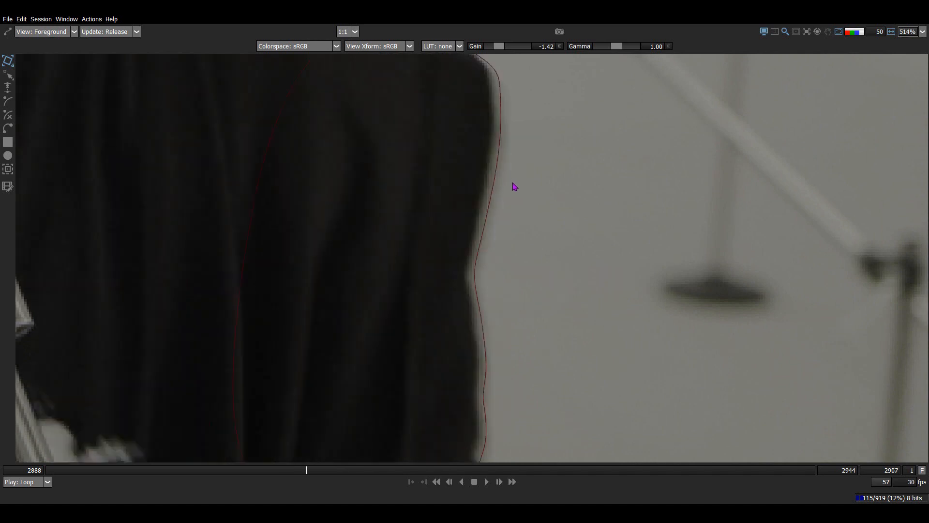
Advance to frame 2908 and examine the sleeve edge as plain footage, as an alpha matte and with the red overlay.
key(Right)
scroll(542, 257, up, 6)
key(o)
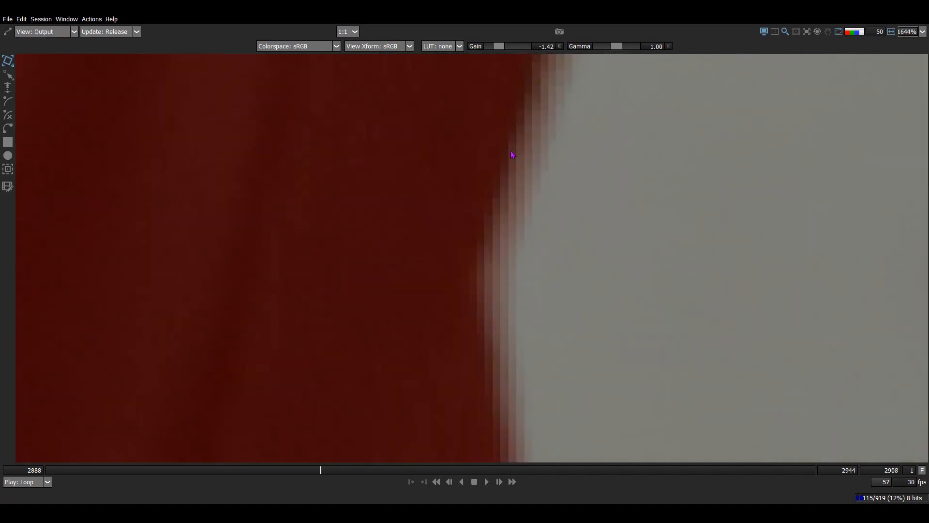
key(a)
key(a)
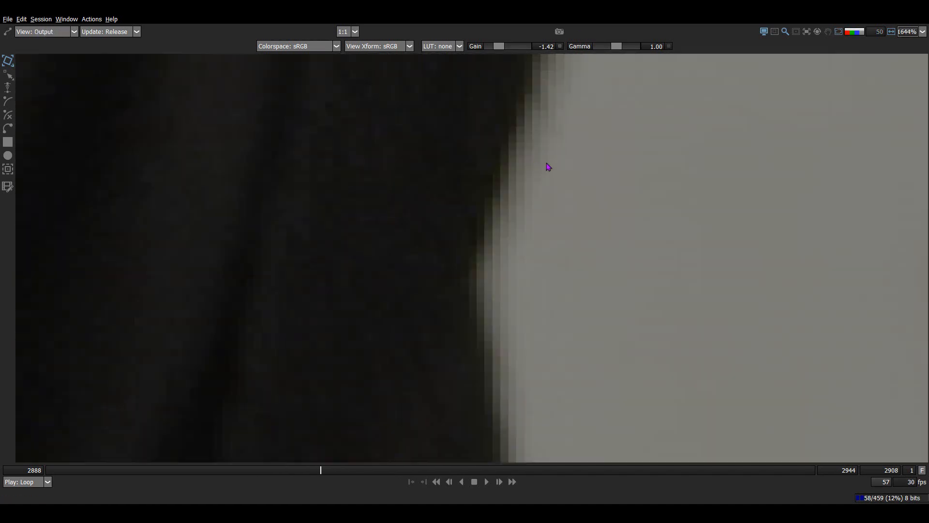
key(o)
key(a)
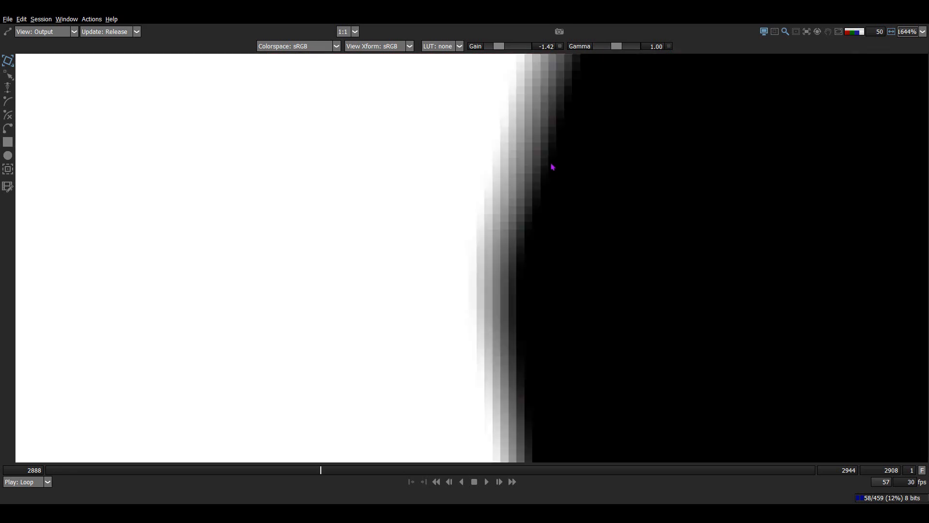
key(a)
key(2)
scroll(537, 315, down, 4)
key(1)
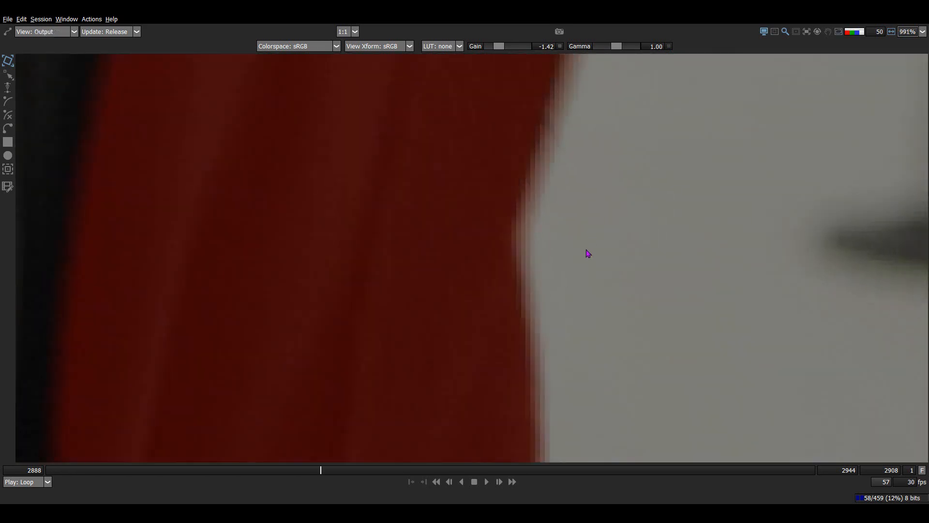
Review the sleeve shape's red overlay against the rest of the garment at frame 2908, ending on the plain foreground footage.
scroll(587, 253, down, 4)
key(2)
scroll(597, 194, down, 7)
key(o)
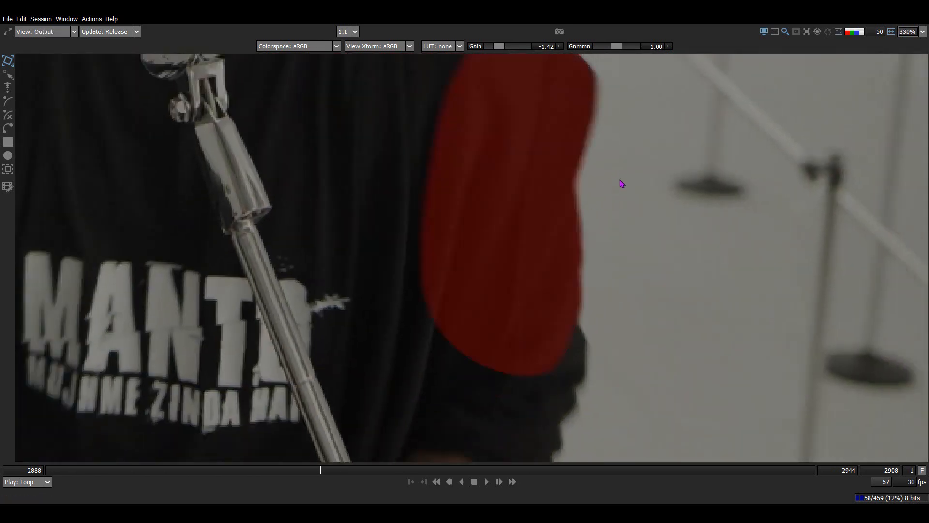
key(2)
scroll(603, 180, up, 1)
Browse the foreground footage through frame 2925 to look for strong motion blur on the performer's hand and arm.
key(x)
key(x)
key(x)
key(x)
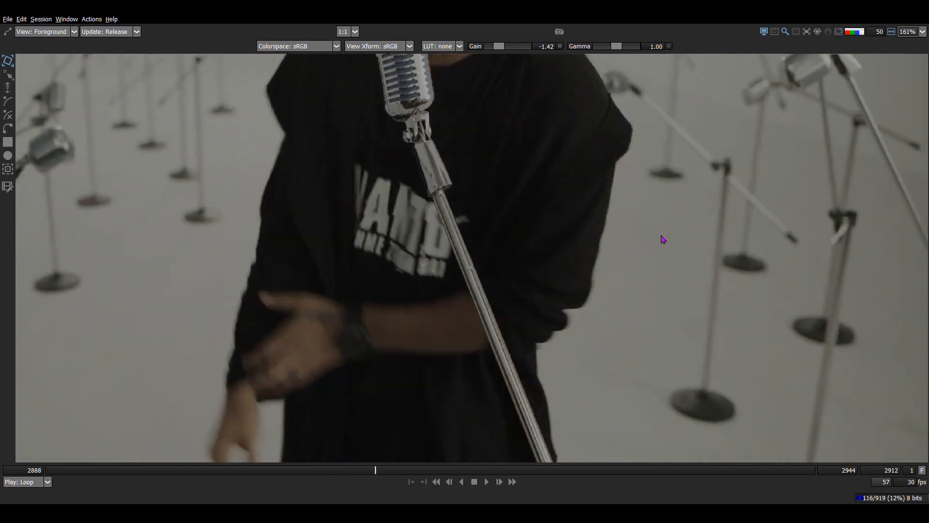
key(z)
key(z)
scroll(567, 228, down, 1)
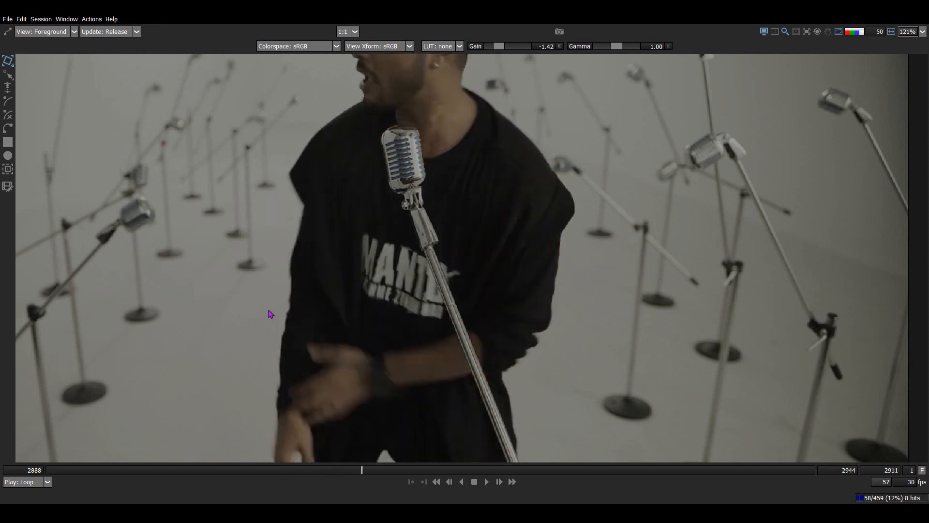
scroll(278, 251, up, 1)
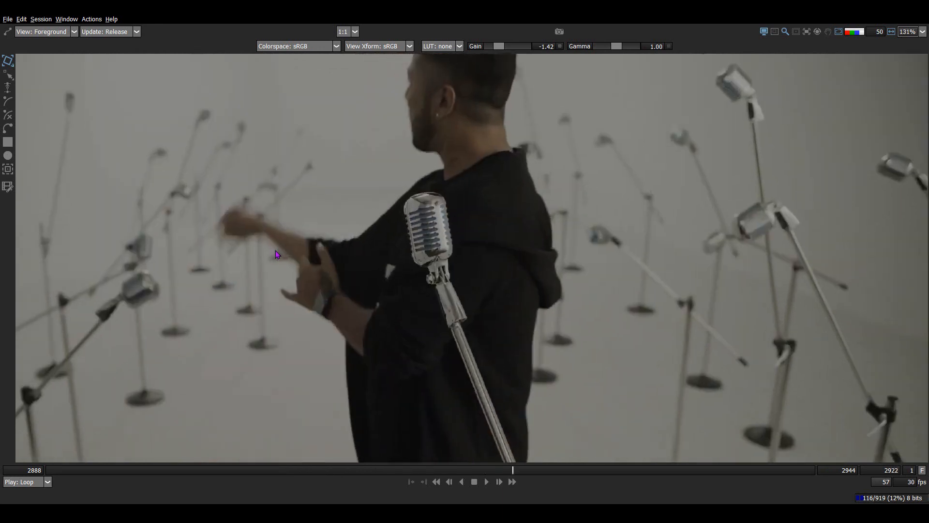
scroll(278, 251, up, 1)
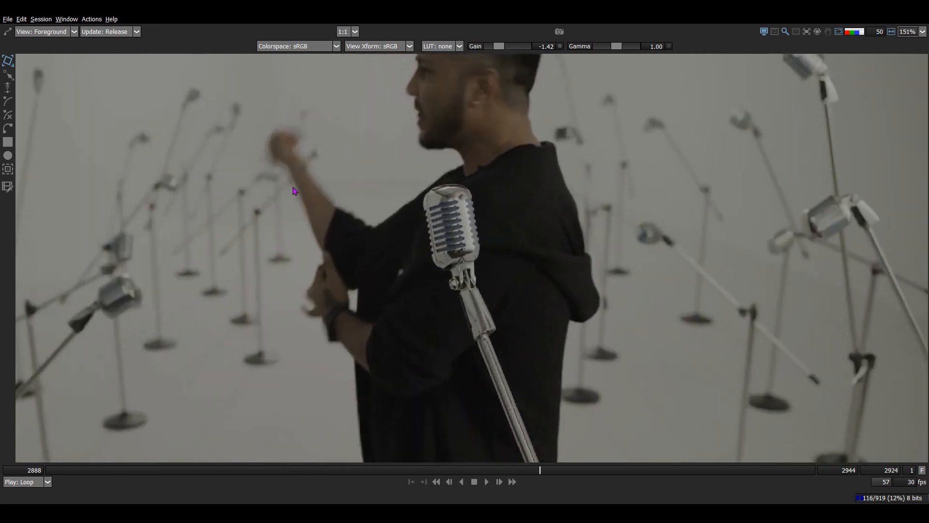
scroll(295, 189, up, 6)
scroll(339, 212, up, 5)
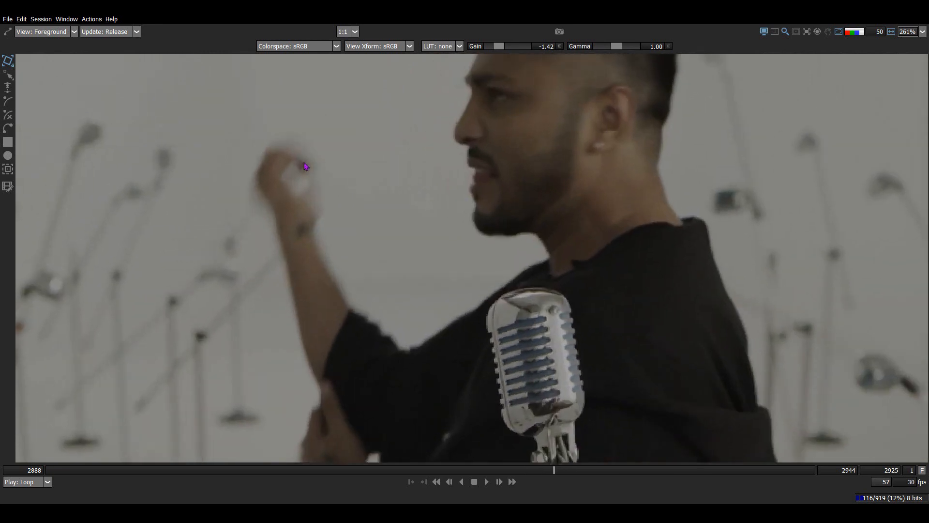
Compare the raised hand's motion blur in the frames around 2928 and stay on frame 2928.
key(Left)
key(Right)
key(Right)
key(Right)
key(Right)
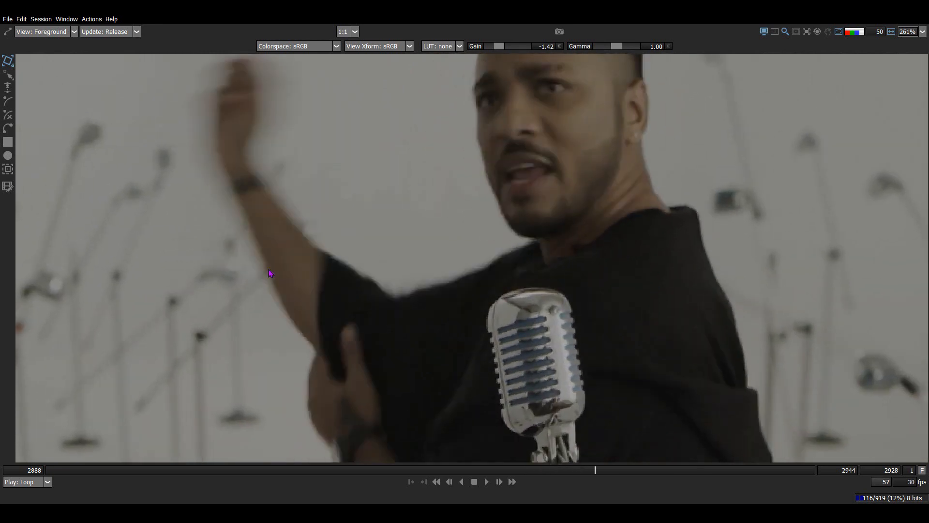
drag(281, 189, 277, 235)
key(Right)
key(Left)
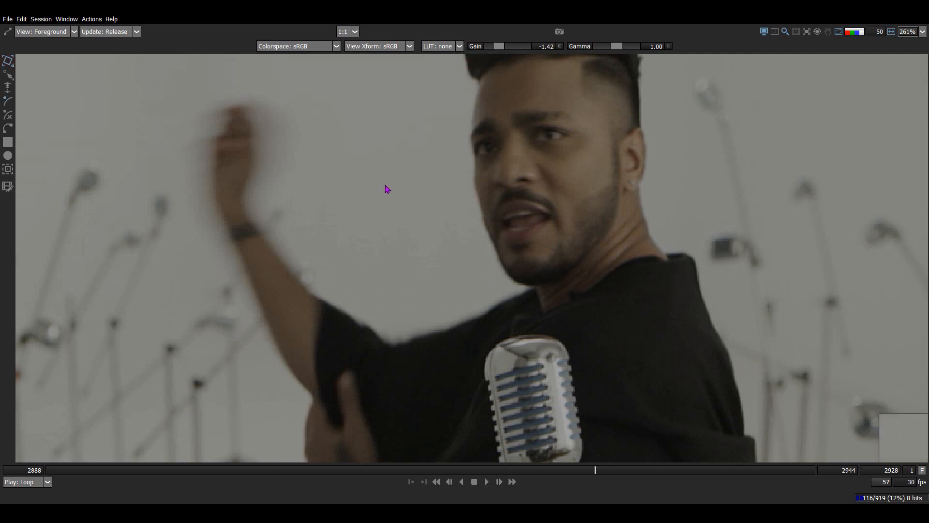
Hide and collapse the existing roto layer, and create and select a new empty layer above it.
key(F2)
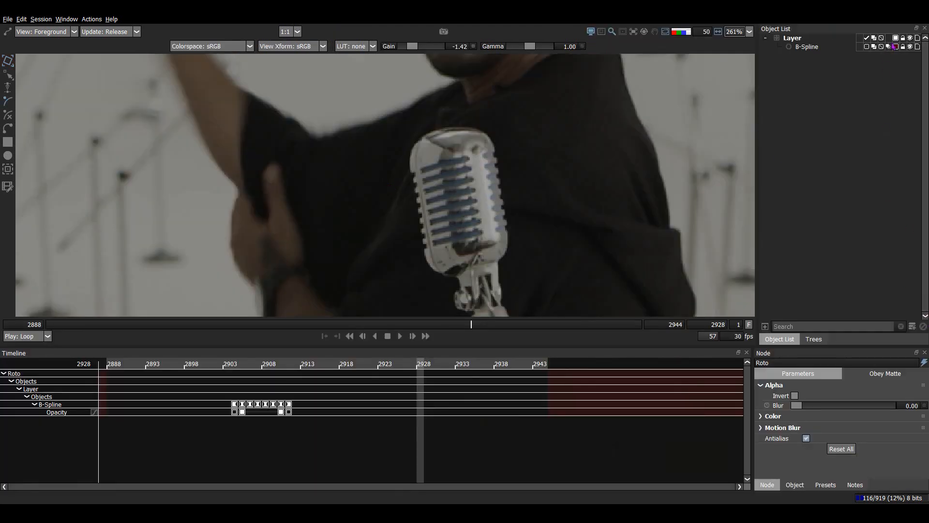
click(910, 39)
click(765, 38)
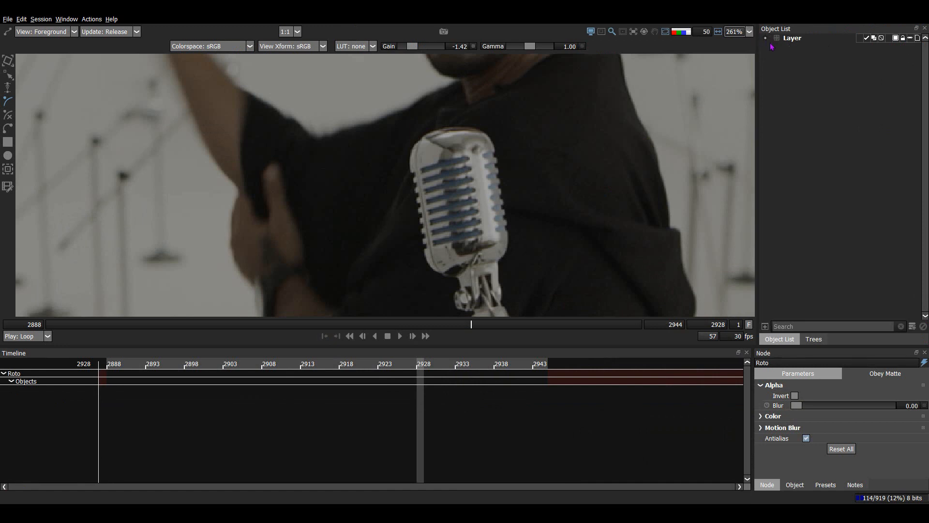
click(912, 327)
click(813, 68)
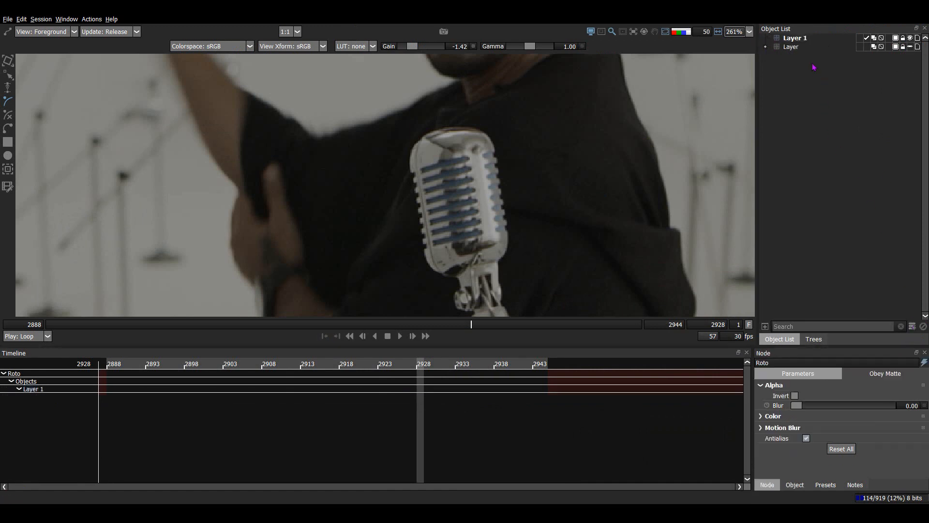
click(802, 38)
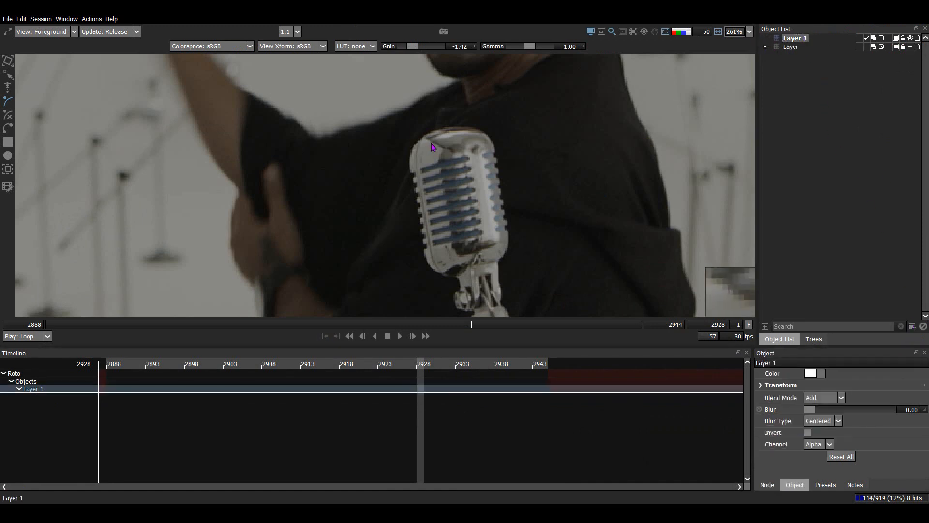
key(grave)
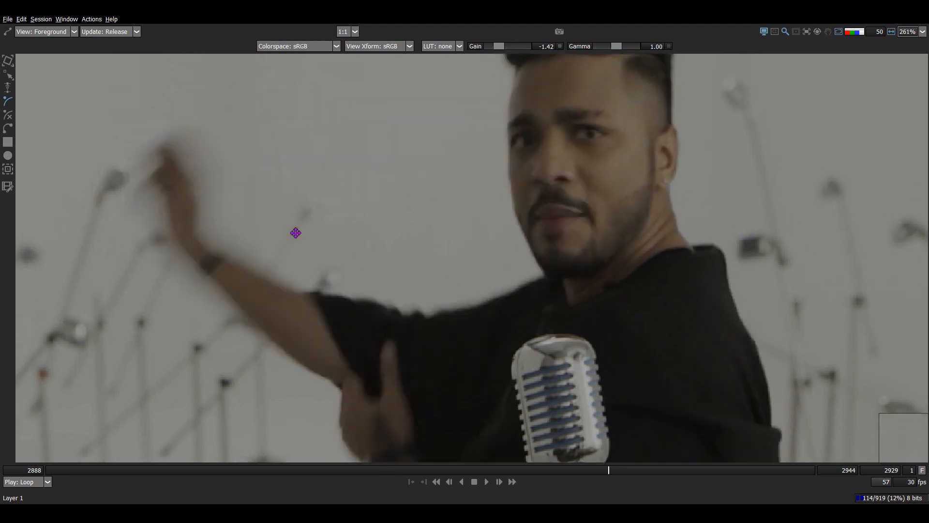
Start a B-Spline at frame 2928 from inside the dark sleeve, following the forearm's upper edge up past the wristwatch.
scroll(271, 164, up, 1)
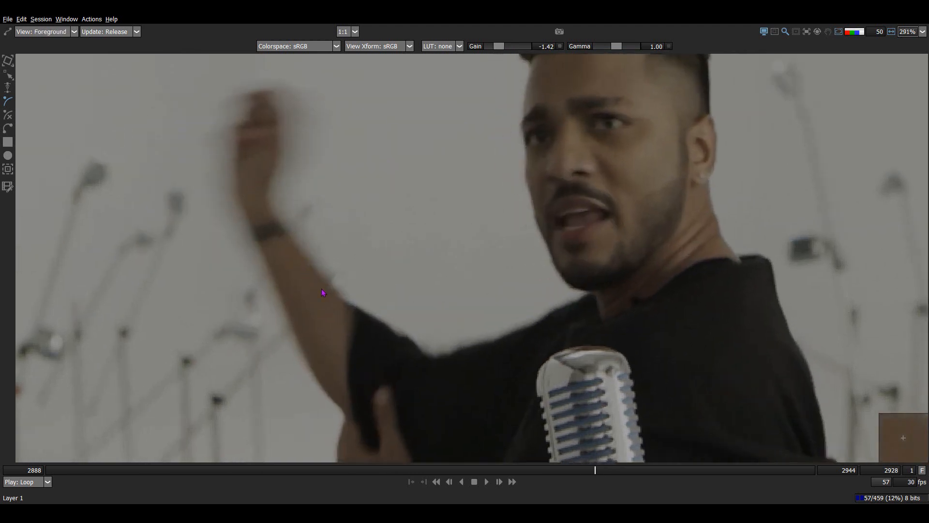
drag(346, 360, 344, 295)
scroll(349, 290, up, 3)
click(361, 319)
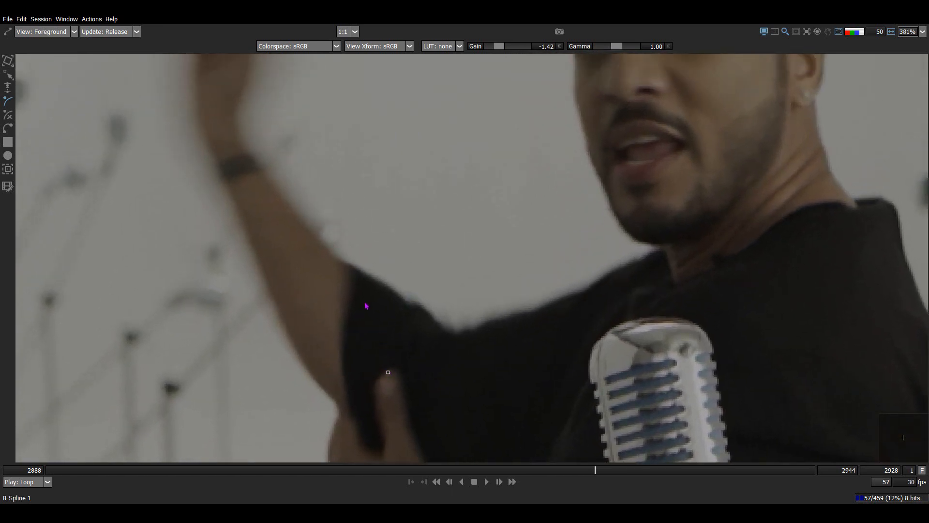
click(365, 319)
click(337, 285)
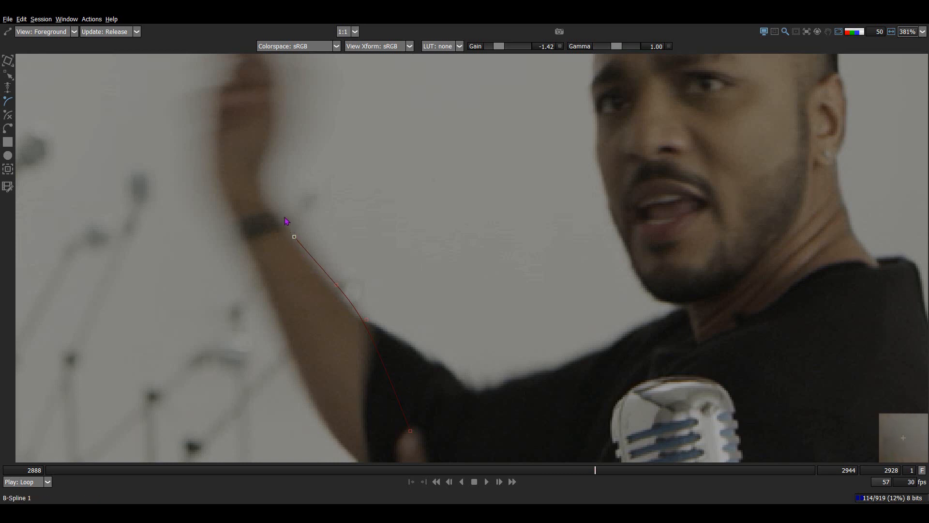
click(274, 192)
drag(274, 192, 296, 259)
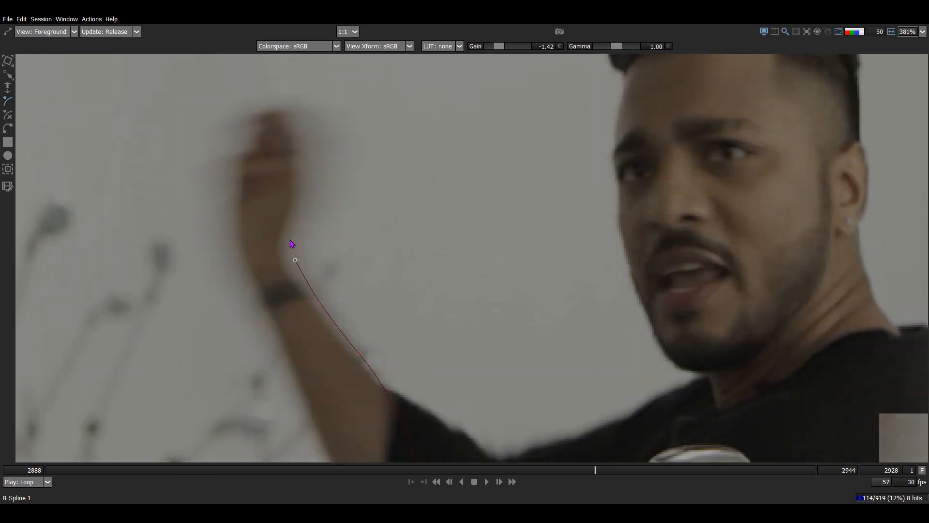
Continue the B-Spline from the wrist up the face-side edge of the blurred hand to the fingertips.
click(290, 238)
click(311, 213)
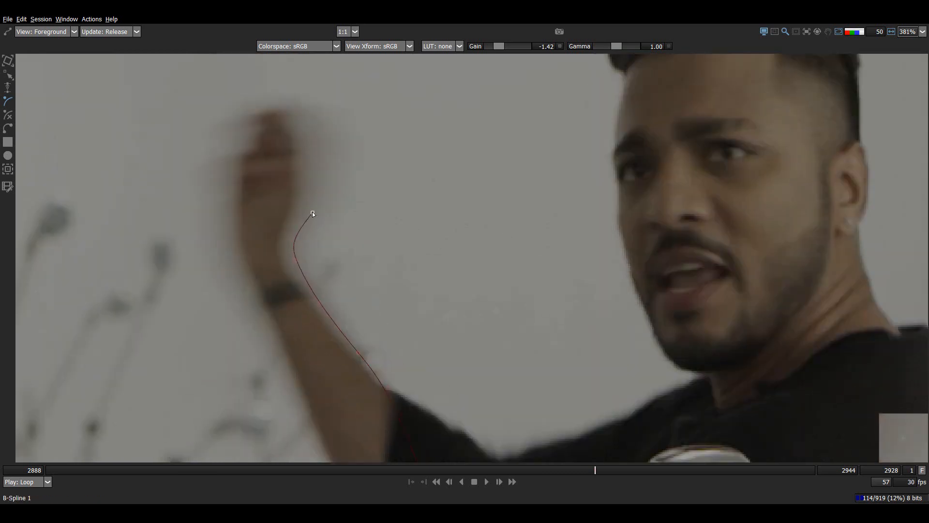
click(311, 207)
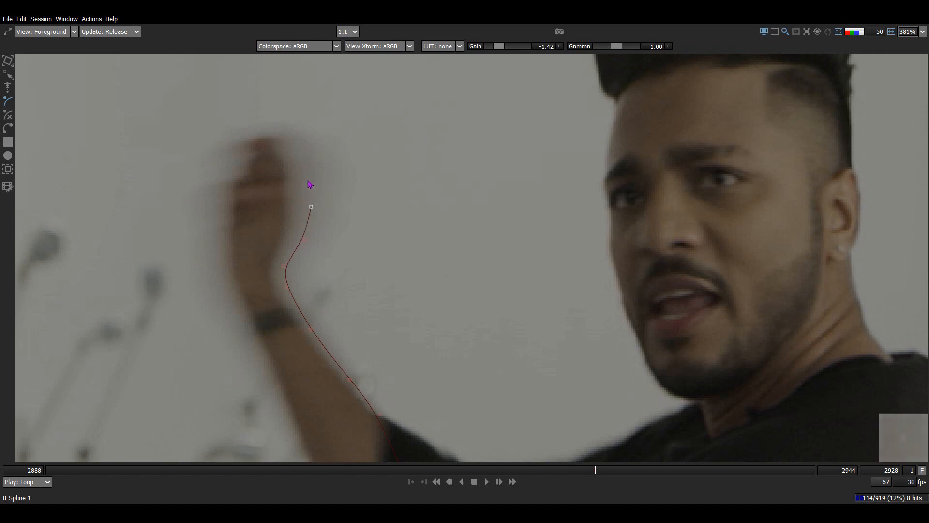
click(308, 178)
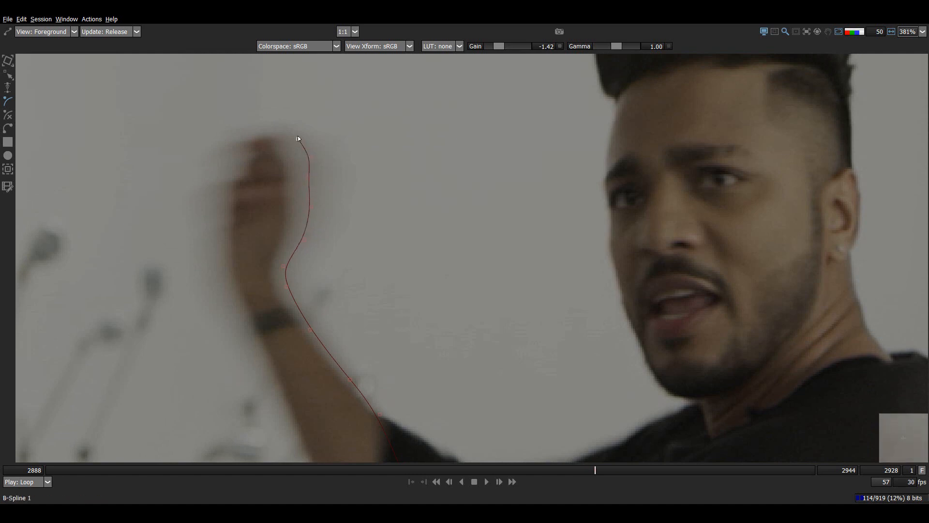
drag(298, 138, 318, 184)
click(307, 175)
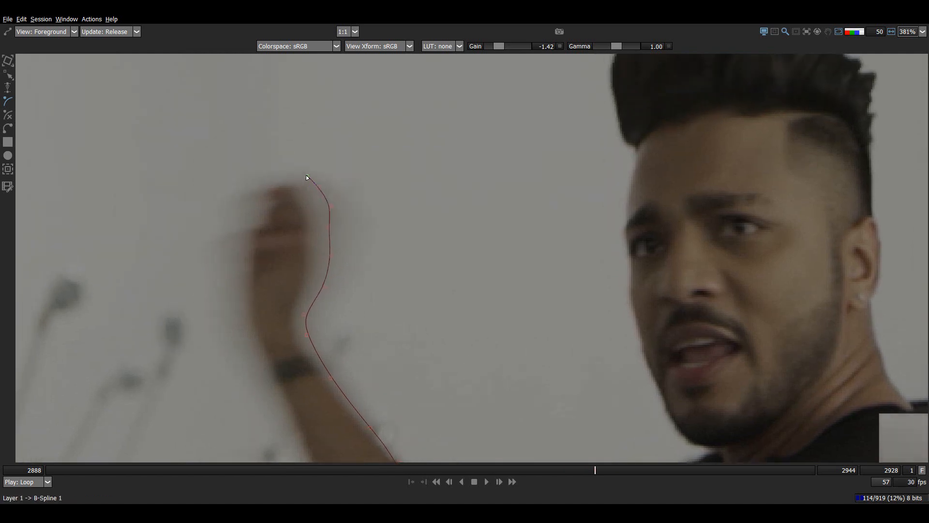
Carry the B-Spline over the fingertips and around the blurred fingers on the side away from the face.
click(274, 178)
click(252, 185)
click(246, 195)
click(240, 215)
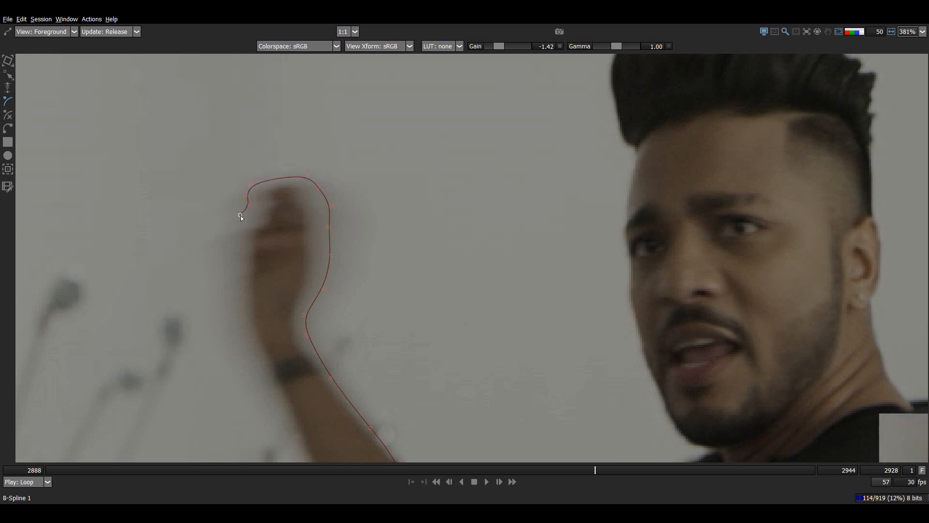
click(241, 223)
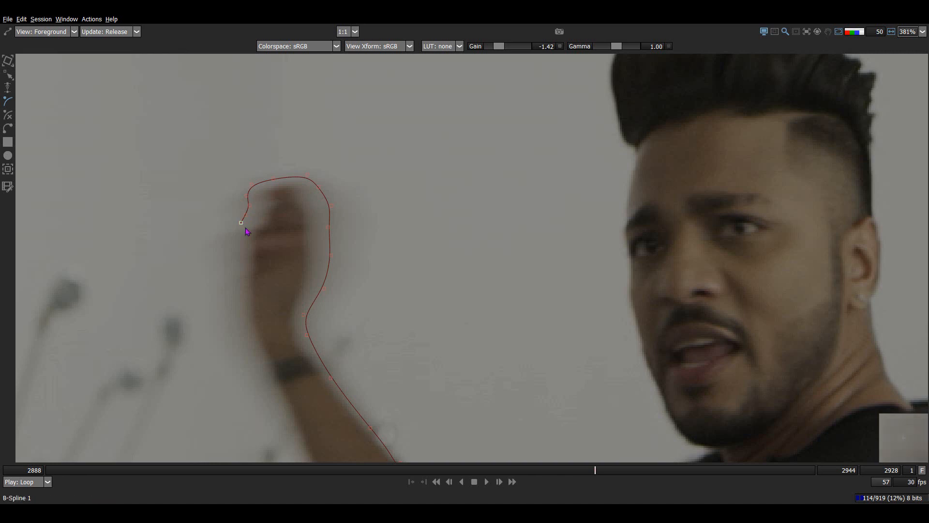
click(236, 230)
Extend the B-Spline down the outer edge of the hand, past the wristwatch and onto the forearm.
click(230, 292)
drag(230, 292, 231, 171)
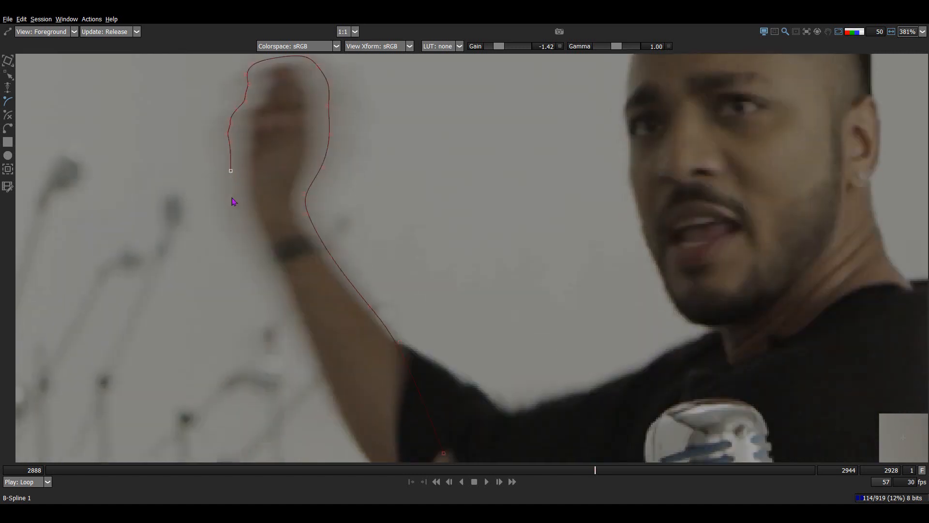
click(241, 238)
drag(250, 264, 254, 199)
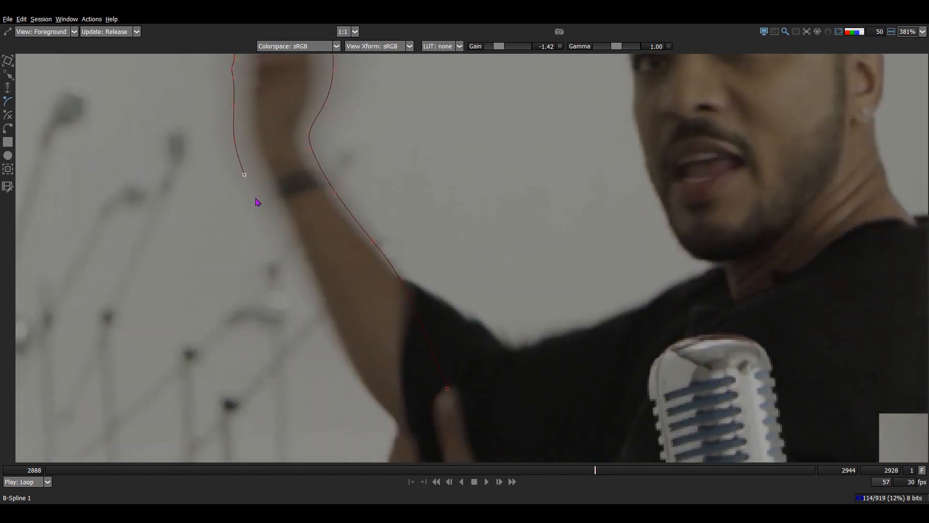
click(266, 209)
key(Left)
key(Up)
key(Left)
key(Up)
key(Up)
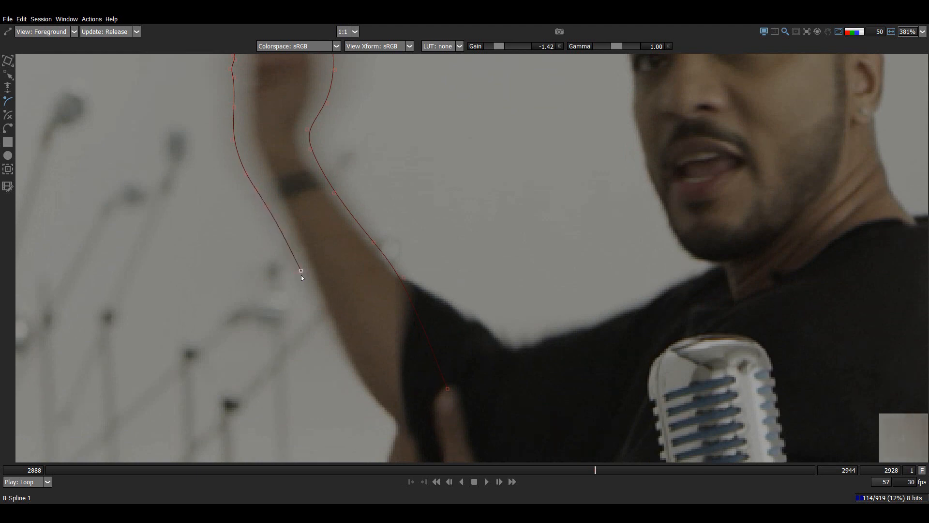
Trace the forearm's lower edge to the elbow and close the B-Spline inside the dark sleeve.
click(321, 313)
scroll(316, 232, down, 3)
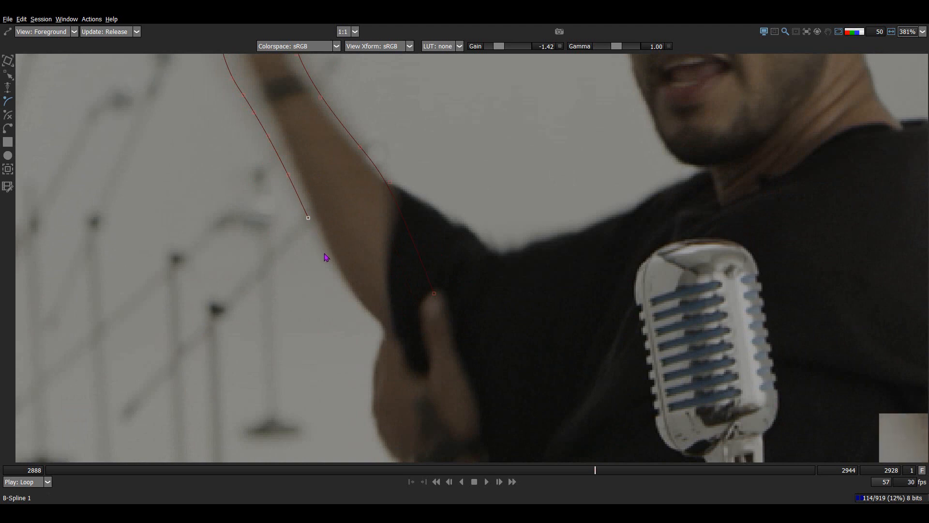
click(344, 291)
key(Up)
key(Right)
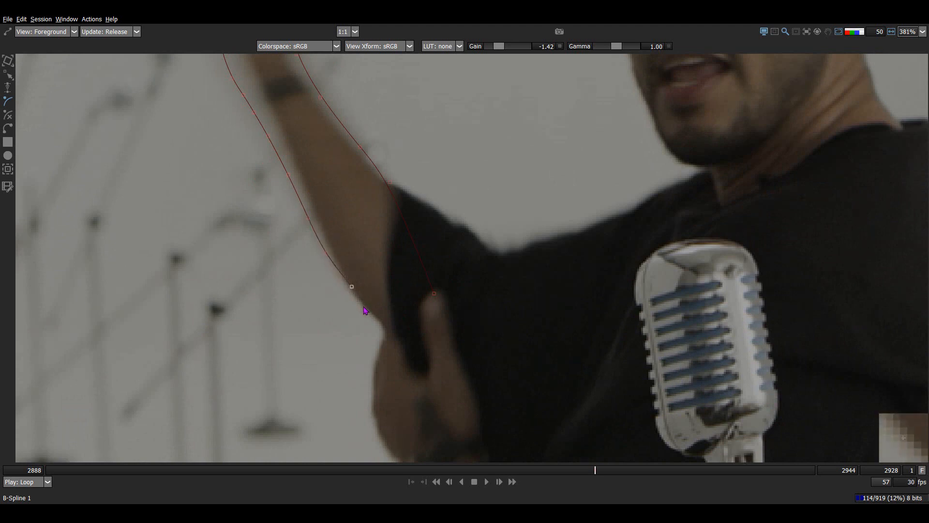
key(Down)
click(382, 323)
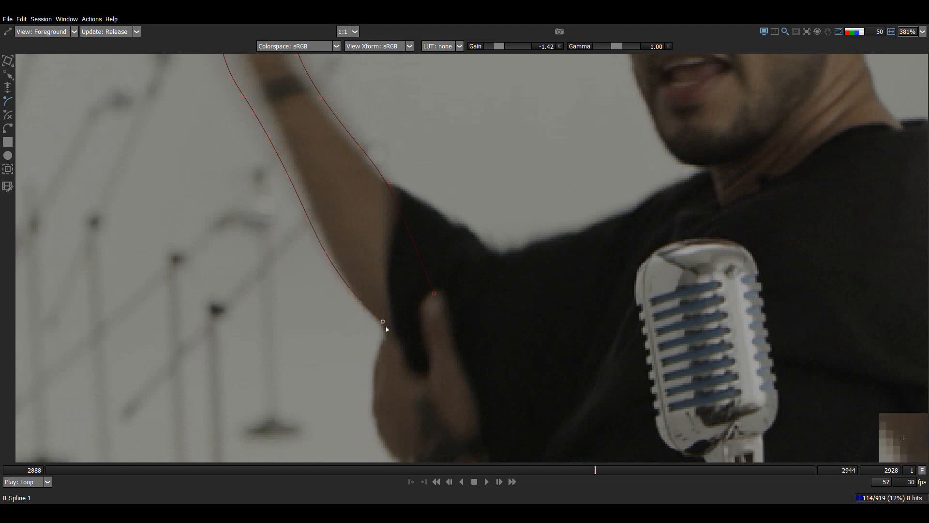
click(440, 345)
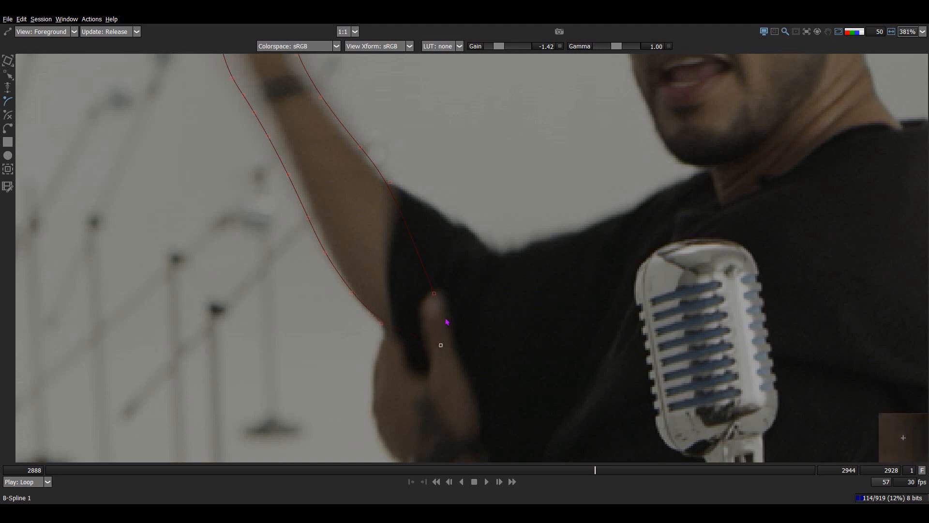
click(434, 293)
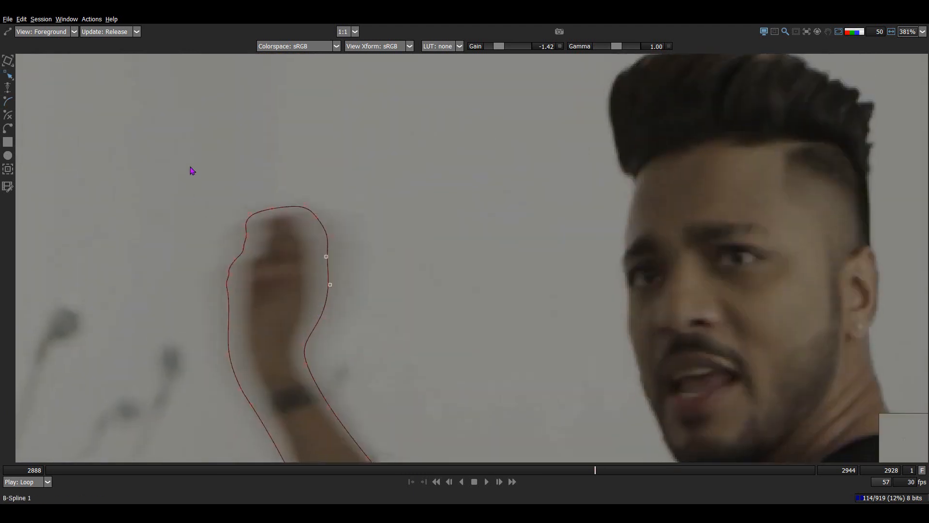
Adjust the B-Spline's control points along the outer hand, wrist and forearm edges to match the blur.
drag(189, 166, 281, 306)
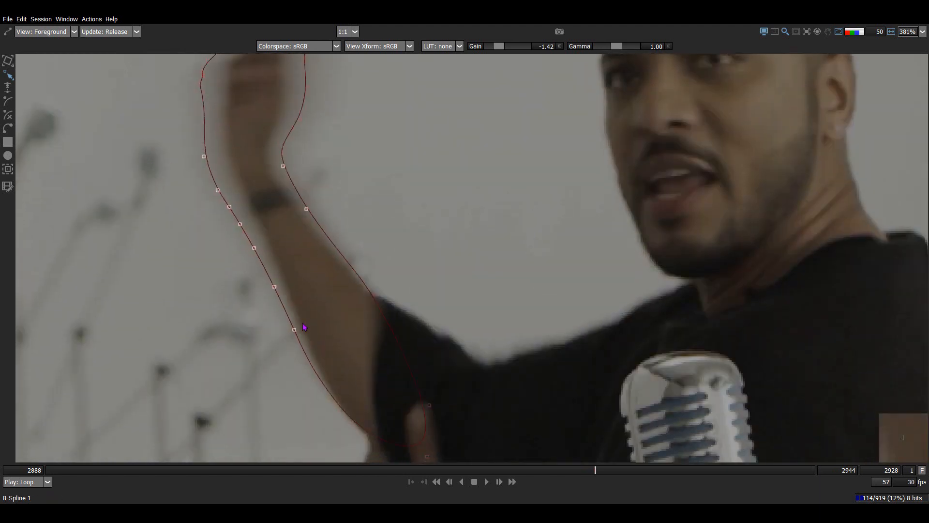
drag(220, 221, 315, 399)
click(311, 365)
drag(426, 224, 295, 346)
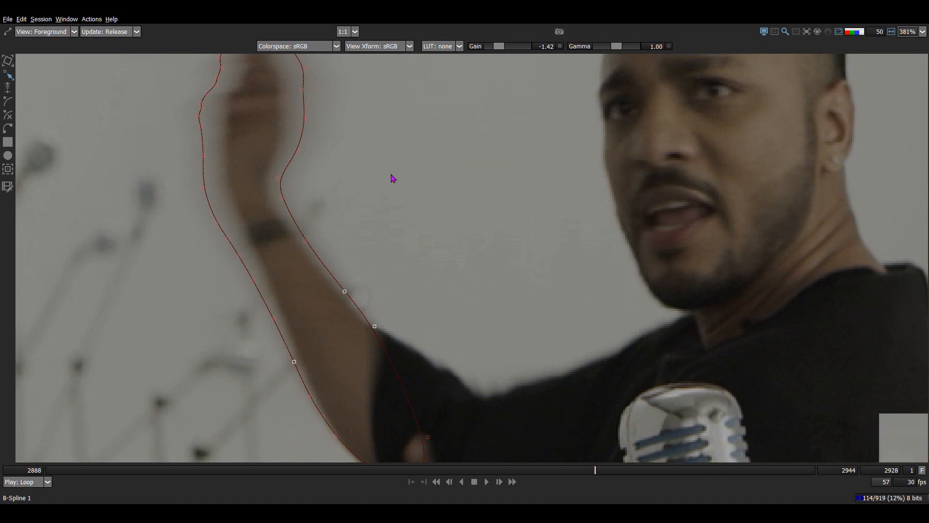
Nudge the control points at the face-side wrist curve slightly outward from the arm.
drag(382, 179, 299, 320)
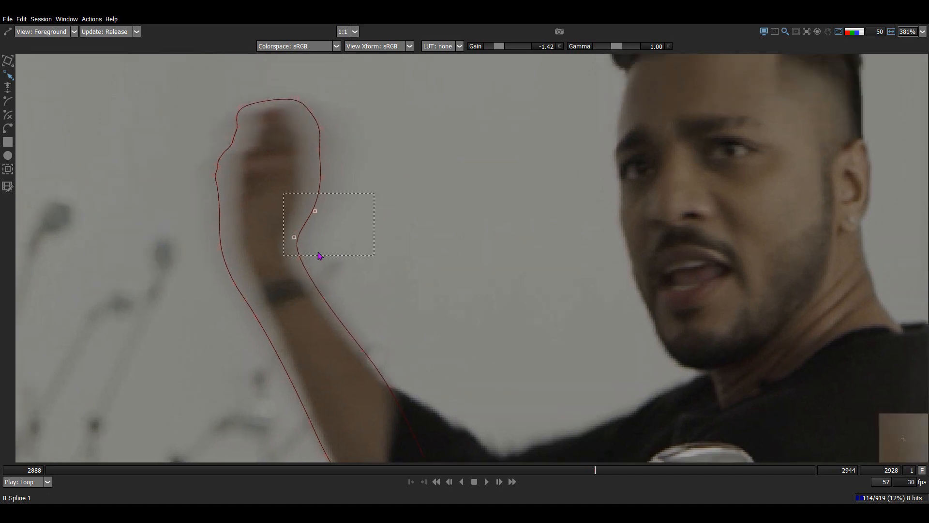
key(Right)
key(Right)
key(Right)
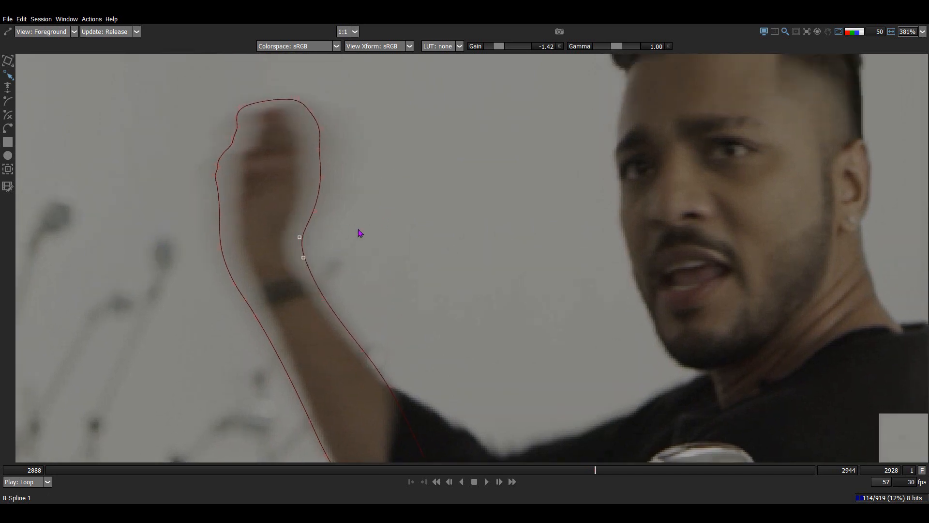
Compare the hand B-Spline's matte overlay with the blurred foreground footage at frame 2928.
drag(261, 223, 365, 108)
key(Left)
drag(366, 202, 370, 358)
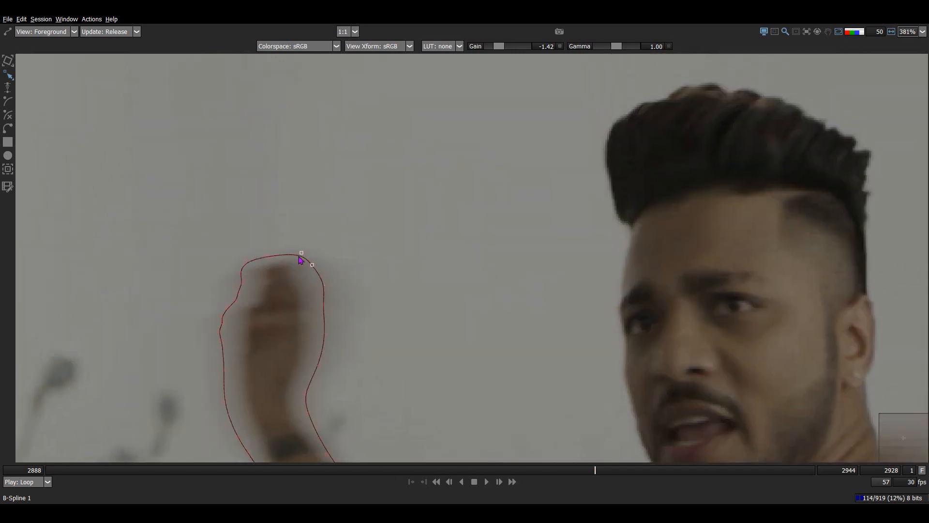
scroll(305, 271, down, 5)
key(2)
scroll(402, 188, down, 4)
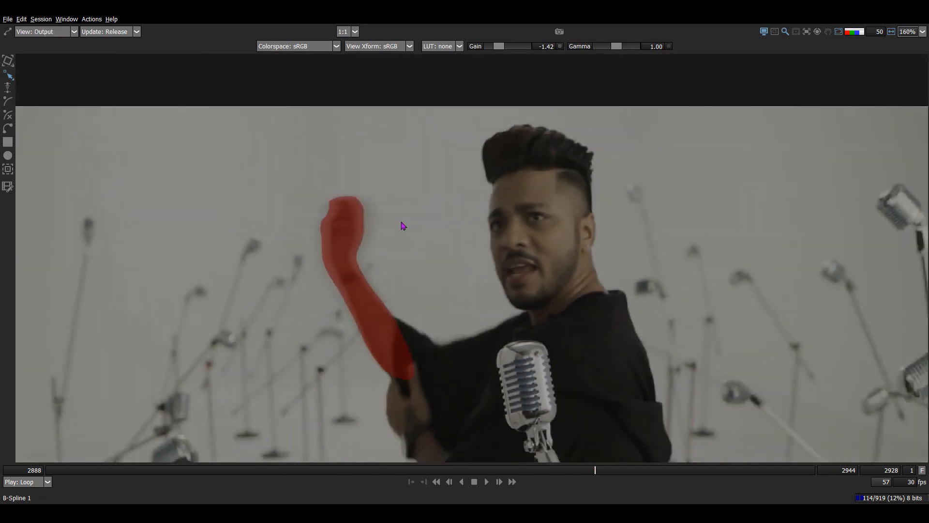
key(1)
drag(380, 221, 357, 260)
key(2)
key(1)
scroll(368, 192, up, 1)
key(2)
key(1)
Show the parameter panels and examine the Roto node's Motion Blur settings, including the Enable option.
key(F2)
drag(297, 173, 300, 187)
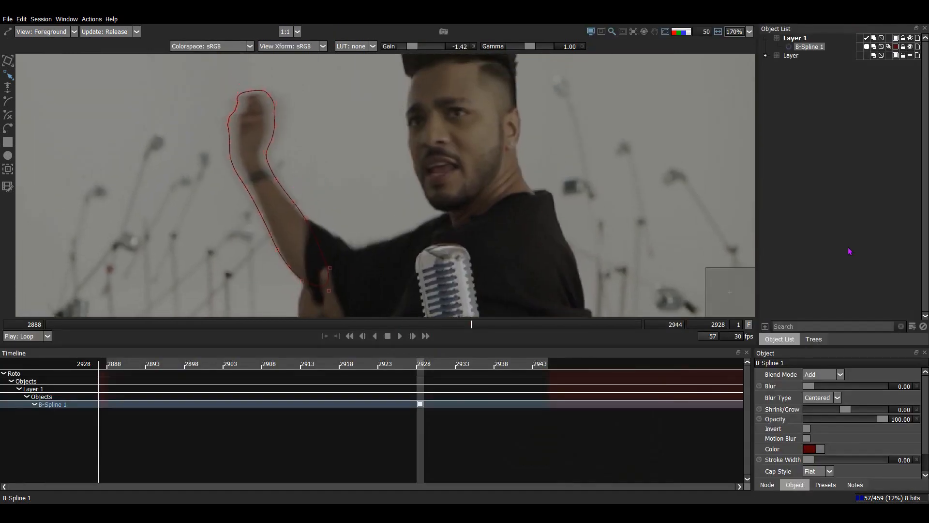
click(767, 485)
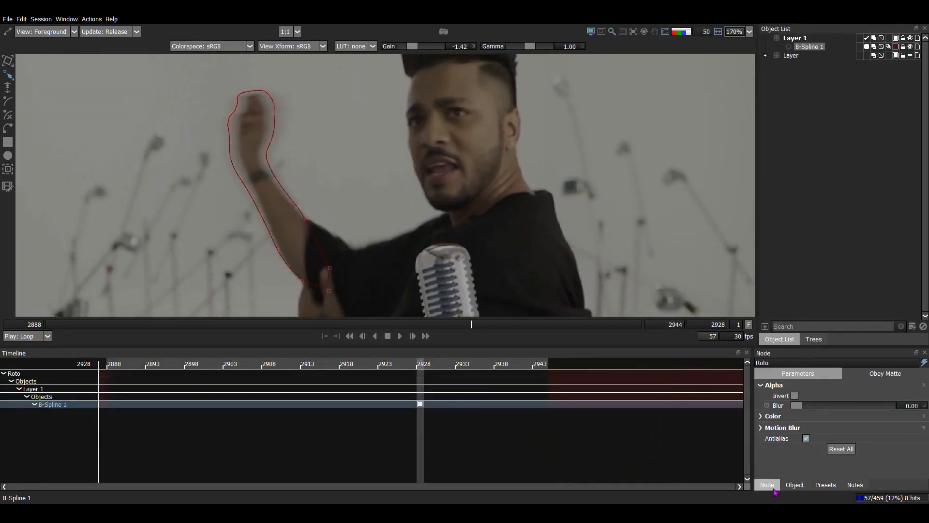
click(761, 427)
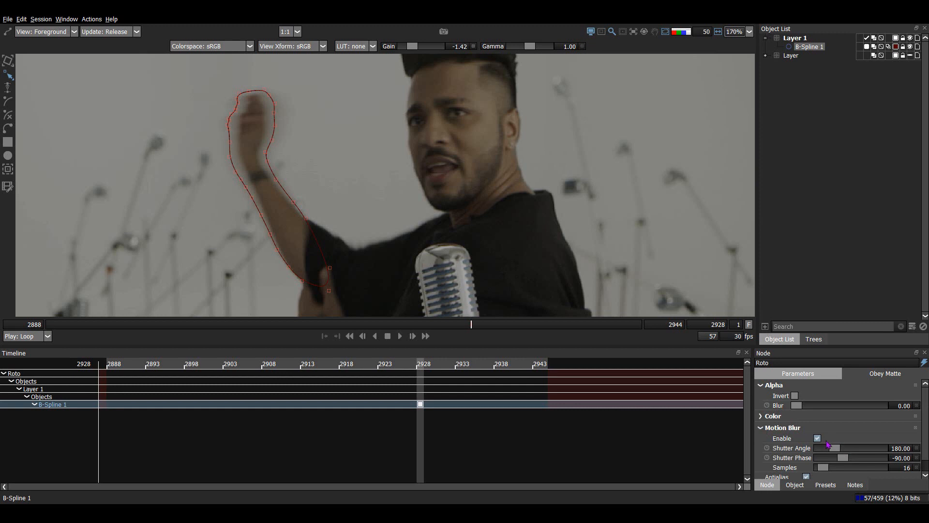
click(817, 438)
click(817, 438)
click(761, 428)
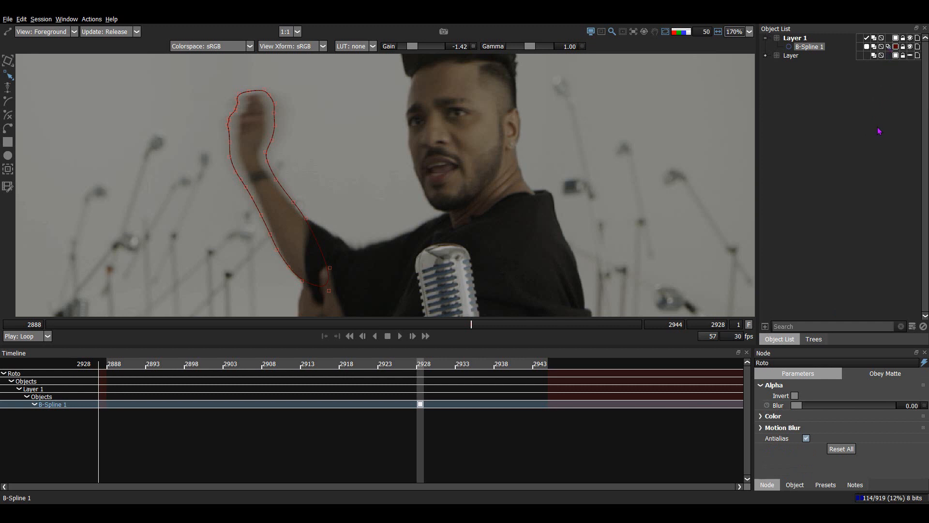
Enable Motion Blur for the hand B-Spline on Layer 1 and select all its control points.
click(285, 203)
click(291, 202)
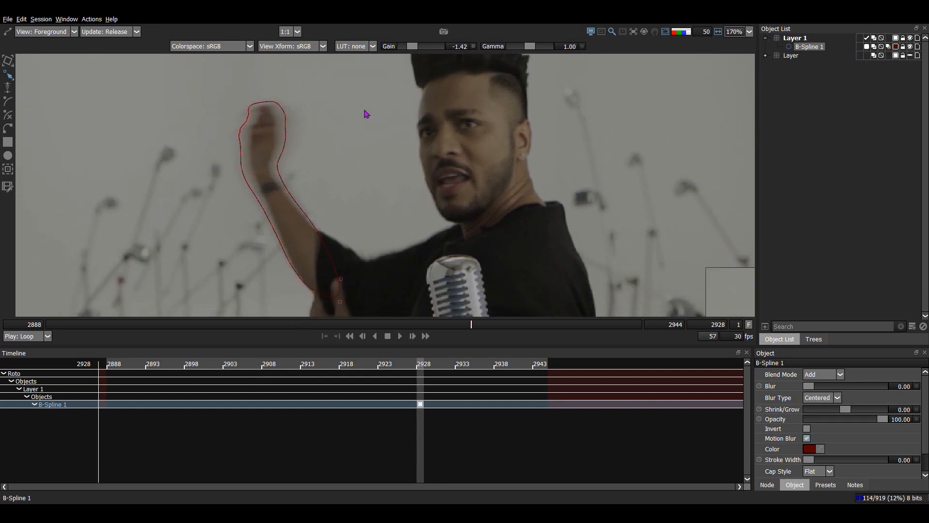
key(ctrl+a)
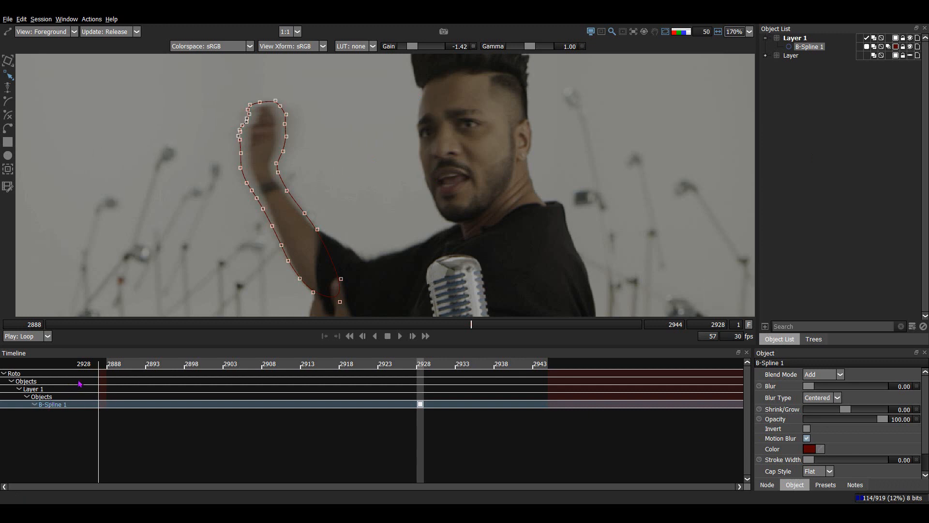
click(253, 290)
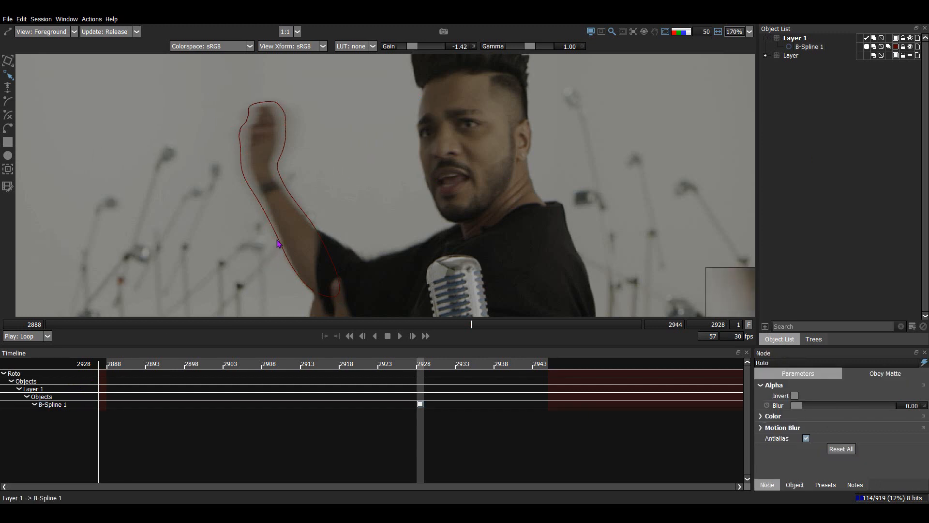
click(279, 243)
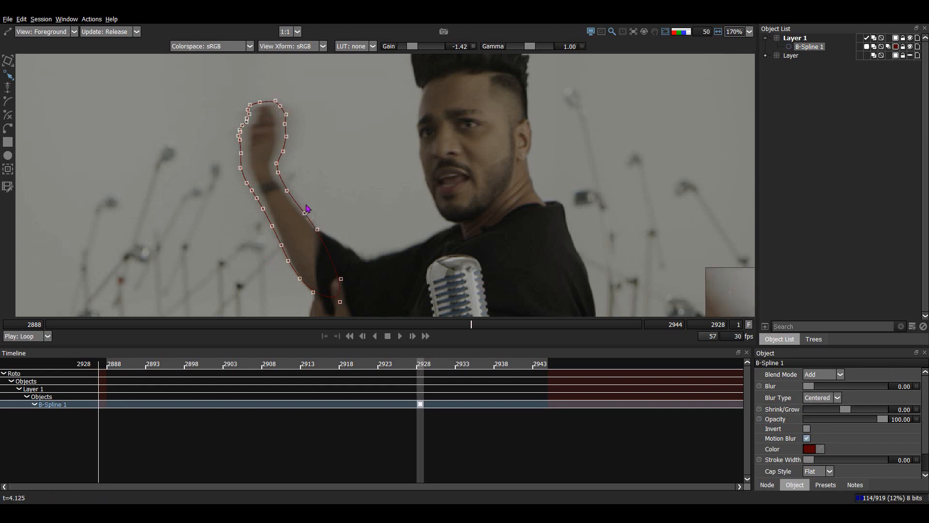
scroll(327, 174, down, 1)
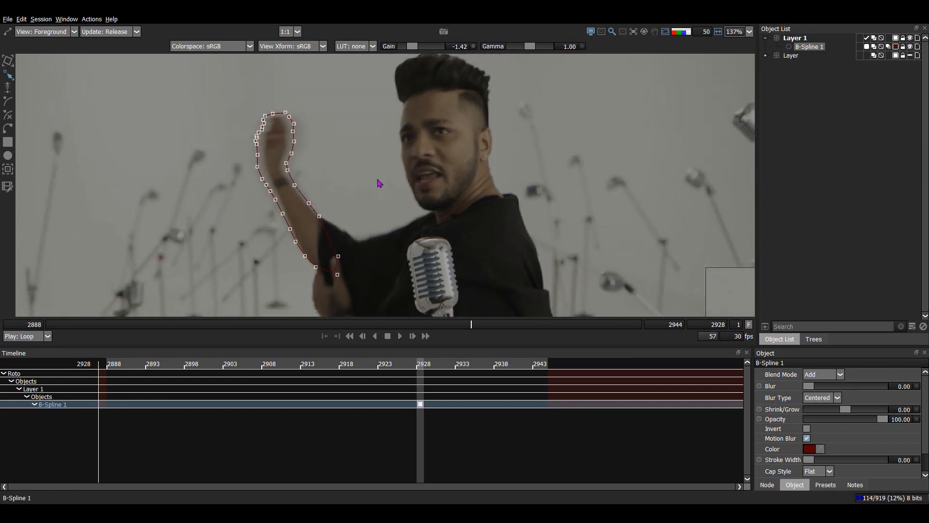
drag(379, 182, 388, 147)
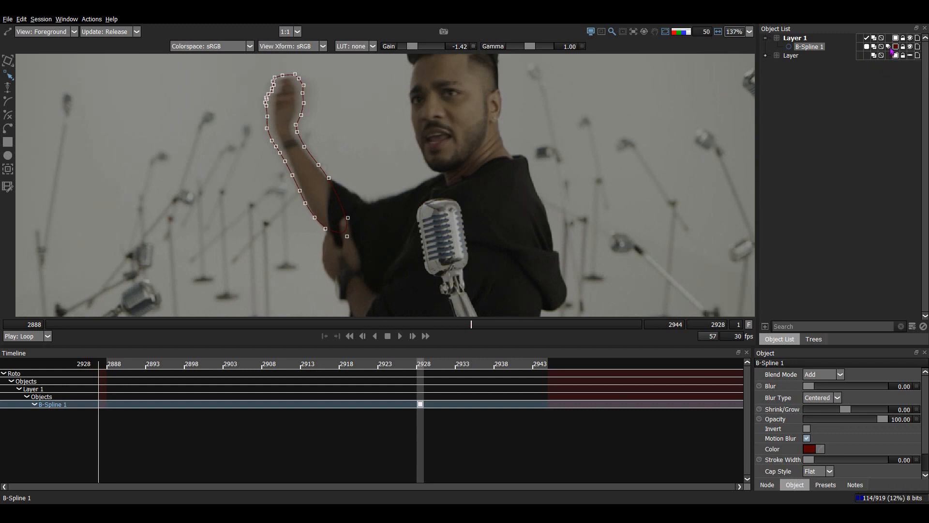
drag(445, 162, 440, 183)
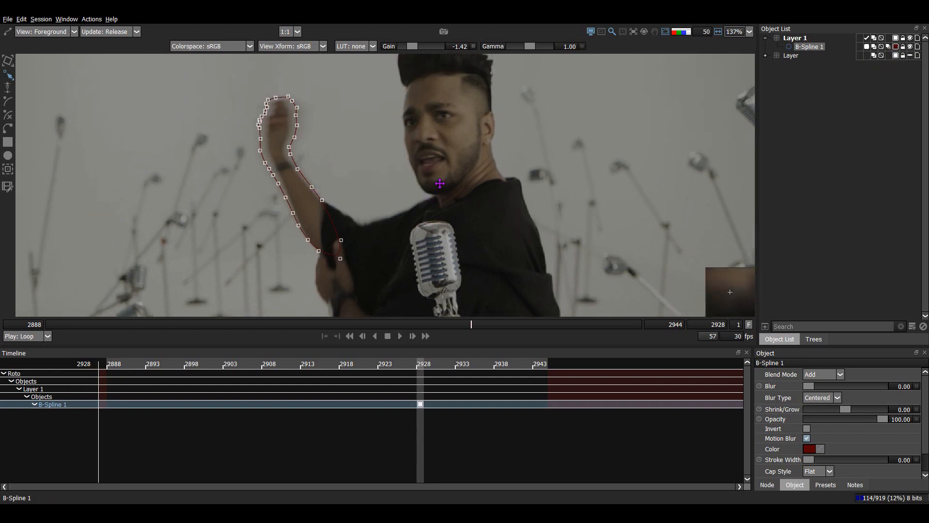
Maximize the viewer and examine the hand's matte overlay at frame 2928.
key(F2)
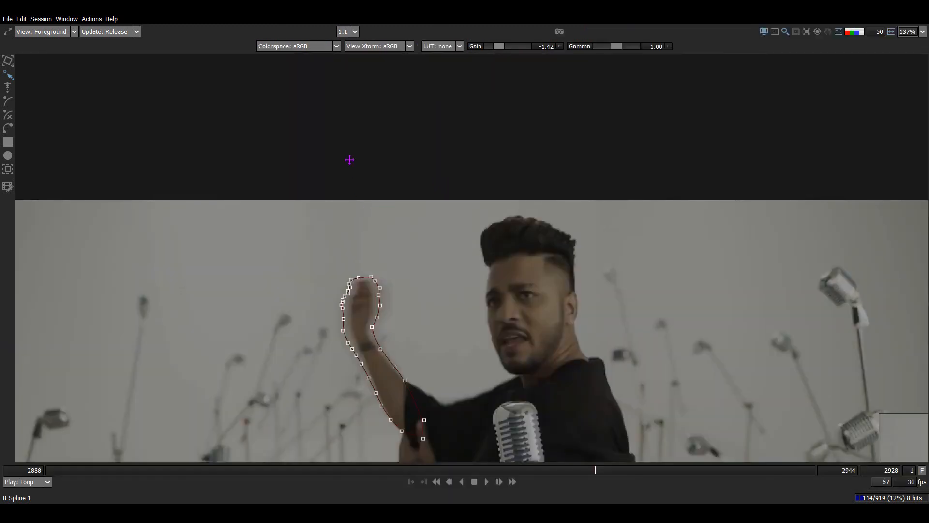
drag(419, 333, 421, 218)
scroll(446, 218, up, 2)
scroll(401, 271, up, 3)
key(3)
scroll(383, 268, down, 6)
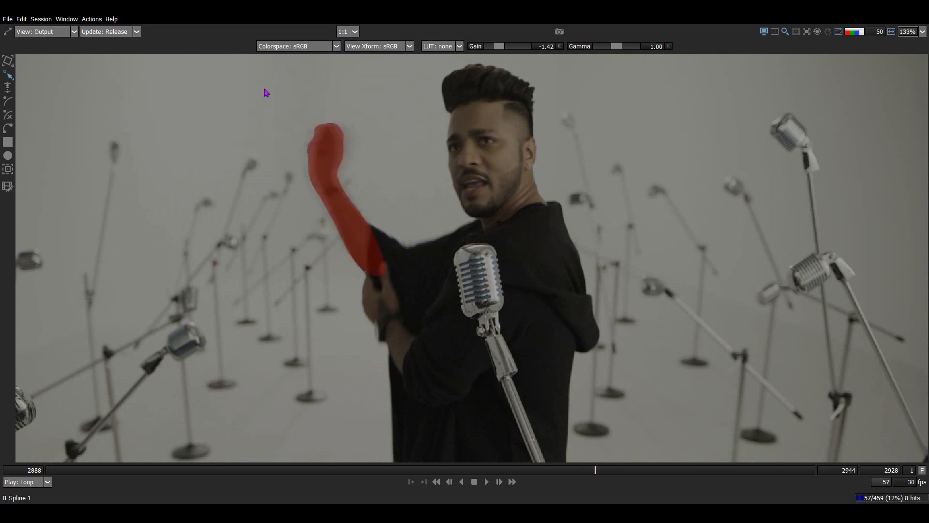
key(1)
At frame 2927, move the whole B-Spline so its lower edge lines up with the elbow.
key(ctrl+a)
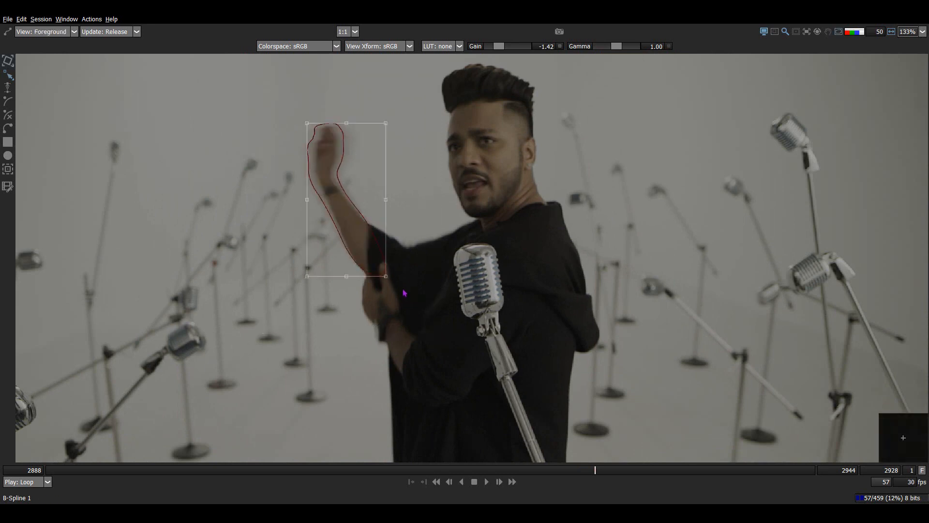
key(Left)
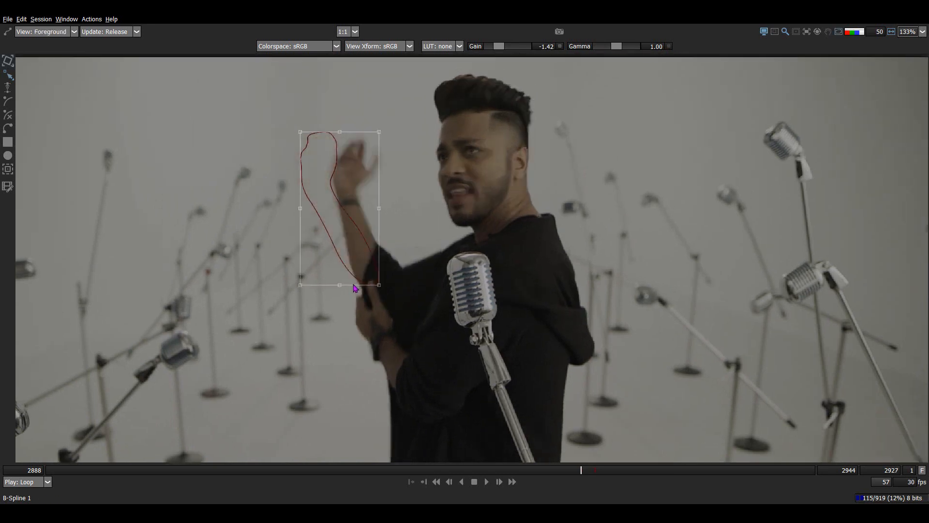
scroll(347, 278, up, 4)
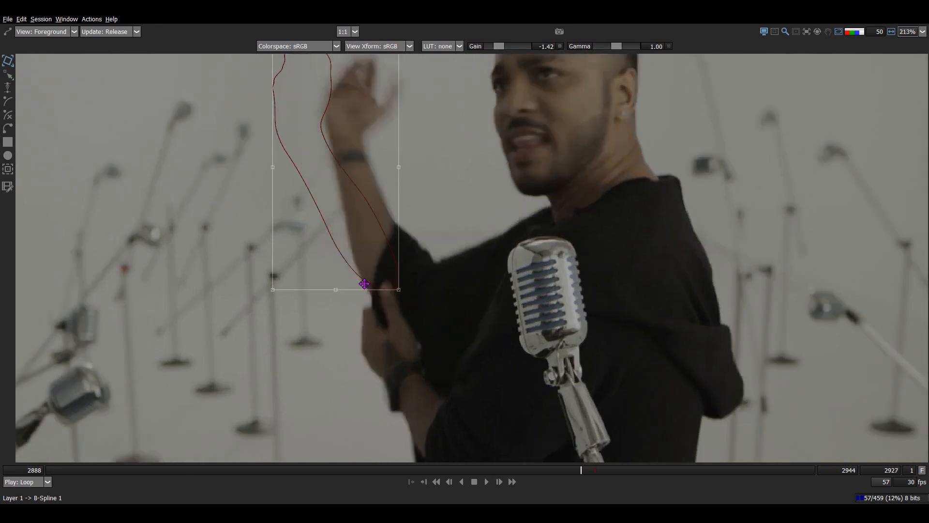
scroll(364, 283, up, 3)
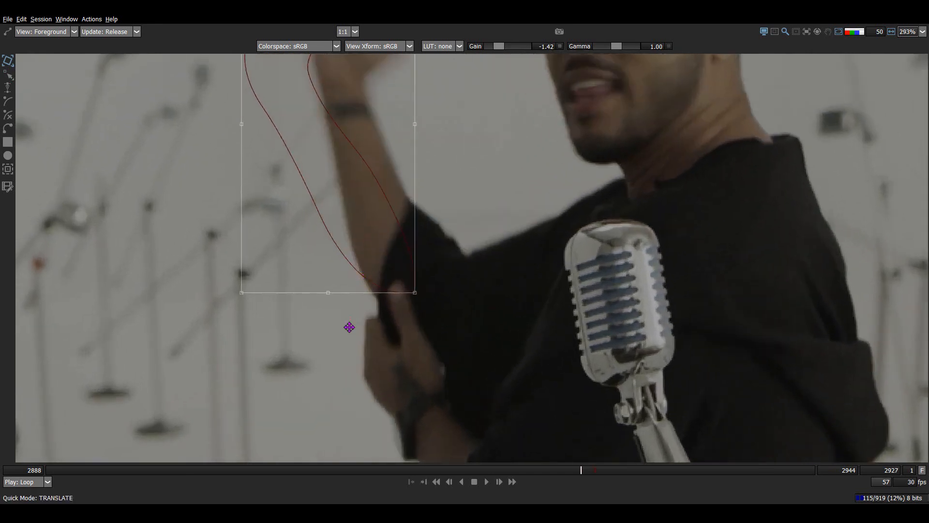
key(Right)
key(Left)
drag(339, 338, 346, 348)
drag(370, 301, 371, 292)
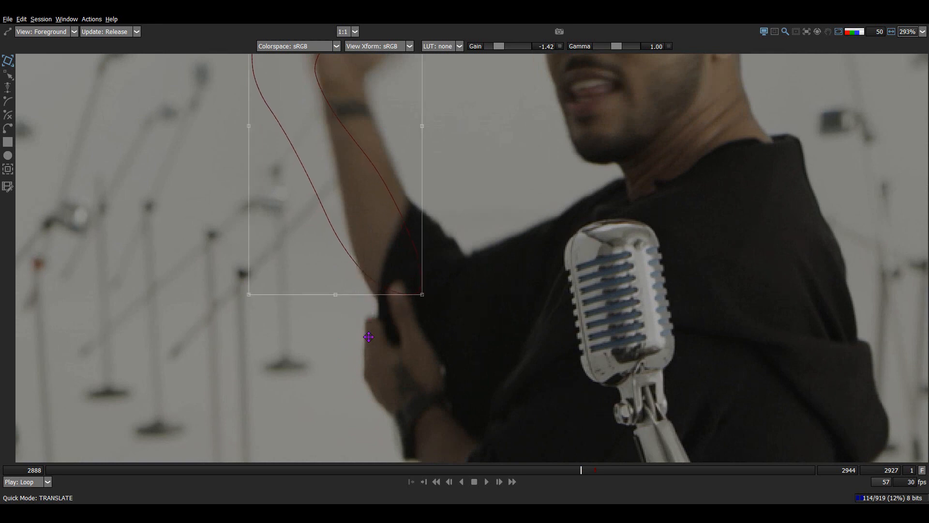
drag(368, 337, 367, 345)
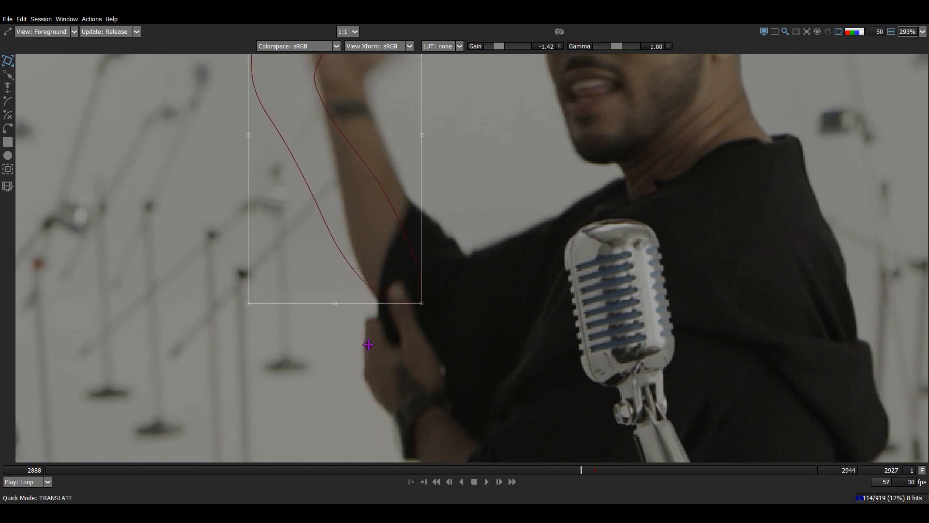
Rotate and stretch the B-Spline about the elbow at frame 2927 to fit the hand and forearm.
key(Left)
key(Right)
key(Right)
key(Left)
key(Right)
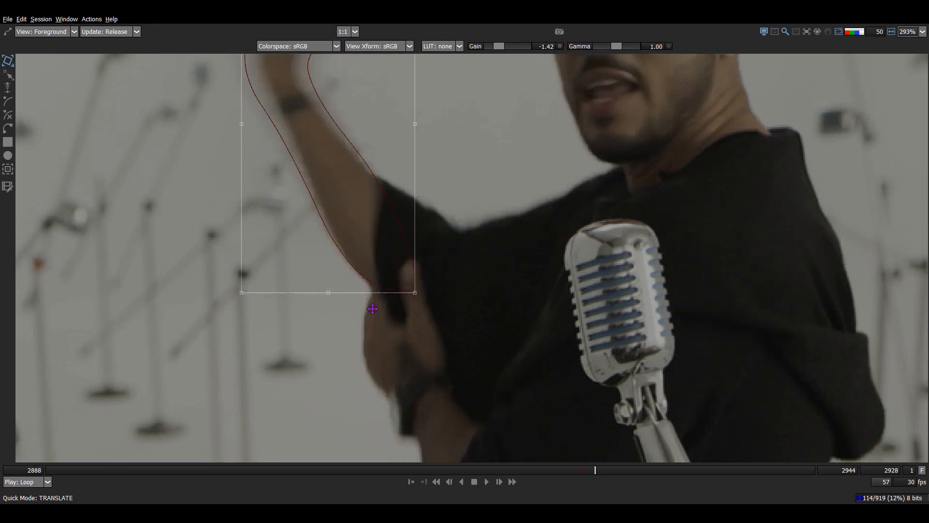
key(Left)
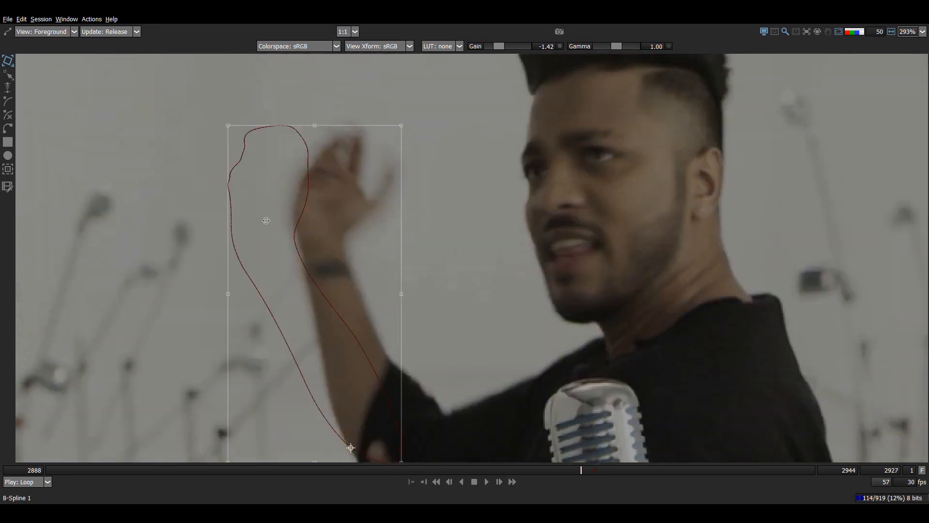
drag(266, 218, 333, 199)
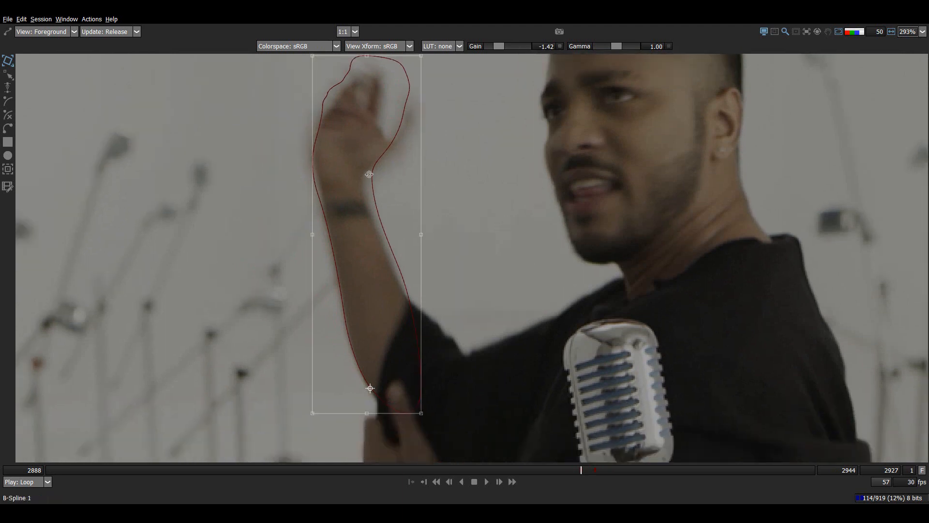
drag(368, 175, 365, 175)
At frame 2929, move the B-Spline to the elbow and rotate it onto the lowered hand and forearm.
key(x)
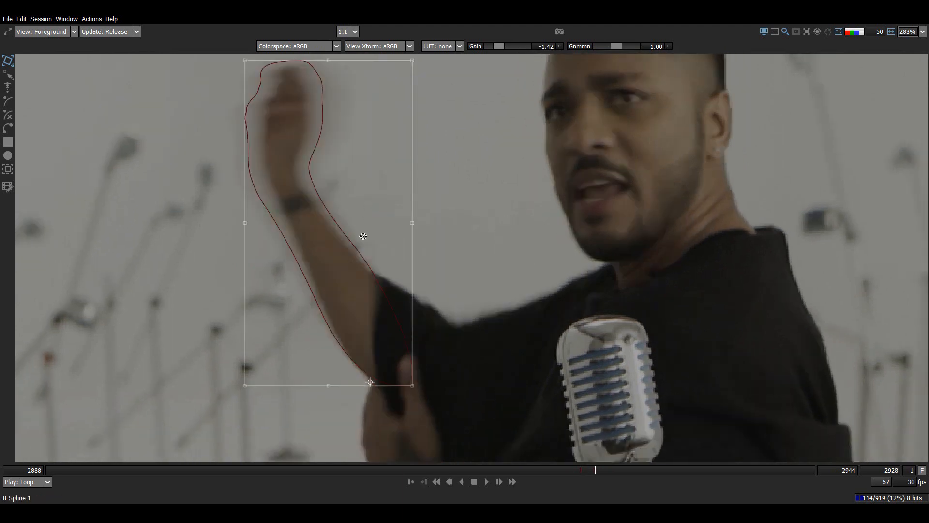
scroll(353, 261, down, 1)
key(x)
scroll(263, 263, up, 1)
drag(385, 372, 407, 348)
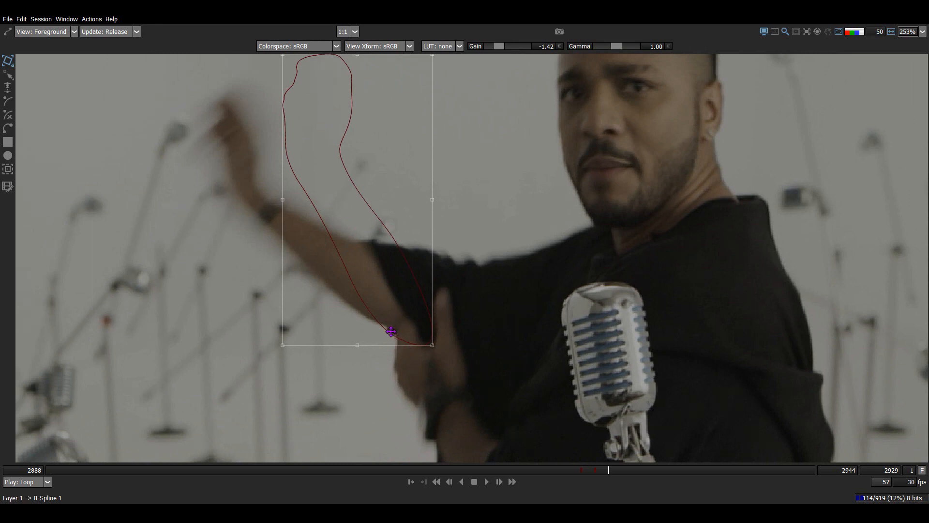
drag(353, 171, 289, 192)
Compare the B-Spline's fit to the arm across frames 2927, 2928 and 2929.
click(600, 473)
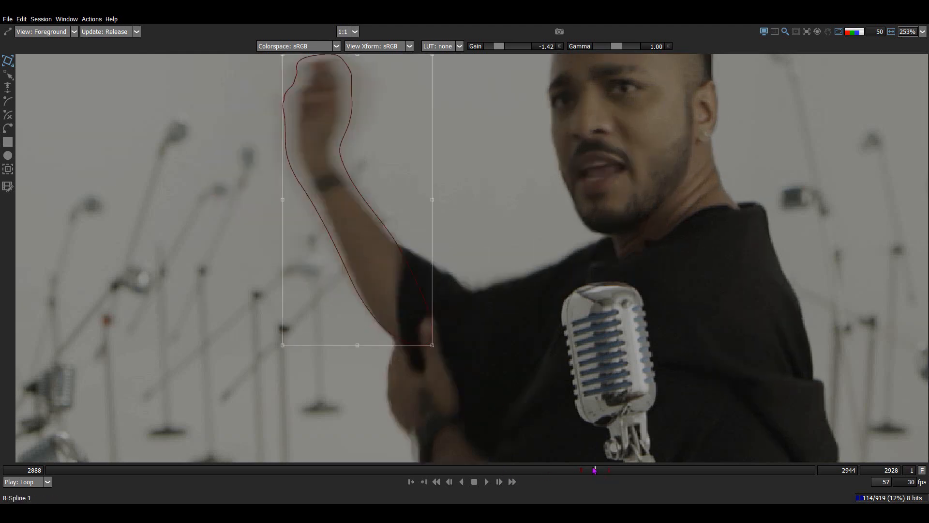
click(608, 470)
click(597, 472)
click(577, 473)
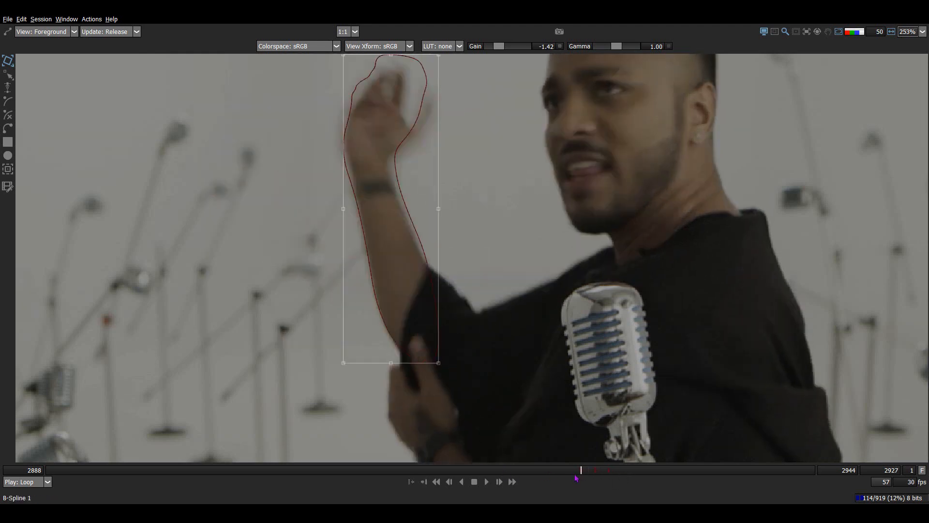
click(592, 471)
Examine the hand's motion-blurred output at frame 2928, switching between the red overlay and the alpha matte.
key(3)
key(a)
key(a)
drag(353, 176, 345, 264)
key(a)
scroll(348, 191, up, 2)
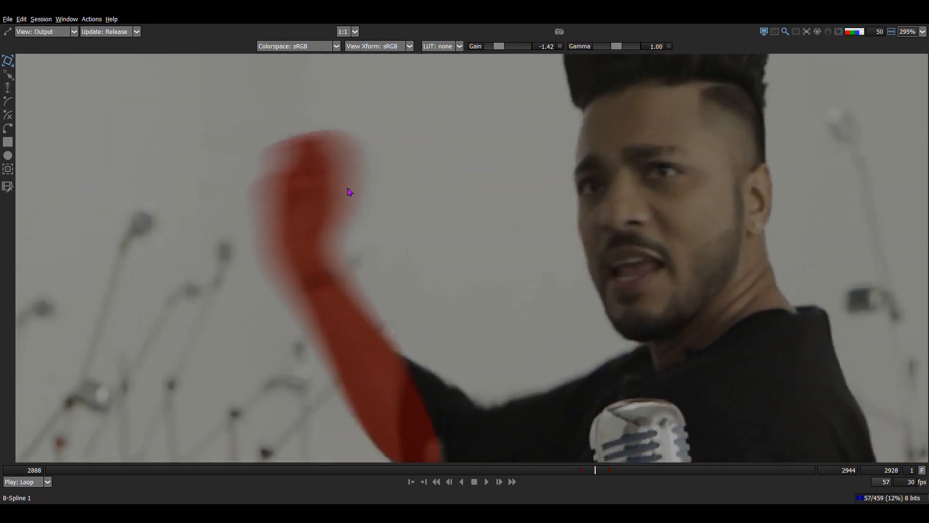
key(a)
scroll(378, 252, down, 2)
key(a)
key(a)
key(1)
Inspect the fingers up close, comparing the footage and B-Spline with the motion-blurred overlay and alpha matte.
scroll(307, 223, up, 5)
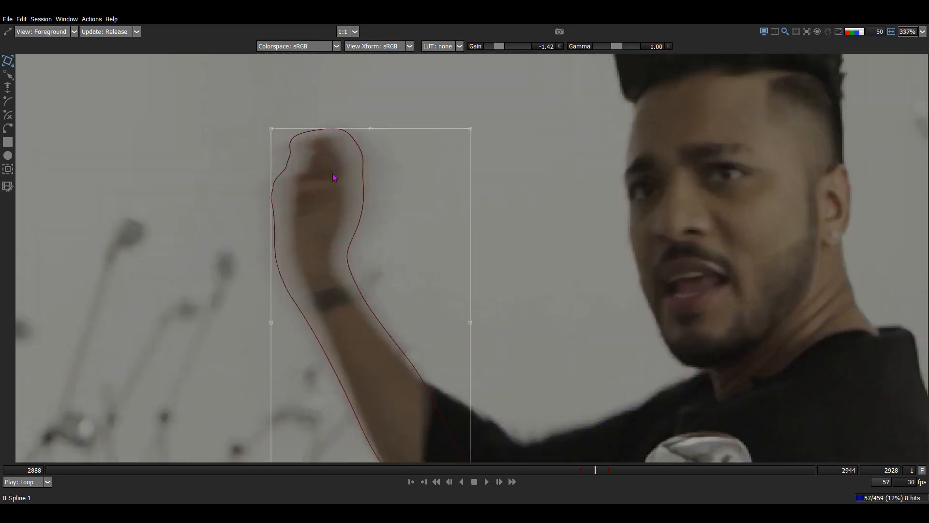
key(o)
key(f)
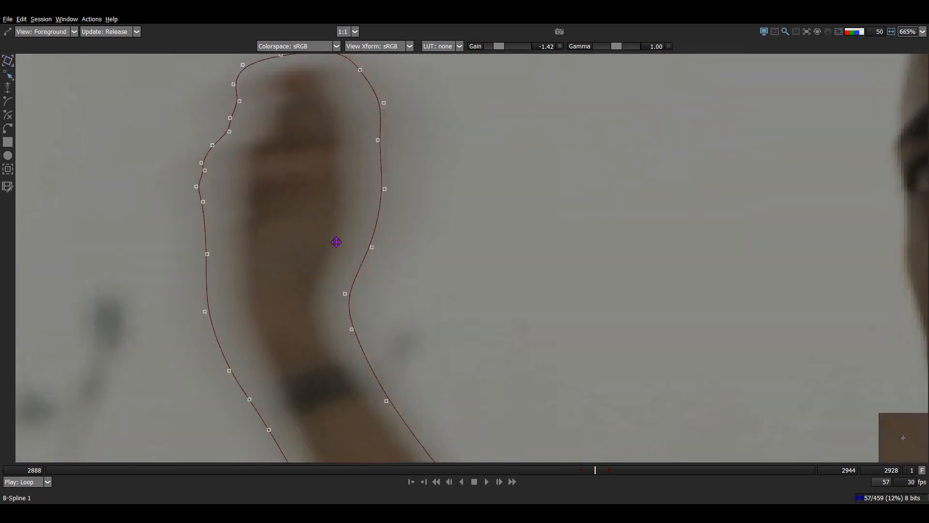
scroll(377, 209, up, 3)
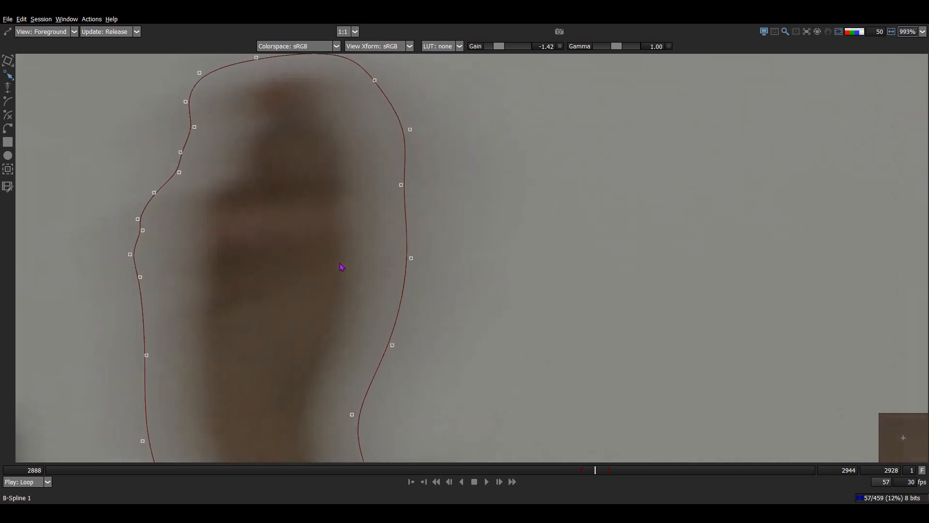
key(o)
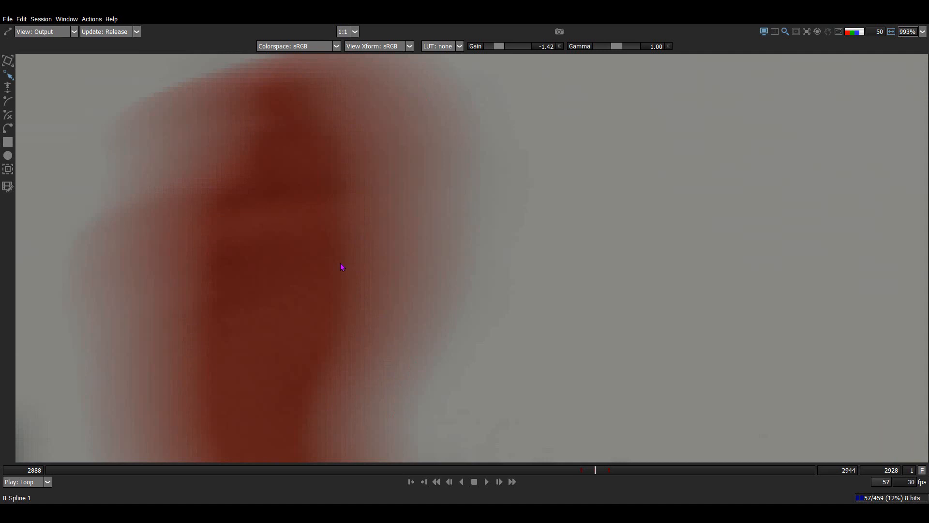
key(a)
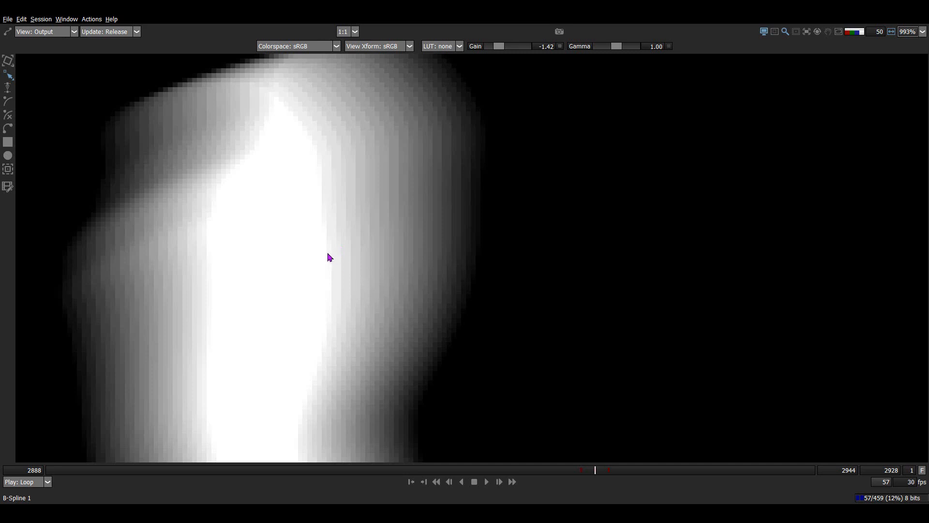
key(f)
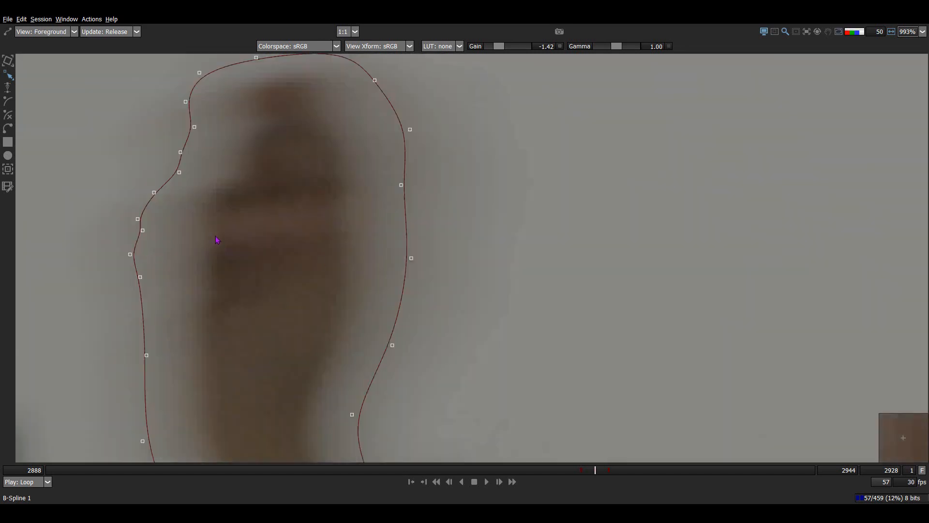
Compare the hand's motion-blurred alpha matte and red overlay with the footage at frame 2928.
key(a)
key(a)
key(3)
key(a)
key(a)
key(a)
key(a)
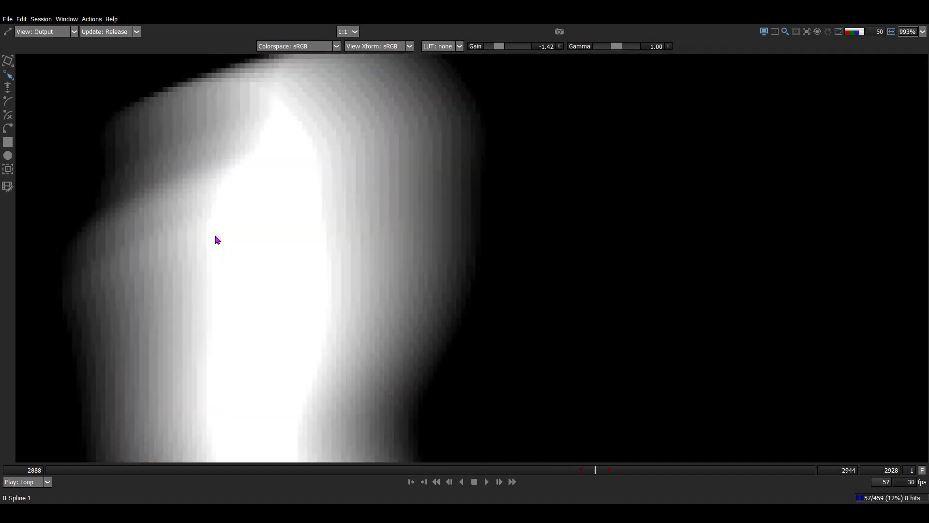
key(a)
drag(212, 279, 229, 228)
key(a)
key(a)
key(a)
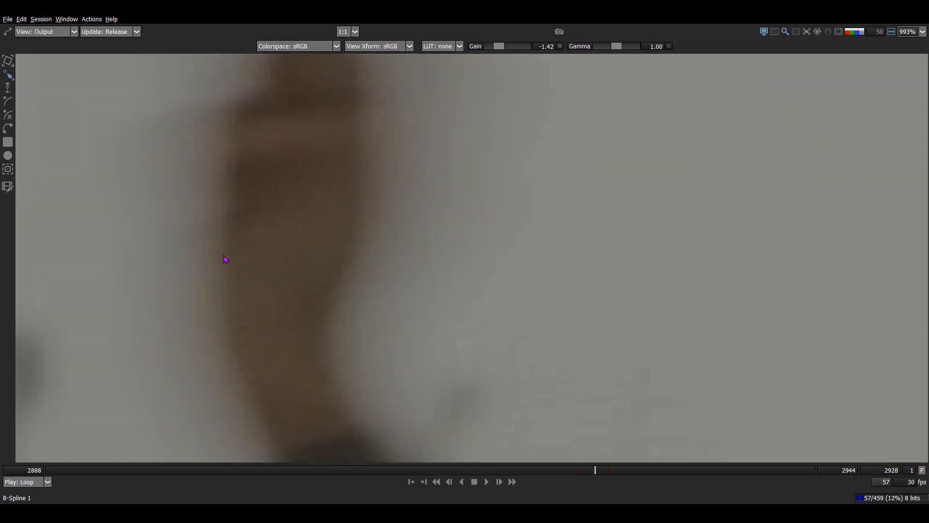
Examine the blurred edges of the fingers and wrist in the plain footage and against the B-Spline.
key(1)
scroll(338, 315, down, 2)
key(o)
key(f)
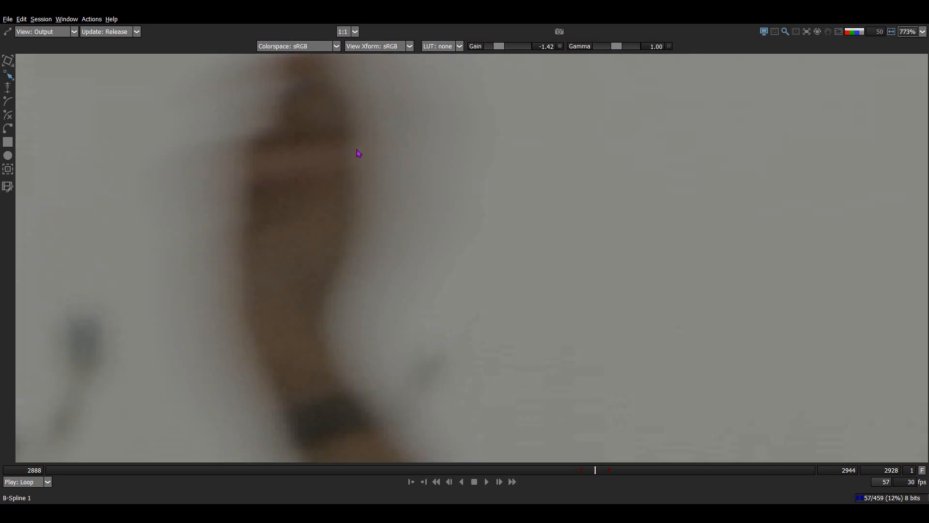
scroll(350, 247, down, 2)
drag(467, 114, 306, 412)
key(a)
key(a)
key(a)
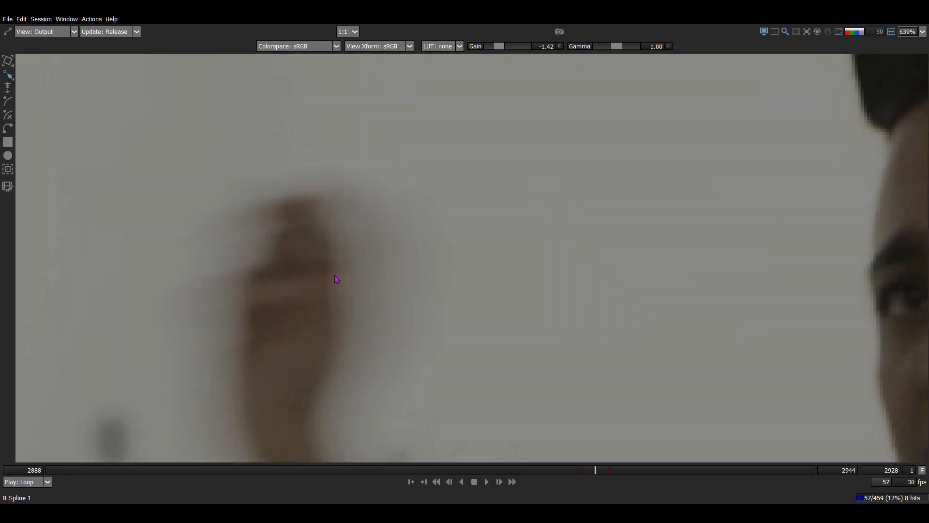
key(a)
key(f)
scroll(339, 247, down, 3)
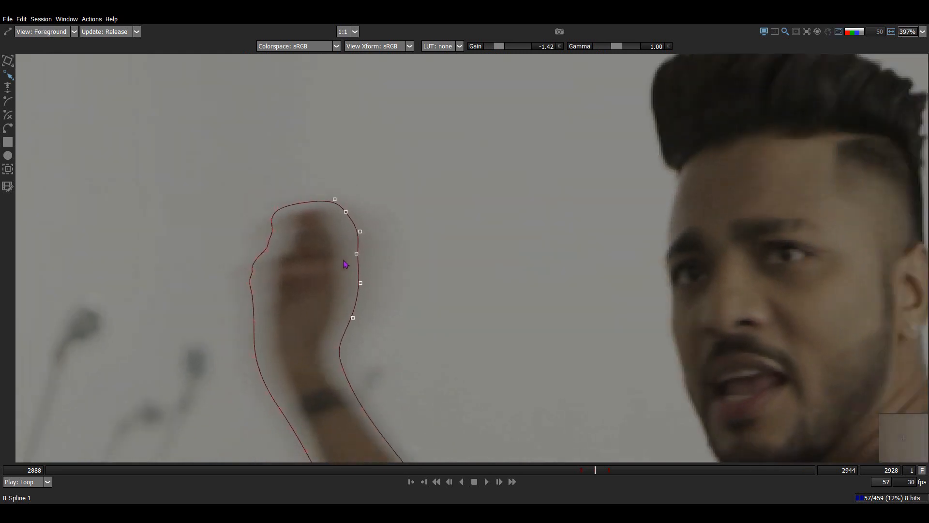
Check the B-Spline's fit to the hand on the frames on either side of 2928.
key(x)
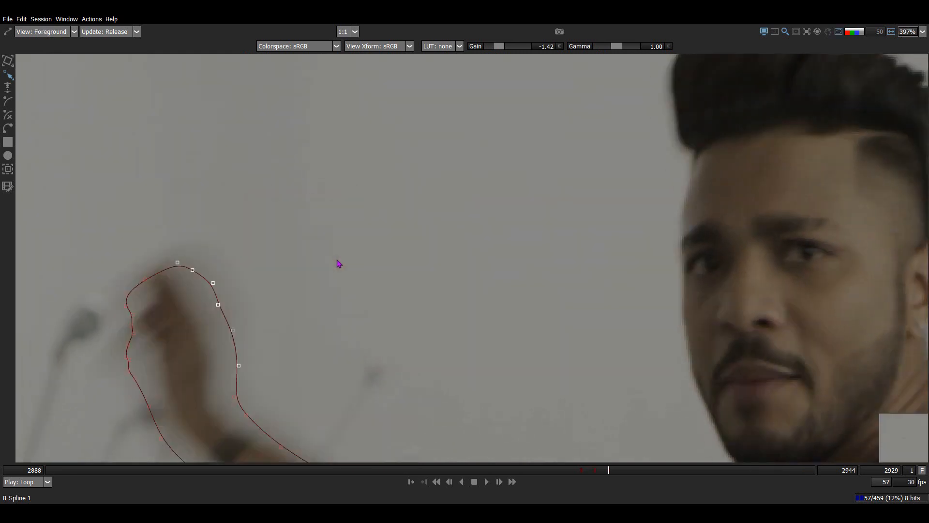
key(z)
key(z)
key(x)
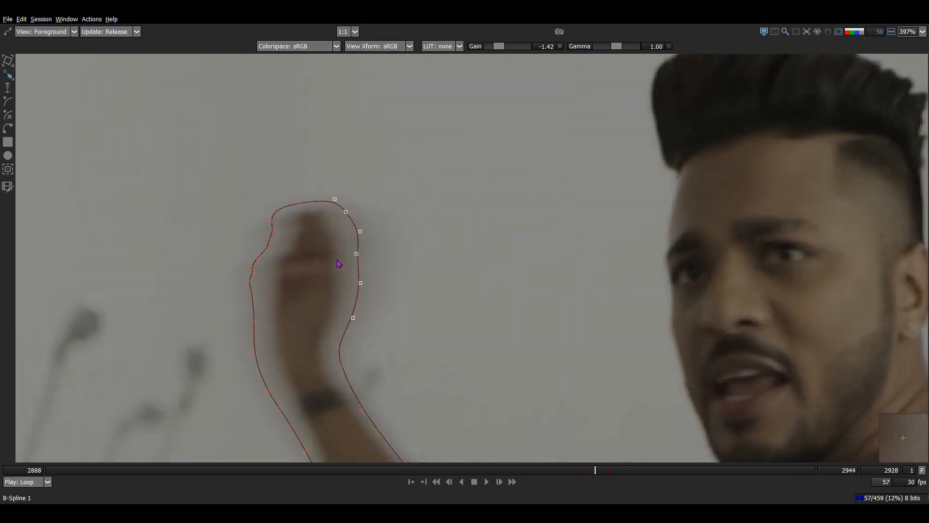
Review the whole arm at frame 2928, switching between the B-Spline outline, plain footage and motion-blurred red overlay.
key(3)
key(a)
key(a)
key(a)
key(1)
scroll(339, 270, down, 1)
scroll(341, 277, down, 3)
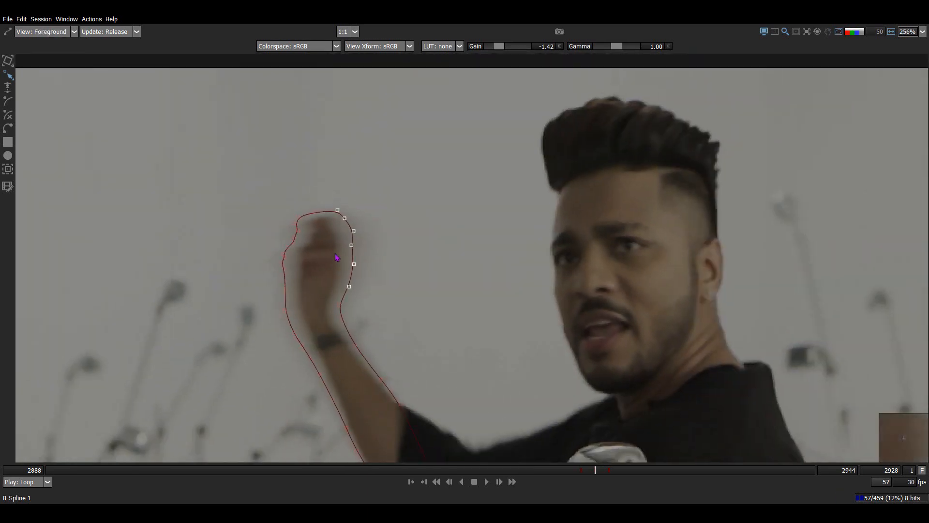
key(o)
key(f)
key(o)
scroll(356, 285, down, 4)
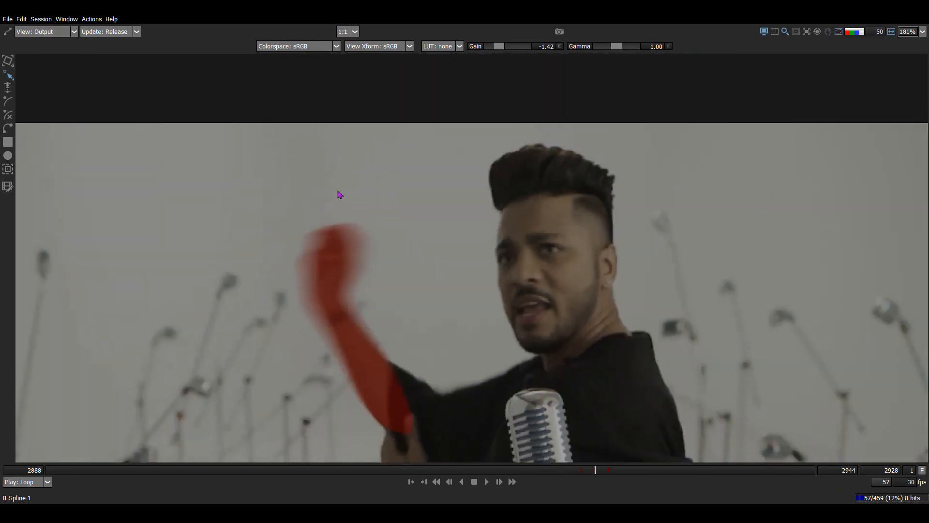
key(f)
key(o)
key(f)
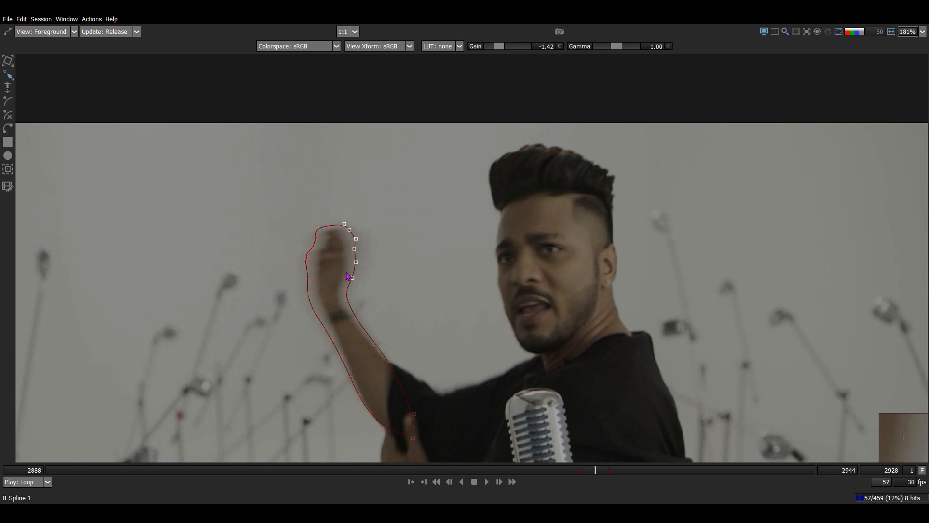
Draw a small square on the empty wall beside the tall microphone at frame 2928.
drag(384, 243, 605, 234)
drag(260, 246, 377, 206)
scroll(373, 196, down, 5)
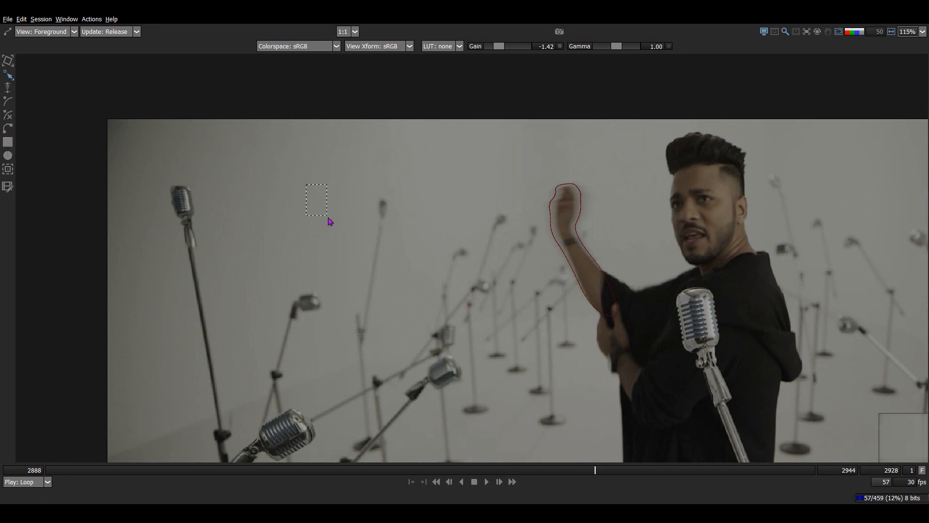
click(8, 141)
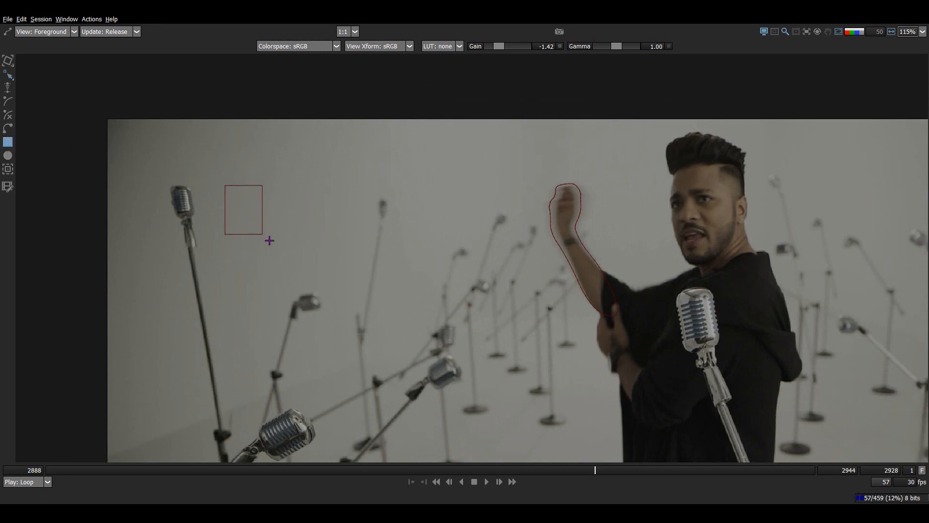
drag(283, 239, 284, 239)
drag(271, 105, 366, 167)
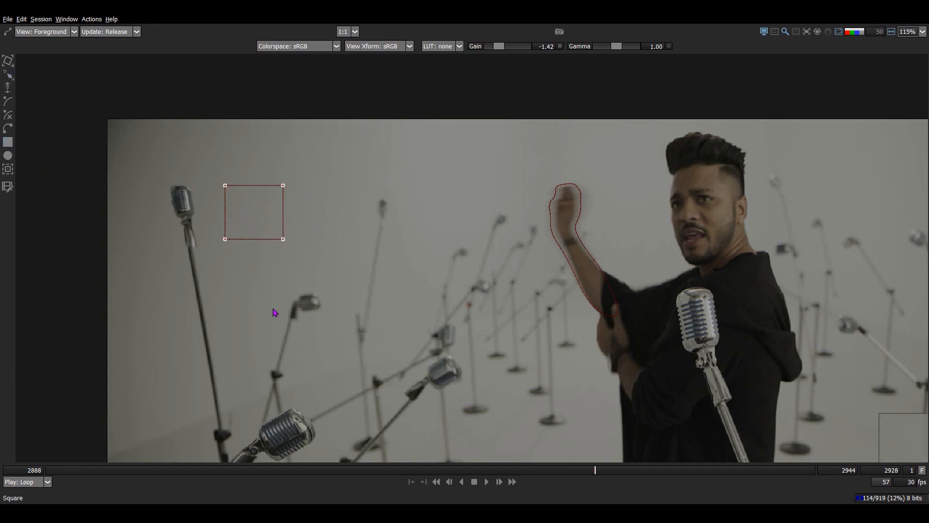
Enable motion blur for the square.
key(Tab)
drag(369, 111, 381, 189)
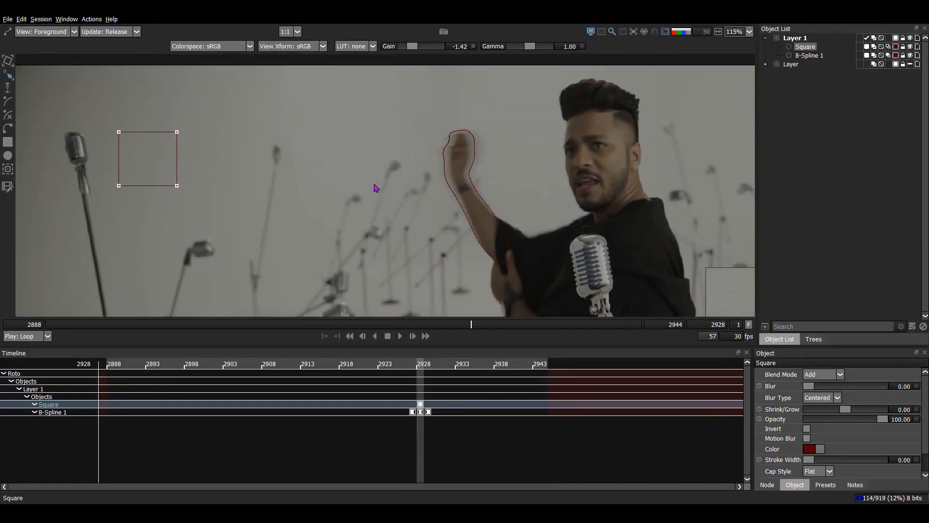
click(887, 49)
drag(88, 226, 198, 217)
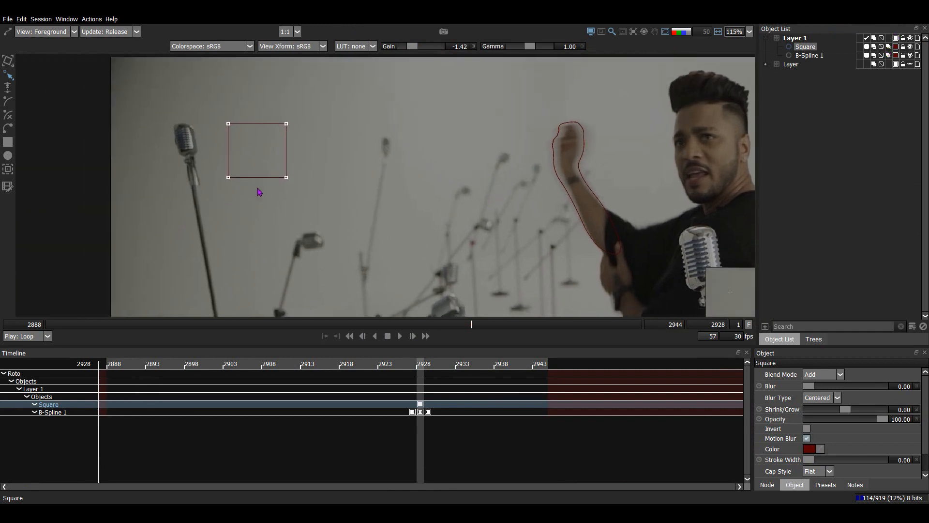
key(F2)
At frame 2929, nudge the square horizontally to the right, away from the tall microphone.
drag(275, 152, 229, 96)
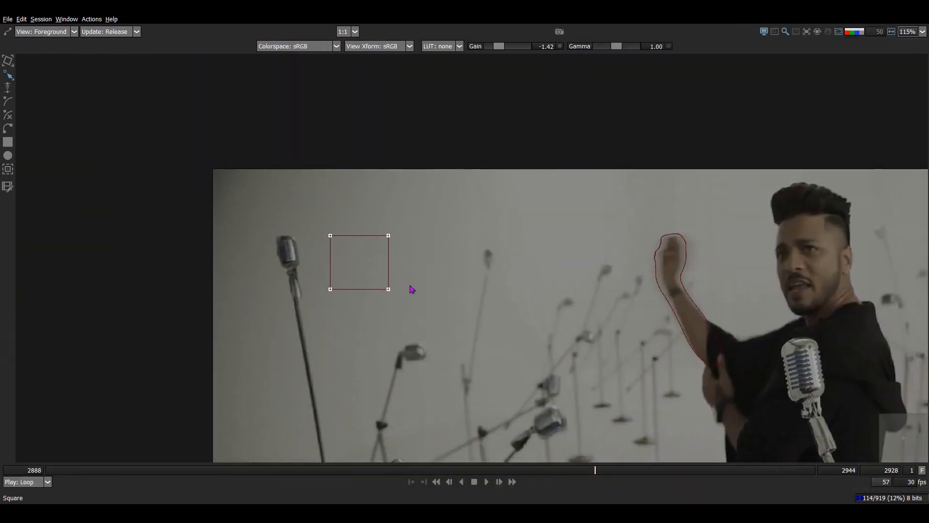
scroll(409, 285, up, 2)
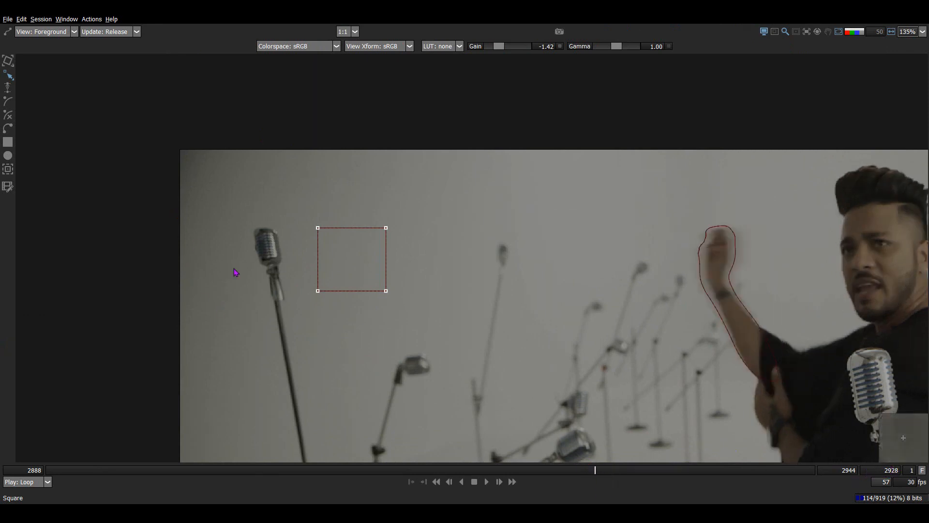
scroll(348, 313, up, 3)
drag(354, 224, 316, 268)
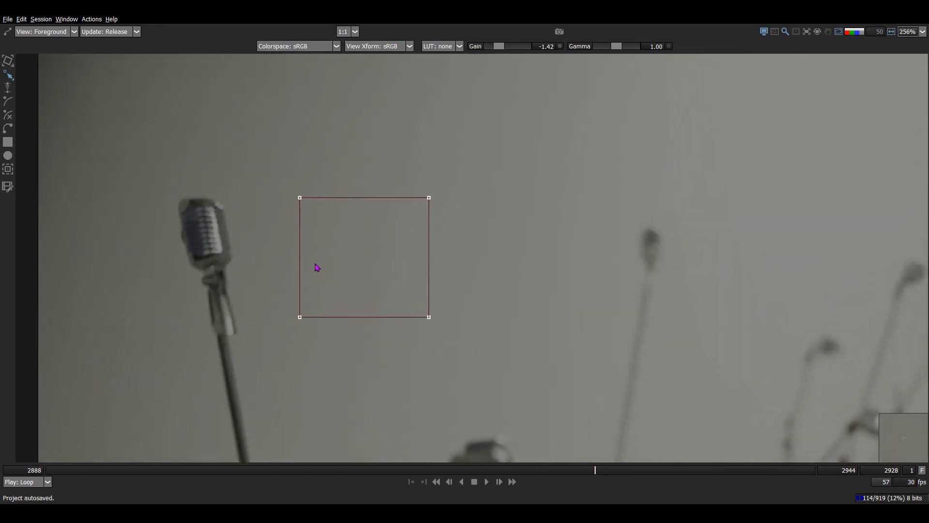
drag(525, 130, 67, 455)
key(Right)
key(Right)
key(Right)
key(Right)
key(Right)
key(Right)
key(Right)
key(Right)
key(Right)
key(Right)
key(Right)
key(Right)
key(Right)
key(Right)
key(Right)
key(Right)
key(Right)
key(Right)
key(Right)
key(Right)
key(Right)
key(Right)
key(Right)
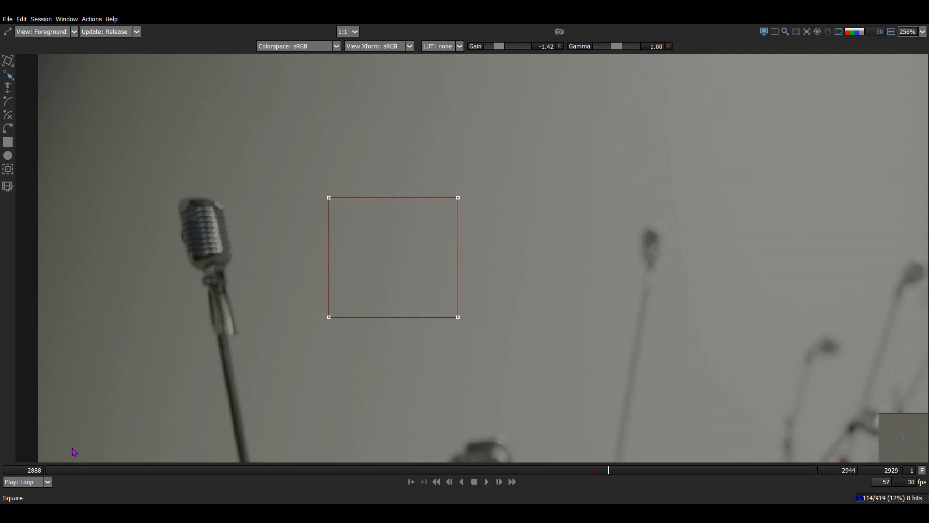
At frame 2927, nudge the square horizontally to the left, towards the tall microphone.
key(Left)
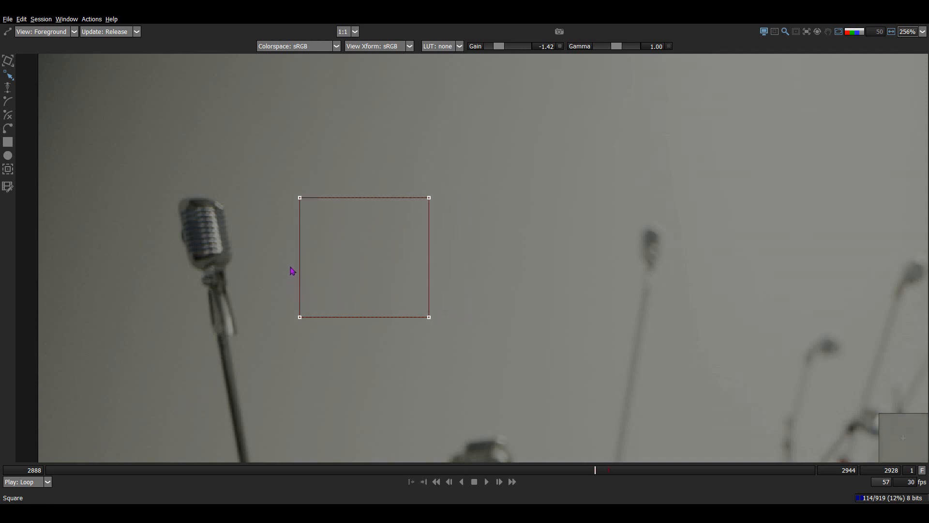
key(Left)
key(Left)
key(Left)
key(Left)
key(Left)
key(Left)
key(Left)
key(Left)
key(Left)
key(Left)
key(Left)
key(Left)
key(Left)
key(Left)
key(Left)
key(Left)
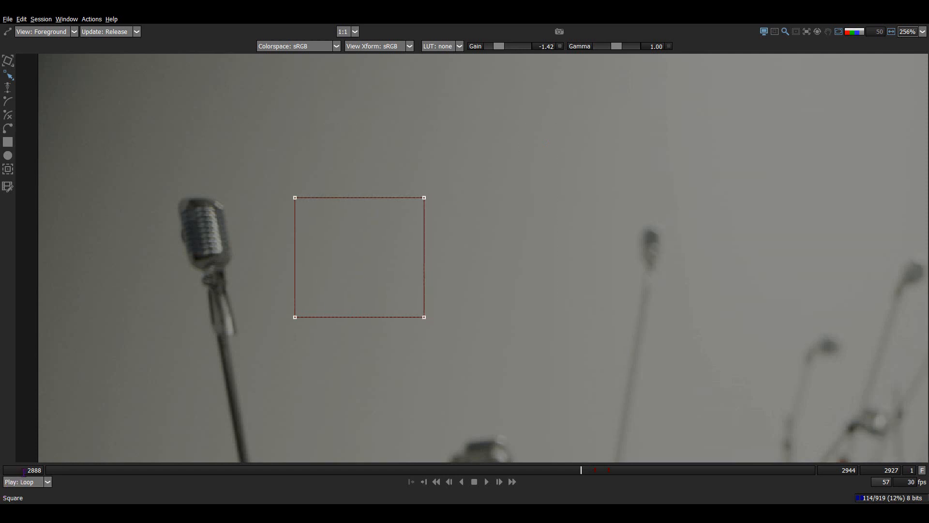
key(Left)
key(Left)
key(Left)
key(Left)
key(Left)
key(Left)
key(Left)
key(Left)
key(Left)
key(Left)
key(Left)
key(Left)
key(Left)
key(Left)
key(Left)
key(Left)
key(Left)
key(Left)
key(Left)
key(Left)
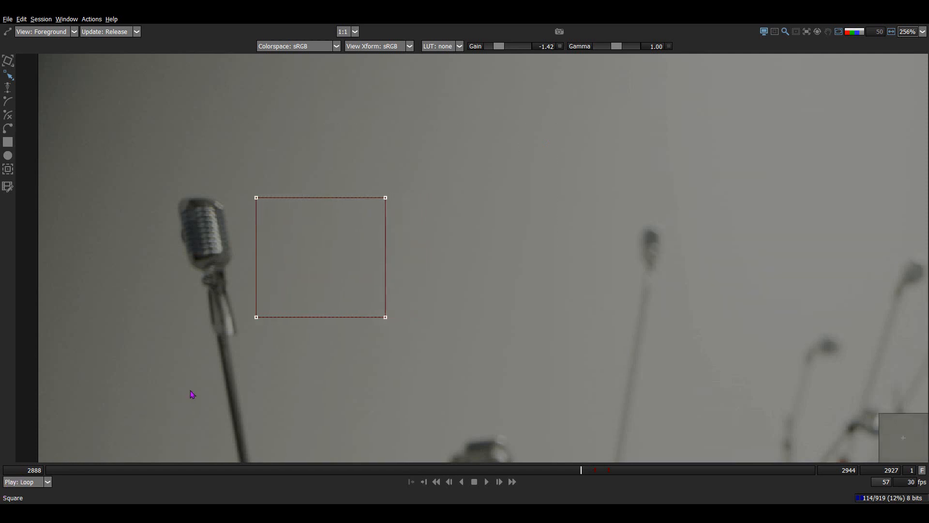
Inspect the square's motion-blurred side edges at frame 2928 in the red overlay and against its outline.
key(Right)
key(Right)
key(Left)
key(Left)
click(429, 237)
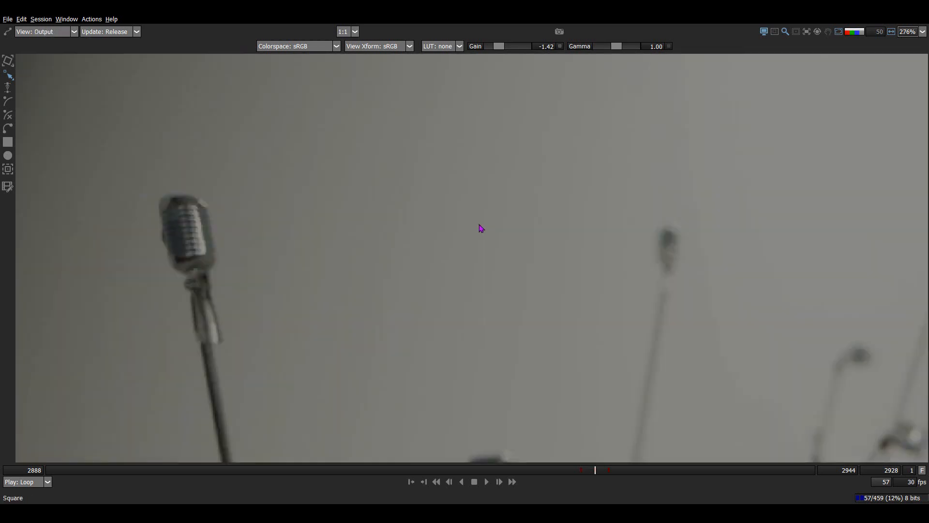
scroll(481, 228, up, 5)
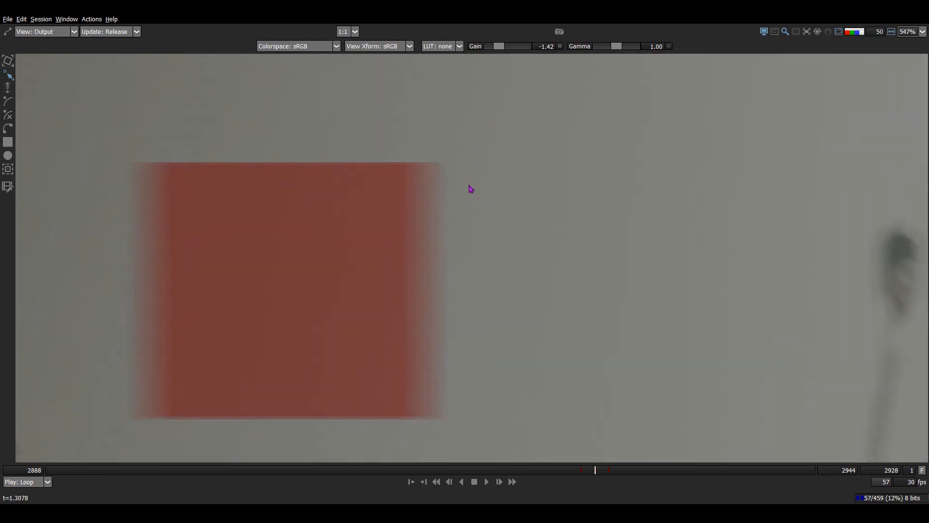
scroll(448, 214, up, 2)
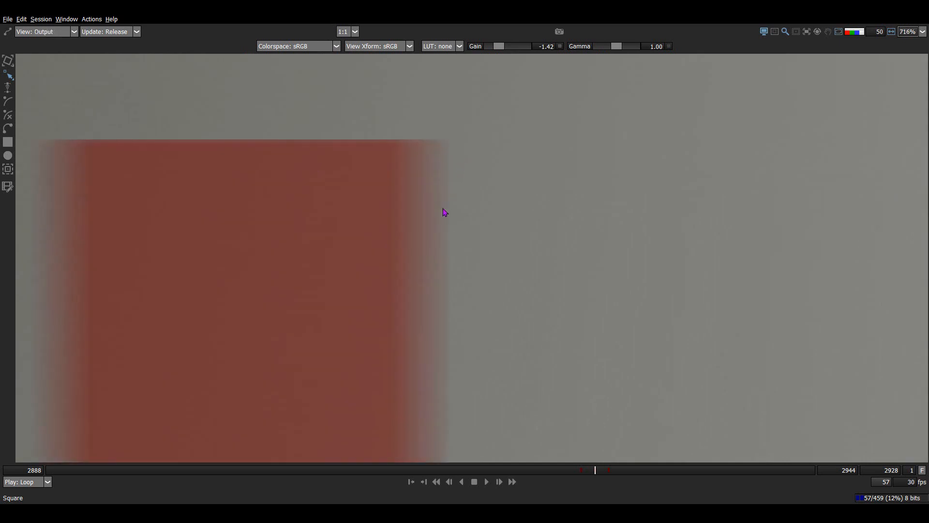
drag(453, 239, 453, 215)
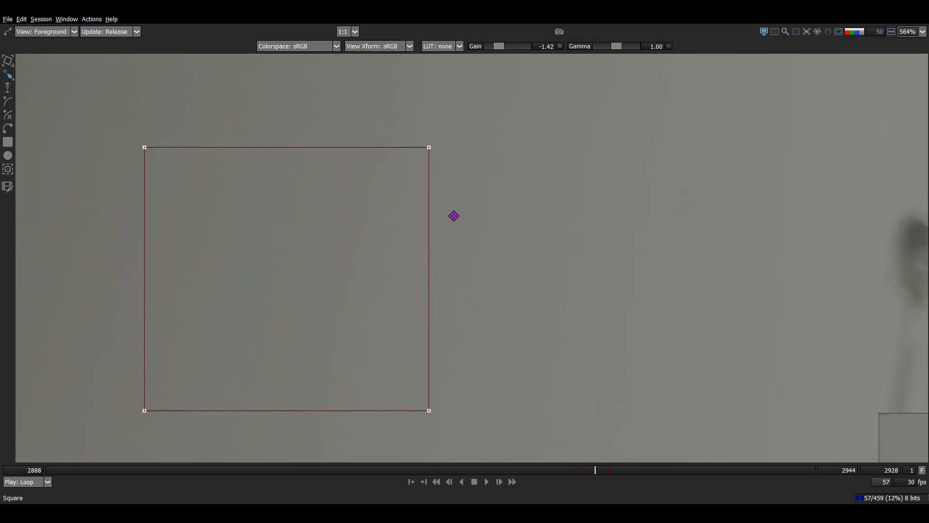
Draw a second, taller rectangle overlapping the first square, leaving the first square's right edge outside it.
scroll(453, 216, down, 3)
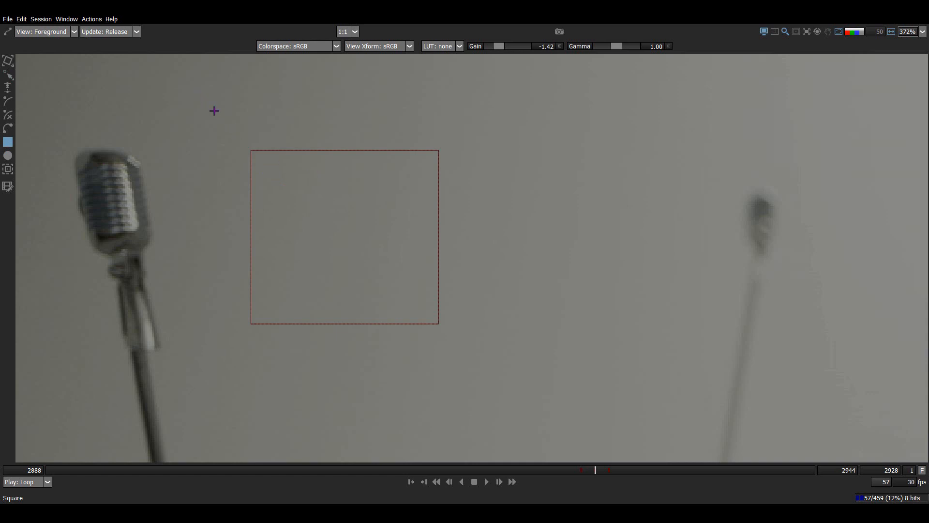
drag(199, 91, 406, 401)
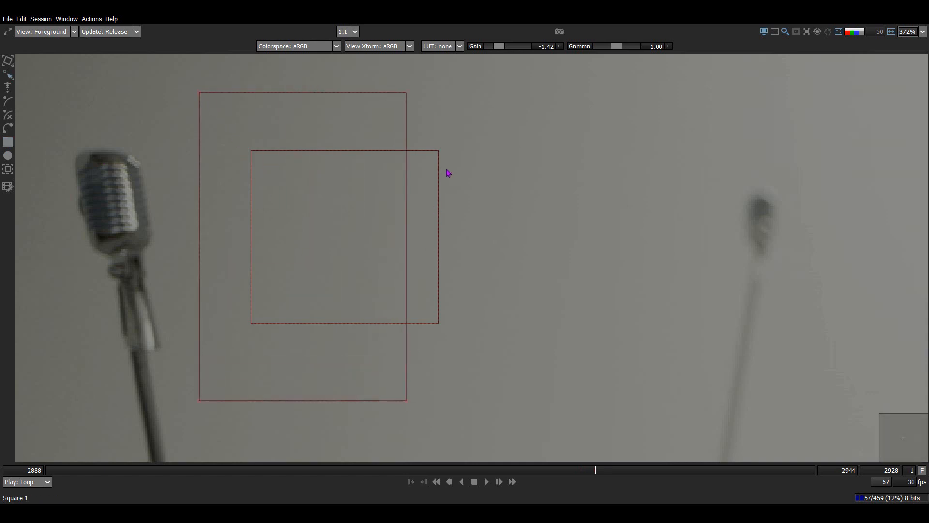
key(Caps_Lock)
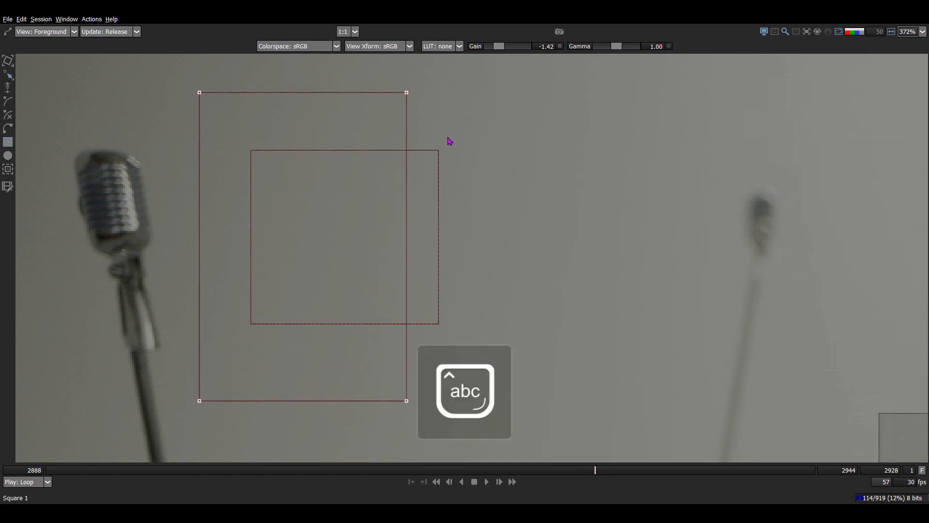
Compare the edges of the second rectangle and the motion-blurred square up close in the red overlay and alpha matte.
key(3)
key(1)
scroll(397, 212, up, 4)
key(3)
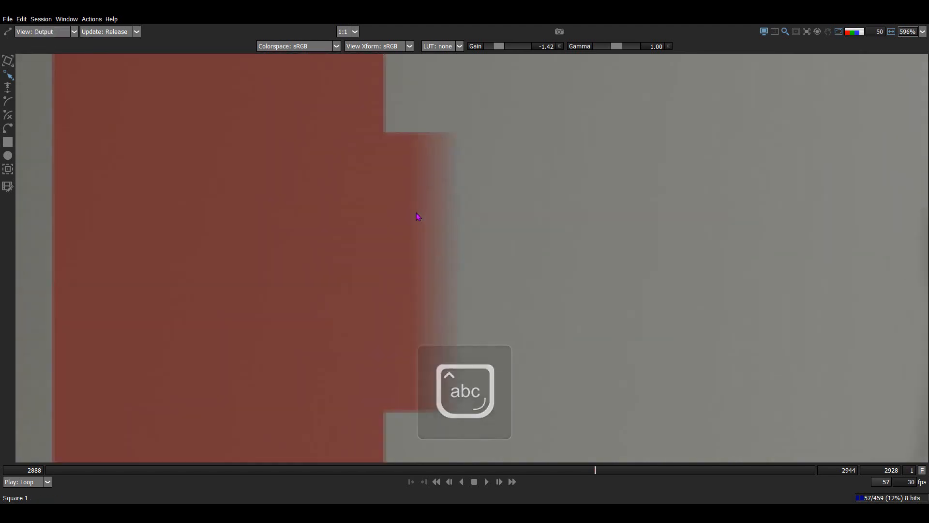
scroll(415, 218, up, 4)
key(2)
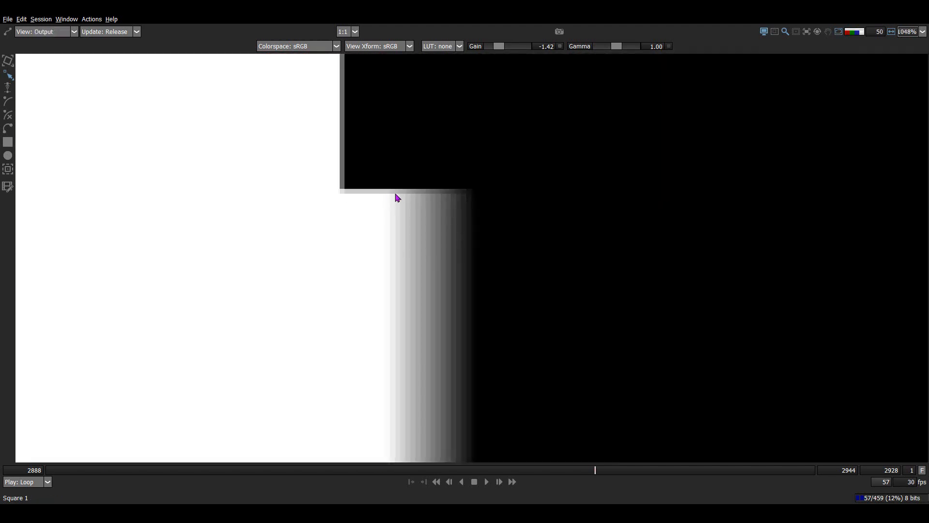
key(1)
scroll(397, 242, down, 1)
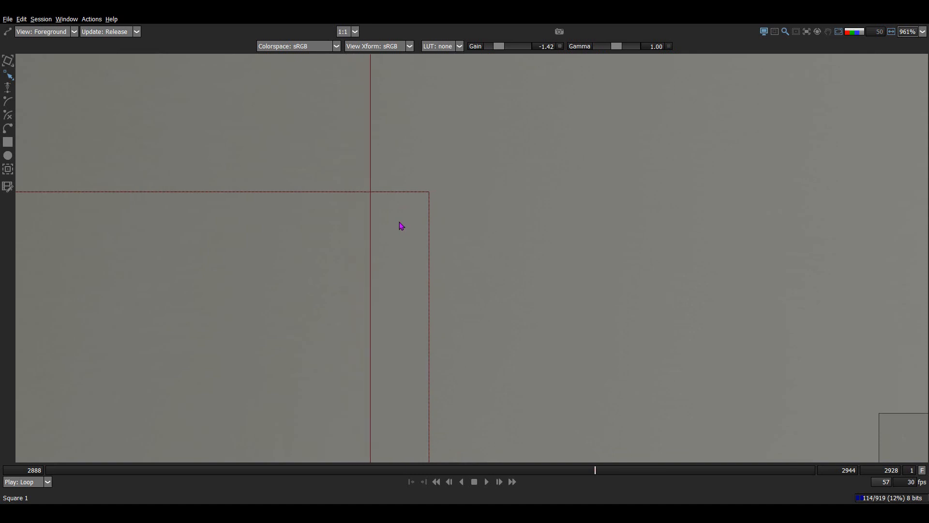
With outlines shown over the alpha matte, nudge the second rectangle right until its edge meets the start of the square's blur.
key(2)
key(a)
key(o)
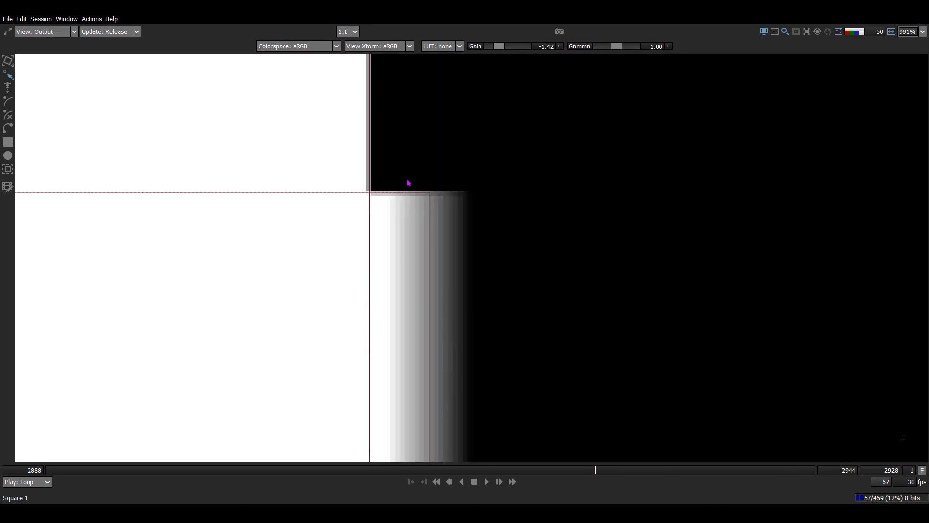
key(Right)
key(Right)
key(Right)
key(Right)
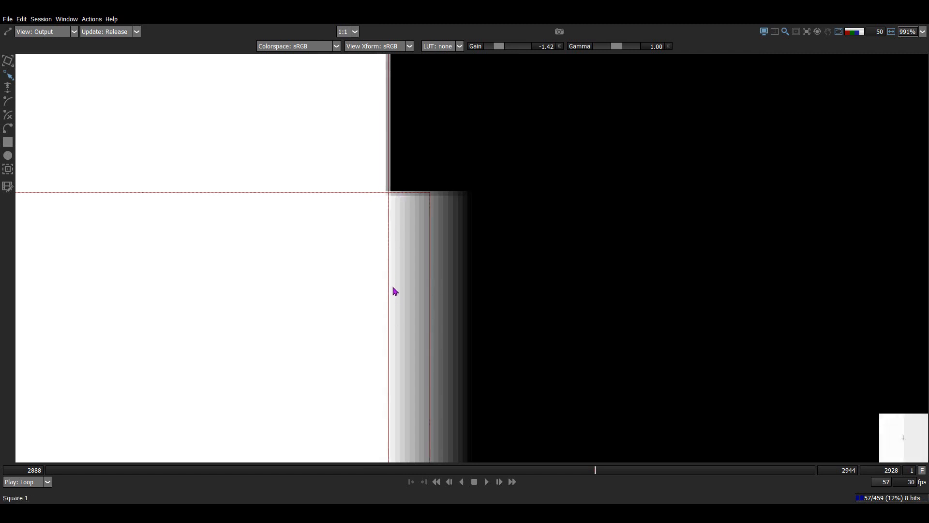
key(ctrl+Right)
key(ctrl+Right)
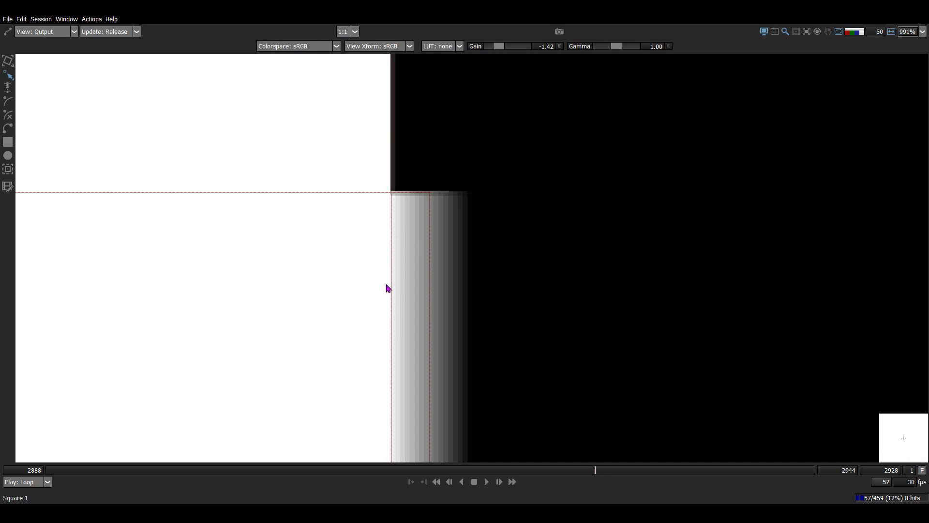
Back on the foreground plate, draw a third tall rectangle just to the right of the motion-blurred square.
scroll(418, 217, down, 1)
key(1)
scroll(410, 279, down, 10)
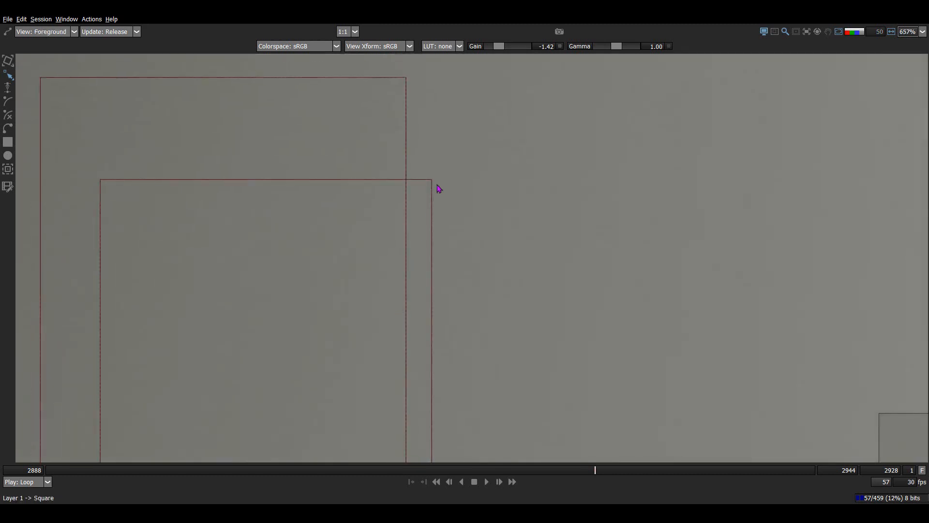
click(8, 141)
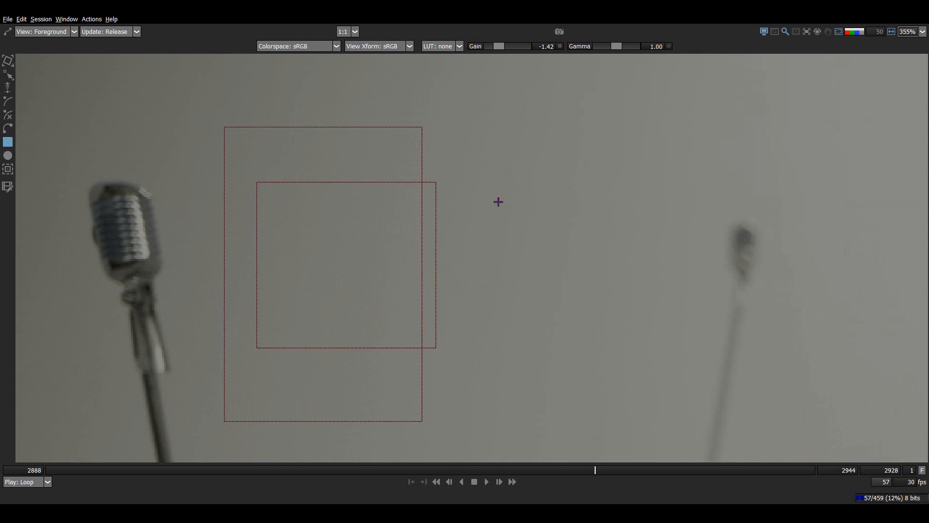
drag(606, 106, 460, 422)
scroll(621, 226, up, 2)
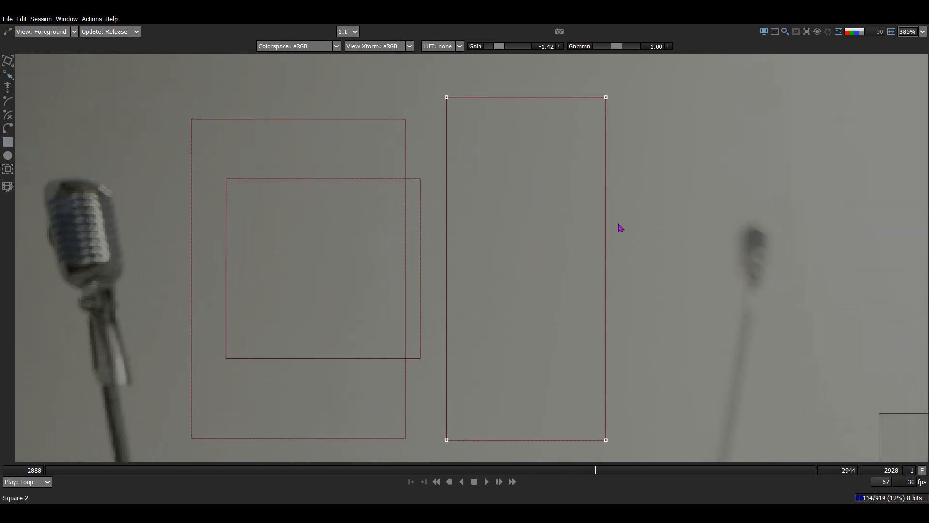
With outlines over the alpha matte, nudge the third rectangle left until its left edge meets the outer end of the square's blur.
key(3)
key(a)
scroll(621, 228, up, 2)
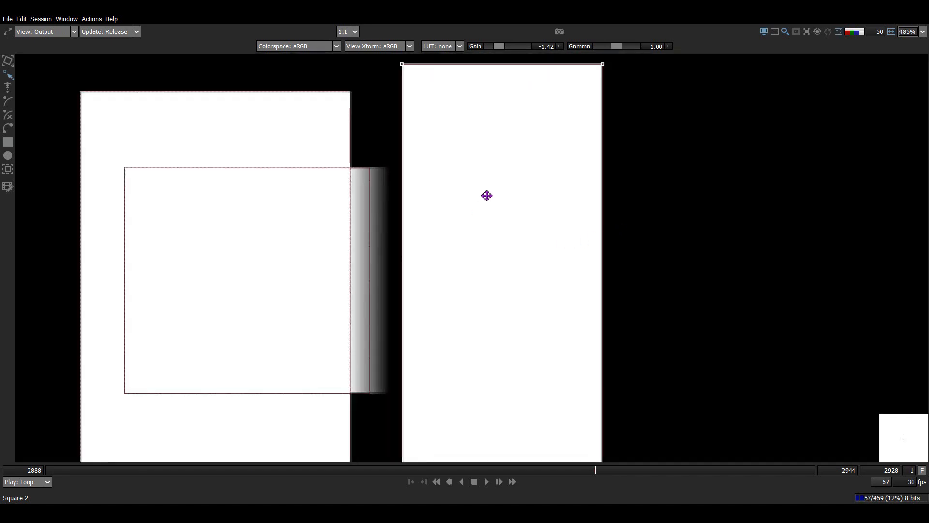
scroll(482, 197, up, 1)
scroll(402, 222, up, 7)
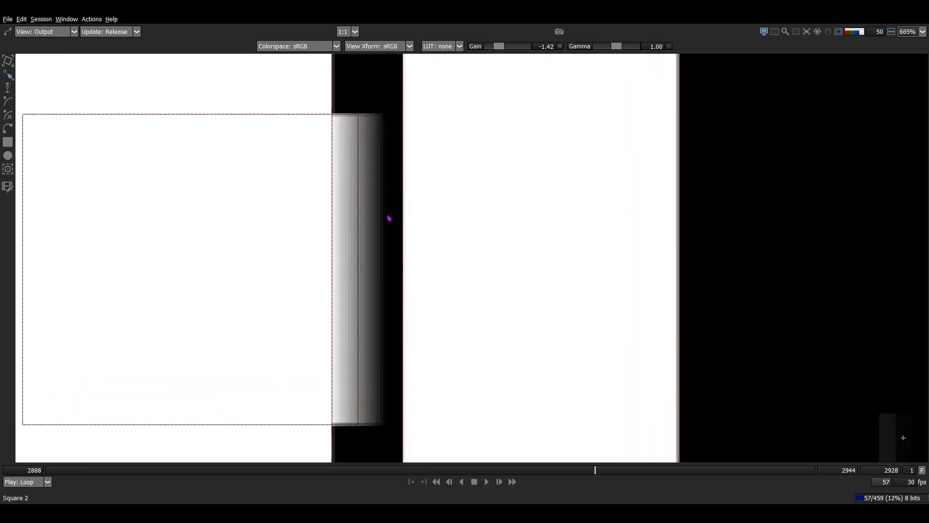
key(Left)
key(Left)
key(Left)
key(Left)
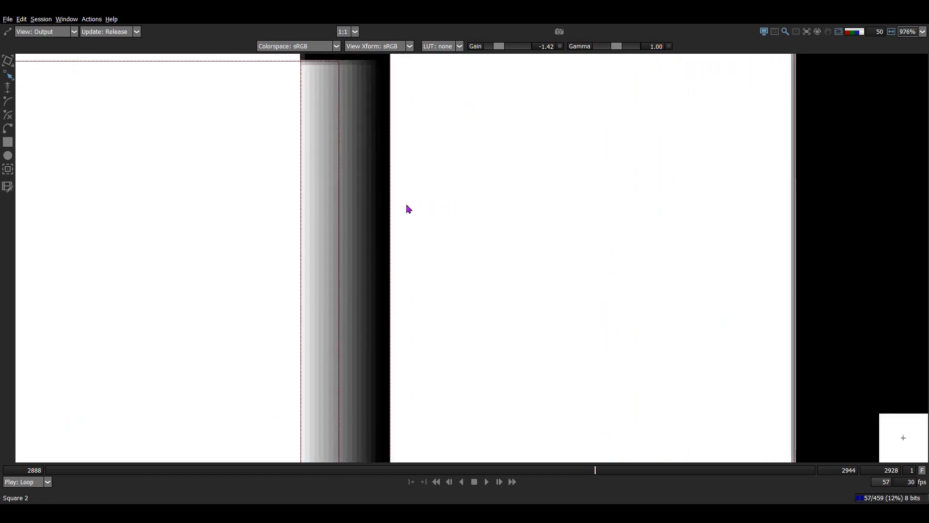
scroll(370, 104, up, 1)
scroll(377, 150, down, 2)
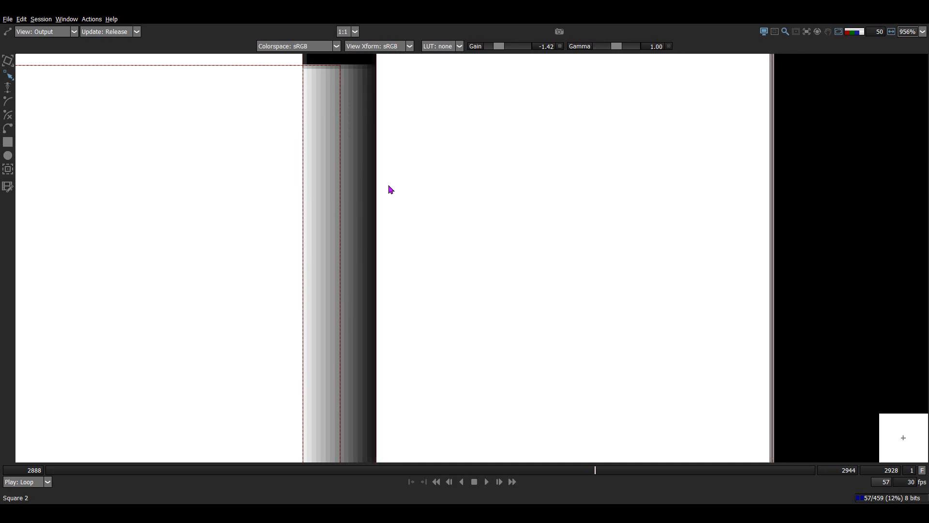
scroll(408, 158, down, 1)
scroll(407, 158, down, 1)
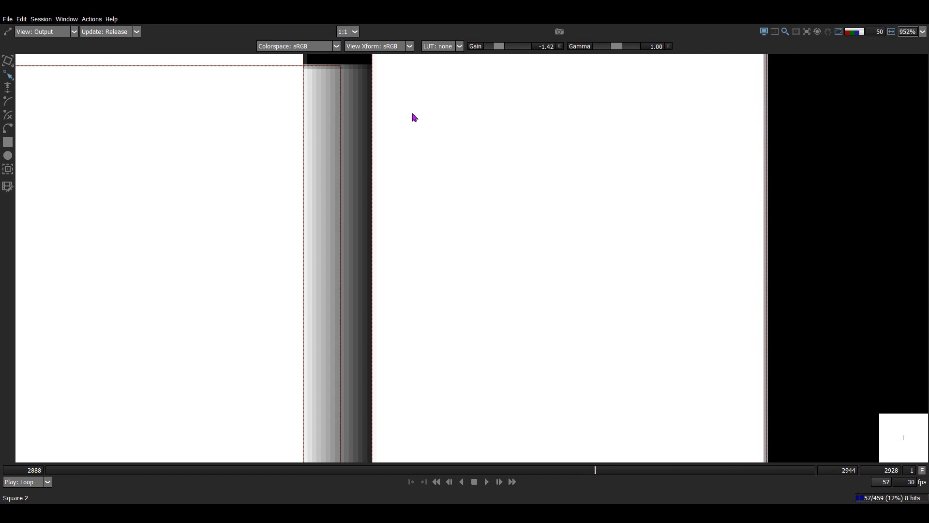
Compare the three shape outlines on the foreground plate with the square's blurred right edge in the output matte.
drag(412, 114, 372, 315)
drag(428, 141, 434, 206)
key(1)
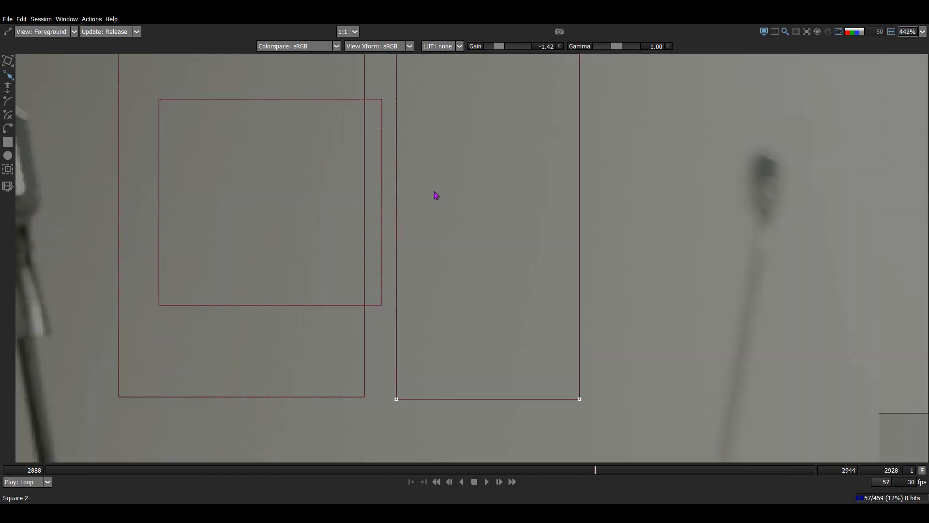
key(3)
key(1)
key(2)
key(3)
drag(390, 232, 410, 268)
key(2)
key(1)
key(3)
key(1)
scroll(450, 264, down, 2)
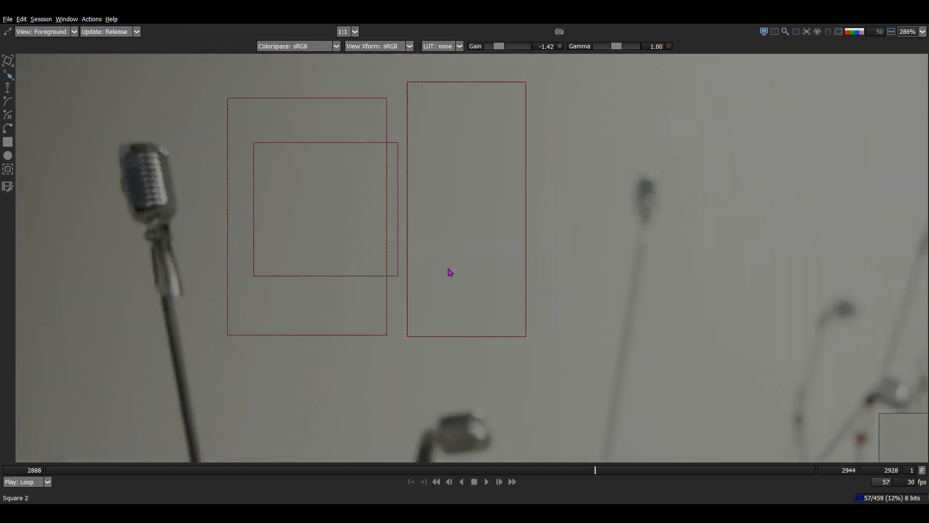
scroll(411, 317, up, 6)
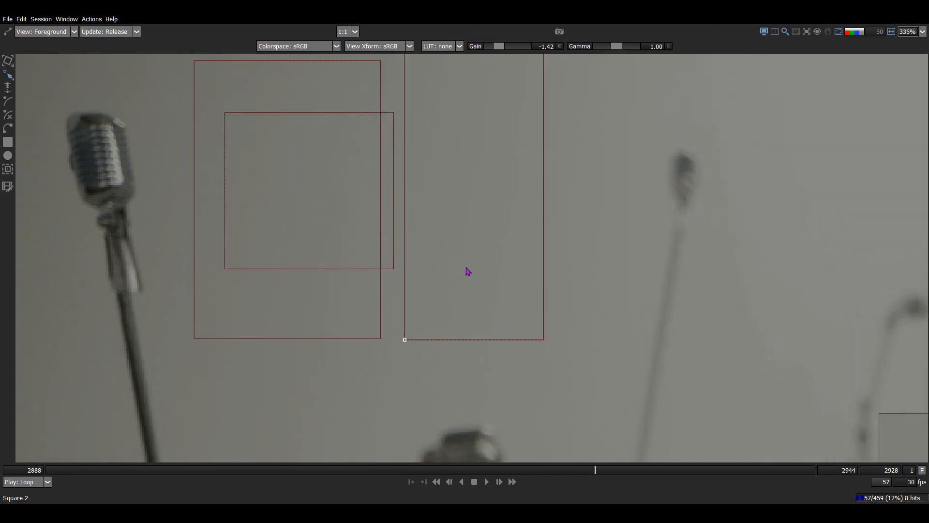
Break the third rectangle open at its lower-left point to remove its bottom edge.
right_click(384, 343)
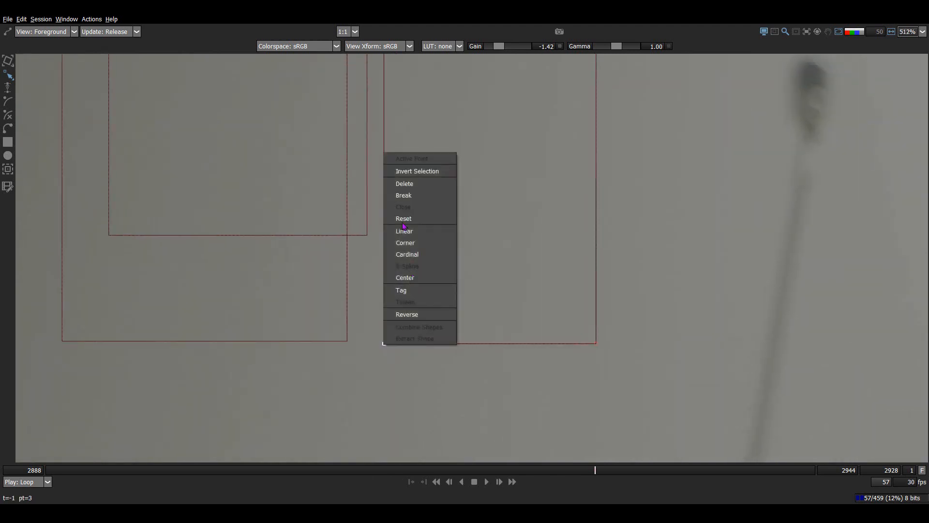
click(402, 196)
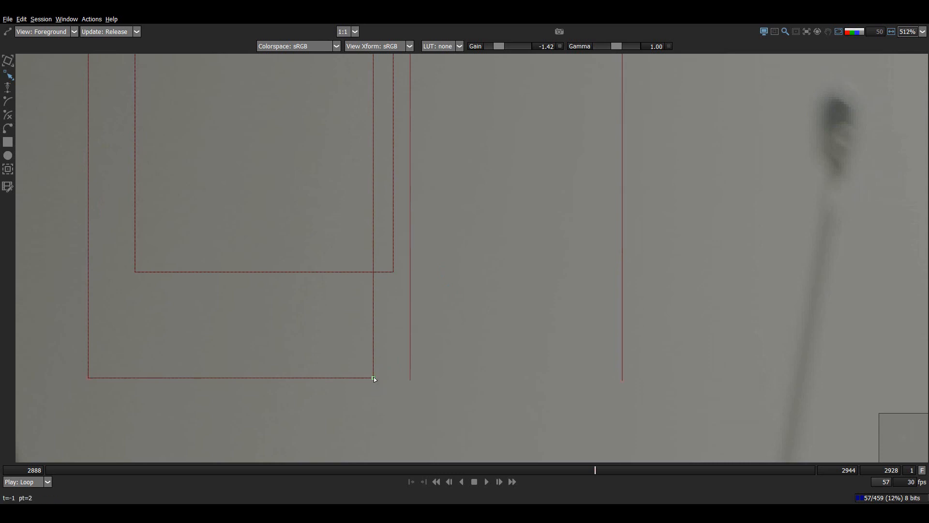
right_click(374, 378)
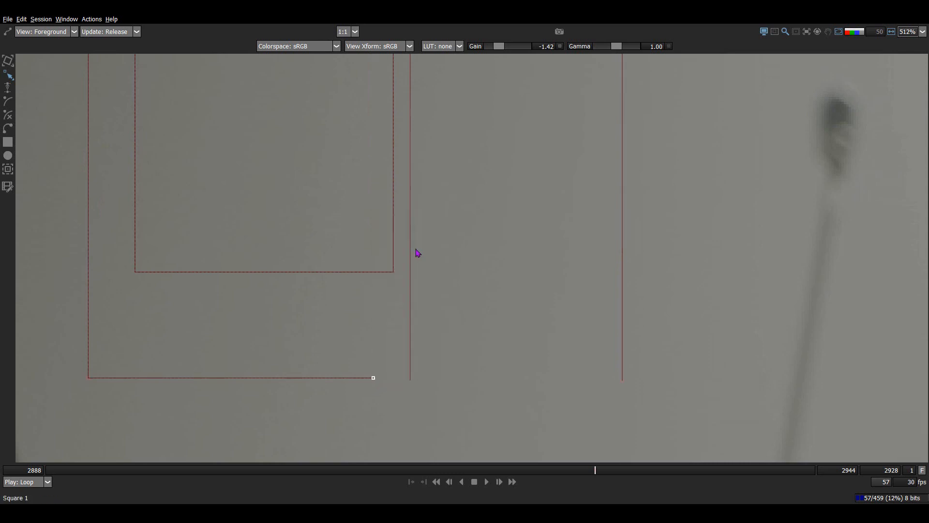
click(416, 229)
key(ctrl+z)
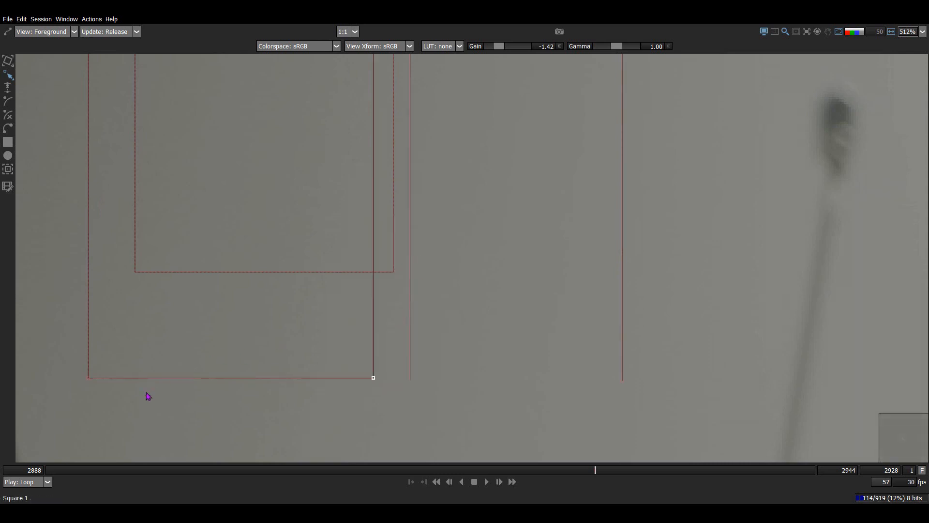
Break the second rectangle open at its lower-left point to remove its bottom edge.
click(86, 377)
right_click(87, 378)
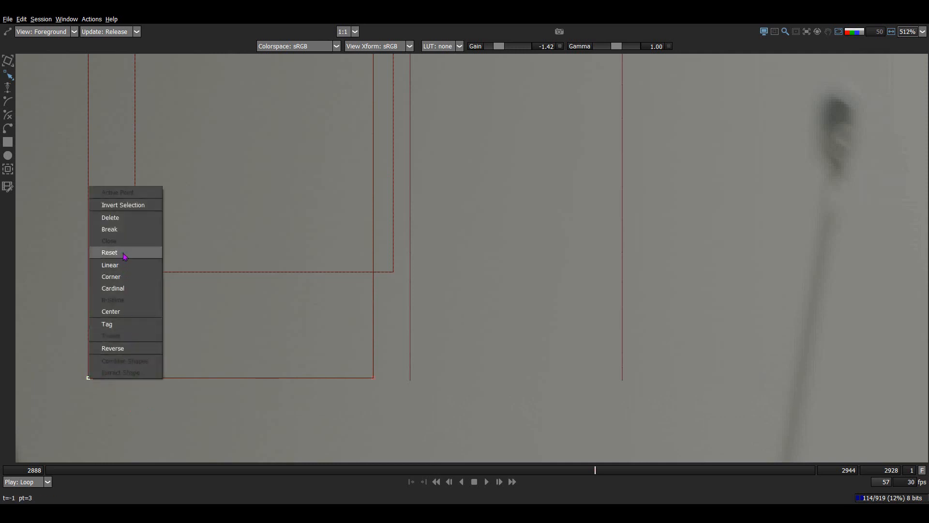
click(119, 229)
Inspect the square's blur against the two open guide outlines in the red overlay and the alpha matte.
key(3)
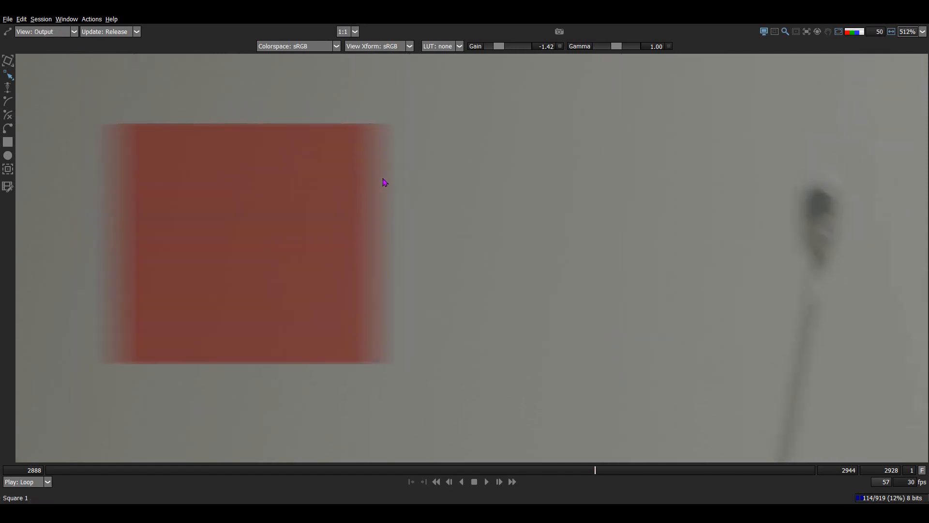
scroll(384, 179, up, 1)
key(a)
drag(397, 211, 398, 255)
key(a)
scroll(397, 212, up, 1)
key(1)
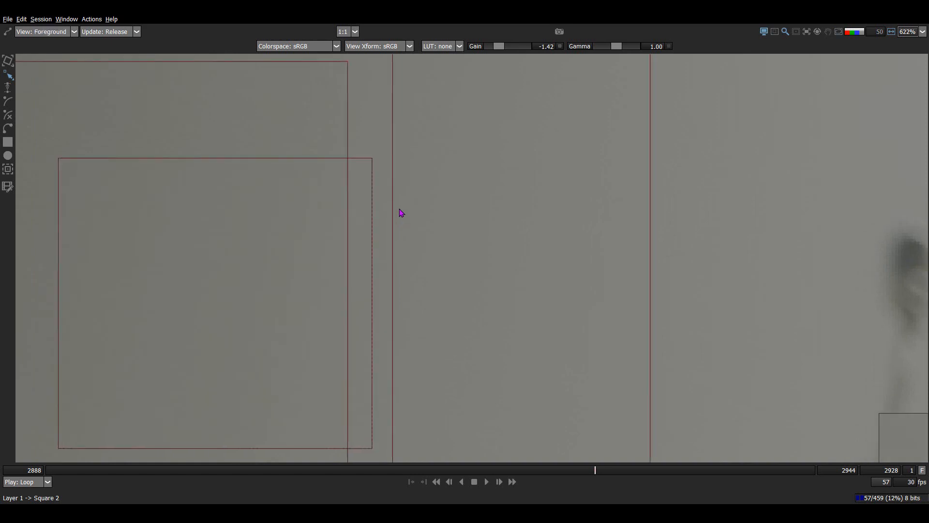
key(3)
key(a)
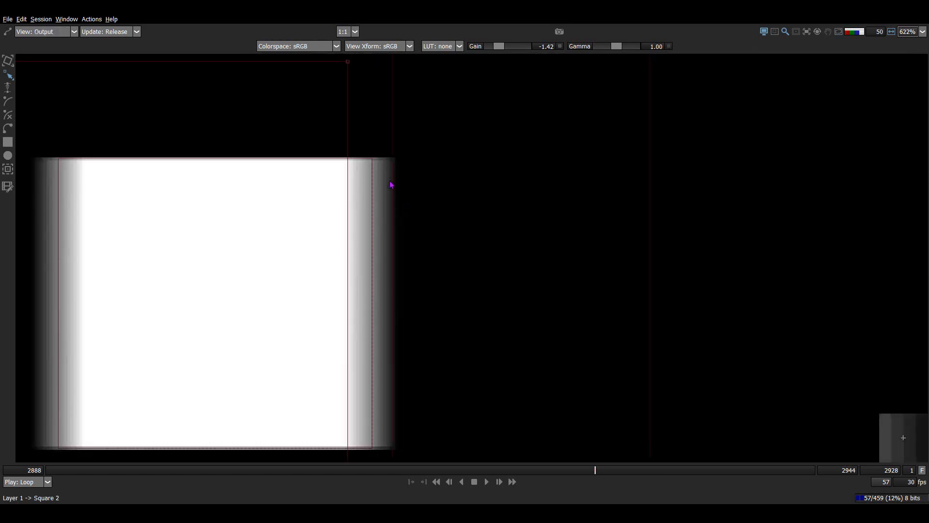
drag(391, 190, 384, 241)
scroll(384, 255, up, 1)
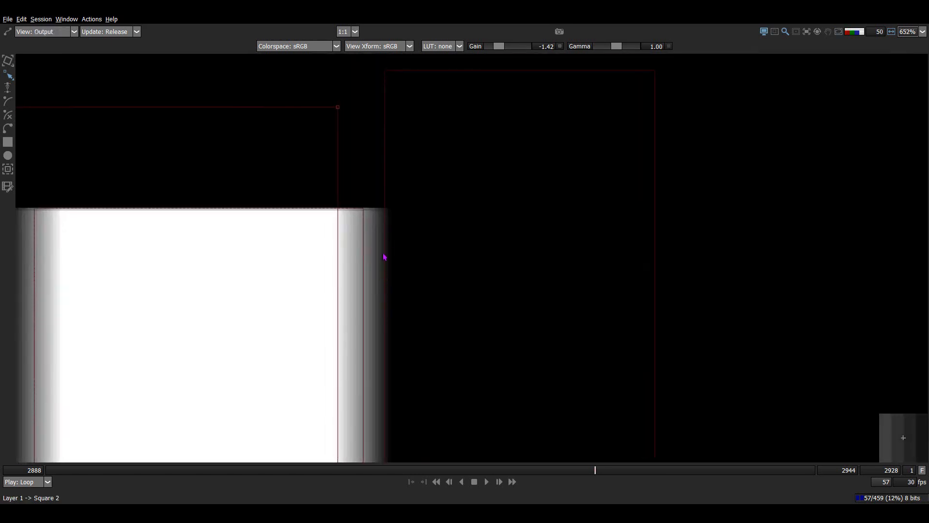
scroll(406, 218, down, 3)
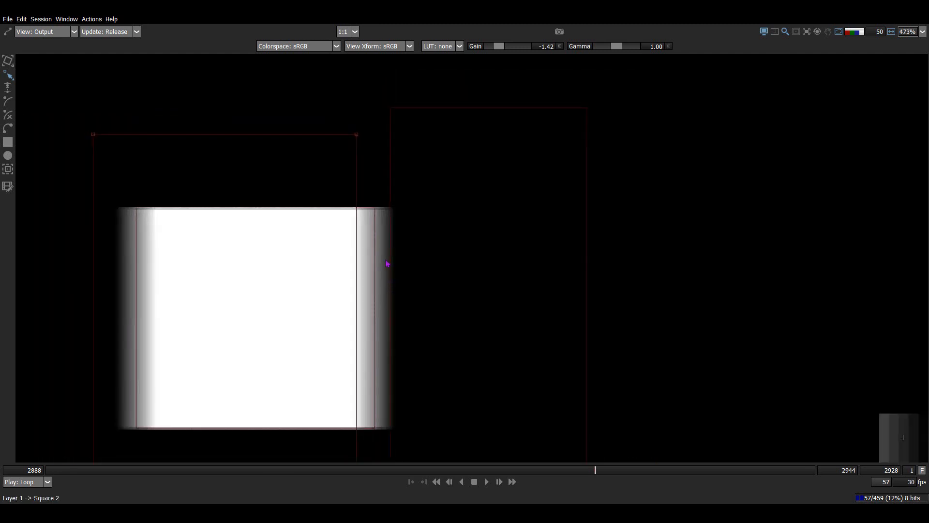
key(1)
scroll(411, 253, down, 2)
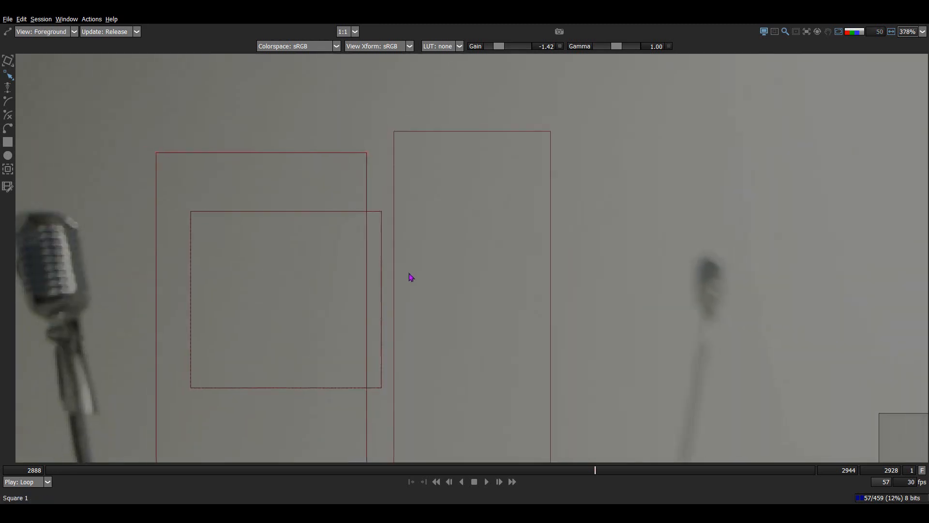
Select the square and step between frames 2927, 2928 and 2929 to compare its positions with the guide outlines.
click(382, 245)
scroll(448, 265, down, 2)
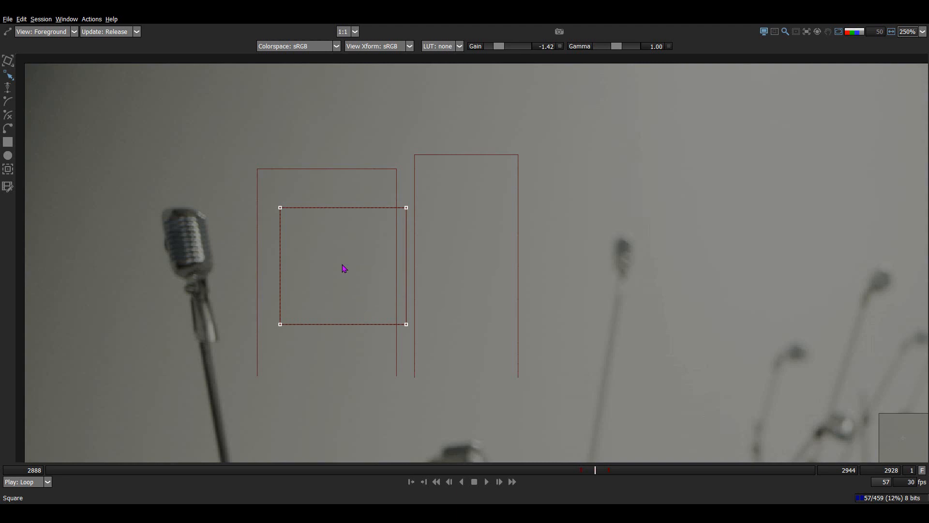
drag(401, 97, 455, 358)
drag(455, 105, 217, 432)
key(Left)
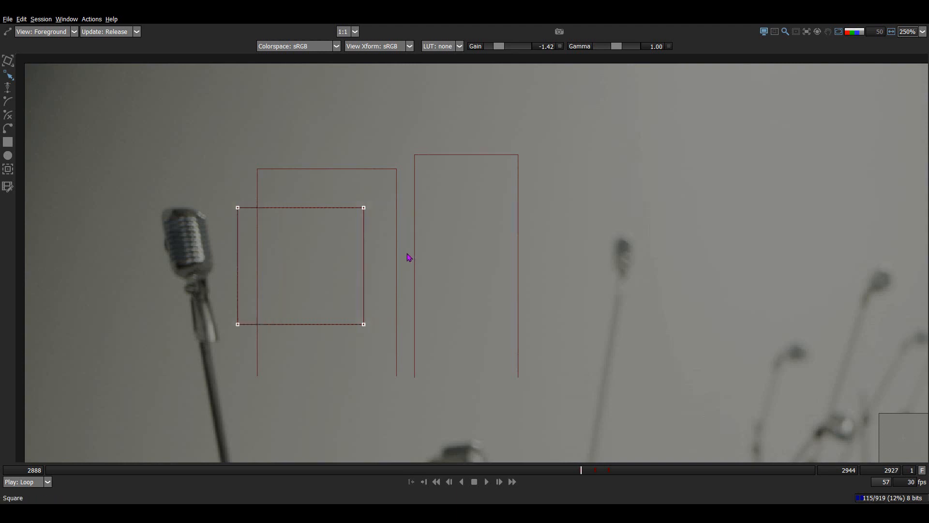
key(Right)
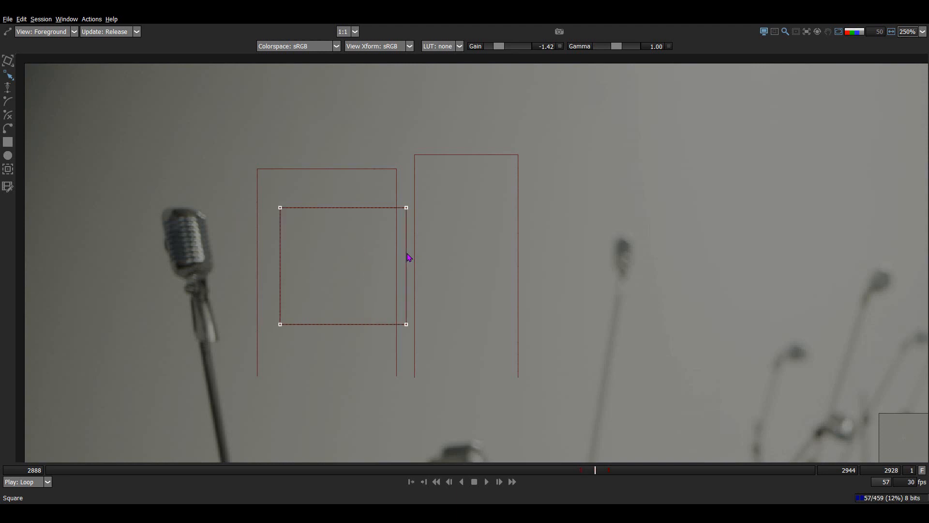
key(Left)
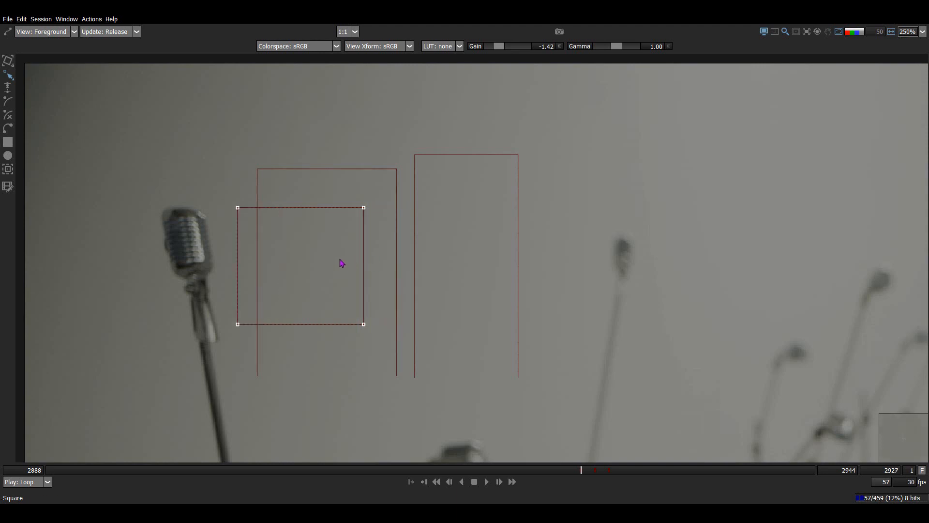
key(Right)
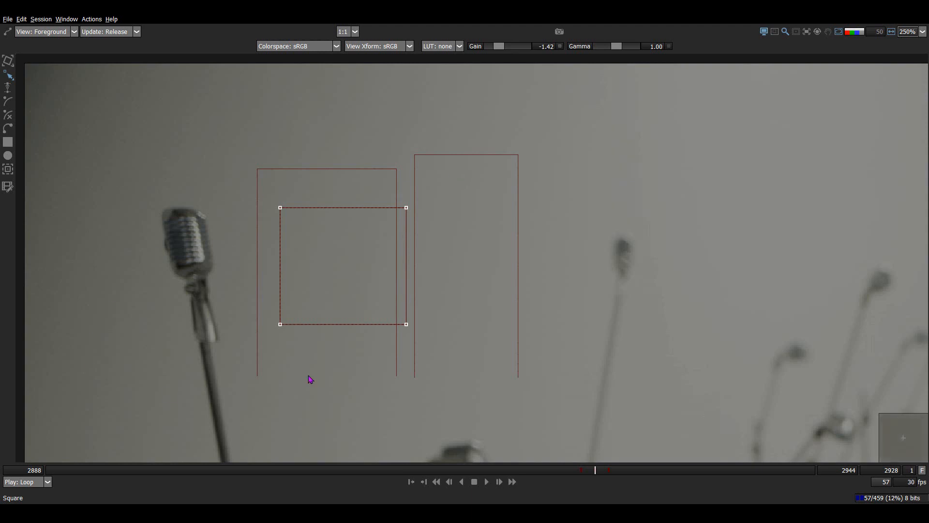
key(Left)
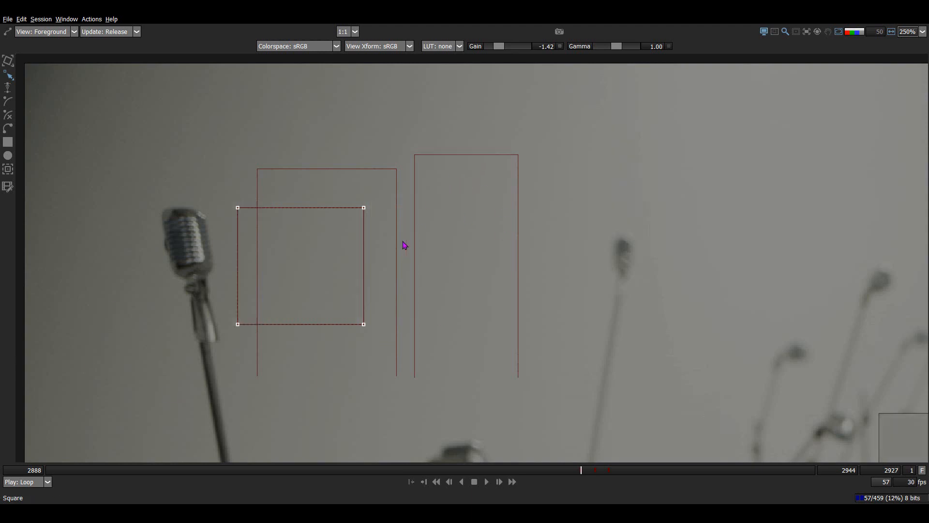
key(Right)
key(Left)
key(Right)
key(Right)
key(Left)
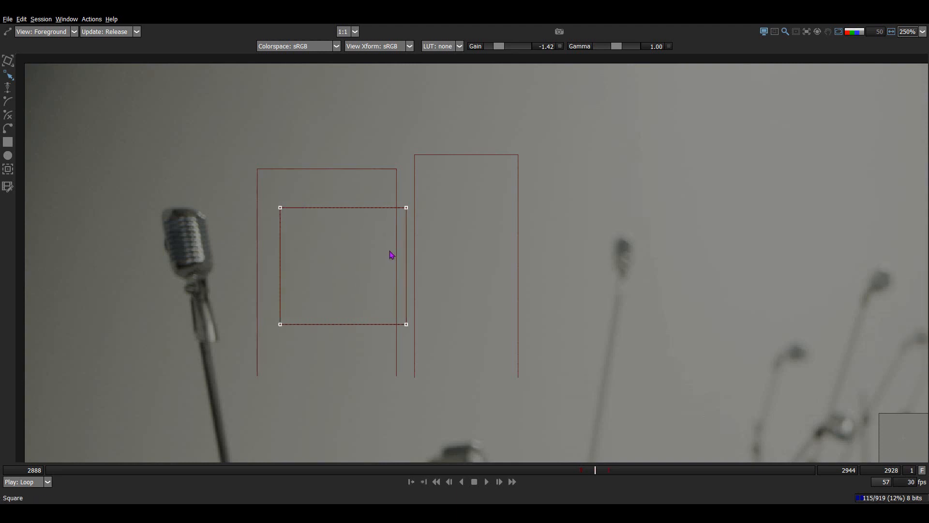
key(Right)
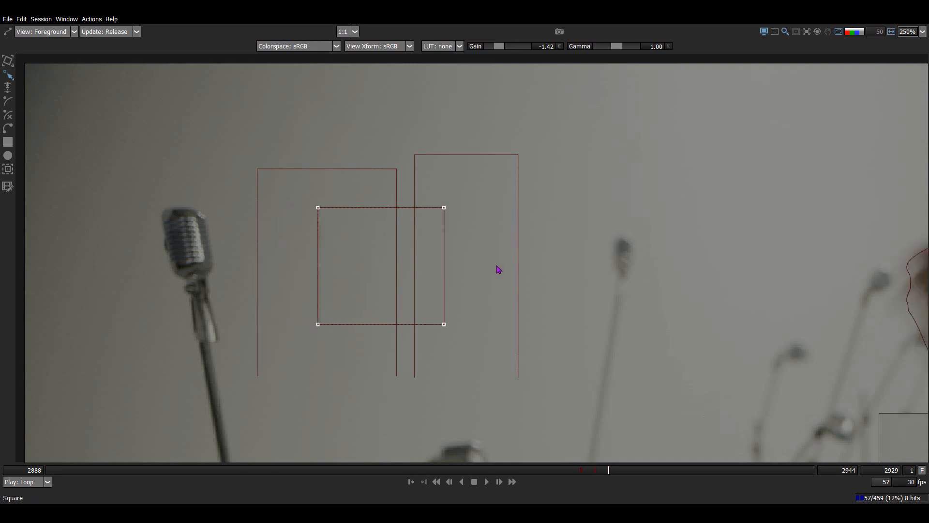
key(Left)
key(Right)
key(Left)
Compare the selected square's outline at frame 2928 with its blurred sides in the red overlay and alpha matte.
key(s)
scroll(407, 256, up, 7)
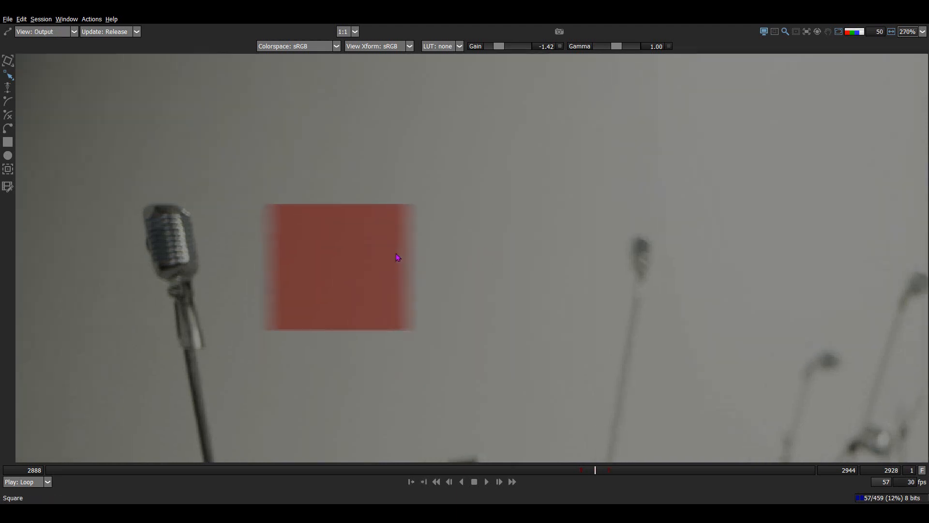
key(s)
key(s)
key(a)
key(a)
key(s)
key(s)
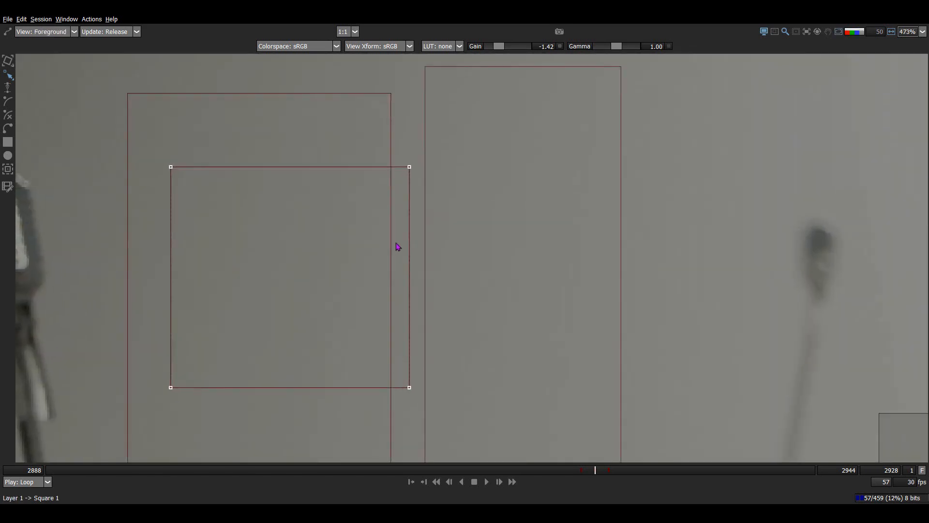
key(s)
key(a)
scroll(399, 250, up, 5)
scroll(391, 255, up, 1)
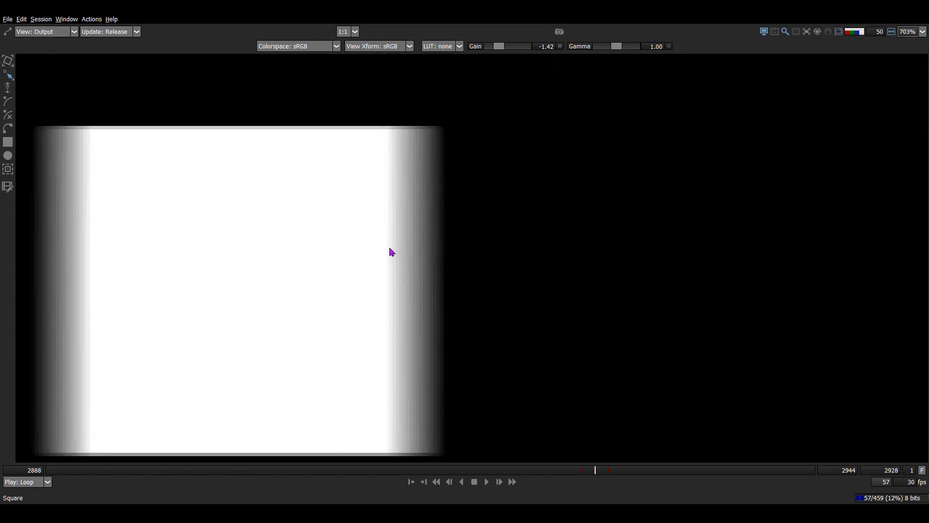
Examine where the square's edge falls between the blur's start and end with outlines over the matte, and return to the foreground view.
key(3)
key(1)
key(4)
click(393, 260)
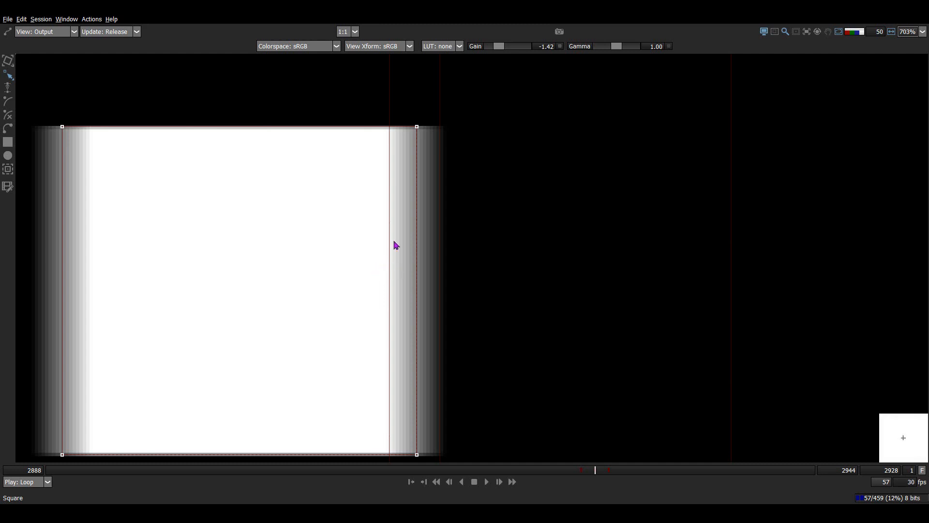
key(1)
key(2)
drag(396, 233, 386, 334)
key(1)
scroll(397, 266, down, 1)
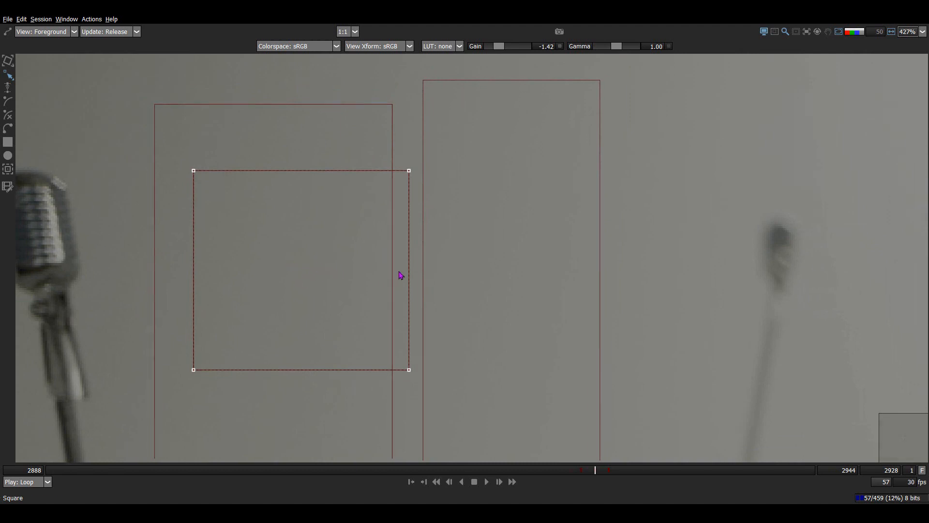
Step back and forth through frames 2927, 2928 and 2929 to examine how evenly the square travels past the guide outlines.
scroll(399, 272, down, 2)
key(z)
scroll(404, 271, down, 2)
key(x)
key(x)
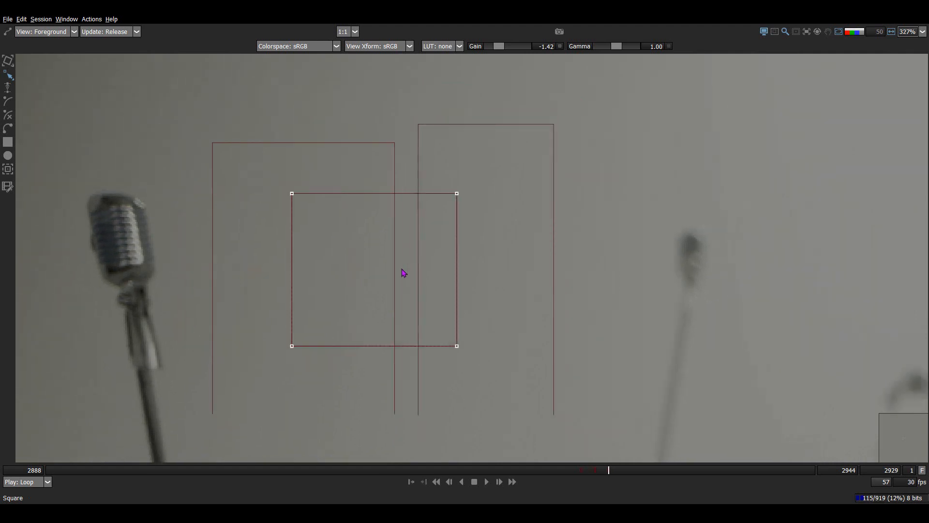
key(Left)
key(Left)
key(Right)
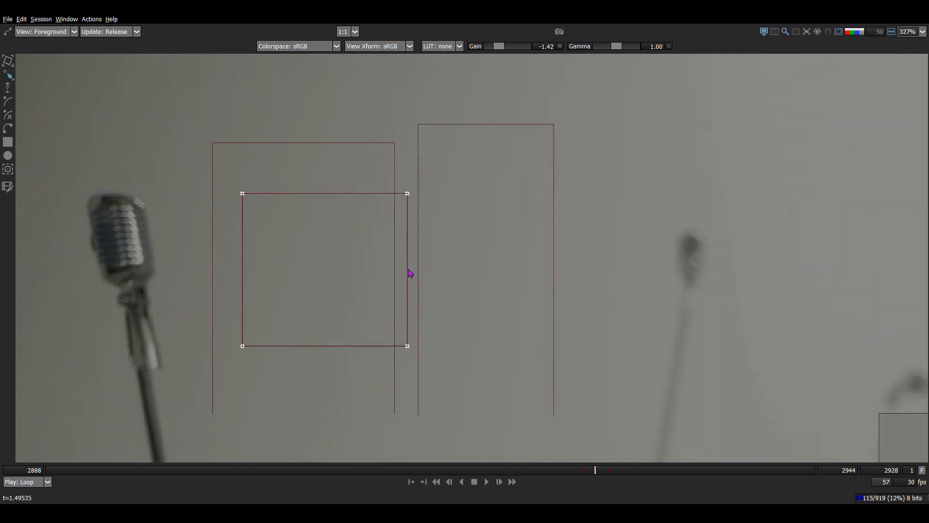
key(Left)
key(Right)
key(Left)
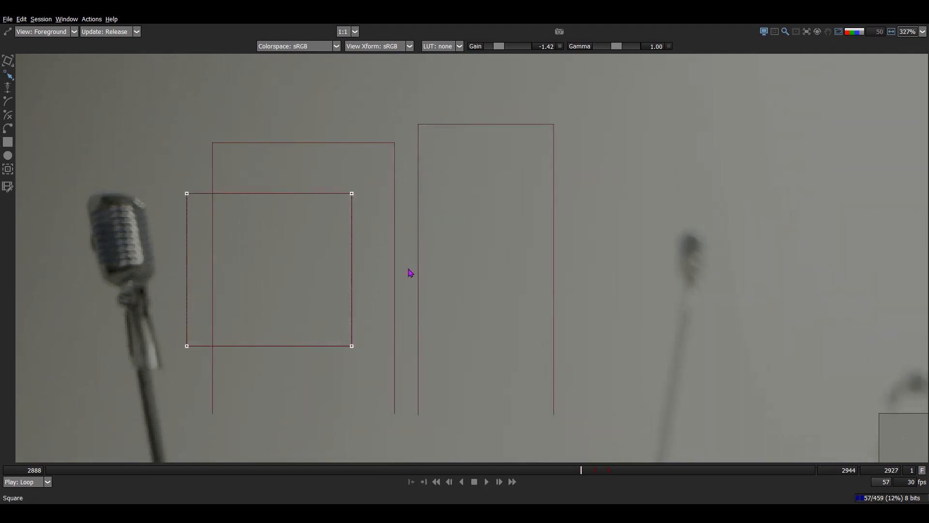
key(Right)
key(Left)
key(Right)
key(Left)
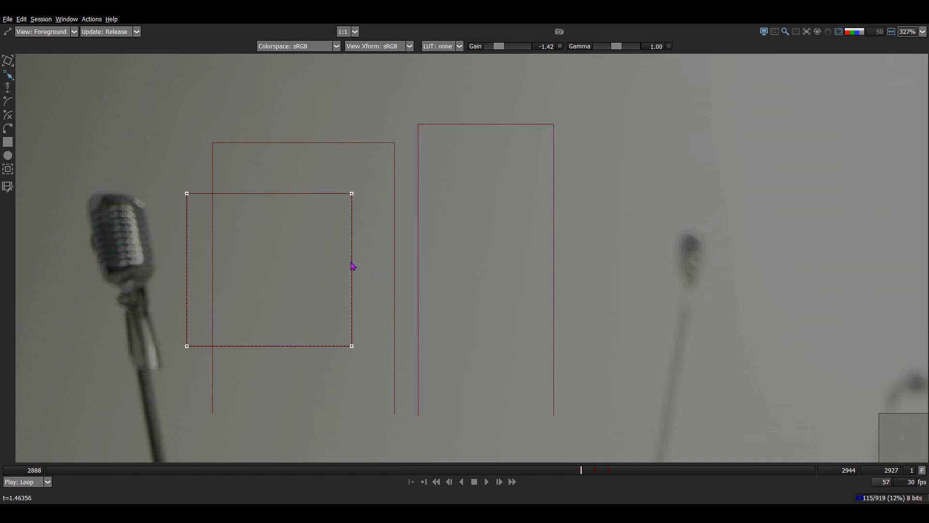
At frame 2927, nudge the selected square left until its edge reaches the microphone, lengthening its travel to frame 2928.
key(shift+Left)
key(shift+Left)
key(shift+Left)
key(shift+Left)
key(shift+Left)
key(shift+Left)
key(shift+Left)
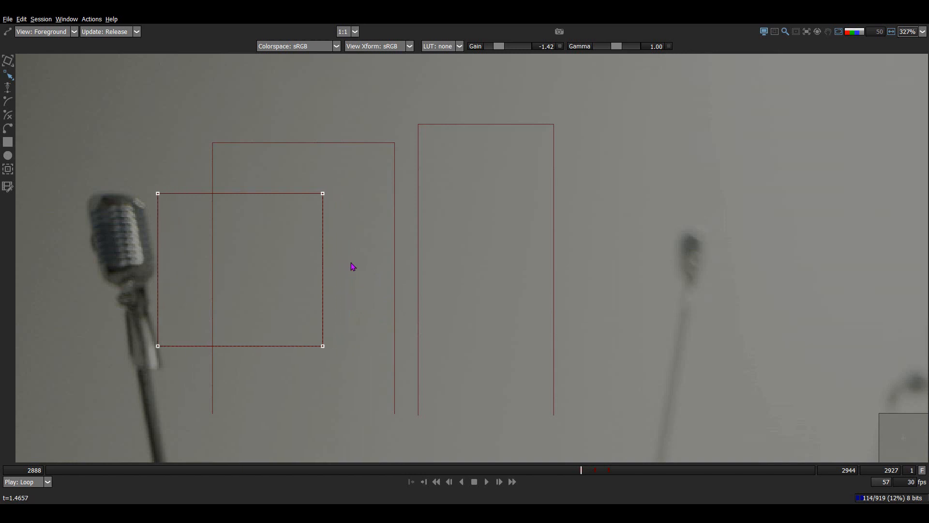
At frame 2928, inspect the square's blurred right edge in the red overlay and in the alpha matte with outlines shown.
key(x)
scroll(370, 254, up, 6)
key(3)
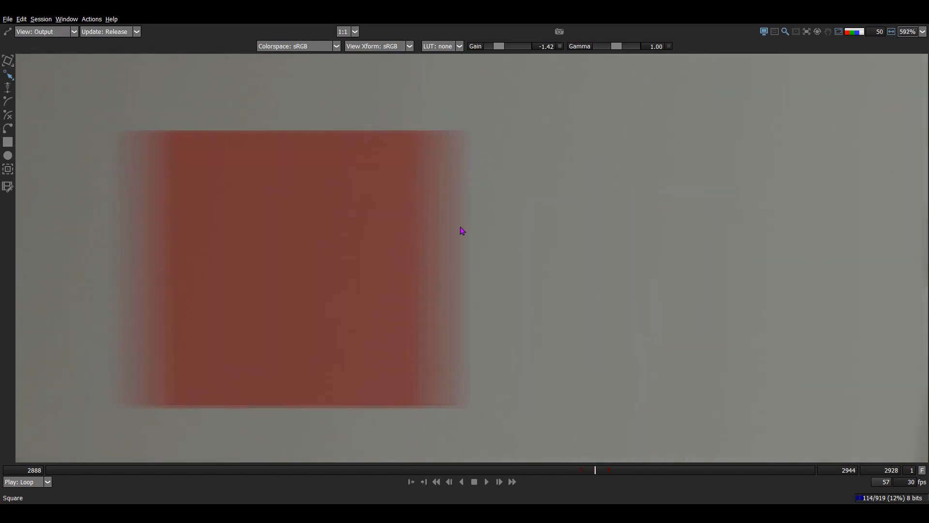
key(a)
scroll(449, 261, up, 4)
key(o)
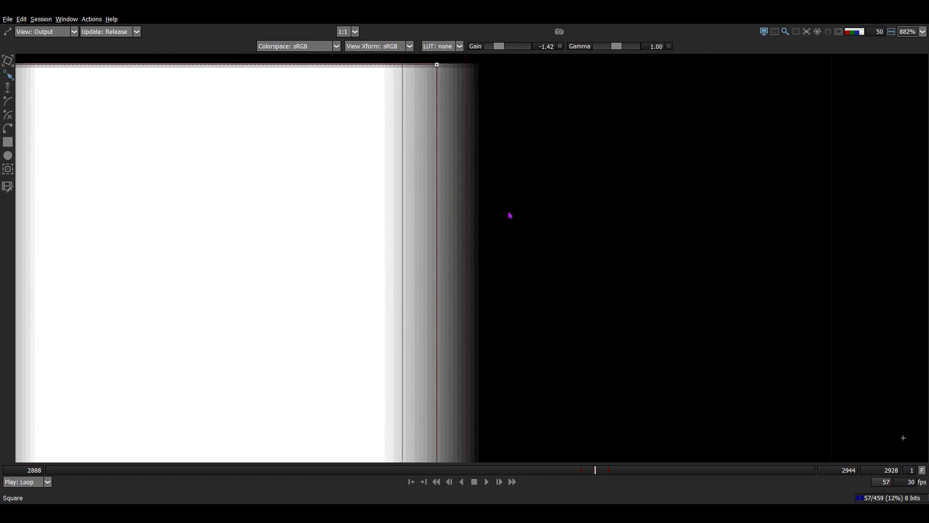
scroll(426, 249, up, 1)
drag(423, 232, 422, 328)
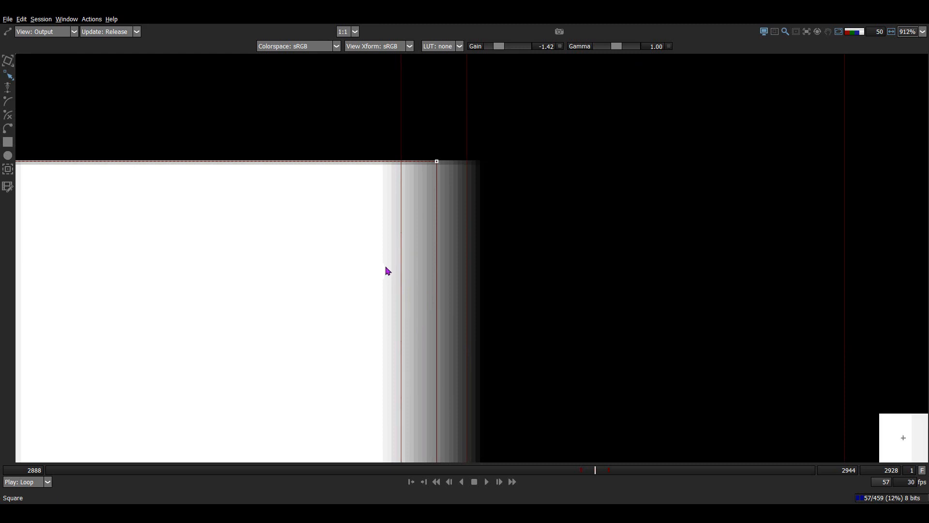
Compare the square's upper right corner in the foreground, red overlay and alpha matte to examine where its outline falls within the blur.
scroll(440, 218, down, 2)
key(1)
scroll(424, 202, down, 1)
key(3)
scroll(452, 237, up, 4)
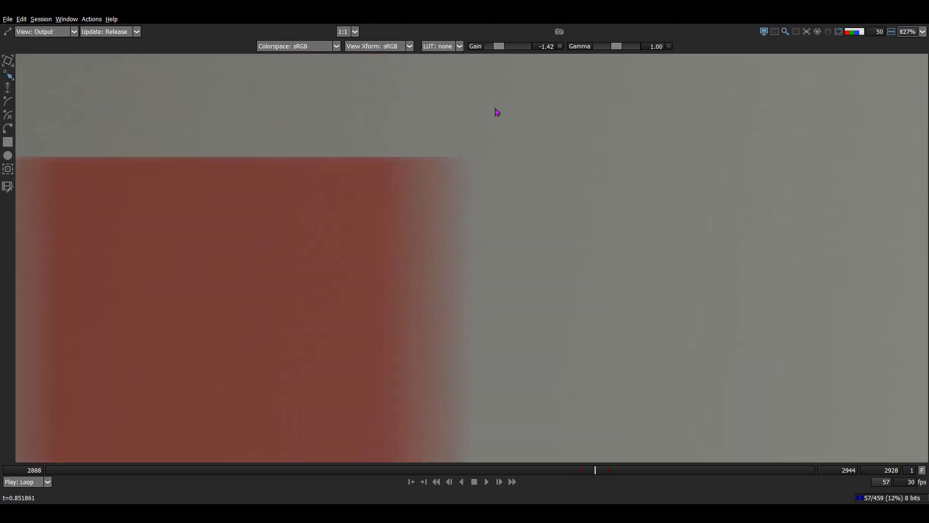
key(a)
key(a)
key(1)
key(3)
scroll(380, 250, up, 1)
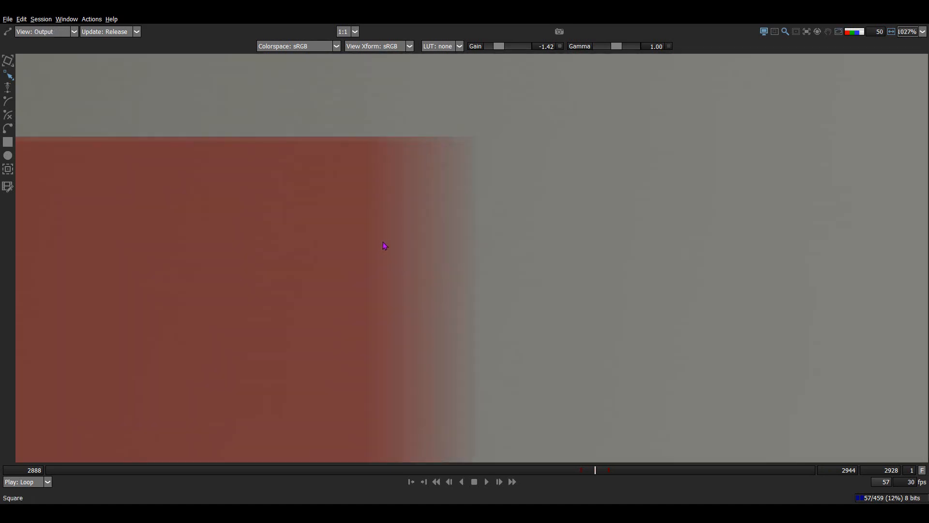
key(a)
key(o)
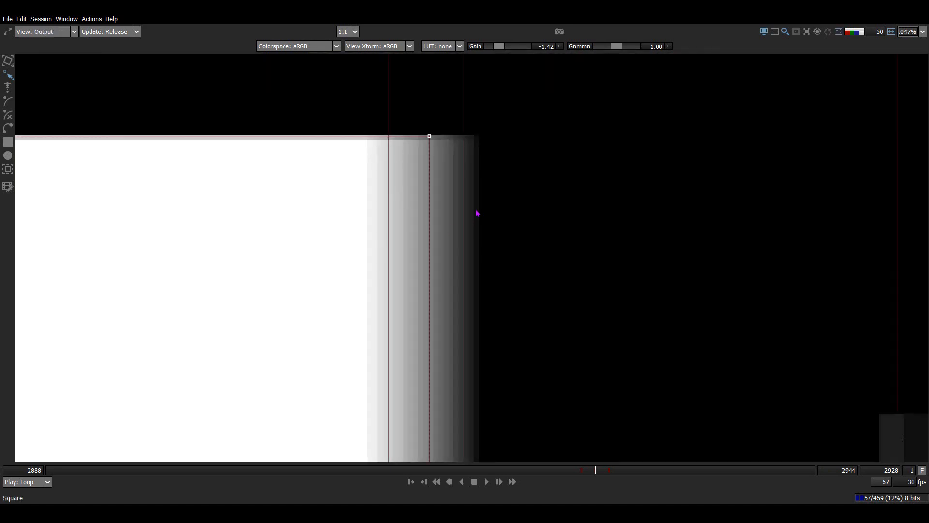
key(1)
scroll(409, 211, down, 4)
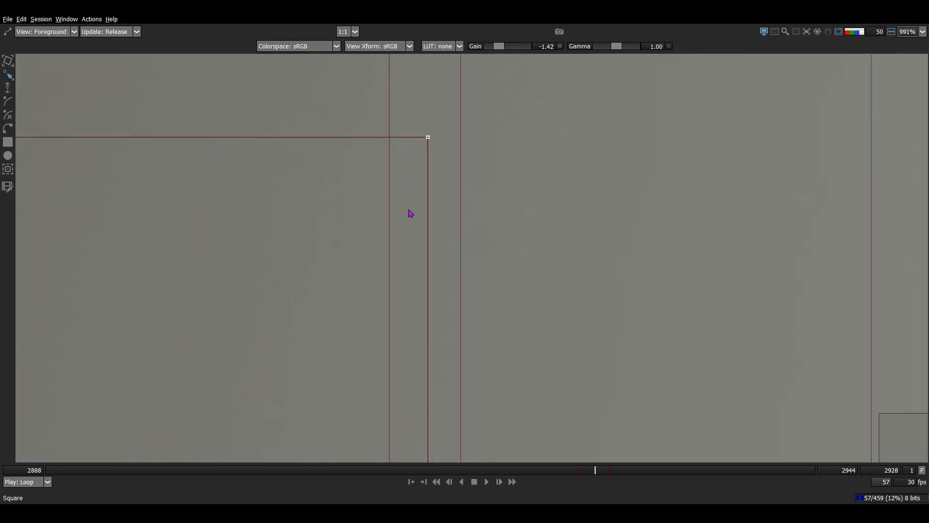
Return to frame 2927 and nudge the square back right towards the right side of the wider guide outline.
scroll(430, 166, down, 7)
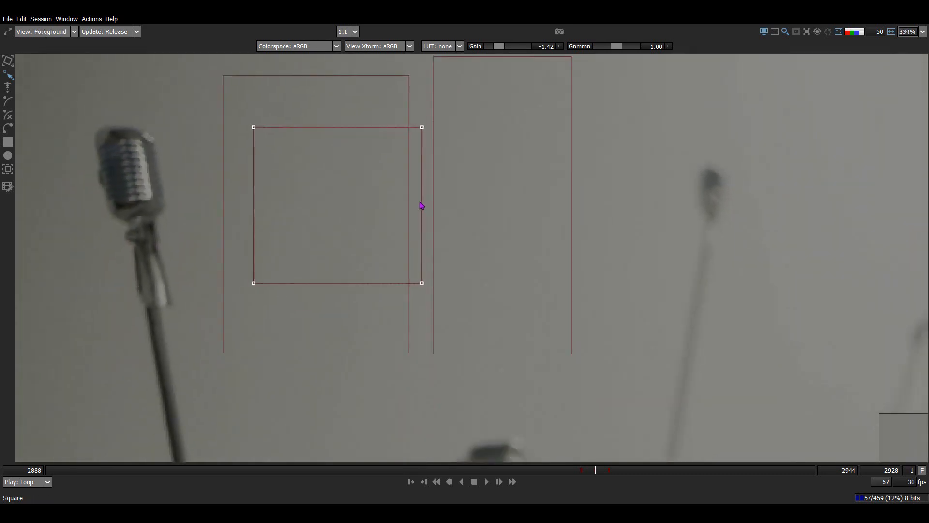
key(Right)
key(Left)
scroll(479, 186, down, 1)
key(Left)
scroll(414, 194, up, 1)
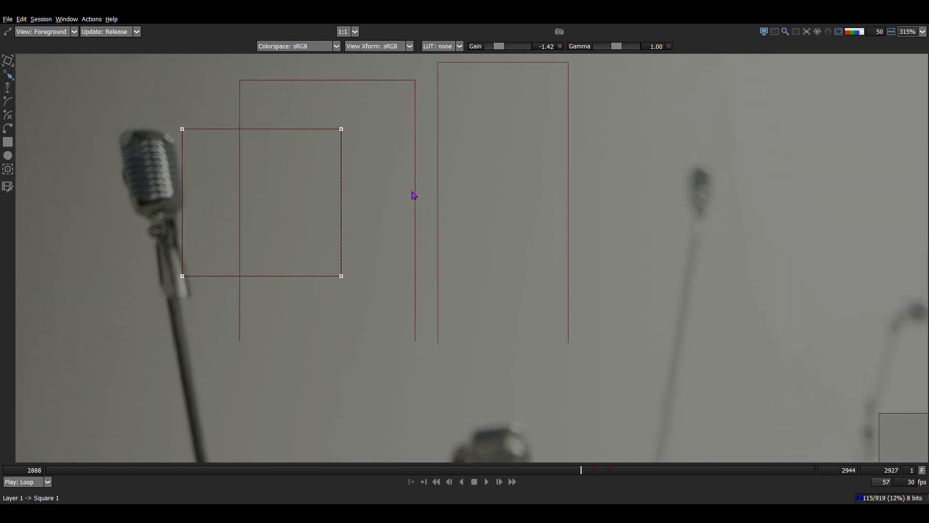
key(Right)
key(Right)
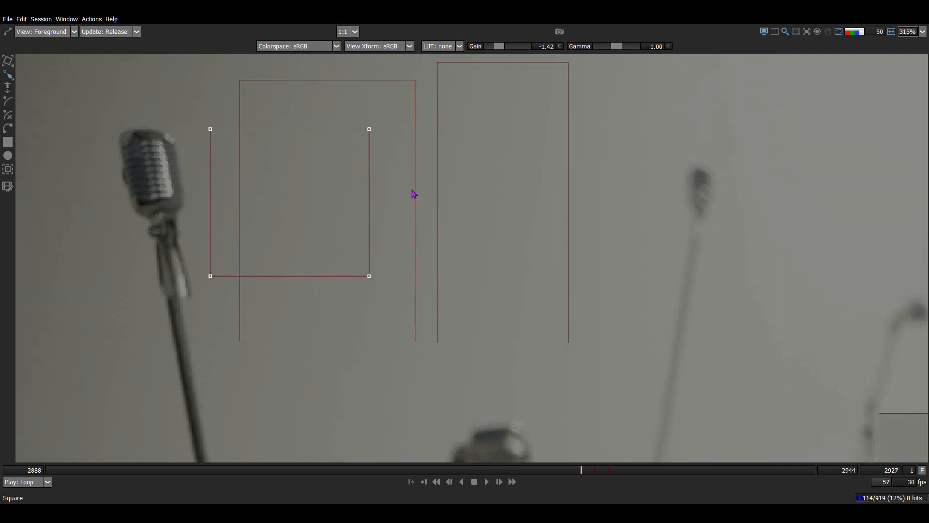
Select the wider guide outline, set it back to open, and inspect the square's blur in the output at frames 2927 and 2928.
click(412, 190)
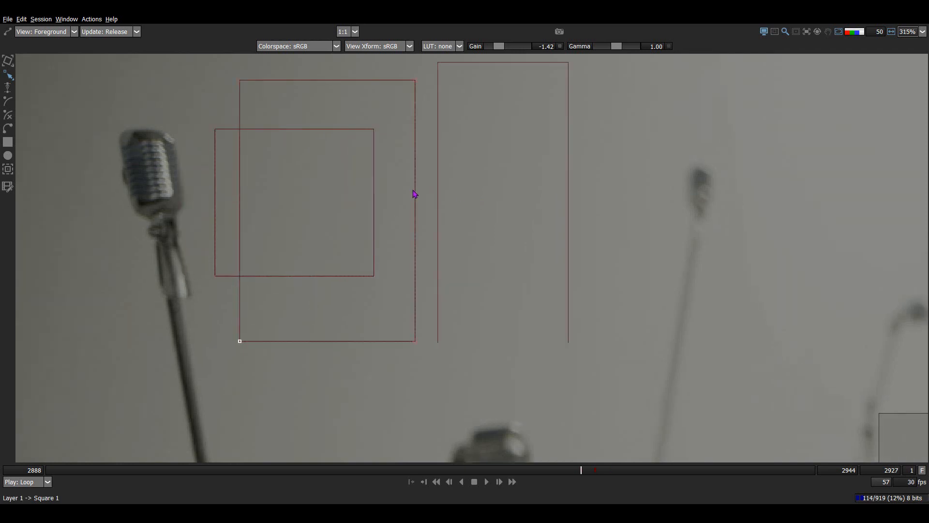
key(c)
key(3)
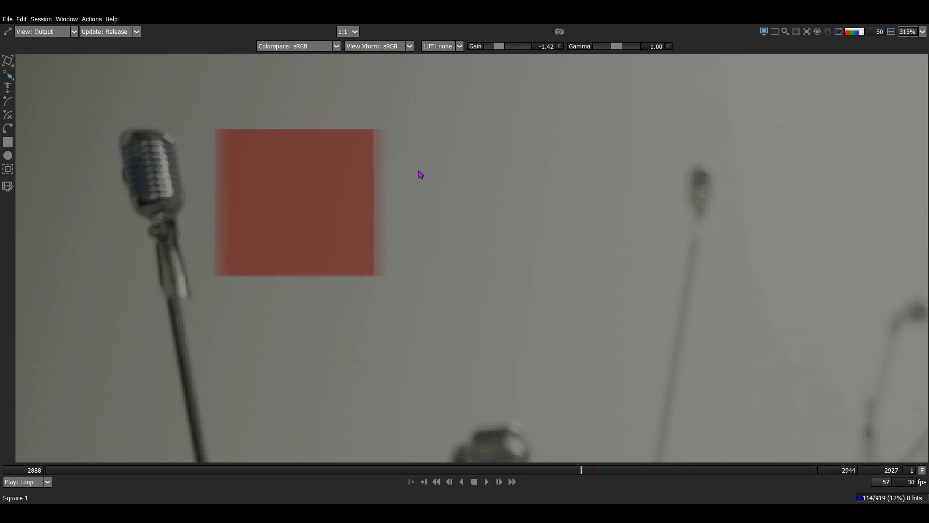
key(1)
key(x)
scroll(431, 216, up, 3)
key(3)
scroll(429, 206, up, 6)
key(a)
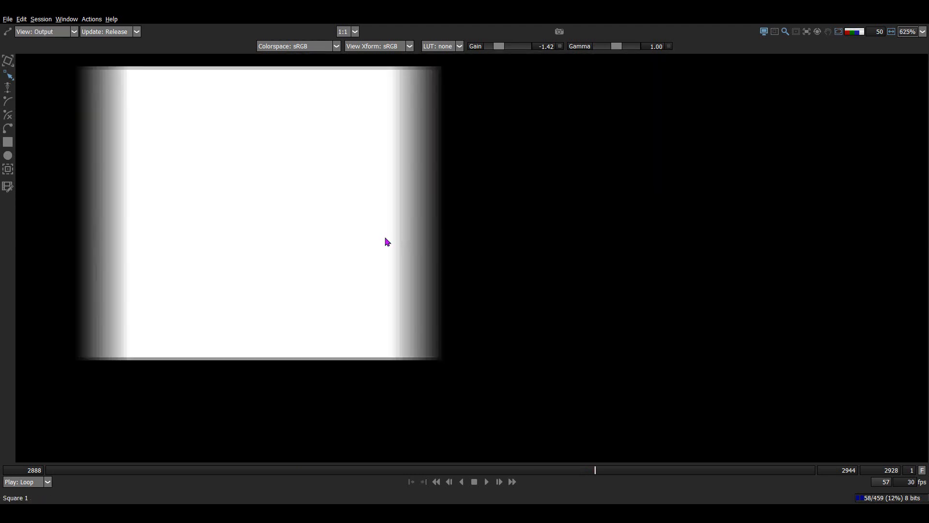
Examine the square's right edge against its blur in the frame 2928 alpha matte with outlines shown, and return to the foreground.
key(a)
key(1)
scroll(404, 226, up, 6)
key(3)
key(s)
key(a)
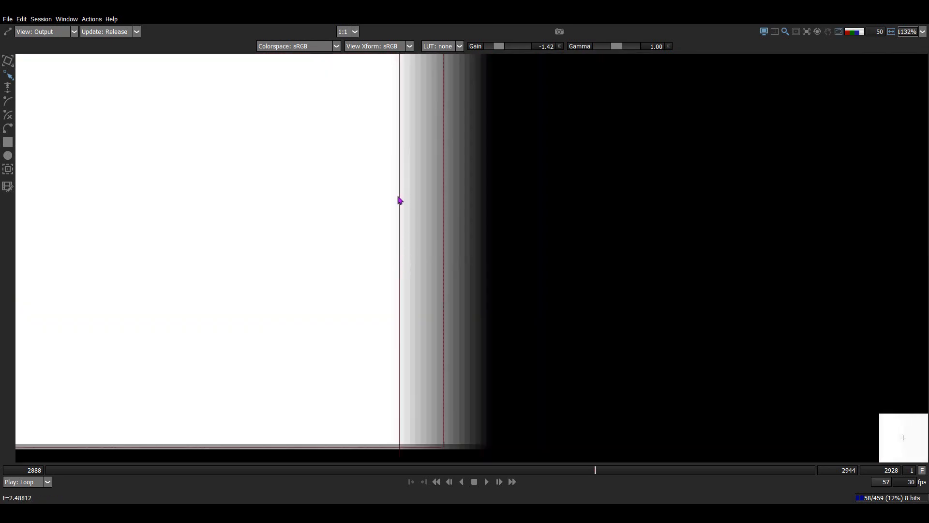
key(1)
scroll(421, 317, down, 8)
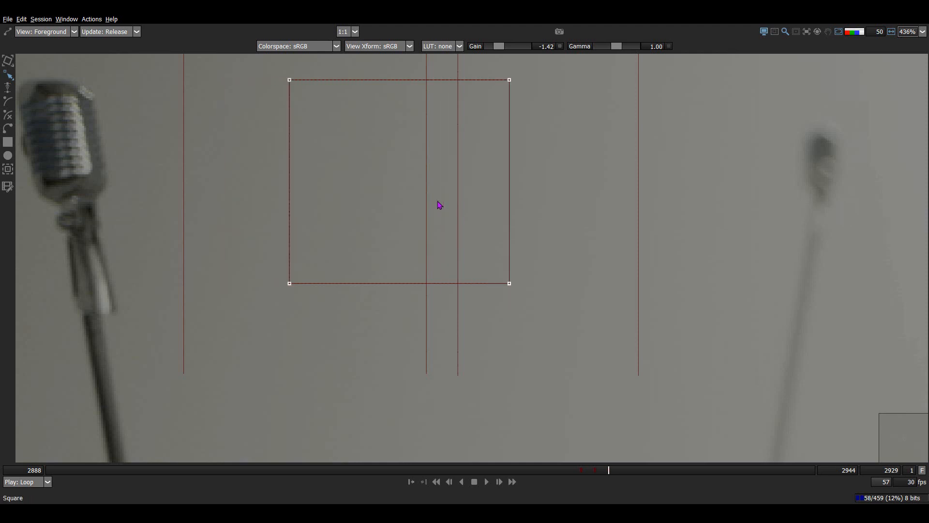
At frame 2929, nudge the square right until its right edge nears the middle of the narrower guide outline.
key(Right)
drag(571, 157, 510, 256)
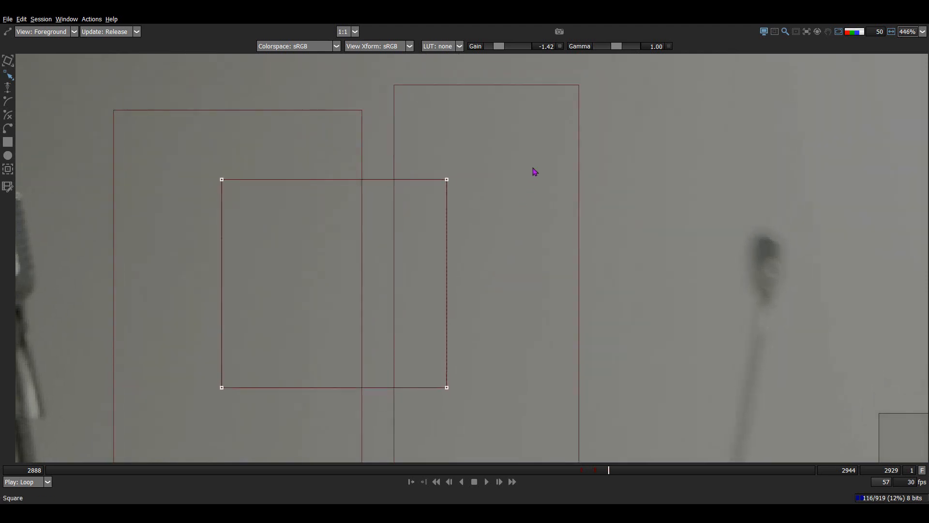
drag(734, 79, 87, 444)
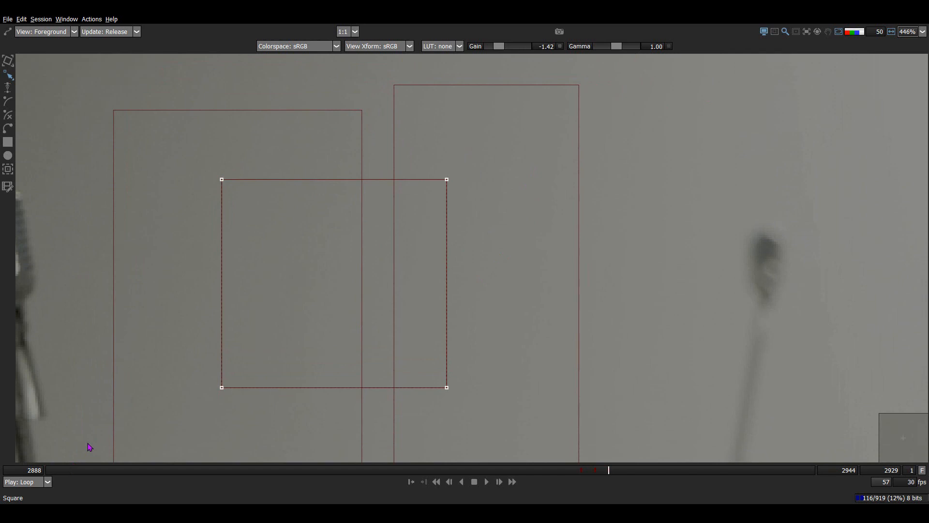
key(Right)
key(Right)
key(Right)
key(Right)
key(Right)
key(Right)
key(Right)
key(Right)
key(Right)
key(Right)
key(Right)
key(Right)
key(Right)
key(Right)
key(Right)
key(Right)
key(Right)
key(Right)
key(Right)
key(Right)
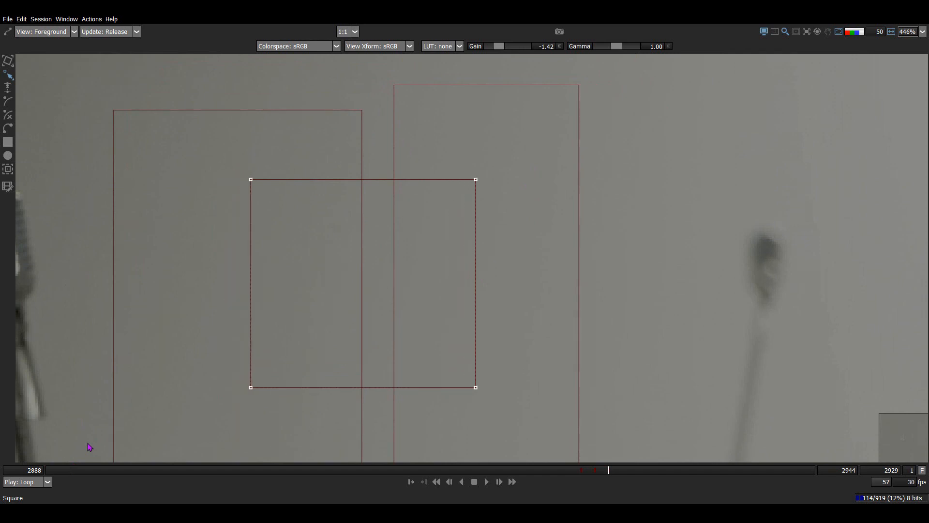
Go to frame 2928 and inspect the square's blurred right edge in the alpha matte with outlines shown.
key(z)
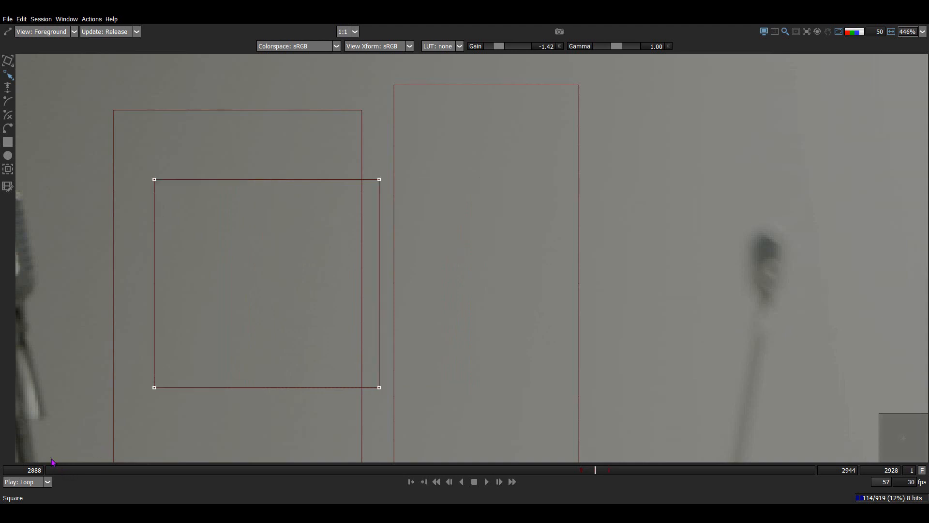
drag(452, 282, 517, 170)
key(3)
key(a)
scroll(350, 238, up, 7)
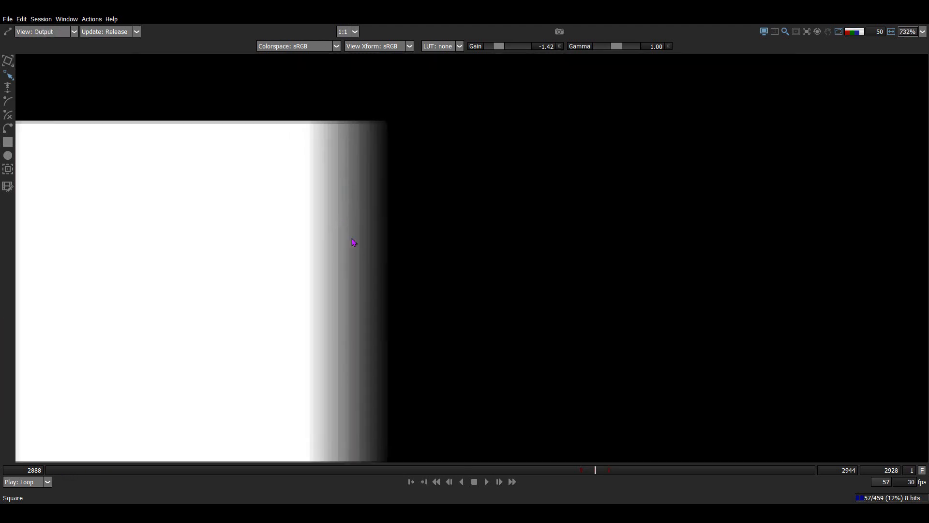
scroll(349, 243, up, 2)
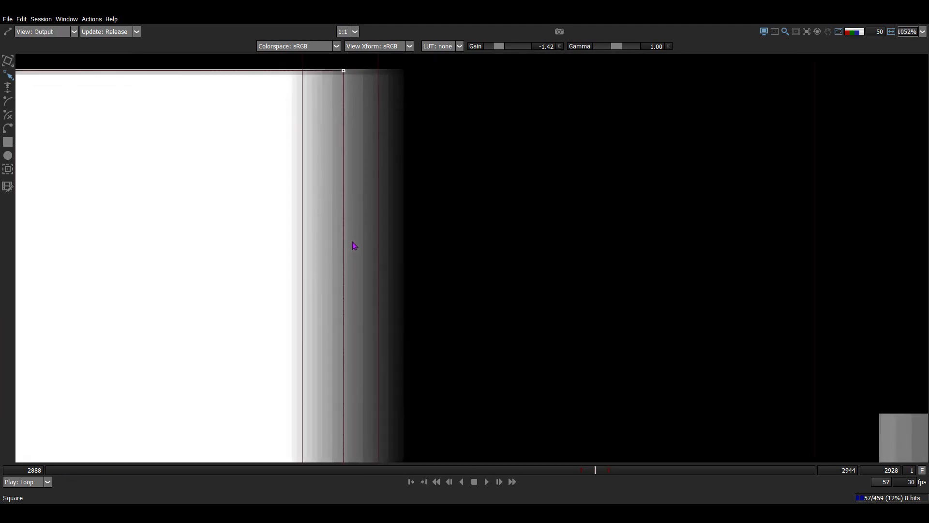
Compare the square's right edge in the red overlay and alpha matte with the two guide lines, and return to the foreground.
key(1)
key(3)
scroll(408, 237, up, 1)
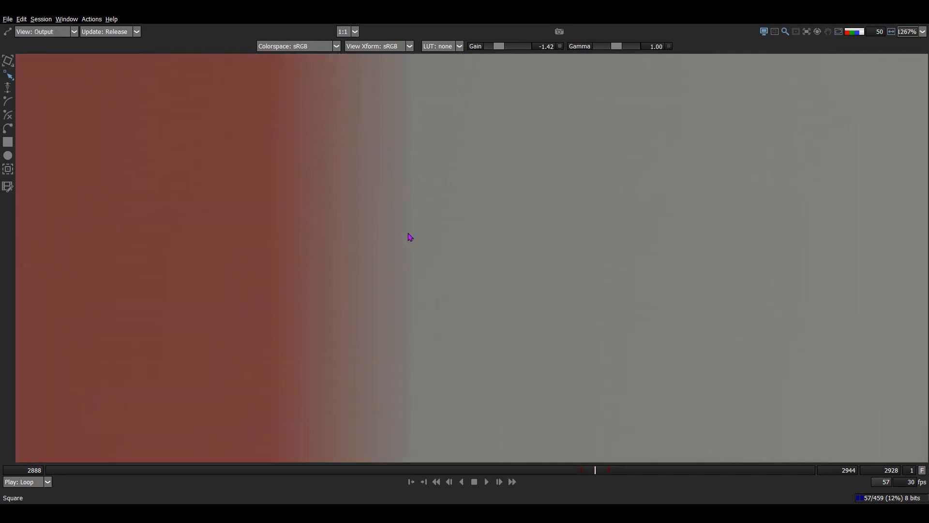
key(a)
key(1)
key(3)
key(a)
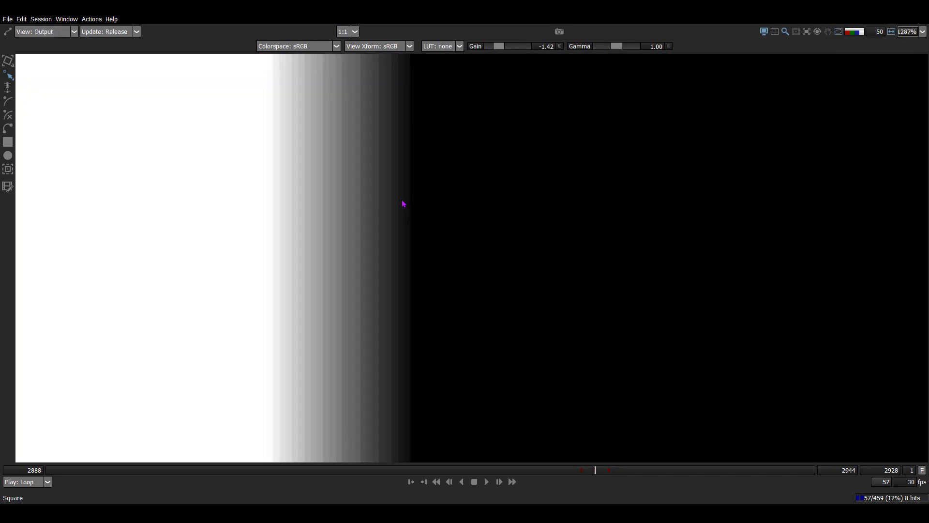
key(o)
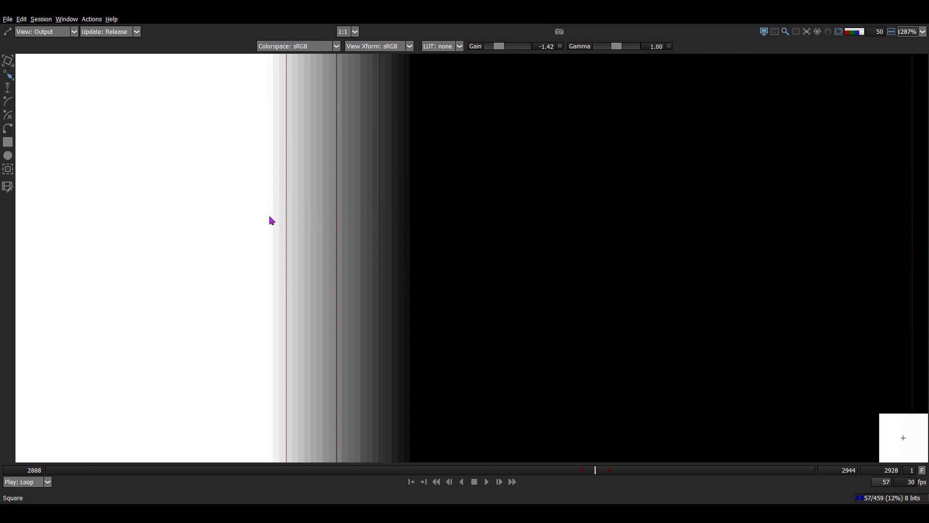
key(1)
scroll(402, 209, down, 10)
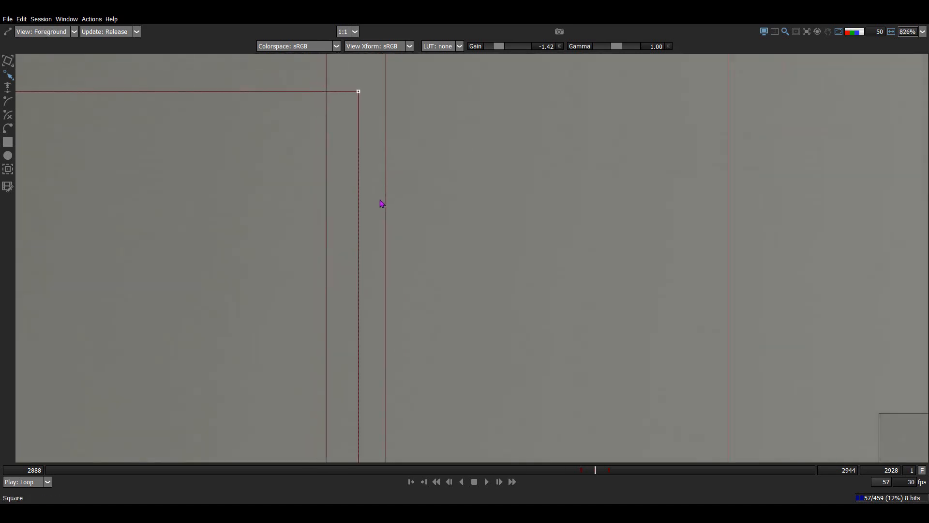
scroll(364, 193, down, 1)
drag(355, 161, 381, 197)
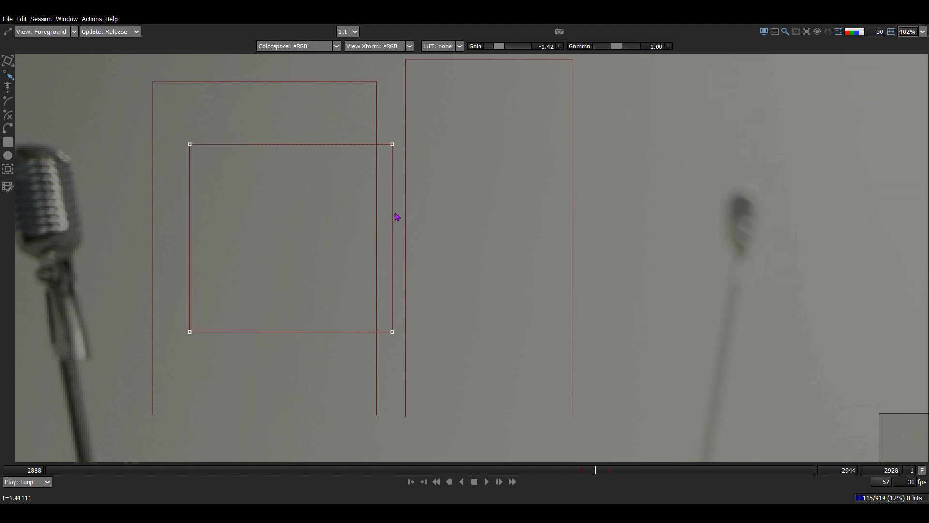
Step to frame 2929 and back to 2928, and re-examine the square's edge position within the overlay and matte blur.
key(x)
key(z)
scroll(397, 194, up, 4)
key(3)
scroll(390, 199, up, 4)
key(a)
scroll(353, 290, up, 1)
key(a)
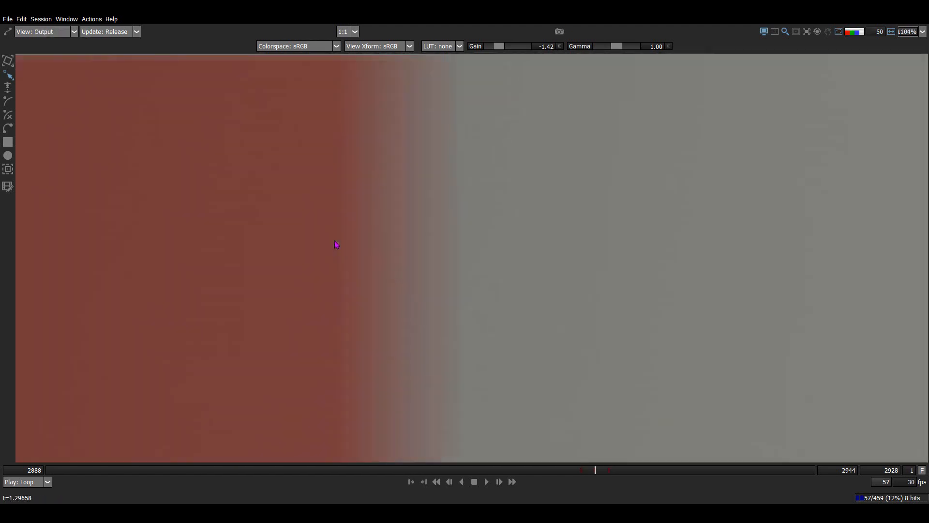
key(a)
click(354, 236)
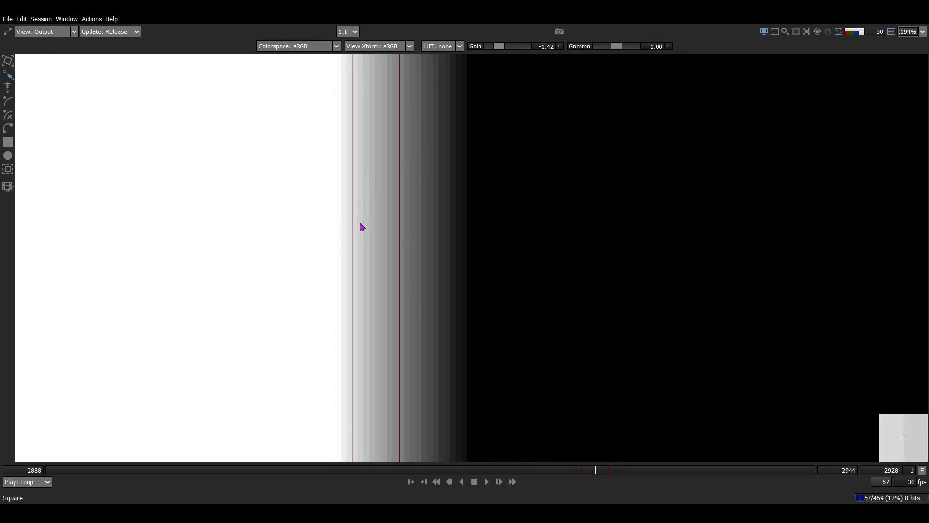
Return to the foreground at frame 2927 and nudge the square right, closer to the guide lines.
key(1)
scroll(432, 287, down, 6)
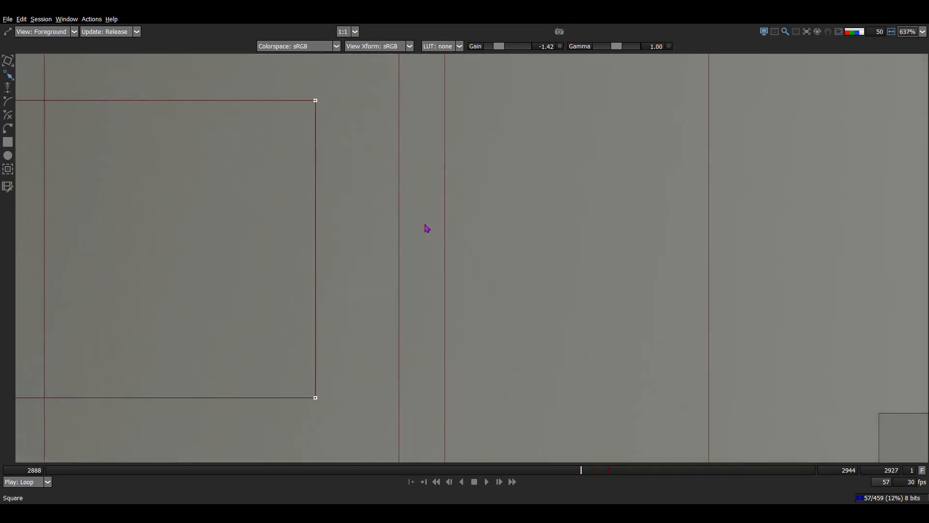
key(Right)
key(Right)
key(Right)
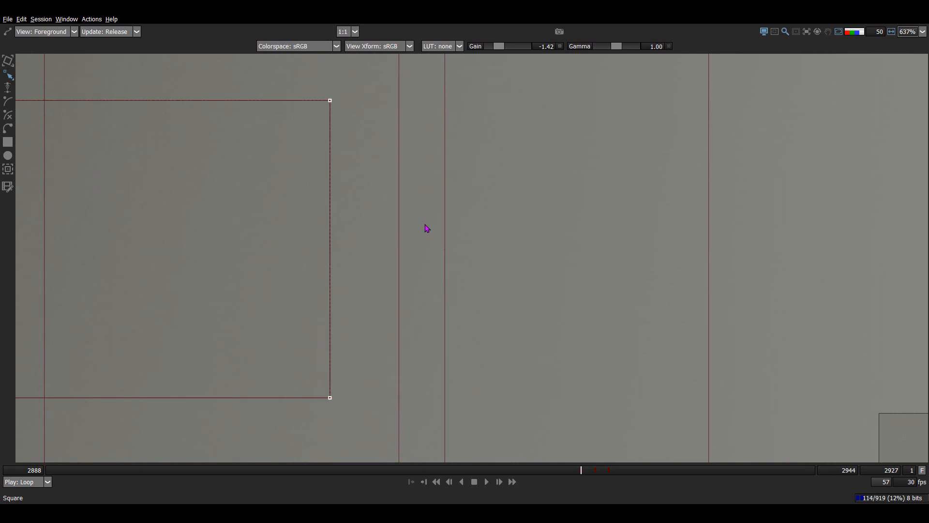
Go to frame 2928 and check the square's blurred right edge against the guide lines in the overlay and alpha matte.
key(x)
key(3)
scroll(429, 218, up, 6)
key(a)
key(a)
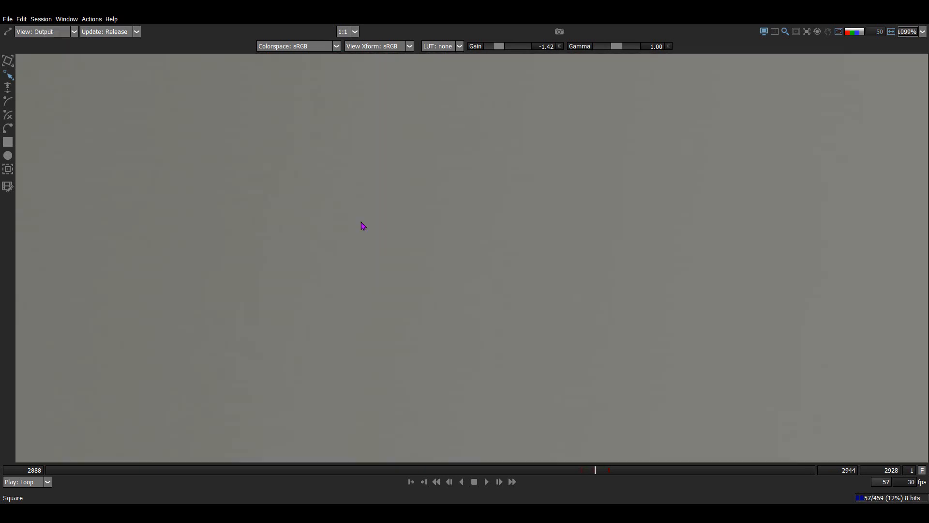
key(a)
key(a)
scroll(370, 221, up, 1)
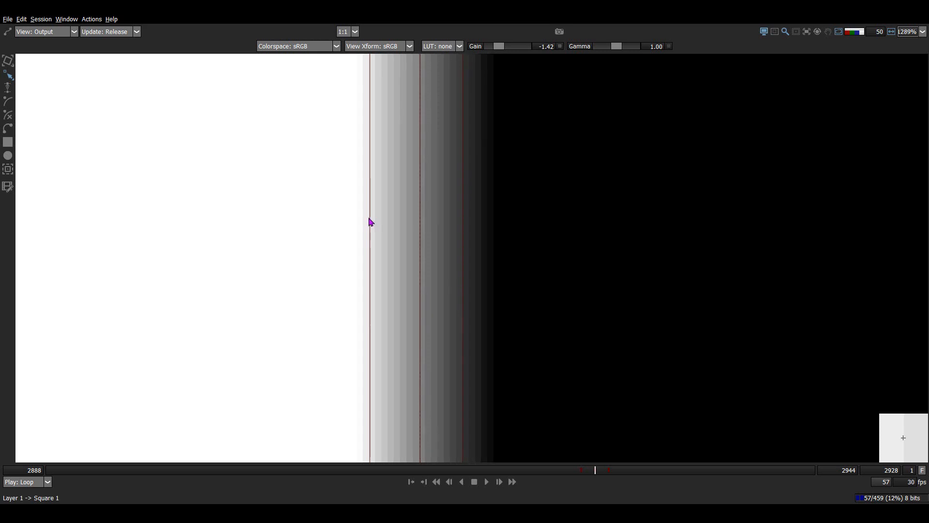
drag(428, 212, 380, 389)
Back in the foreground at frame 2927, nudge the square further right to shorten its travel between frames.
key(1)
drag(488, 164, 444, 333)
key(comma)
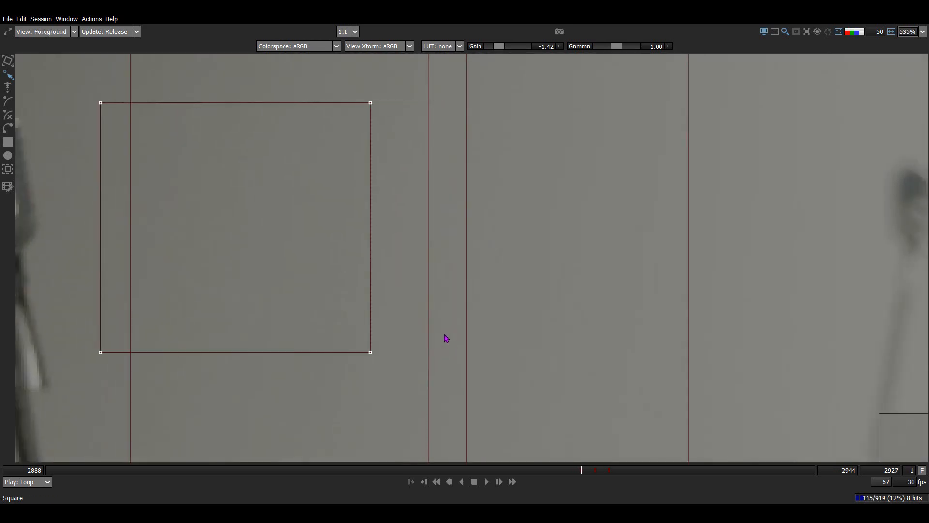
scroll(635, 256, down, 1)
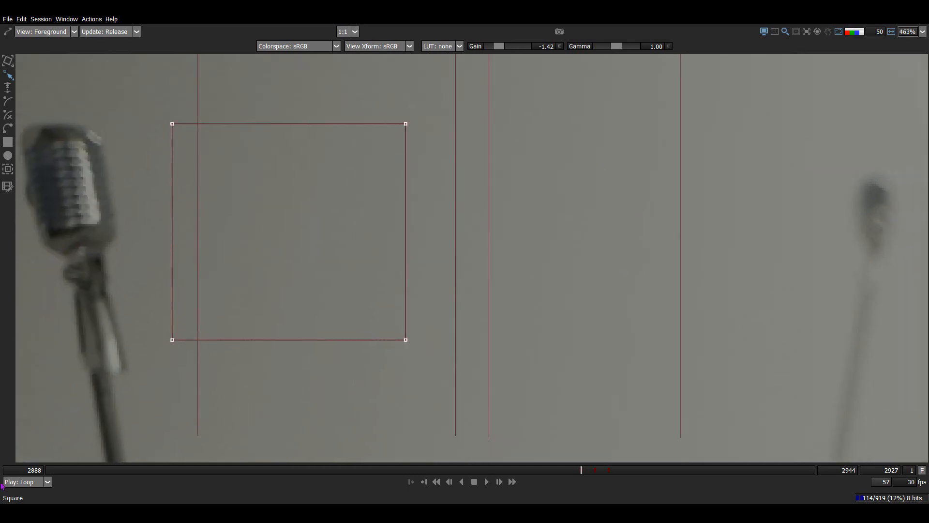
key(Right)
key(shift+Right)
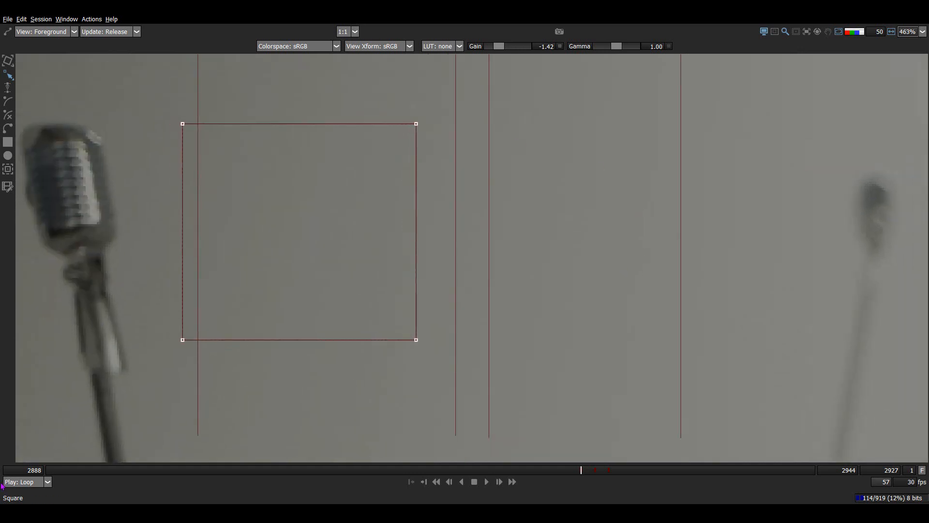
At frame 2928, compare the alpha matte's blur falloff with the square's right edge and the nearer guide line.
scroll(603, 201, up, 6)
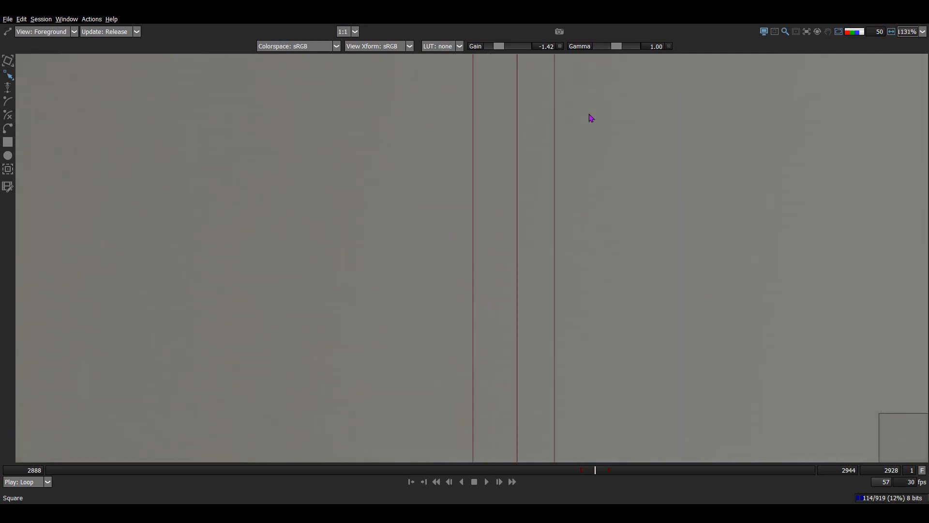
scroll(589, 115, up, 2)
key(3)
key(a)
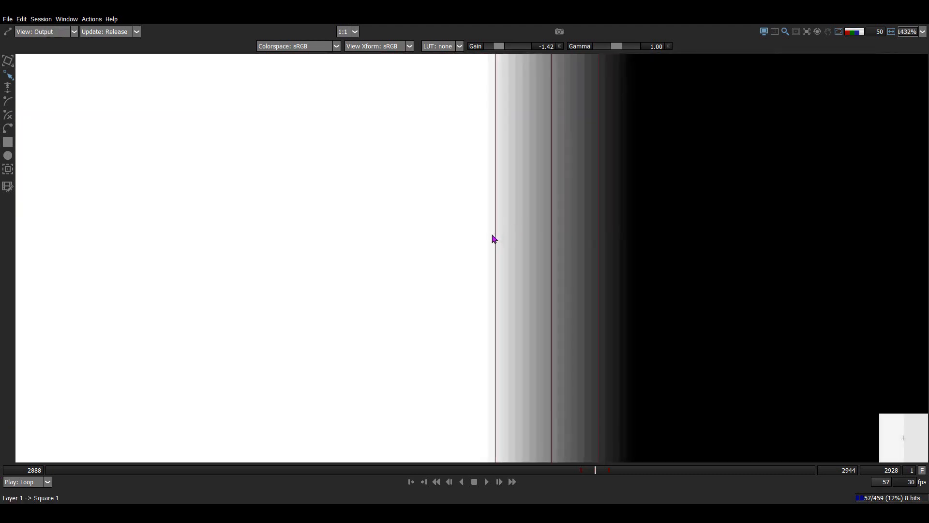
Fine-tune the square's position at frame 2927 in the foreground by nudging it slightly right.
key(1)
scroll(500, 333, down, 1)
scroll(501, 333, down, 8)
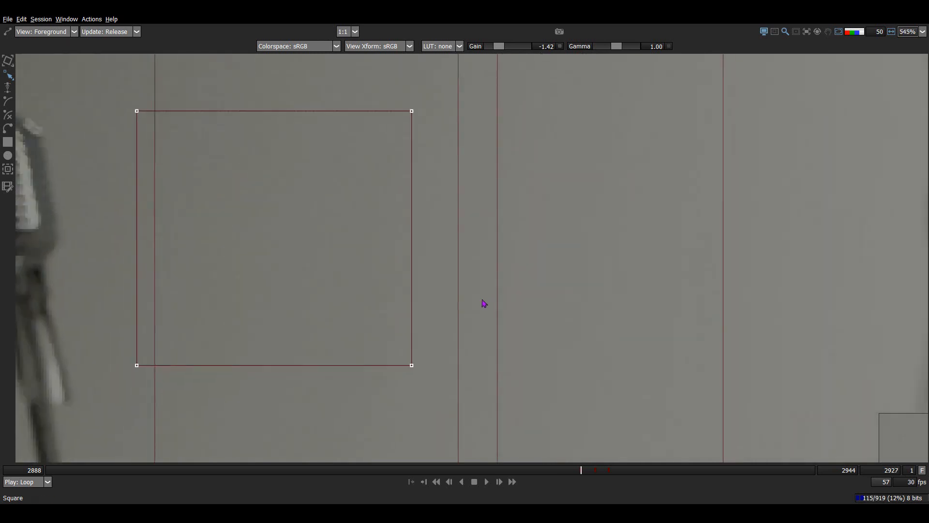
scroll(581, 173, up, 1)
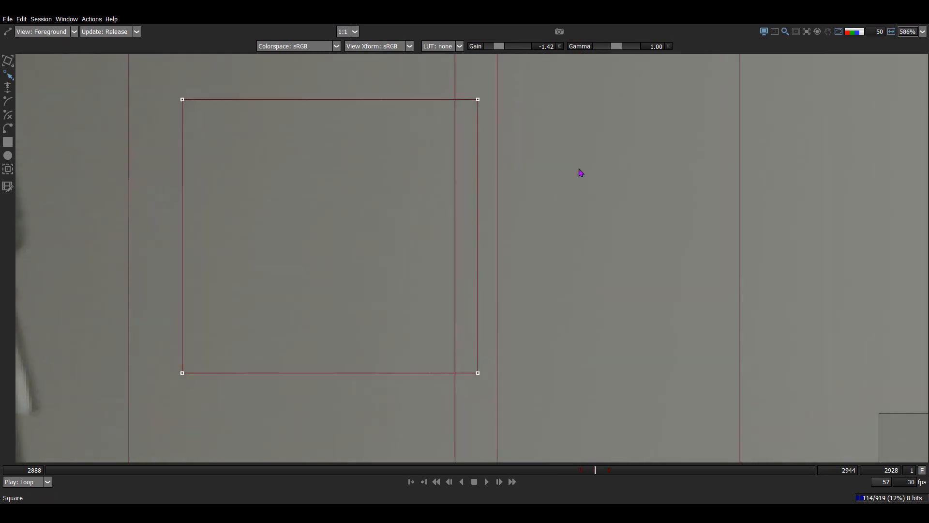
Examine frame 2928's overlay and alpha matte to see where the square's right edge falls between both ends of the blur.
scroll(433, 185, up, 7)
key(3)
key(a)
key(a)
key(a)
key(a)
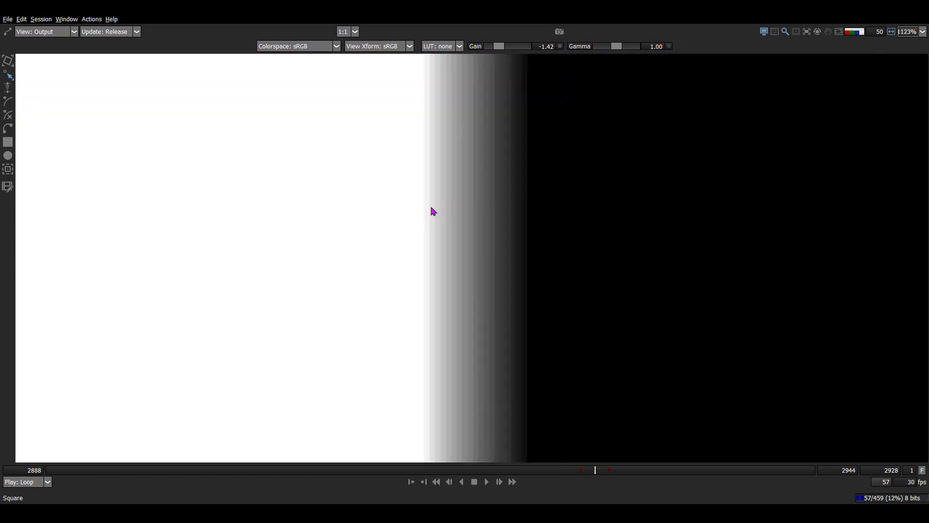
scroll(432, 210, up, 1)
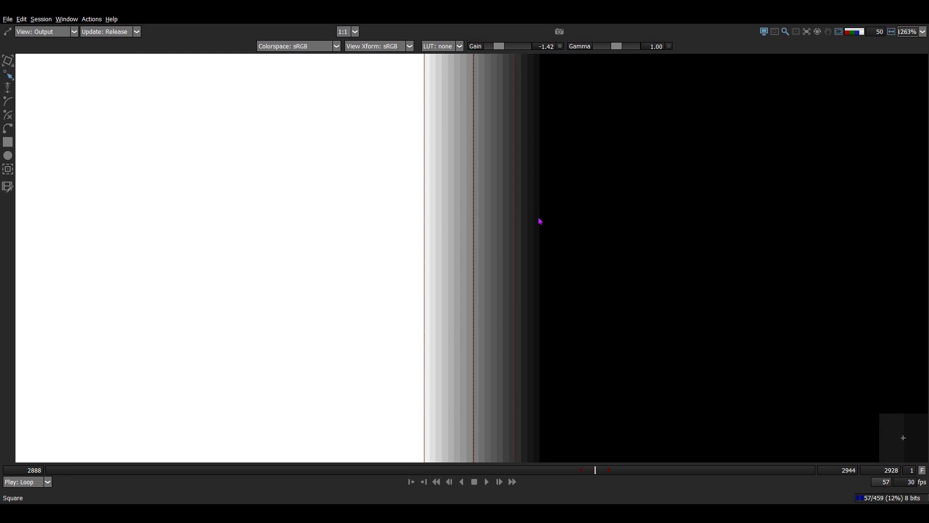
scroll(533, 235, up, 3)
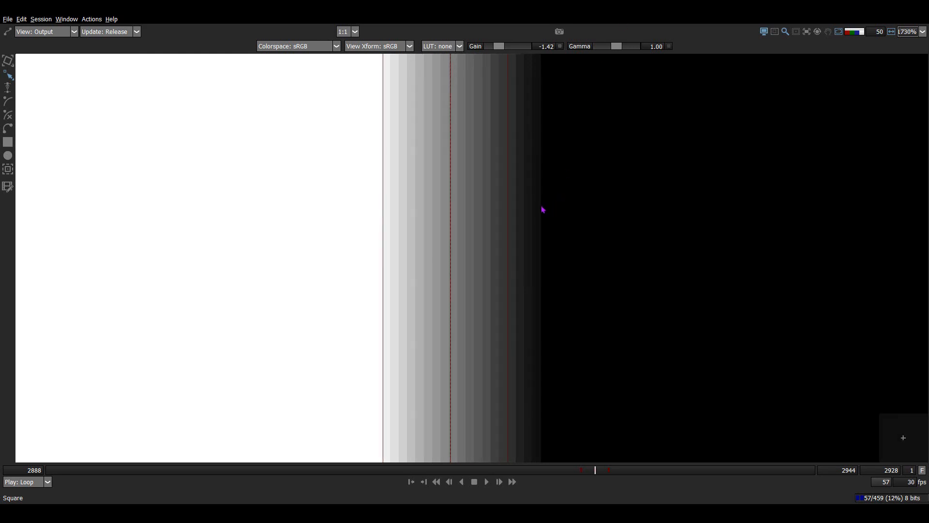
scroll(543, 328, down, 2)
scroll(542, 326, down, 6)
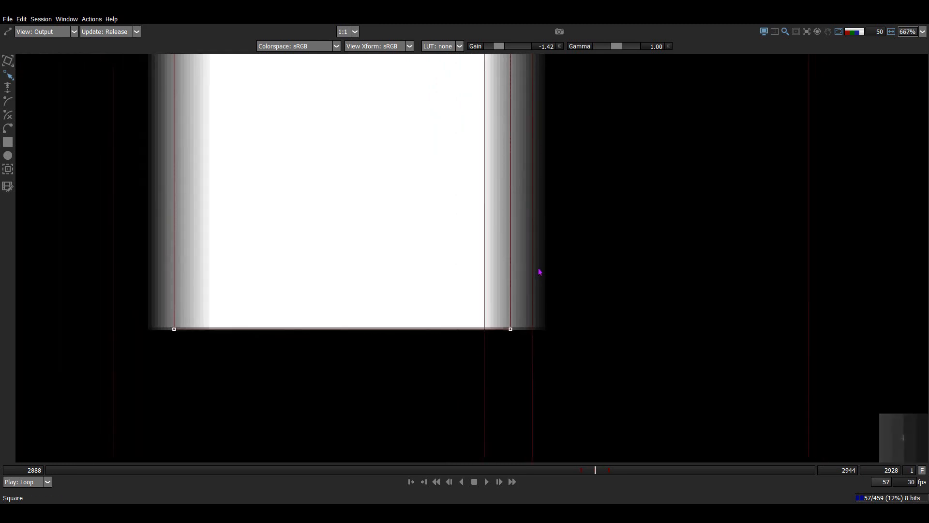
Return to the foreground and delete the test square together with its two guide rectangles, keeping the arm shape.
key(1)
scroll(548, 251, down, 2)
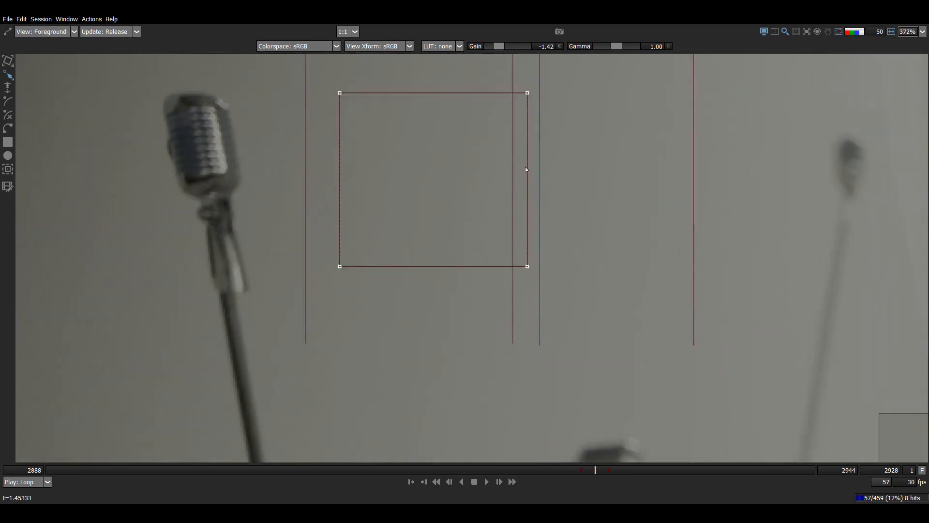
key(F2)
scroll(547, 109, down, 3)
drag(542, 170, 501, 266)
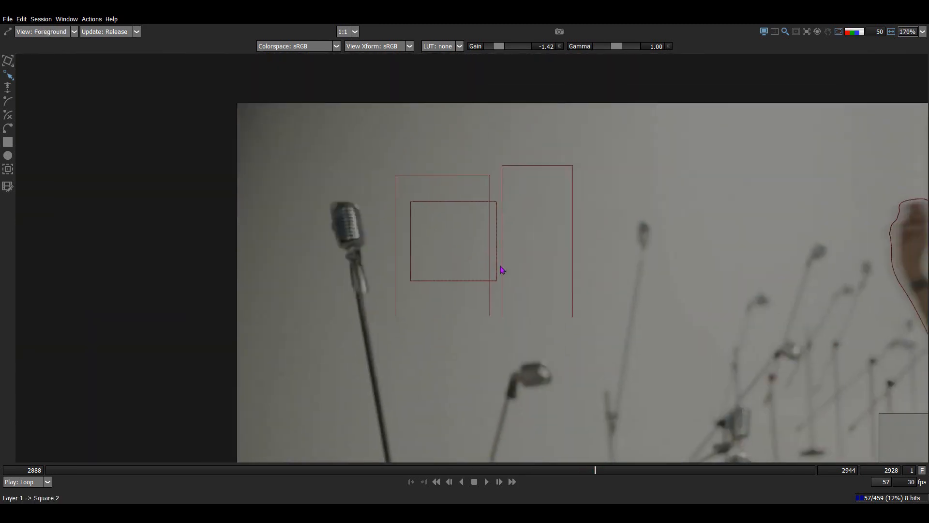
scroll(502, 269, up, 1)
drag(622, 128, 387, 325)
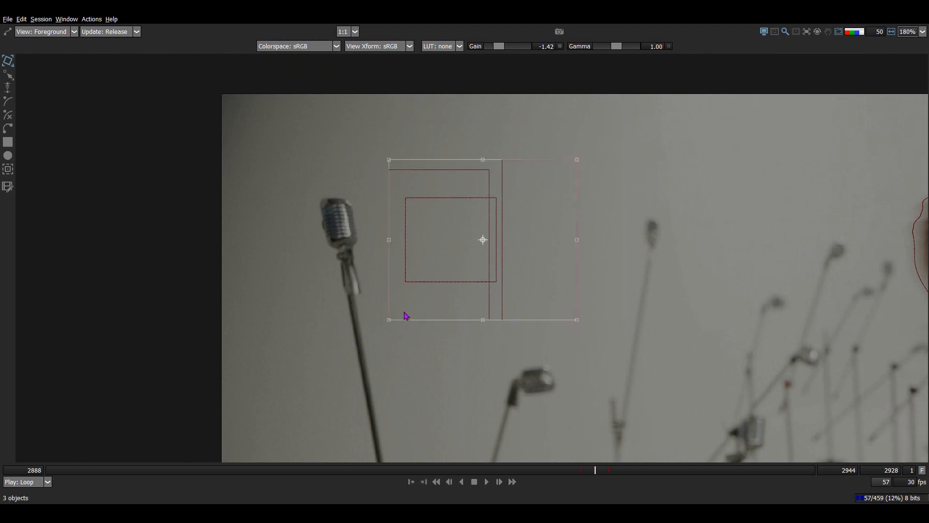
key(Delete)
Inspect the arm shape around the blurred hand at frame 2928, in the foreground and with the red overlay.
drag(575, 262, 60, 236)
drag(423, 211, 384, 250)
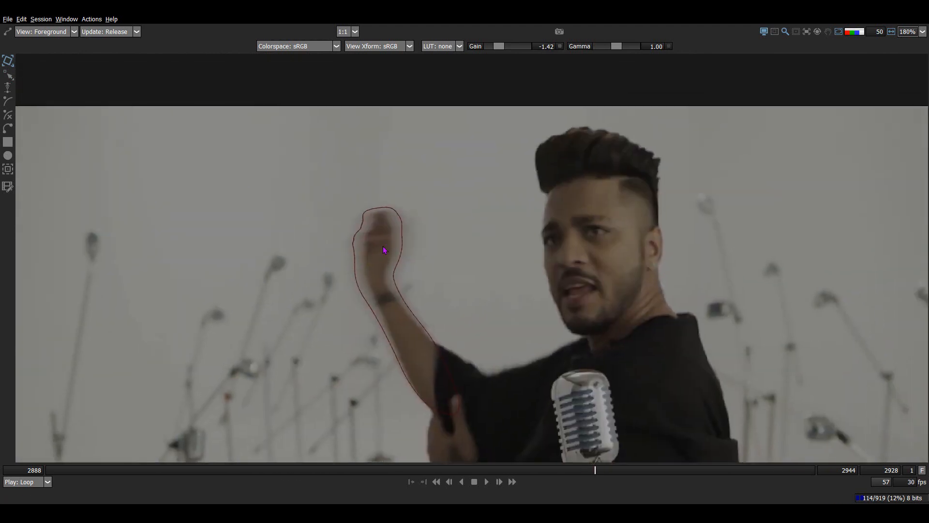
scroll(410, 245, up, 2)
scroll(412, 248, up, 4)
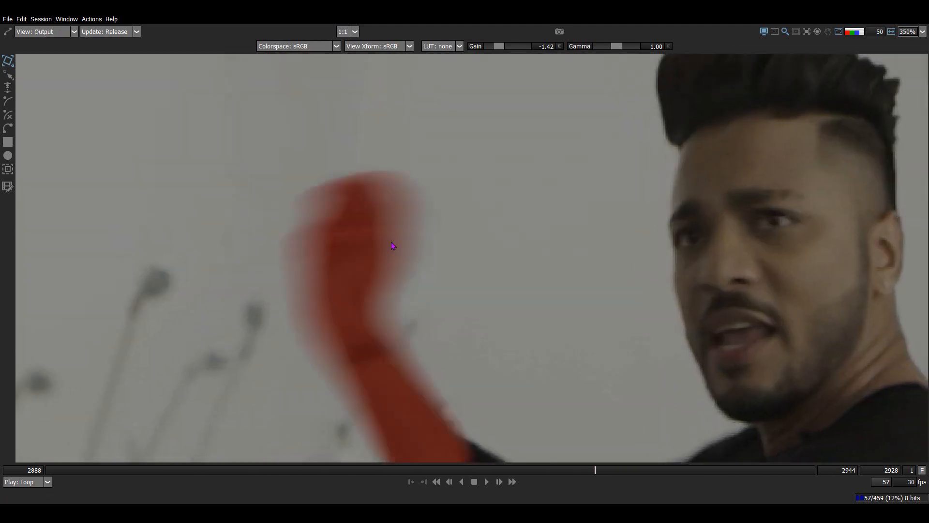
Select the raised arm's B-spline and its control points along the hand edge facing the head for reshaping.
click(400, 201)
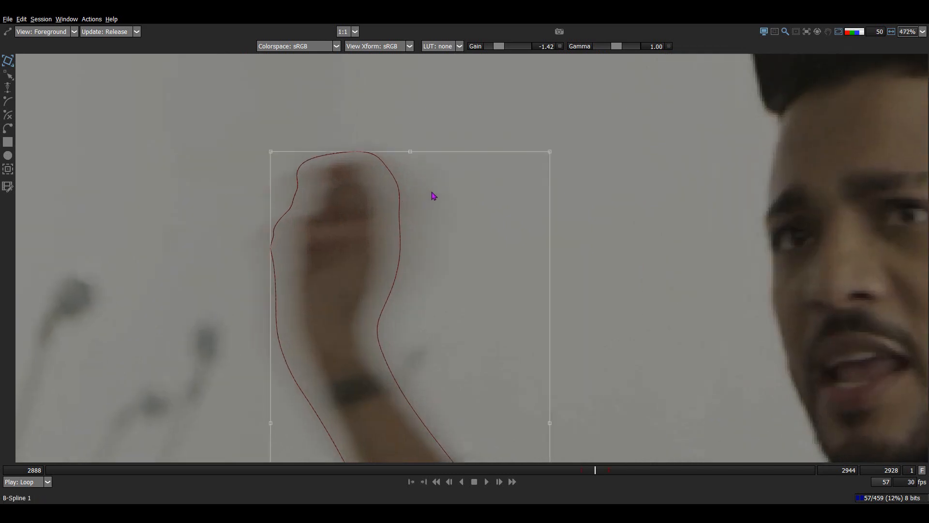
key(r)
drag(470, 96, 352, 316)
Examine the hand's motion-blurred matte on frame 2928, comparing the red overlay, alpha and plain image in the Output view.
key(shift+a)
scroll(366, 269, up, 3)
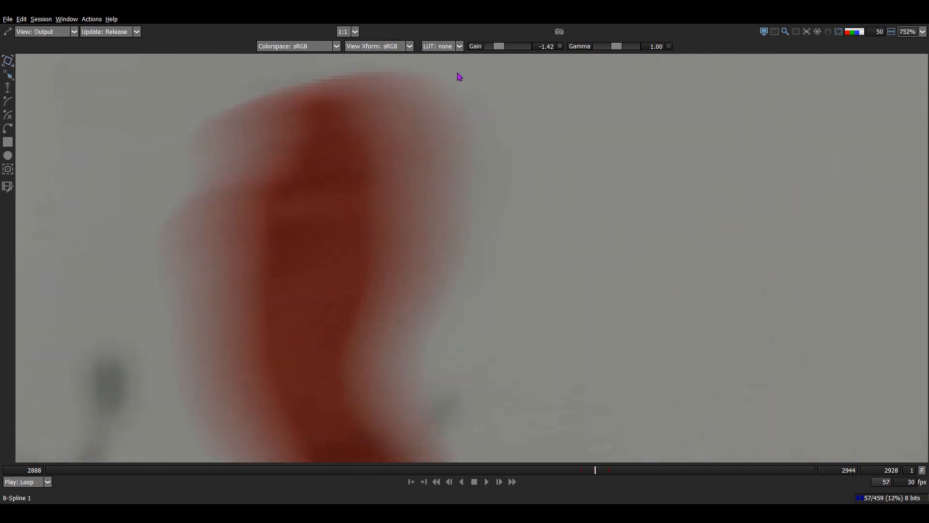
scroll(379, 277, up, 1)
key(a)
key(a)
key(a)
key(a)
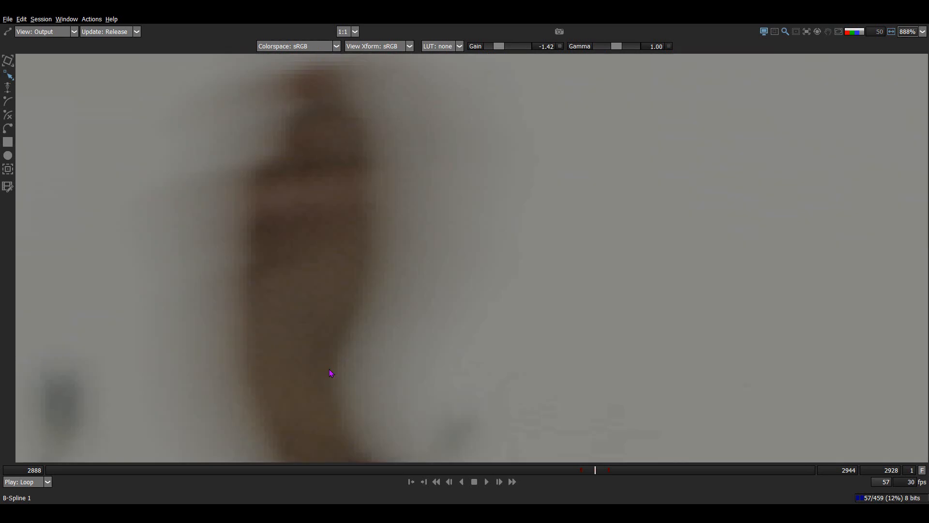
key(a)
key(a)
key(a)
key(a)
key(a)
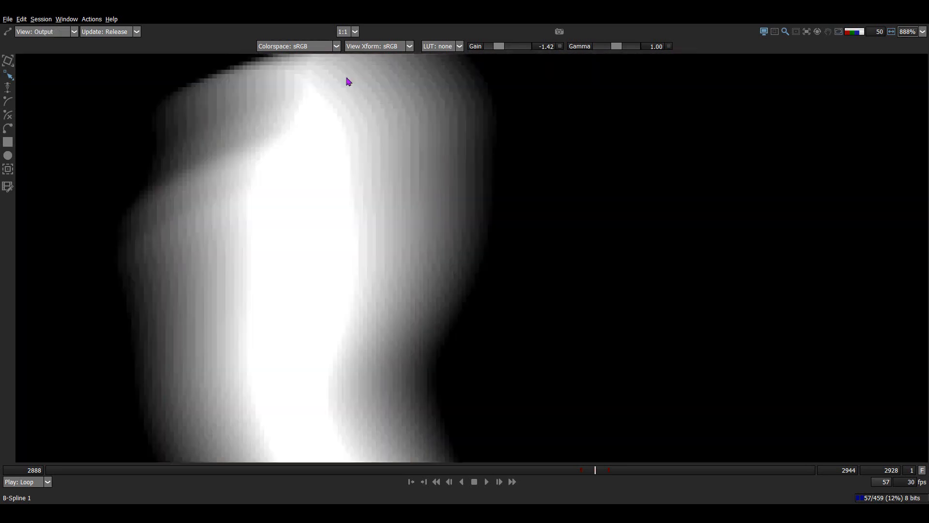
key(a)
Compare the B-spline outline along the hand's face-side edge in the Foreground view with the blurred hand in the Output view.
key(f)
scroll(375, 137, down, 2)
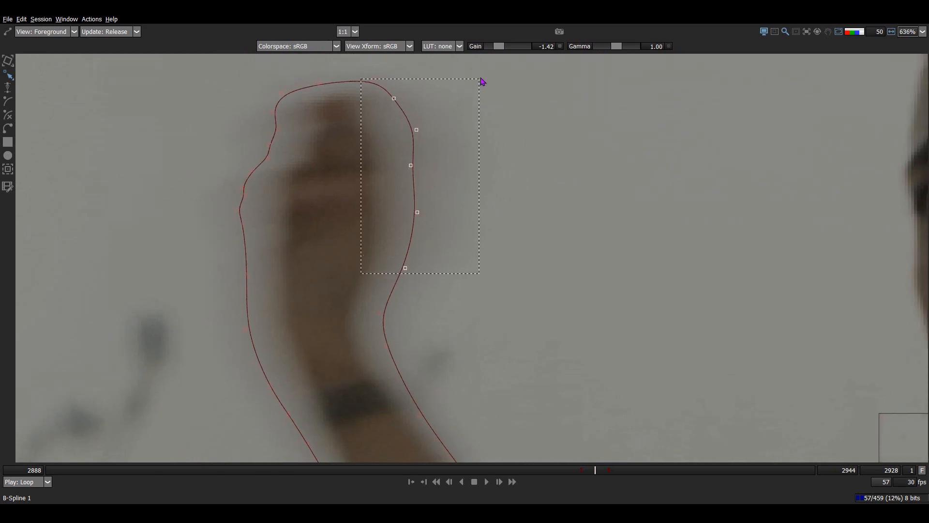
key(3)
scroll(368, 173, up, 1)
key(a)
key(a)
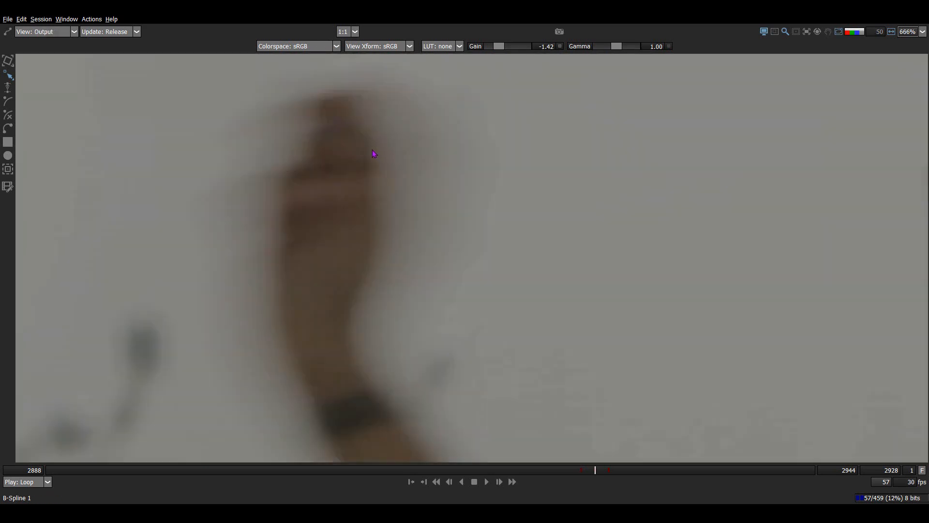
key(a)
key(a)
key(a)
key(f)
scroll(375, 156, down, 1)
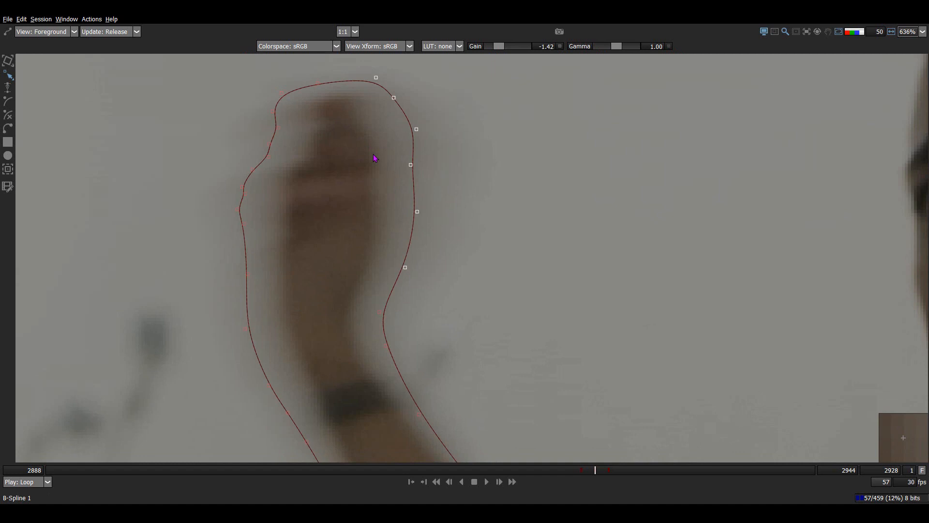
Compare the arm spline's shape and position on frames 2927, 2928 and 2929 in the Foreground view.
key(Left)
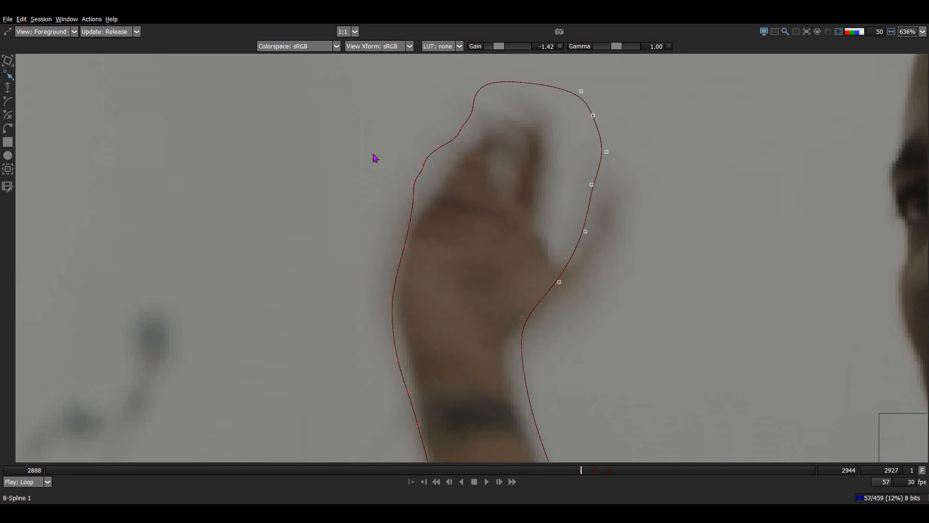
key(Right)
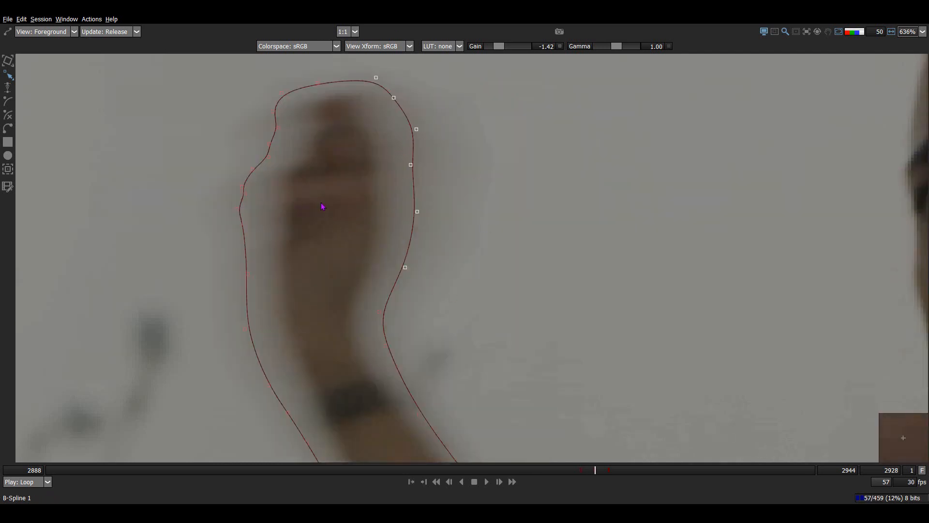
key(Right)
key(Left)
key(Left)
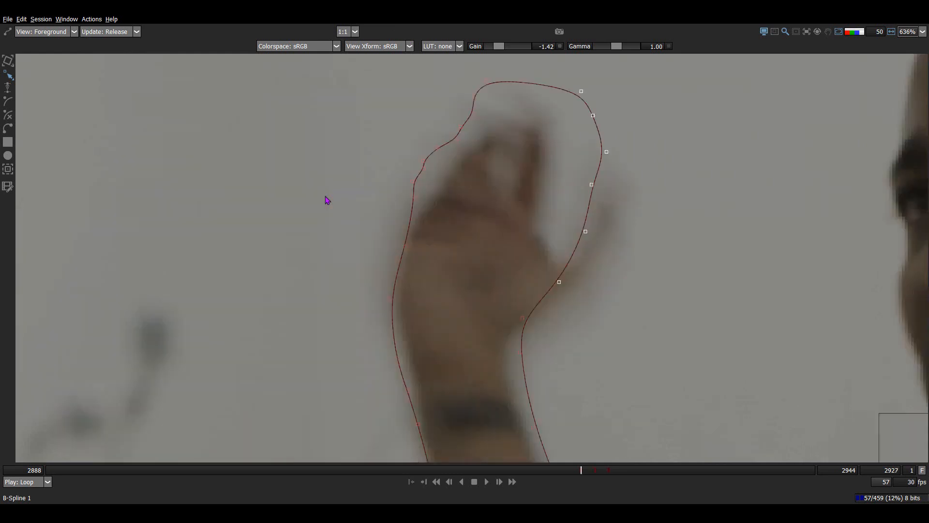
key(Right)
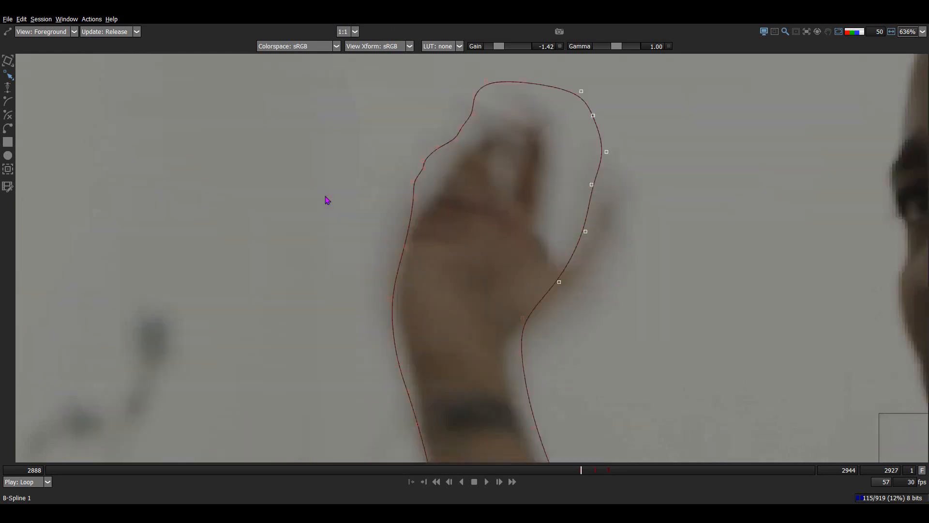
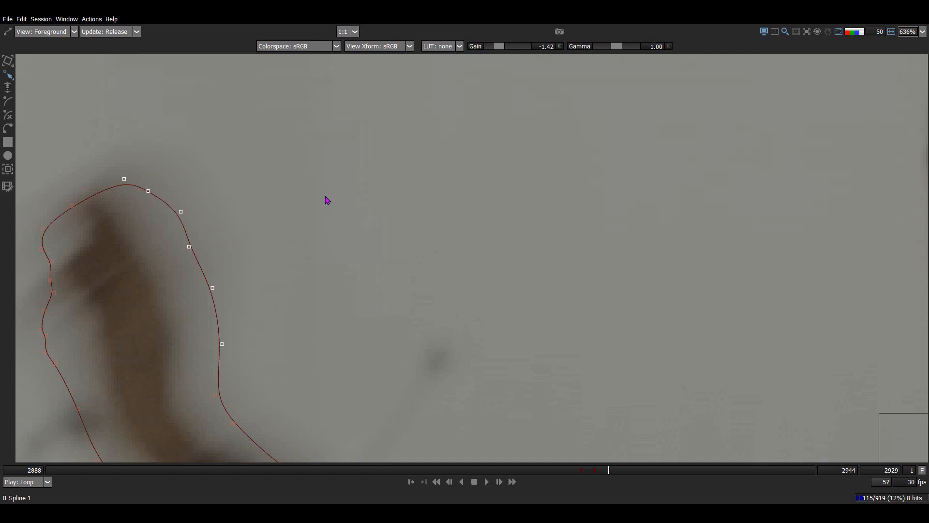
key(z)
scroll(330, 194, down, 1)
key(x)
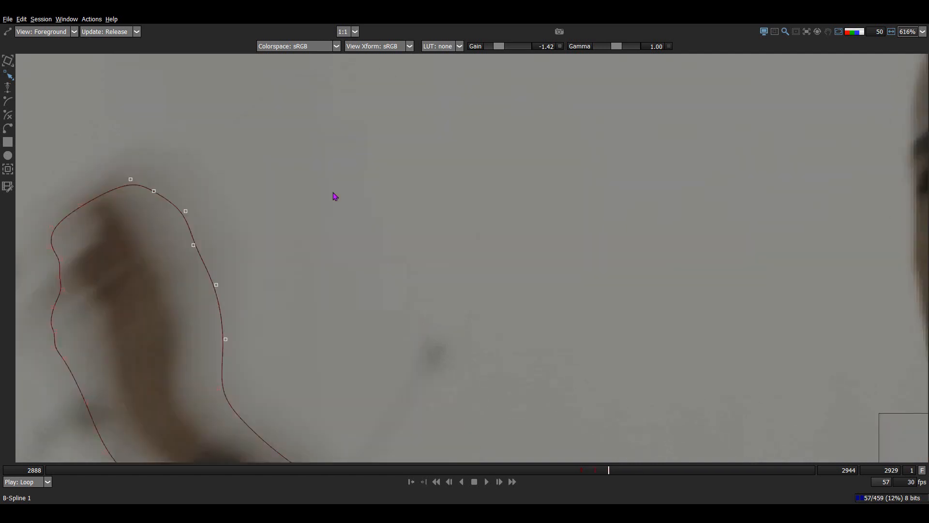
scroll(332, 193, down, 1)
key(z)
key(x)
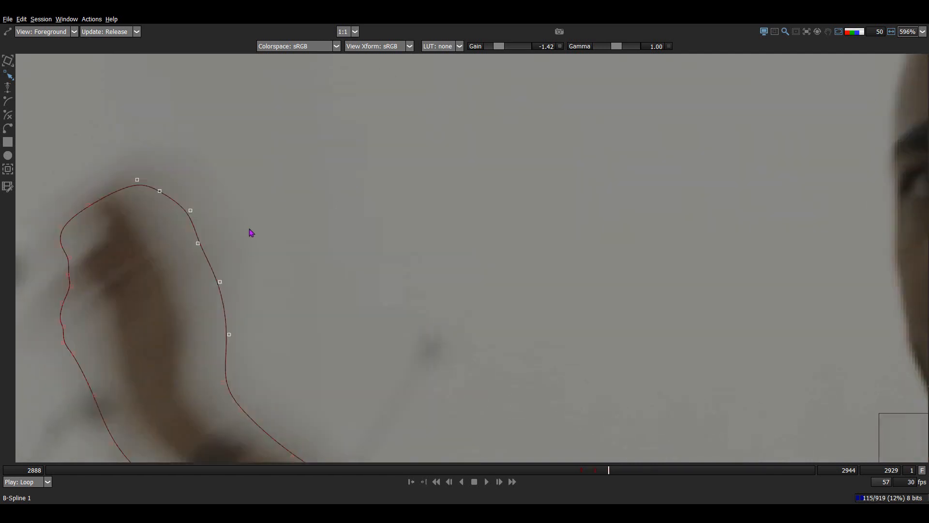
key(z)
Compare the hand's blur on frame 2928 in the Output view with the spline's position on frame 2929.
key(3)
key(a)
key(a)
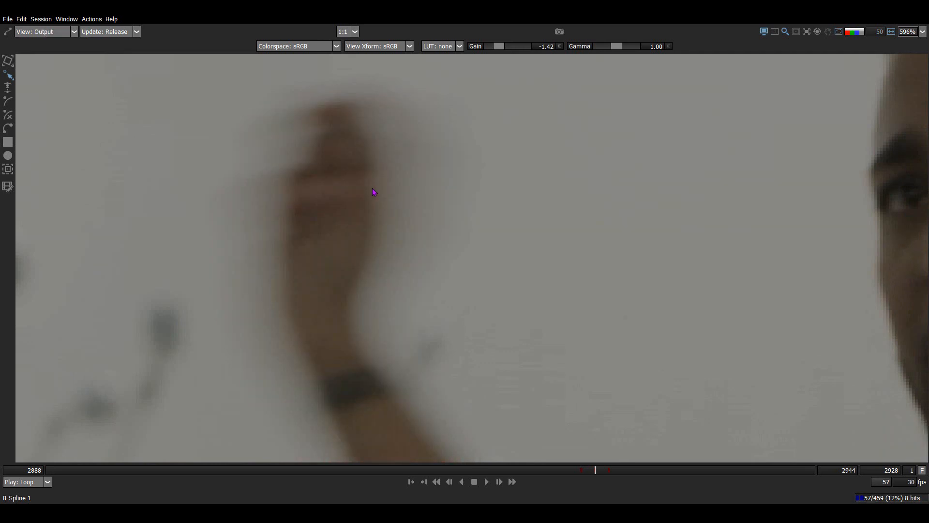
key(1)
key(3)
key(1)
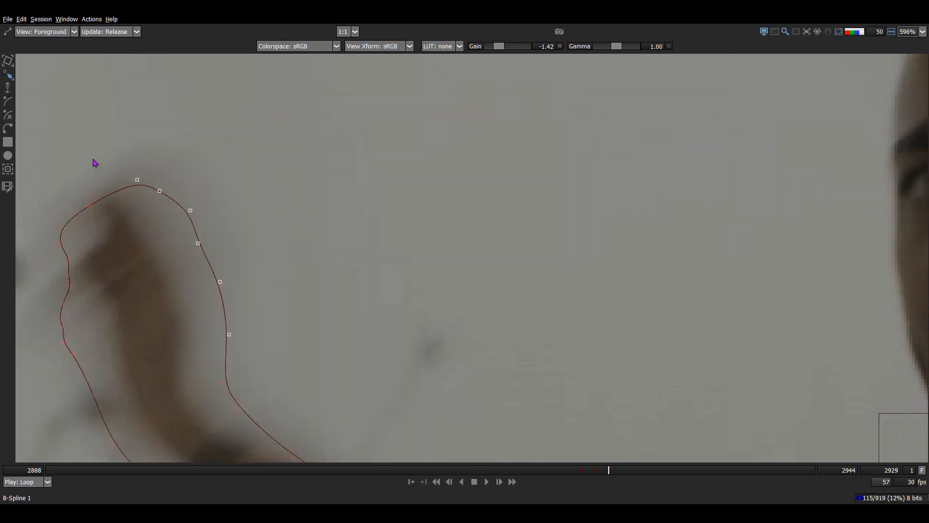
drag(191, 210, 268, 185)
key(z)
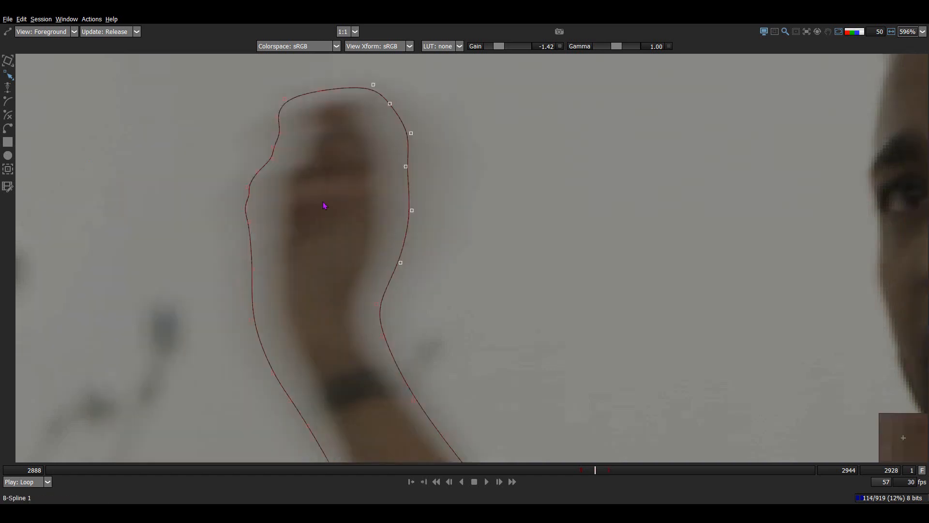
Inspect the soft matte edges around the fingers and palm on frame 2928 in alpha and plain image display.
key(3)
key(a)
scroll(378, 161, up, 2)
key(a)
key(a)
key(a)
key(a)
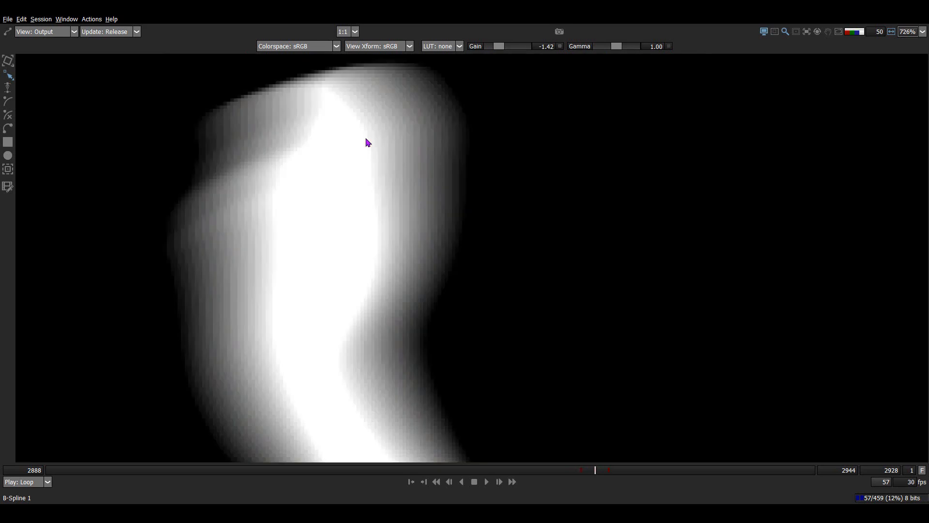
key(a)
key(a)
key(a)
key(a)
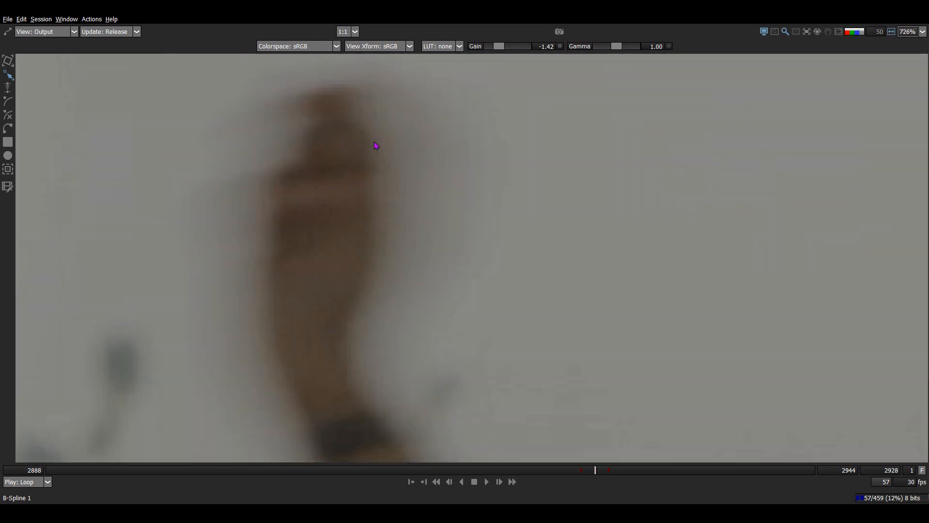
key(a)
key(a)
key(a)
Step through frames 2927 to 2929 to examine the hand spline's direction of movement.
key(1)
key(z)
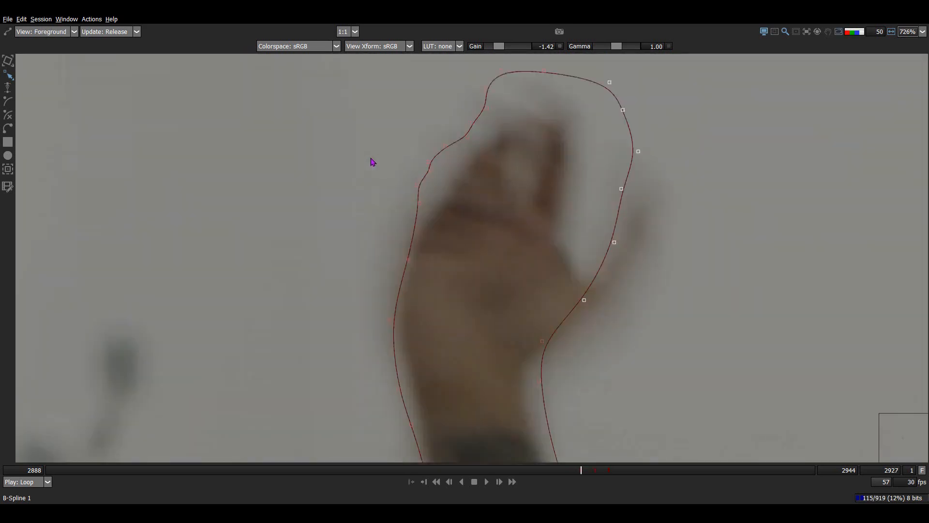
key(Right)
key(Right)
drag(241, 194, 196, 201)
key(z)
Examine the hand's blur falloff up close on frame 2928, comparing the alpha, red overlay and spline outline.
key(3)
key(a)
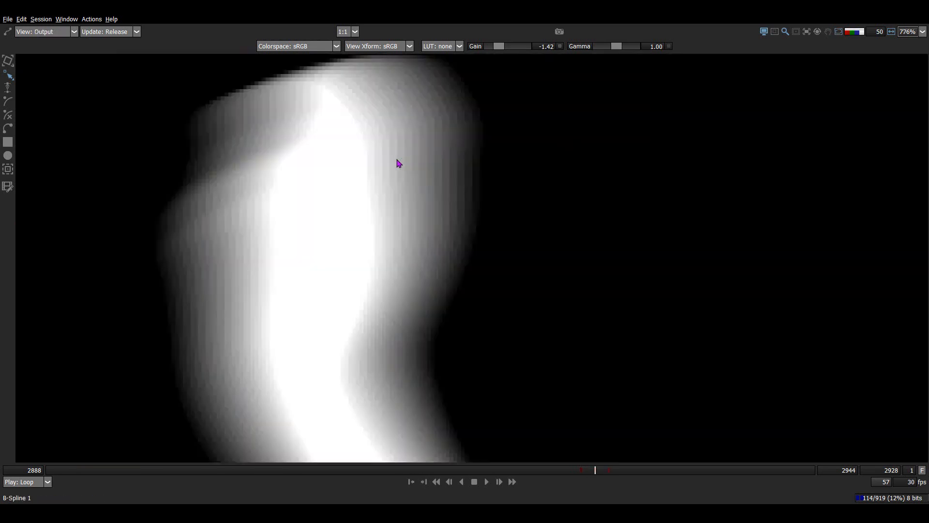
key(a)
key(a)
key(a)
scroll(369, 142, up, 1)
key(f)
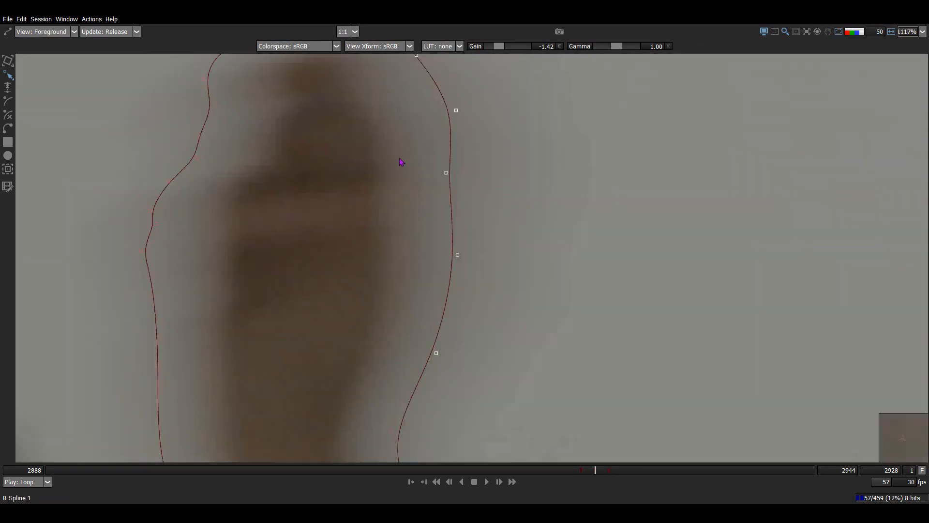
key(a)
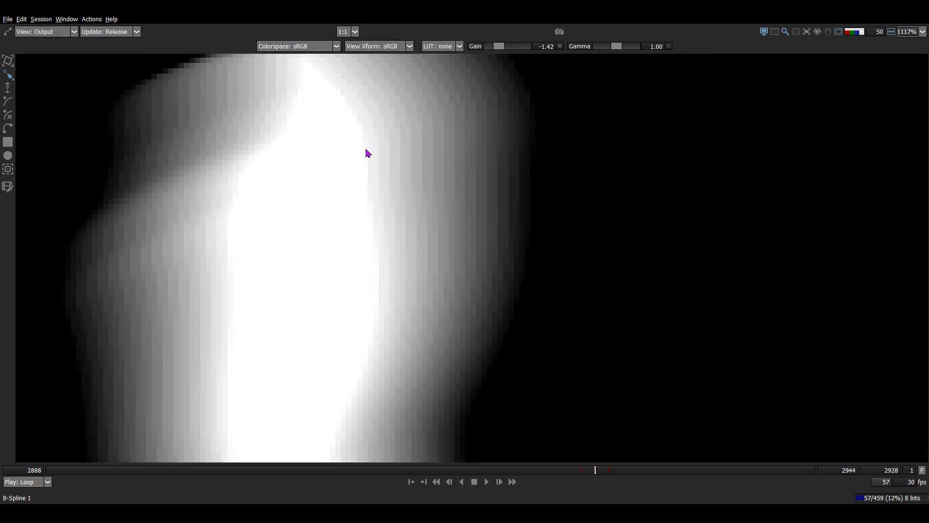
key(o)
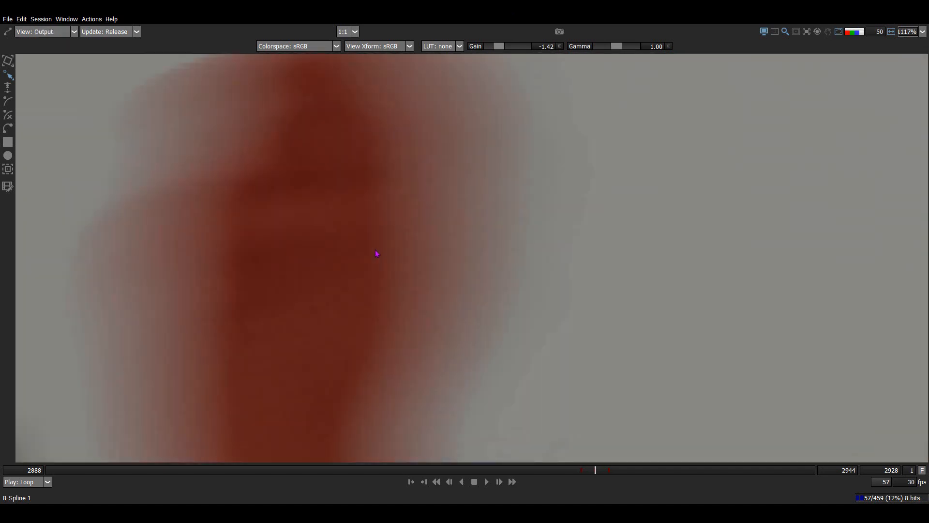
key(a)
key(f)
Check the whole hand and wrist on frame 2928, comparing the output overlay and alpha with the foreground spline.
scroll(441, 106, down, 7)
key(3)
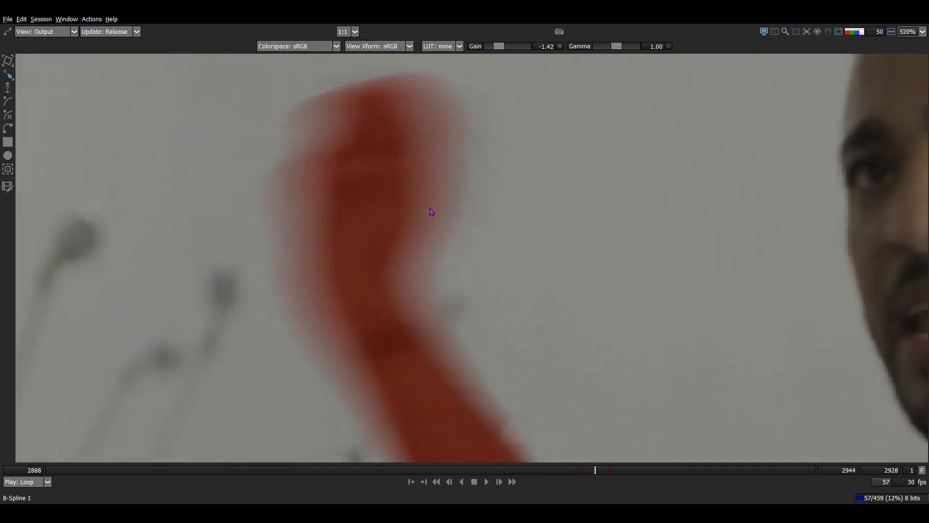
key(a)
key(a)
scroll(359, 181, up, 5)
key(1)
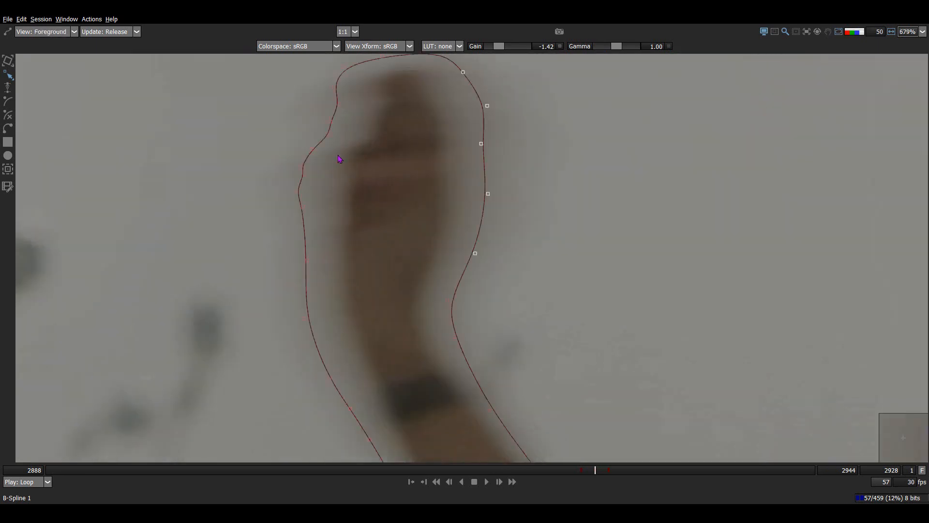
key(3)
key(a)
key(a)
key(a)
key(a)
key(a)
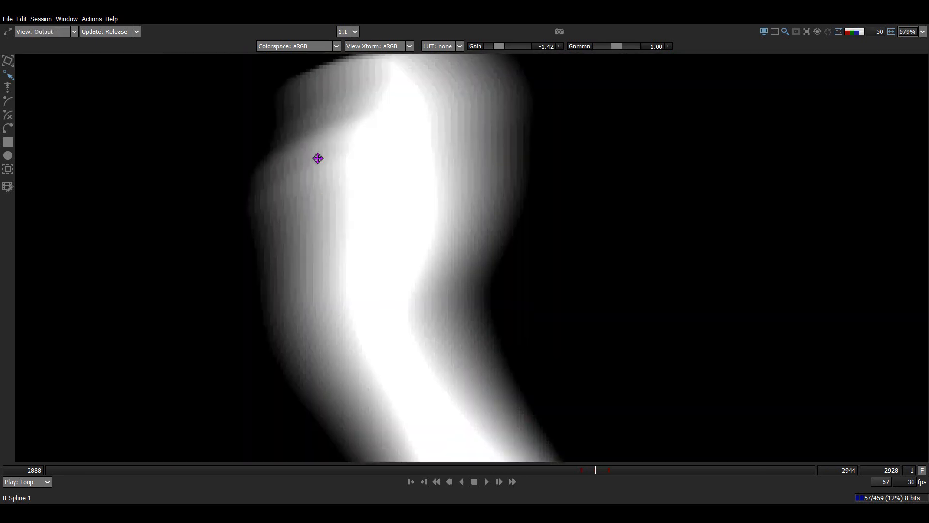
Inspect the forearm below the wristband on frame 2928, comparing the output matte with the spline outline.
drag(317, 158, 304, 63)
key(a)
key(1)
scroll(369, 269, down, 4)
key(3)
key(a)
key(a)
key(a)
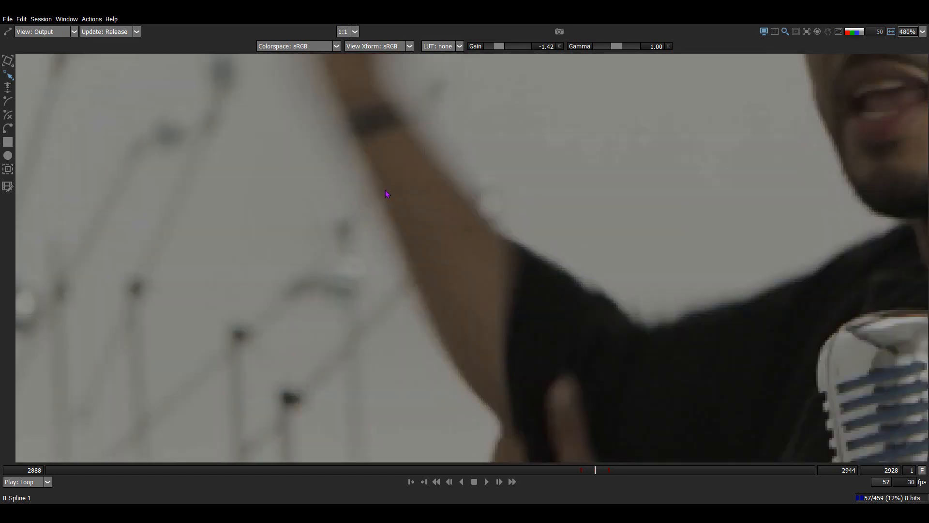
scroll(384, 142, up, 3)
key(a)
key(a)
key(1)
key(a)
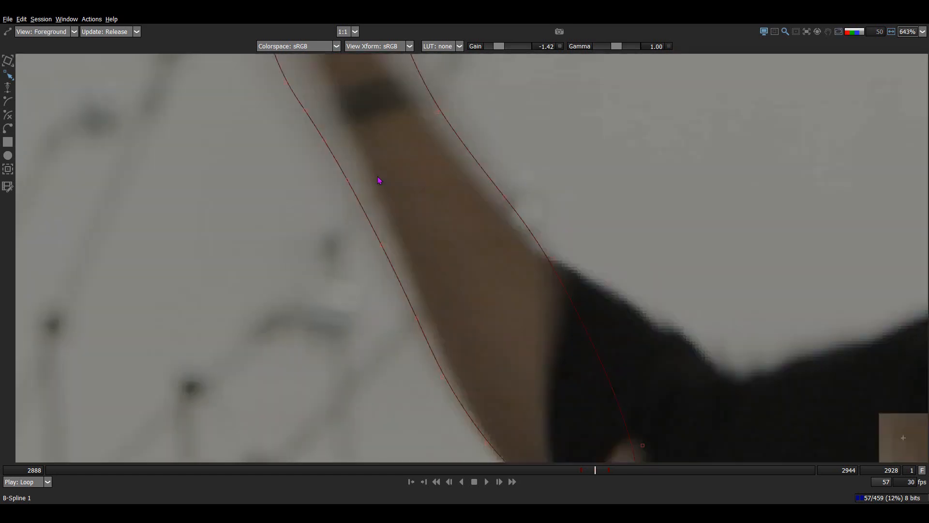
Compare the output matte and the foreground spline along the lower forearm down to the black sleeve.
key(3)
key(a)
key(a)
key(a)
key(a)
scroll(522, 244, down, 3)
key(1)
scroll(519, 223, up, 2)
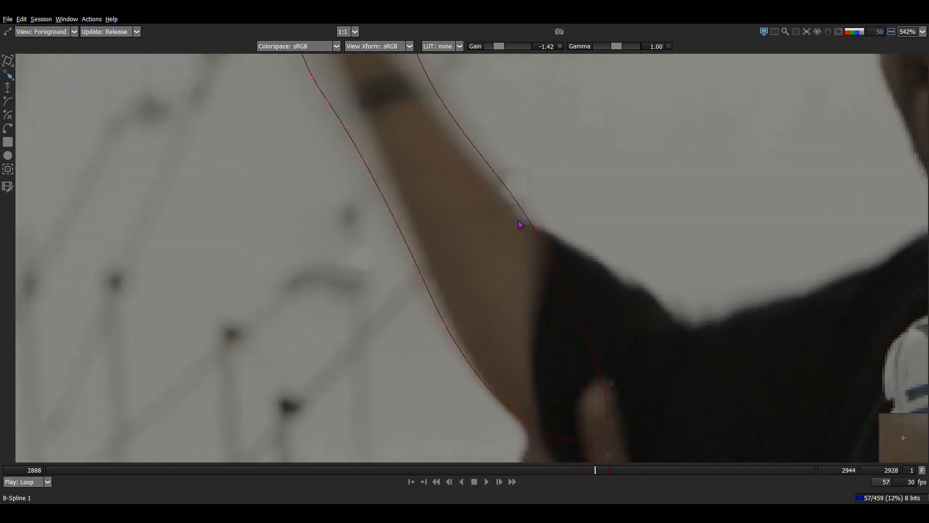
key(3)
key(a)
key(a)
key(1)
scroll(513, 211, up, 9)
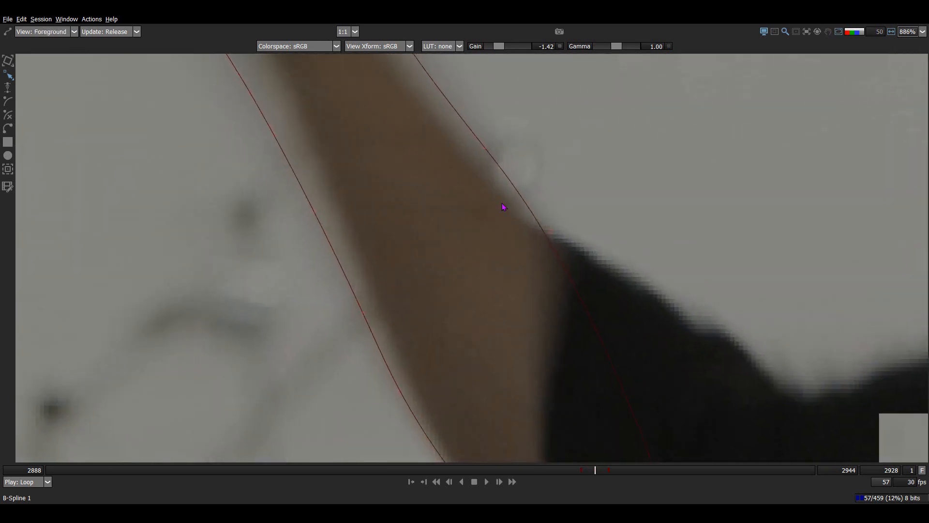
Examine the matte edge up close where the forearm meets the black sleeve, using the overlay and spline outline.
key(a)
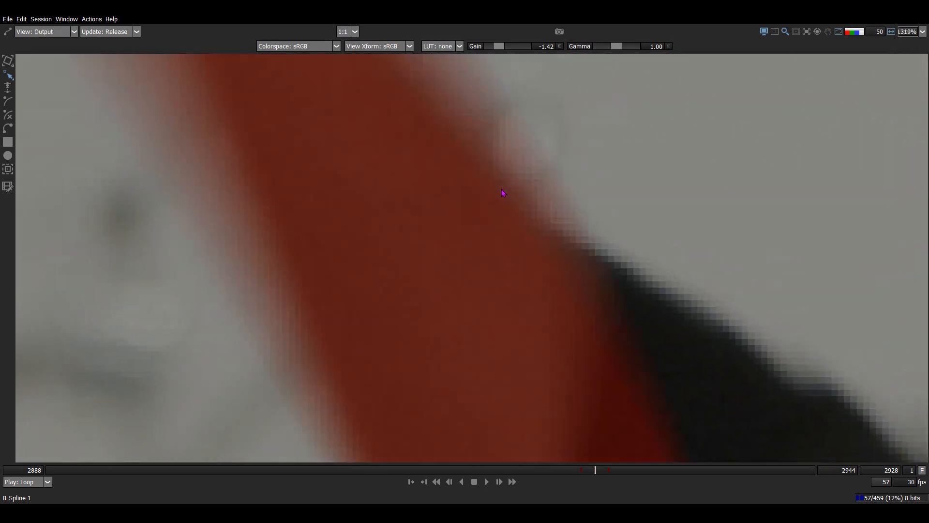
key(a)
key(3)
key(a)
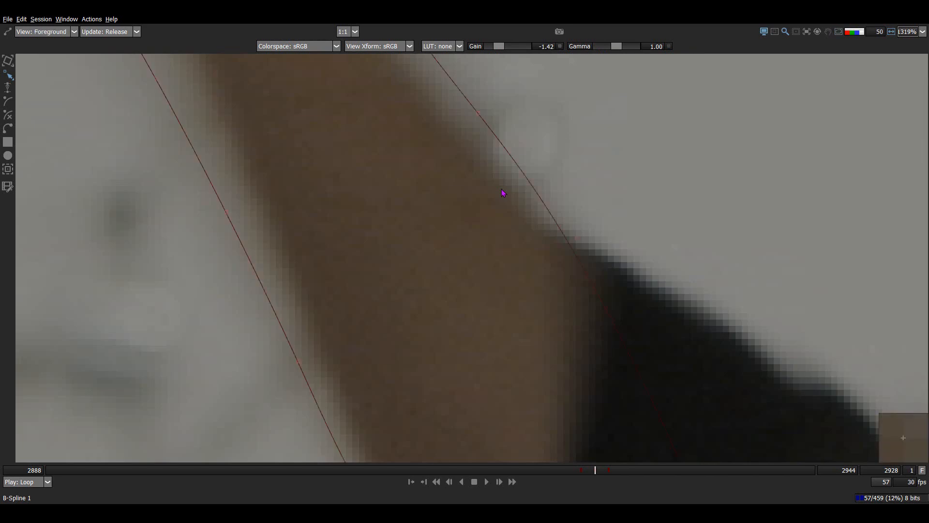
key(a)
key(a)
drag(504, 192, 551, 338)
key(a)
key(a)
scroll(575, 250, down, 3)
key(1)
scroll(623, 332, down, 3)
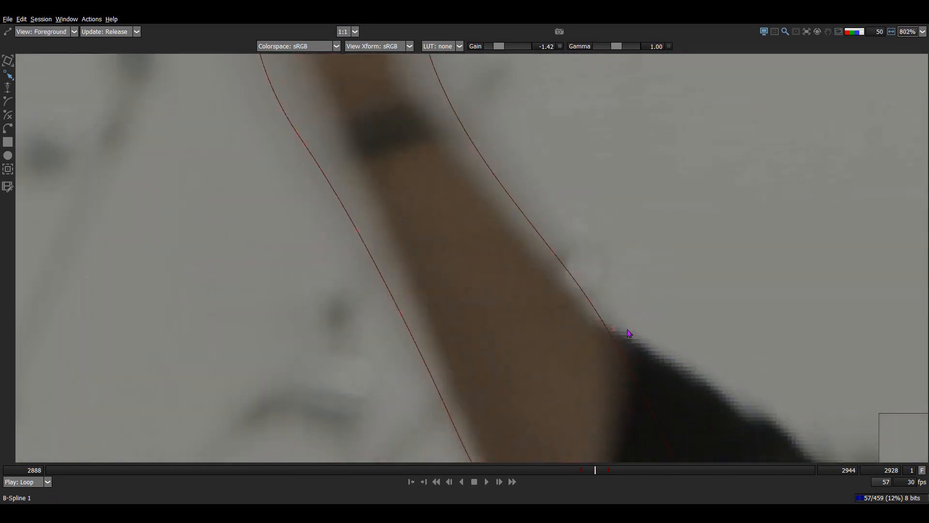
key(3)
key(1)
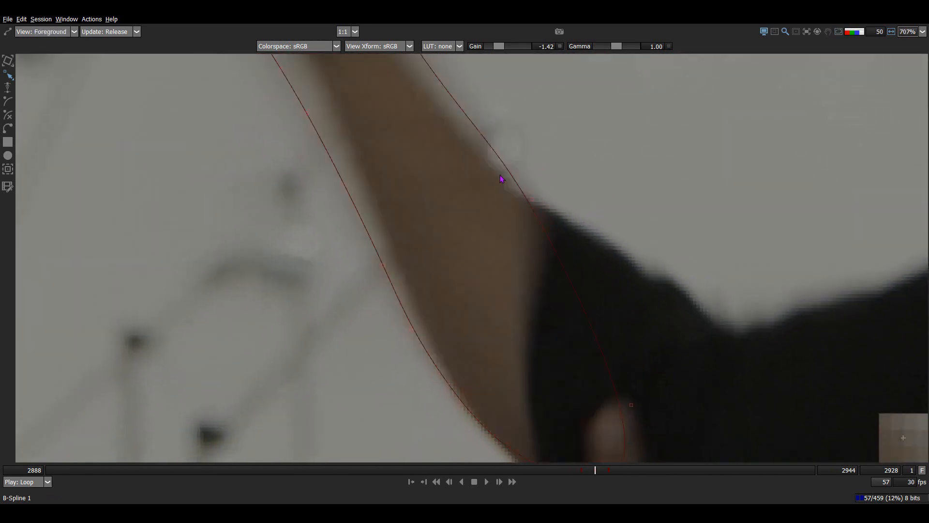
Compare the spline outline with the forearm at the black sleeve on frames 2927, 2928 and 2929.
key(x)
key(z)
key(z)
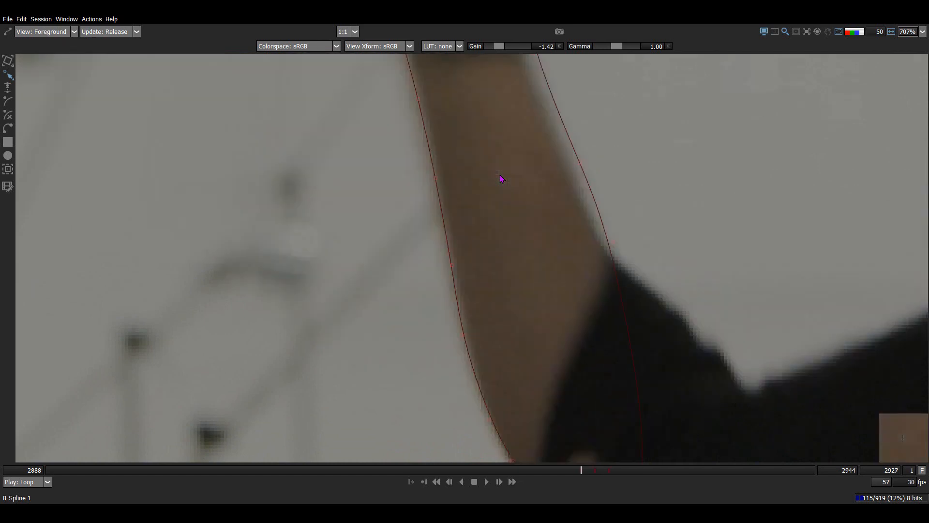
key(Right)
key(3)
key(1)
key(Right)
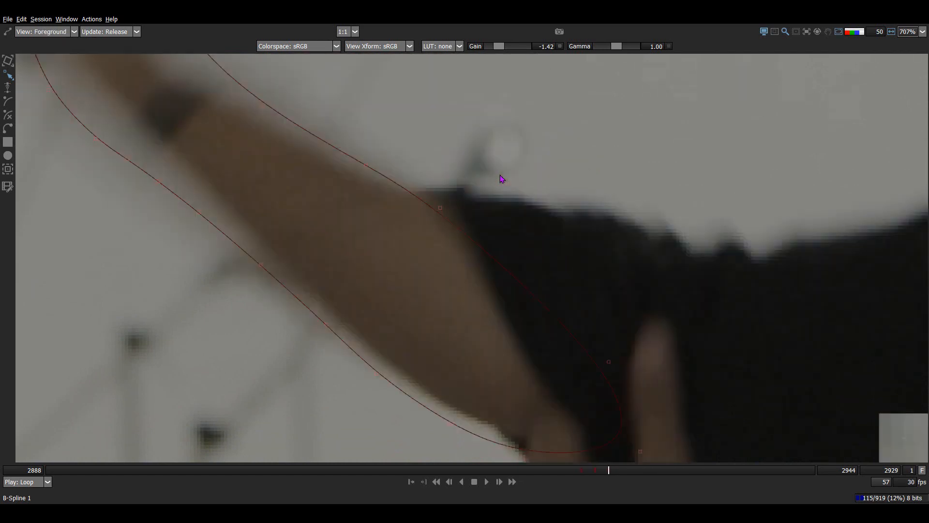
key(z)
key(x)
On frame 2929, shift the two upper forearm points beside the black sleeve slightly outward to fit the blurred edge.
drag(540, 170, 557, 253)
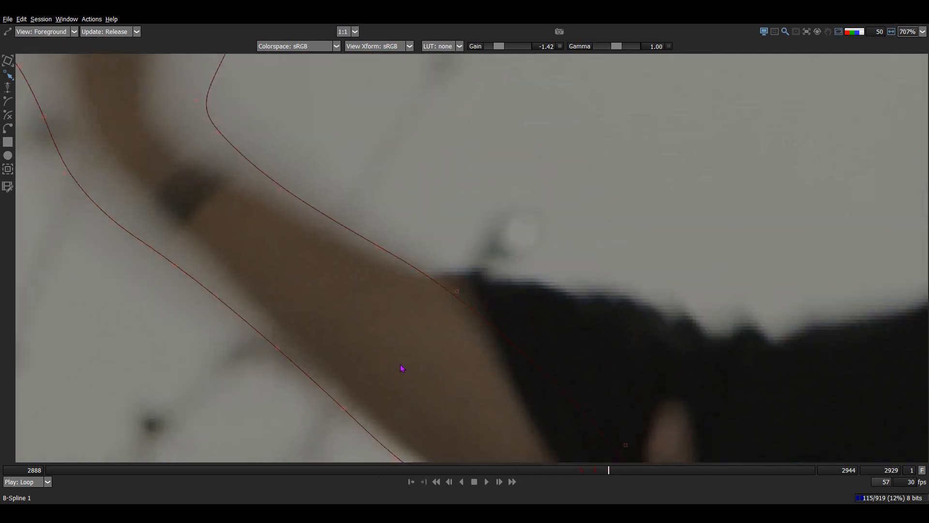
drag(840, 78, 367, 432)
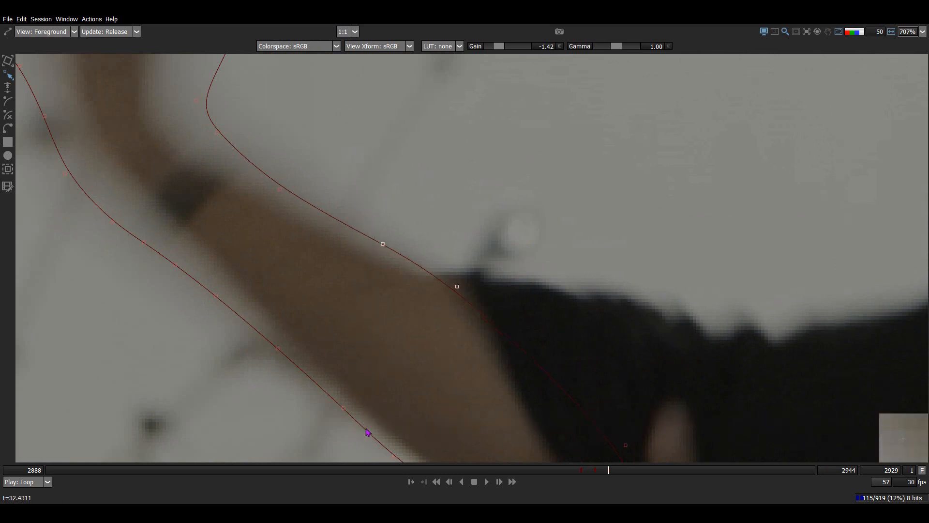
drag(646, 263, 651, 263)
drag(469, 460, 355, 435)
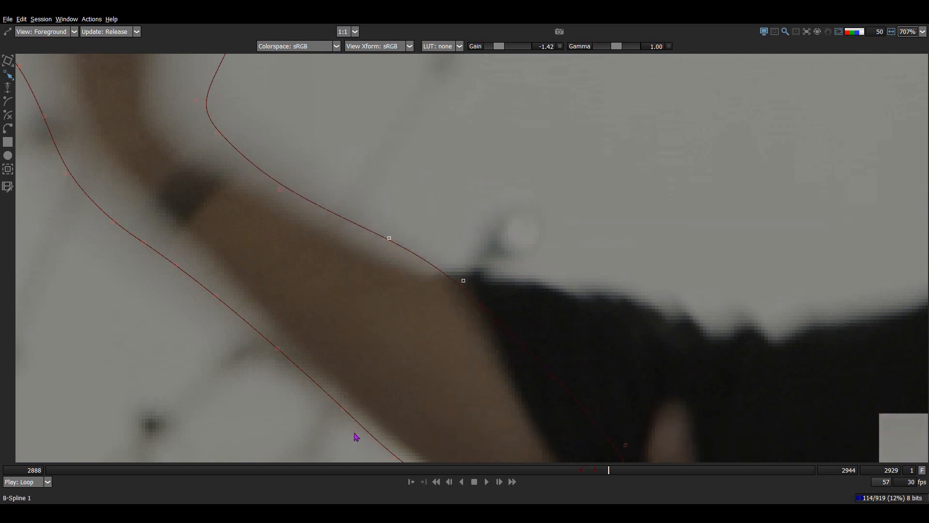
drag(549, 194, 360, 325)
drag(442, 289, 447, 290)
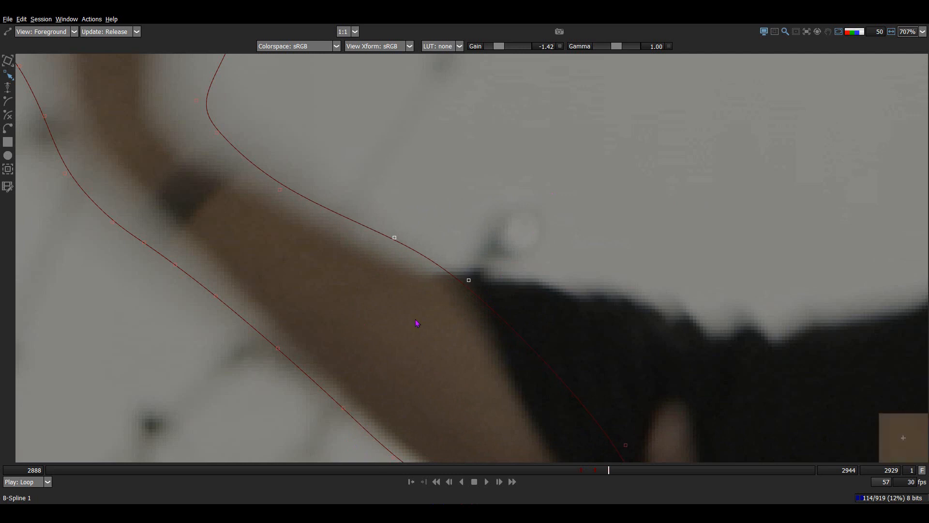
Review the red matte overlay in the output on frame 2928, from the sleeve edge out to the whole arm.
key(z)
scroll(434, 306, up, 1)
key(3)
key(a)
key(a)
key(s)
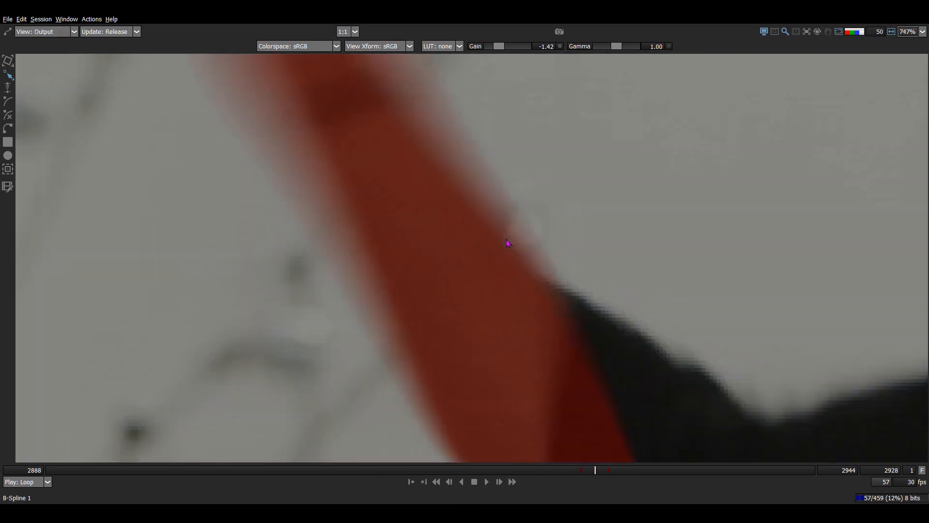
scroll(508, 243, down, 15)
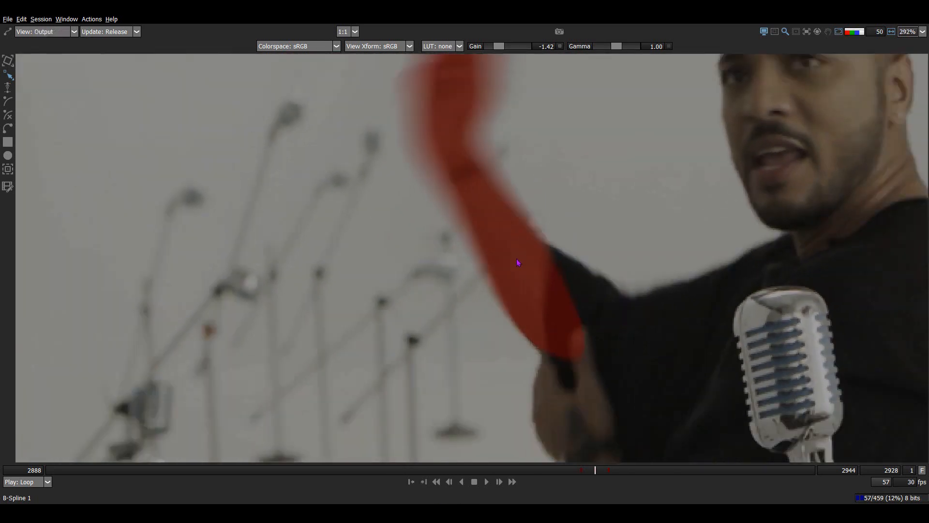
scroll(517, 261, down, 7)
key(a)
key(a)
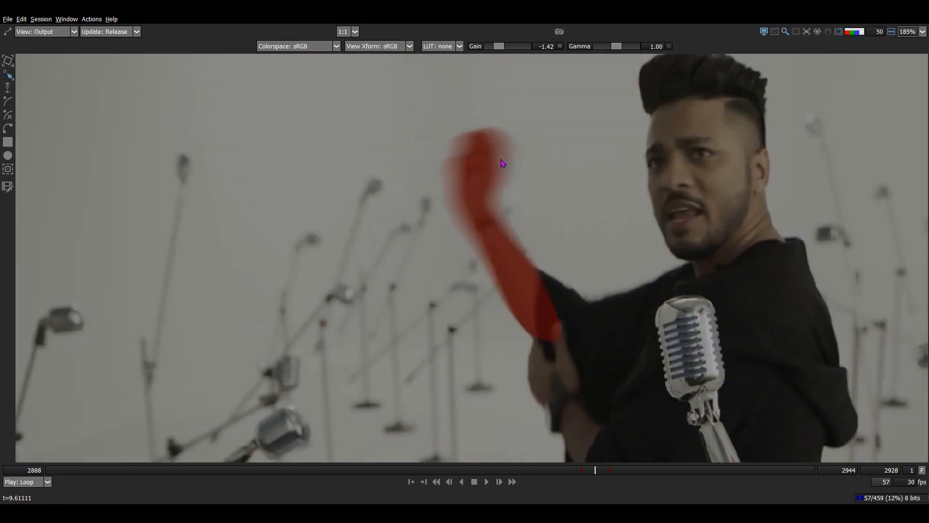
Compare the whole arm's spline outline with the foreground footage on frames 2928 and 2929.
key(1)
key(z)
key(x)
key(x)
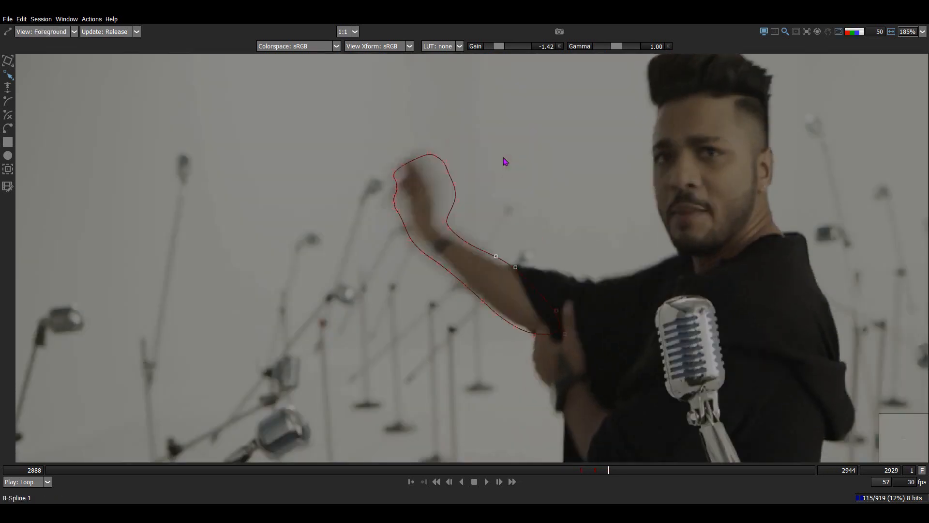
key(z)
key(x)
scroll(384, 199, up, 3)
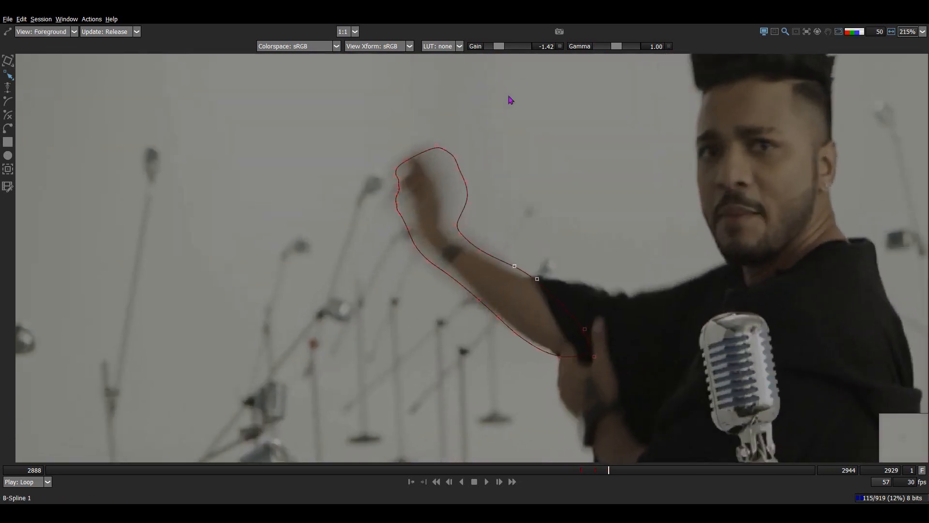
key(Right)
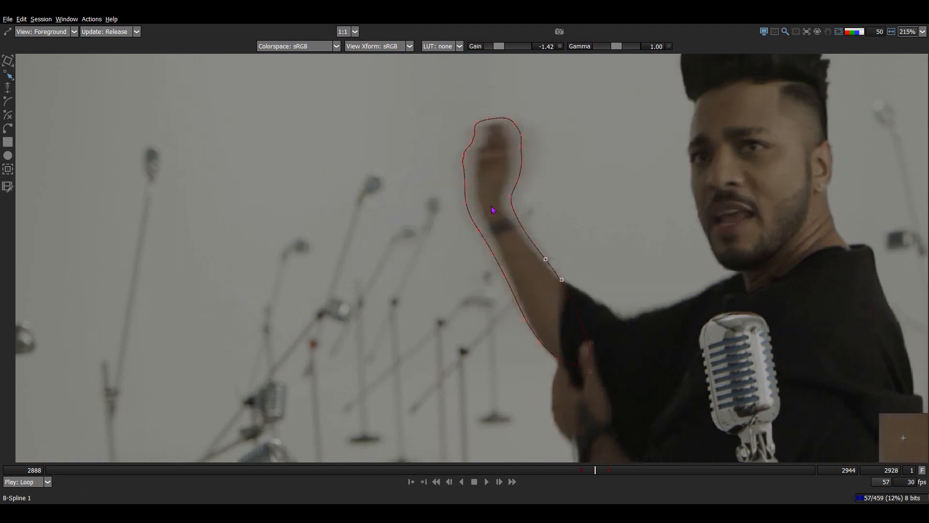
key(Left)
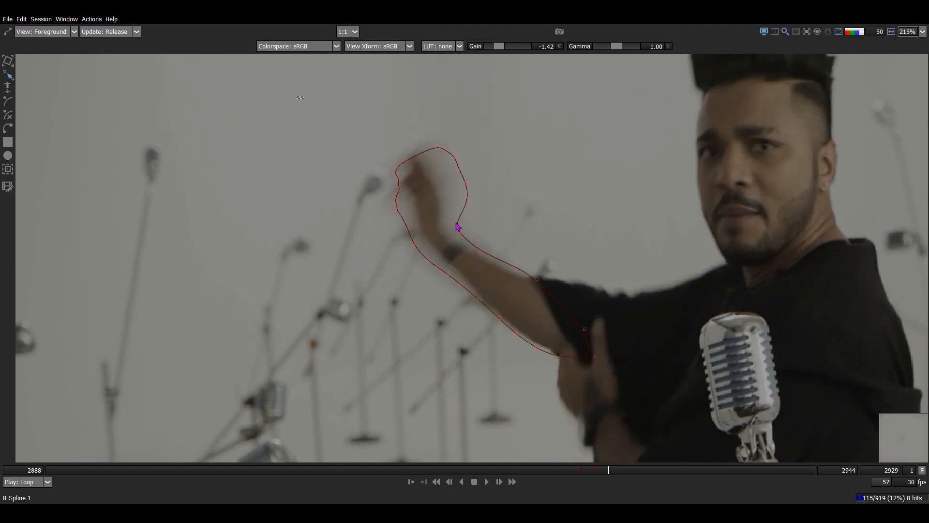
Select all points of the arm spline and review how they follow the arm on frames 2927 to 2929.
drag(296, 96, 647, 414)
key(Left)
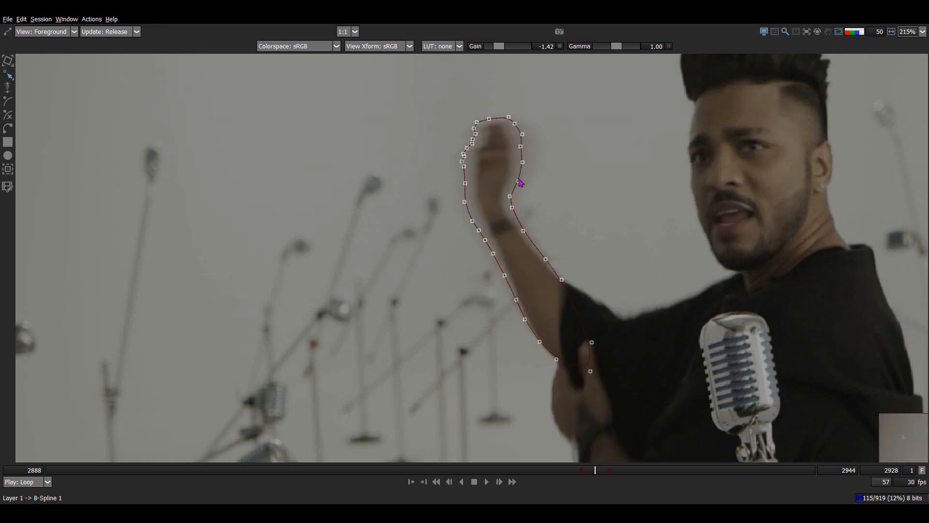
key(Left)
key(Right)
key(Left)
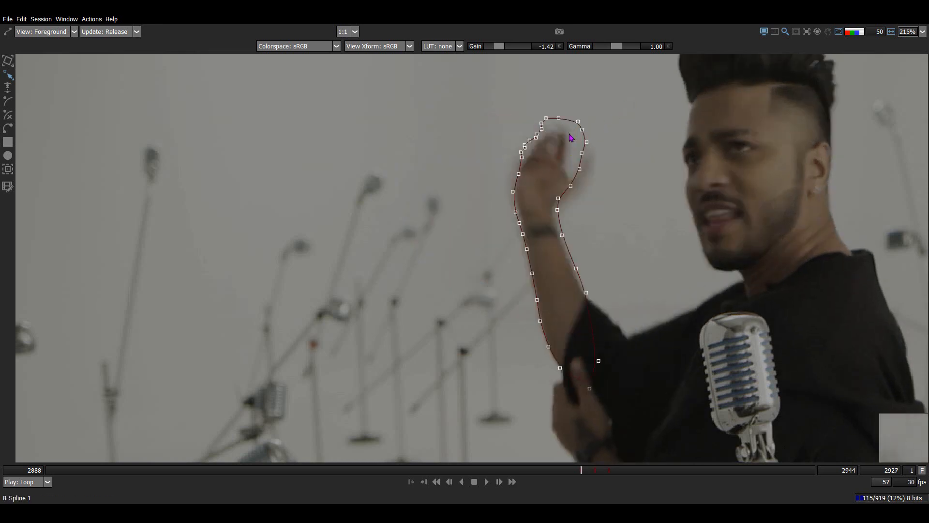
key(Right)
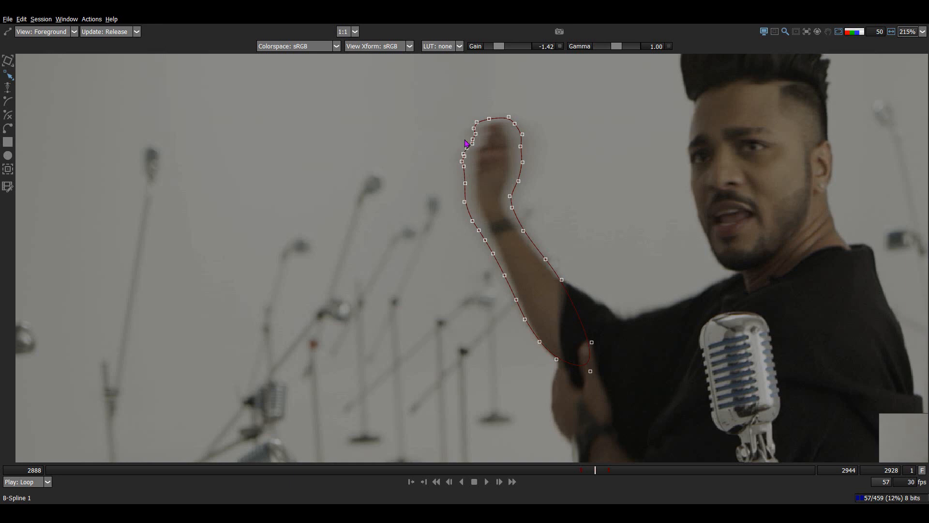
Key B-Spline 1 hidden on frames 2927 and 2929 and at 100 opacity on frame 2928 only.
key(Tab)
drag(468, 121, 482, 214)
key(Left)
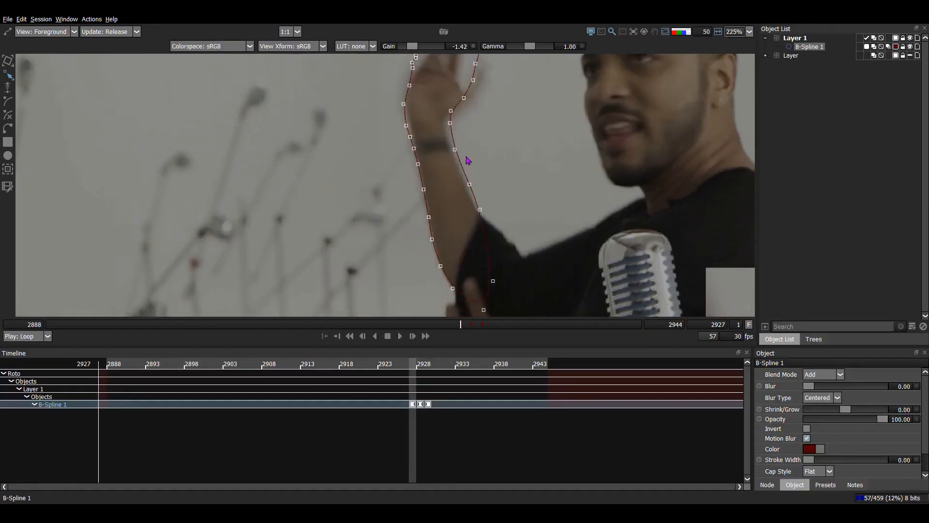
click(867, 47)
key(Right)
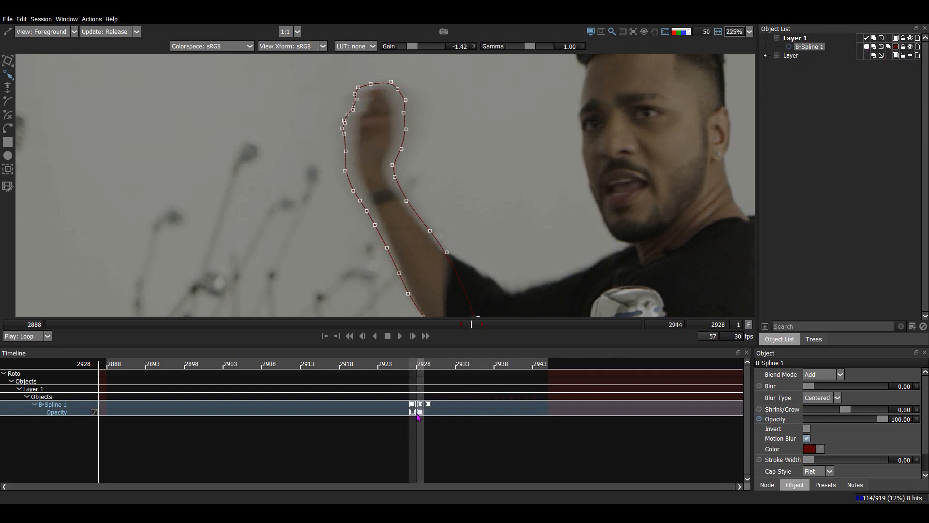
key(Right)
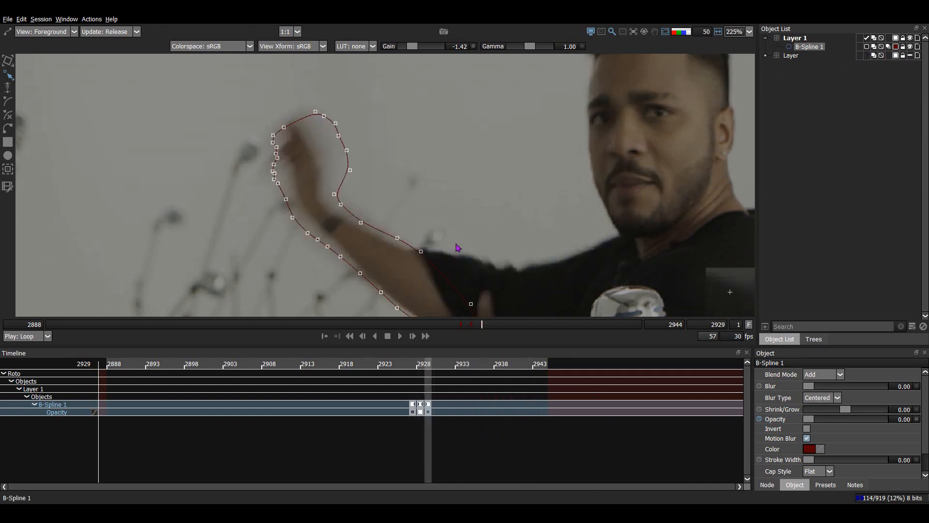
click(483, 190)
Go through frames 2927 to 2929 in the output and foreground views to check on which frames the arm matte appears.
key(Left)
key(3)
key(Left)
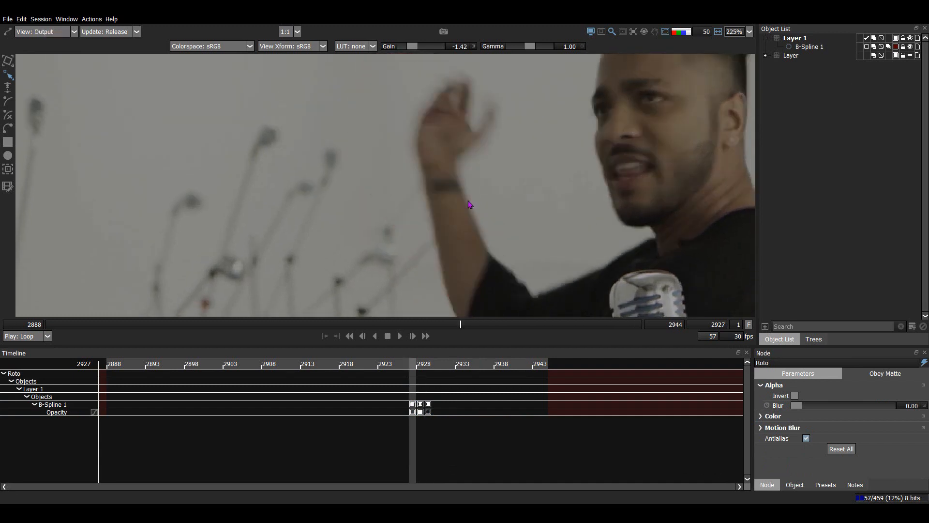
key(Right)
key(Right)
key(Left)
key(Right)
key(Left)
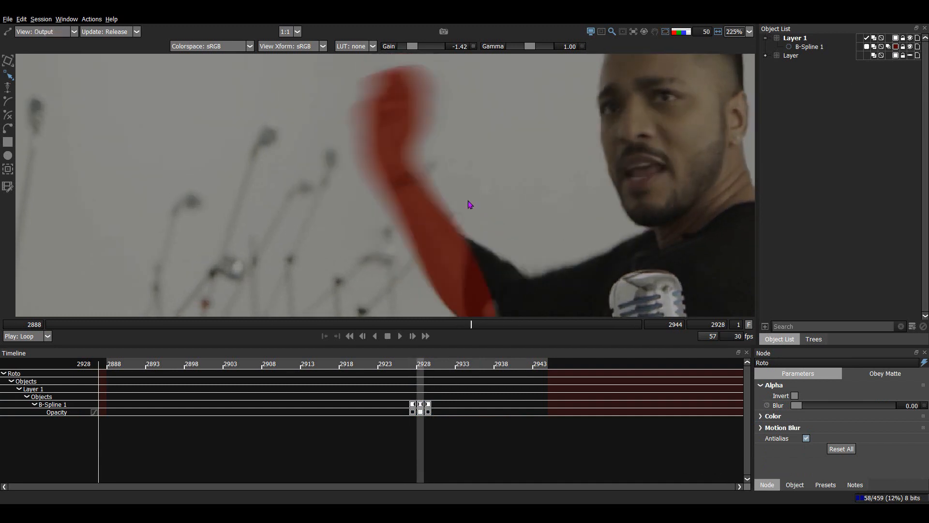
key(Right)
key(Right)
key(Left)
key(Left)
key(Left)
key(Right)
key(1)
scroll(461, 186, down, 2)
key(Left)
key(Right)
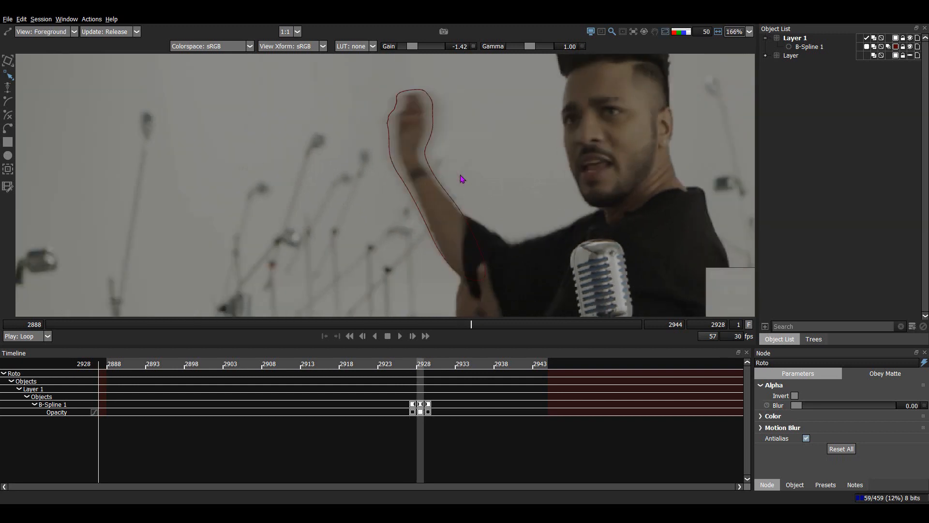
On frame 2929, start a new B-spline inside the black sleeve and trace the upper forearm edge to the wrist.
key(Right)
key(F2)
scroll(452, 208, up, 2)
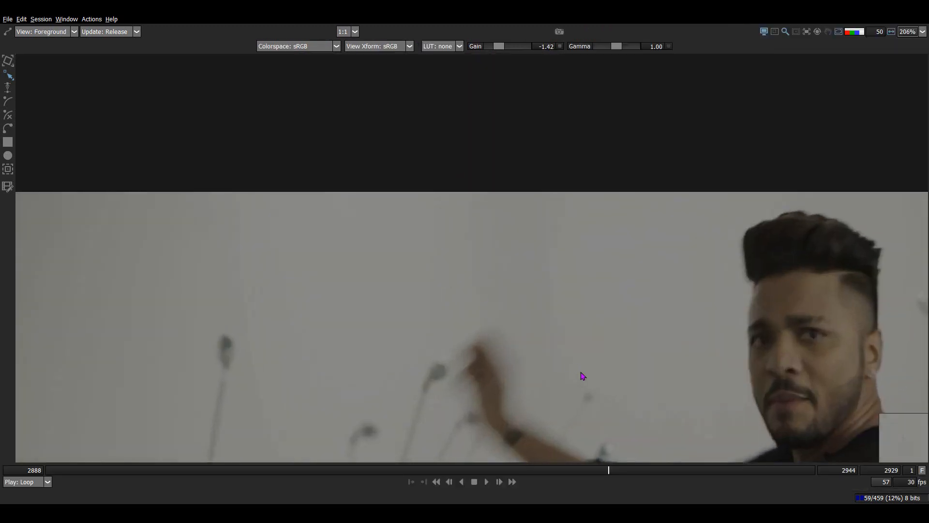
drag(582, 377, 514, 156)
scroll(522, 354, up, 4)
drag(548, 306, 518, 382)
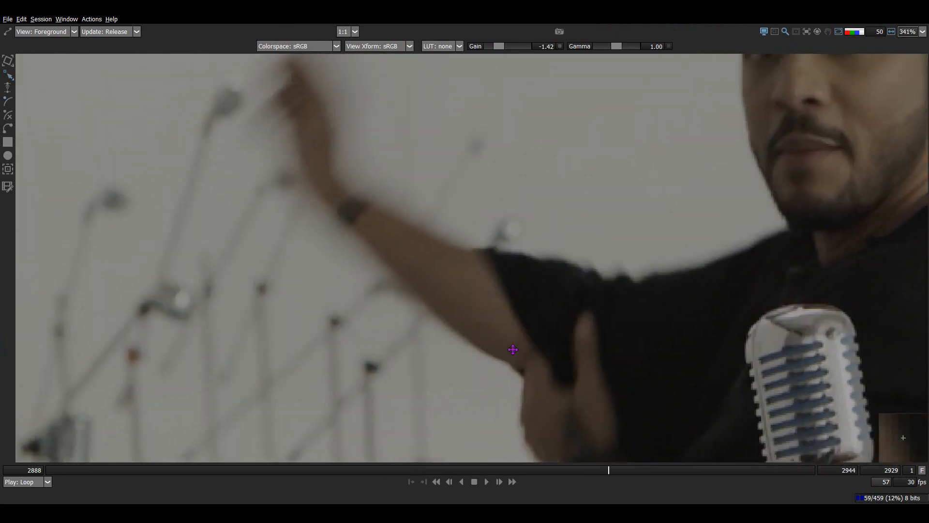
drag(519, 293, 515, 347)
scroll(515, 347, up, 1)
click(549, 339)
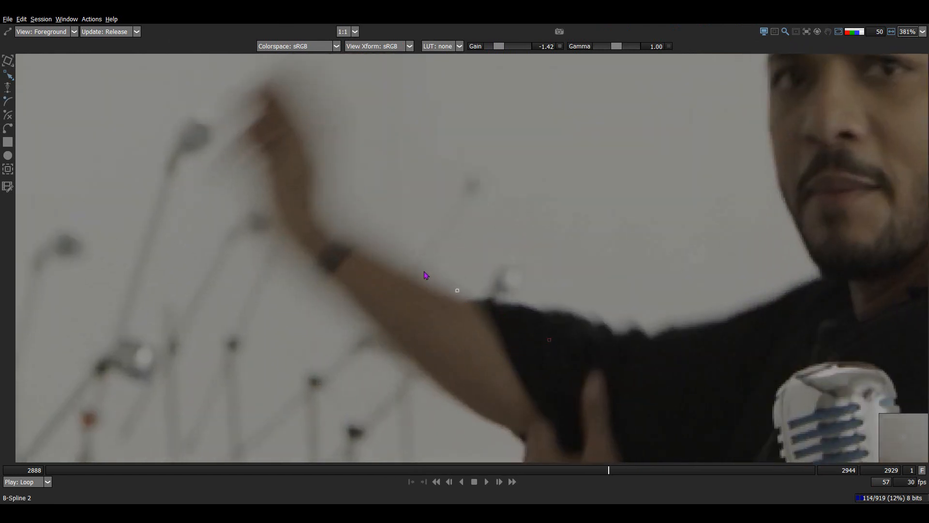
click(384, 257)
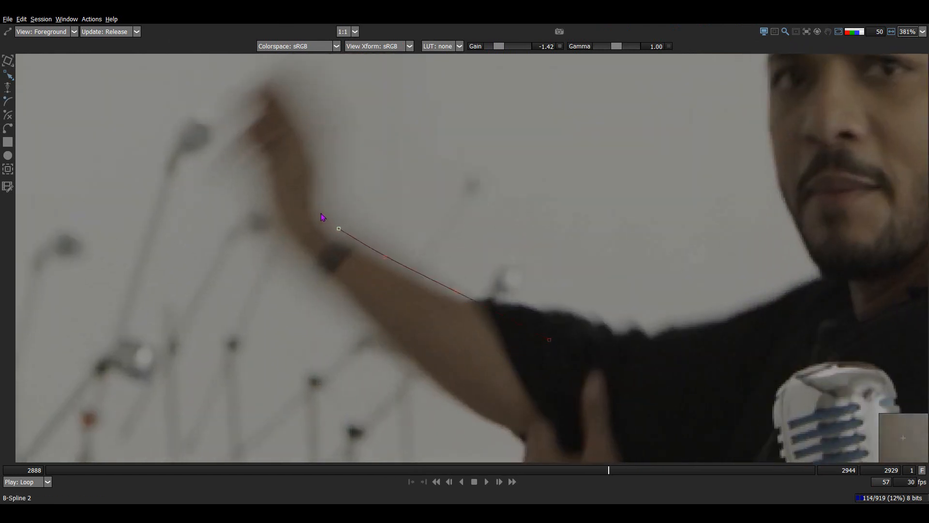
click(326, 213)
Continue the new B-spline from the wrist along the inside of the motion trail, over the fingertips and around the fingers.
scroll(353, 264, up, 1)
drag(353, 265, 384, 373)
click(360, 268)
drag(370, 297, 386, 362)
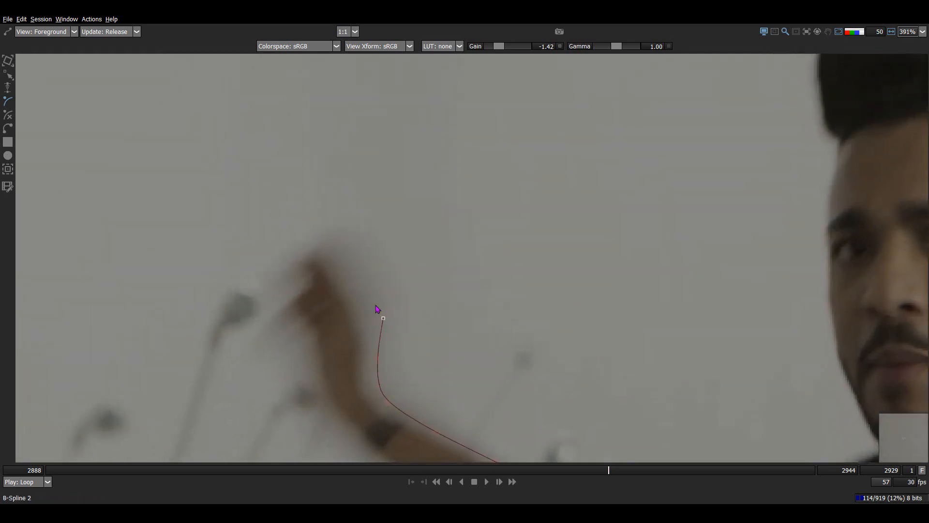
click(359, 264)
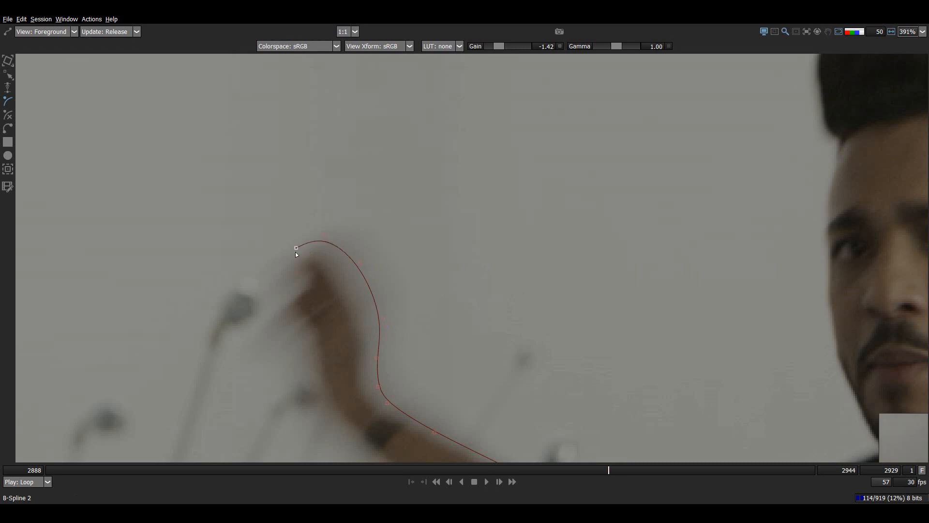
click(282, 265)
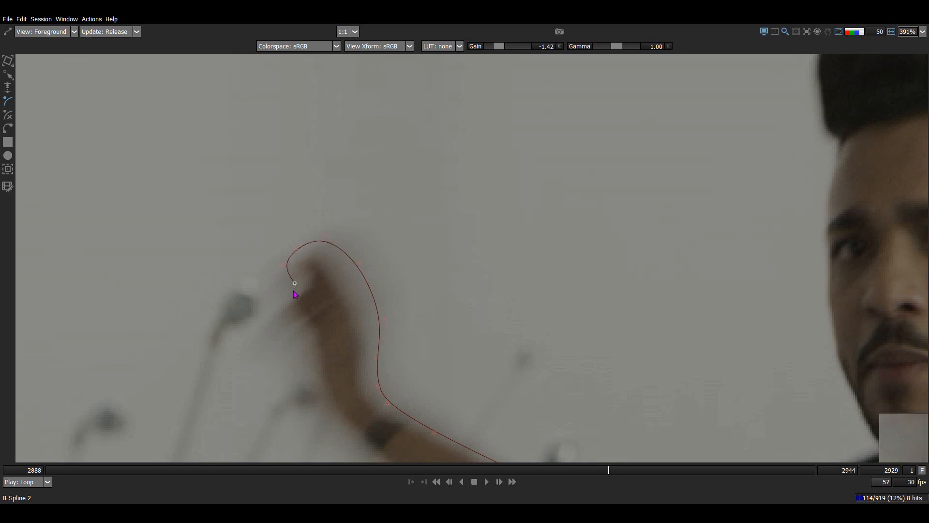
click(275, 310)
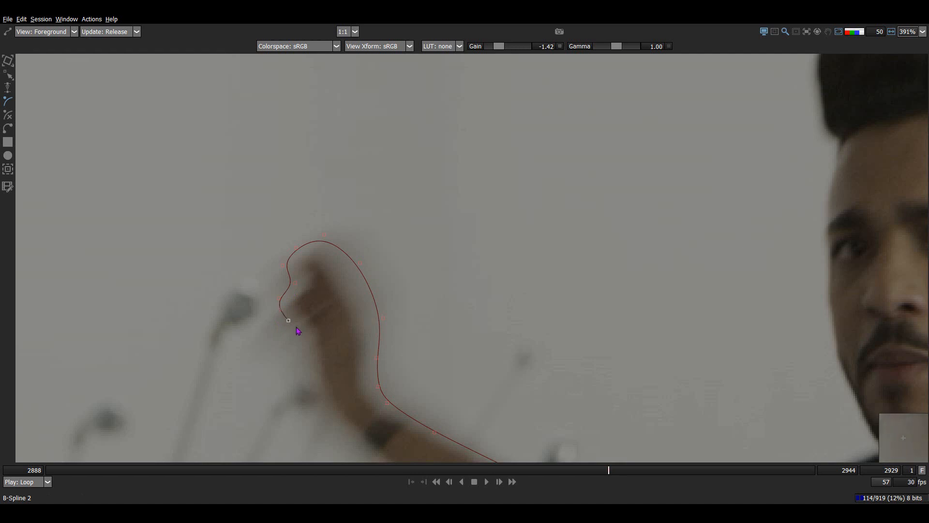
Trace the new B-spline from the fingers down the outer hand, past the wristband and along the lower forearm edge.
click(304, 366)
drag(309, 388, 313, 288)
click(322, 309)
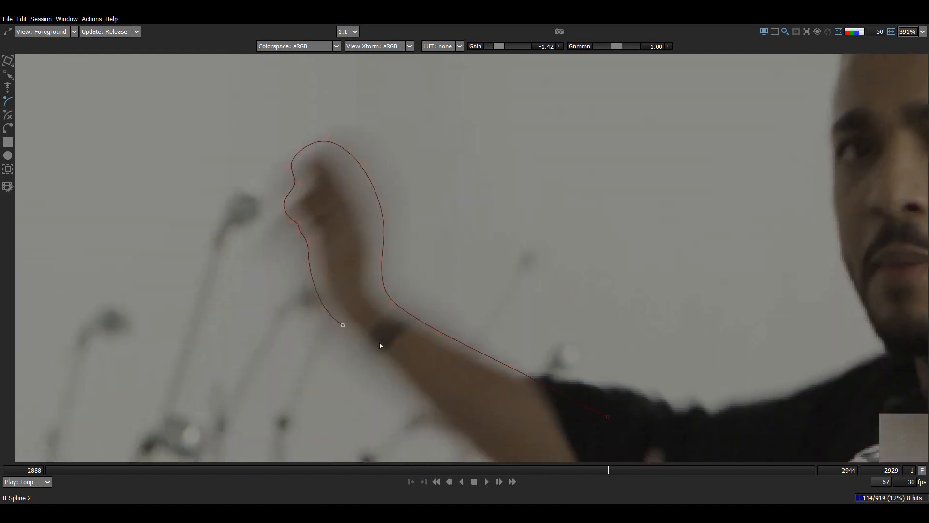
drag(379, 343, 364, 285)
click(374, 316)
click(429, 365)
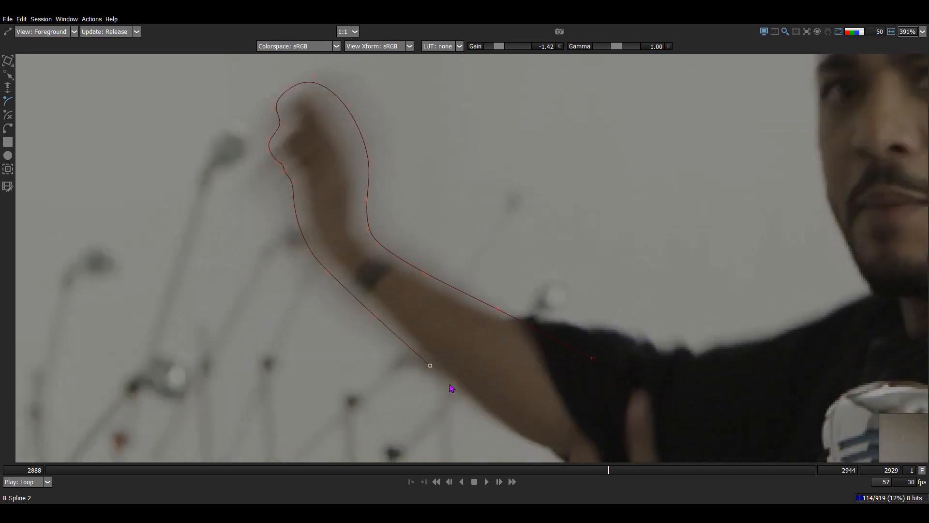
Extend the B-spline along the rest of the lower forearm to the elbow and close the shape inside the black sleeve.
drag(450, 385, 439, 343)
click(454, 356)
click(488, 383)
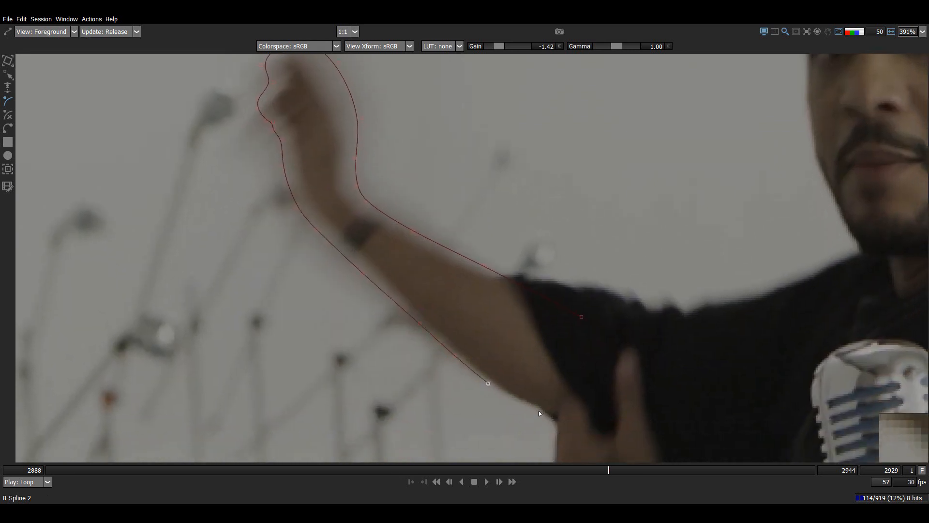
click(580, 414)
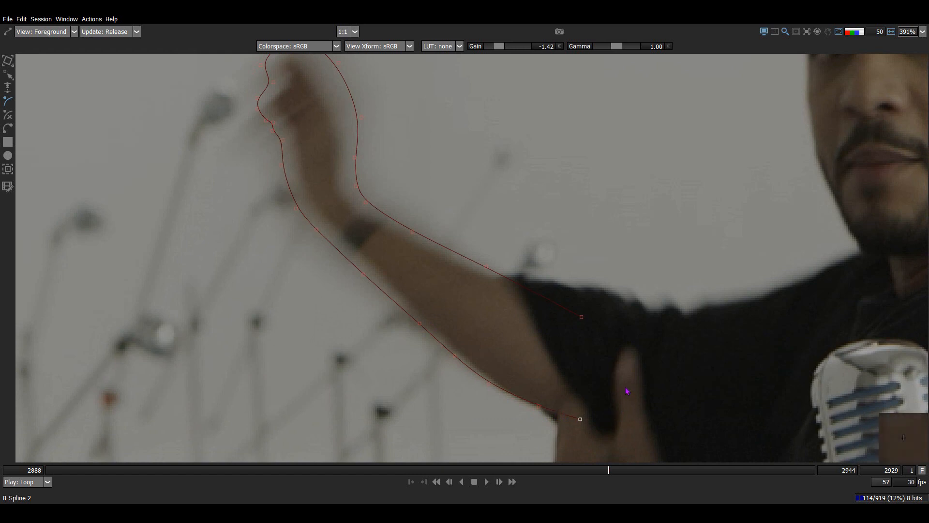
click(582, 317)
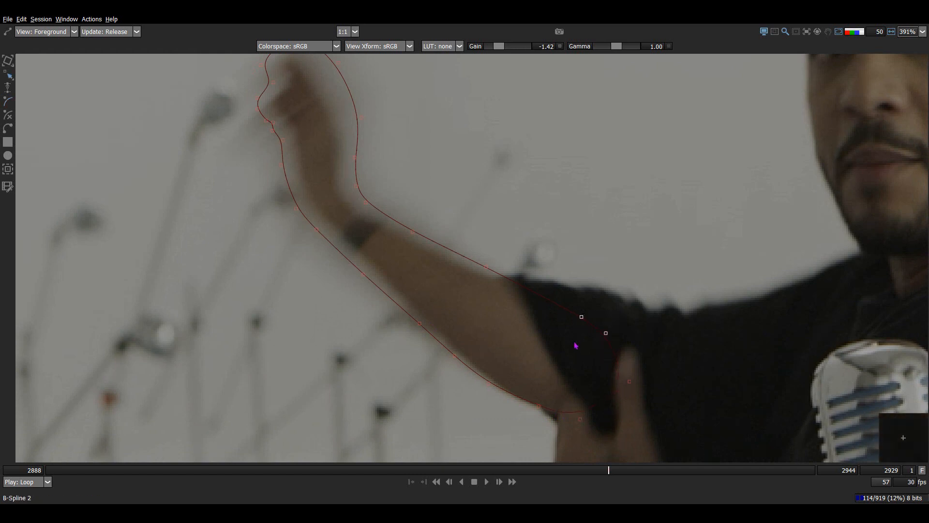
Adjust the new B-spline's points along the wrist, upper hand and fingertips so the outline follows the motion-blurred hand.
drag(544, 244, 478, 308)
drag(465, 266, 493, 344)
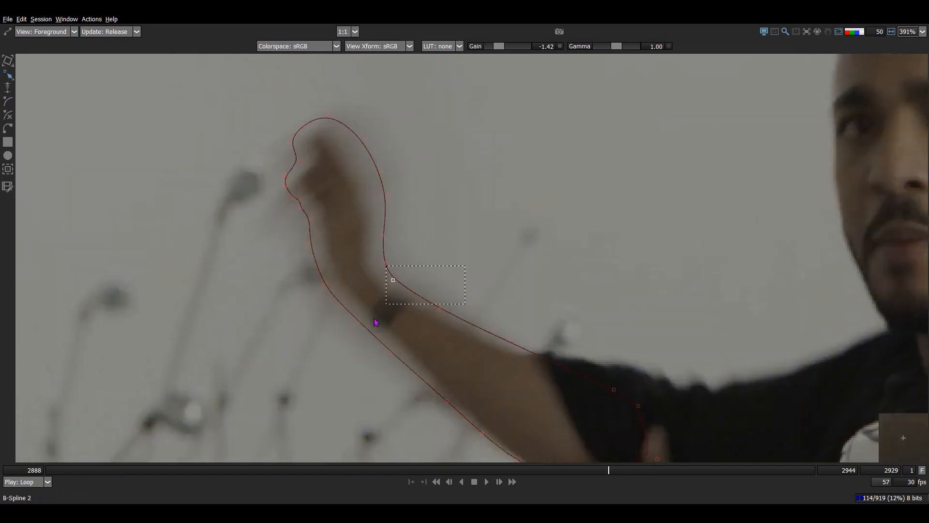
drag(404, 210, 414, 288)
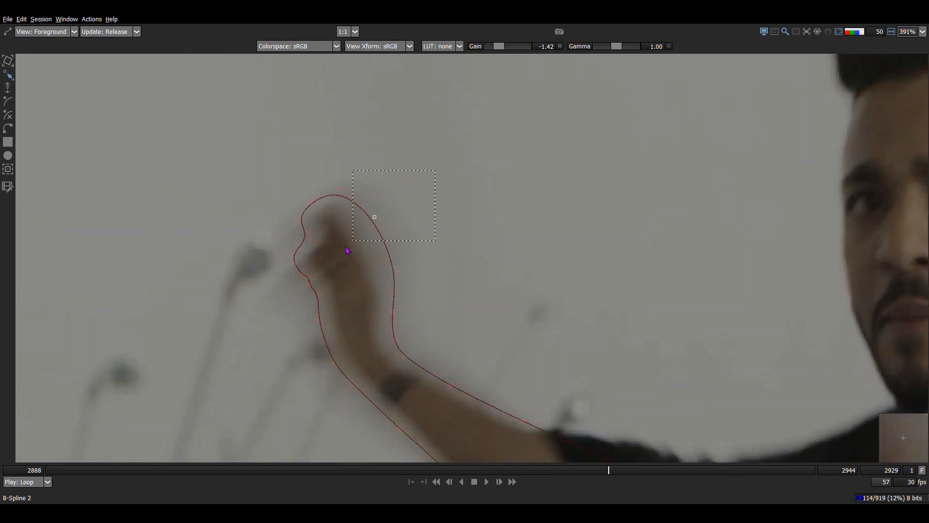
drag(293, 182, 353, 226)
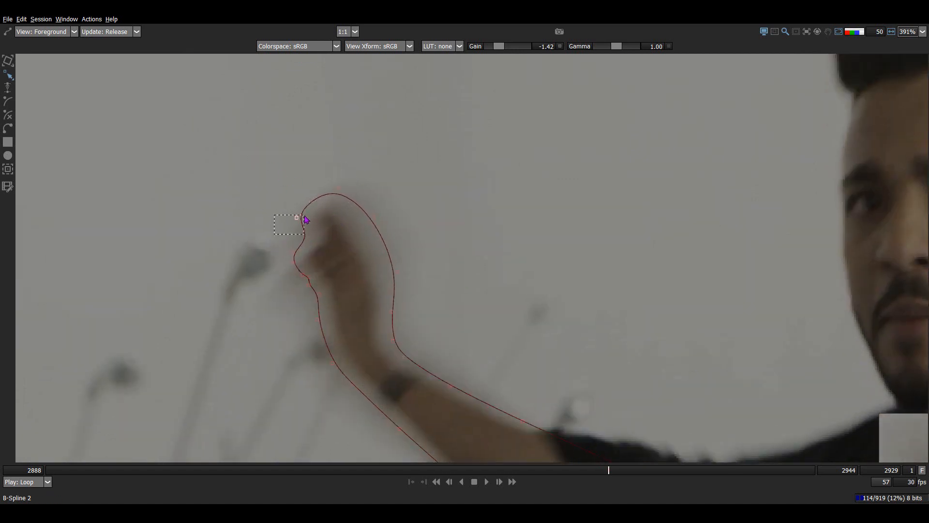
drag(269, 250, 291, 290)
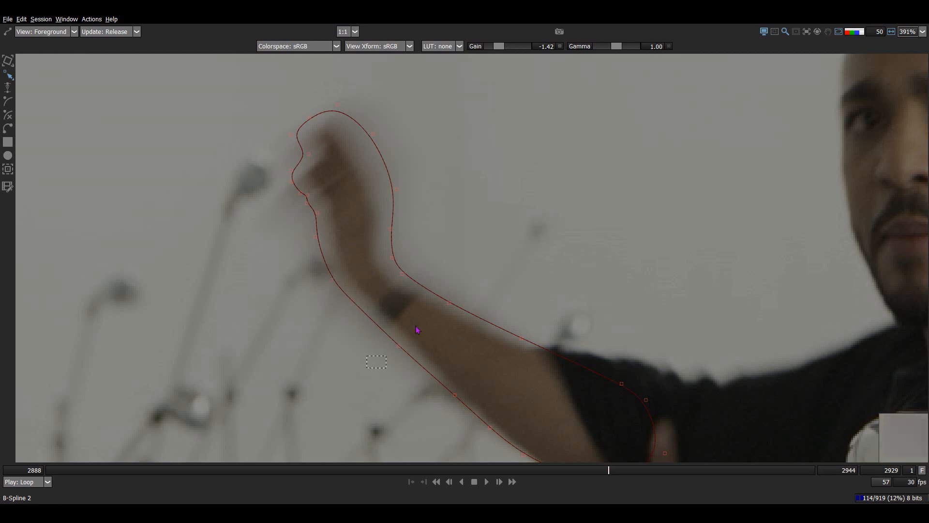
Refine the B-spline's points along the lower forearm and around the elbow to fit the arm's blurred lower edge.
drag(410, 417, 406, 305)
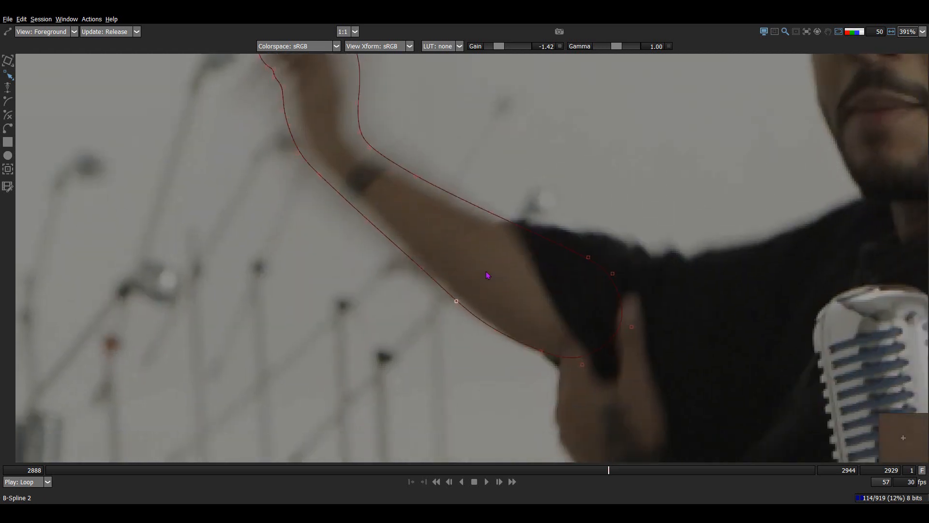
drag(463, 351, 445, 366)
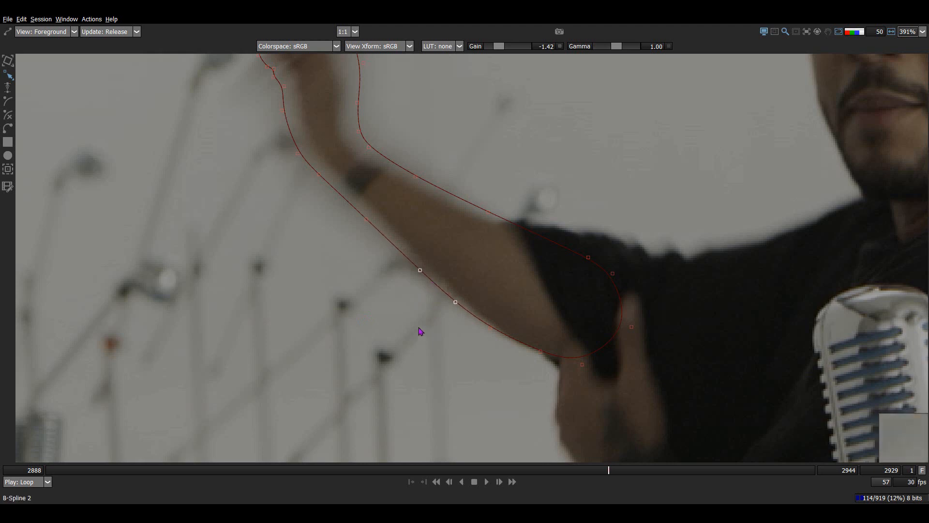
drag(491, 299, 467, 265)
drag(449, 340, 525, 286)
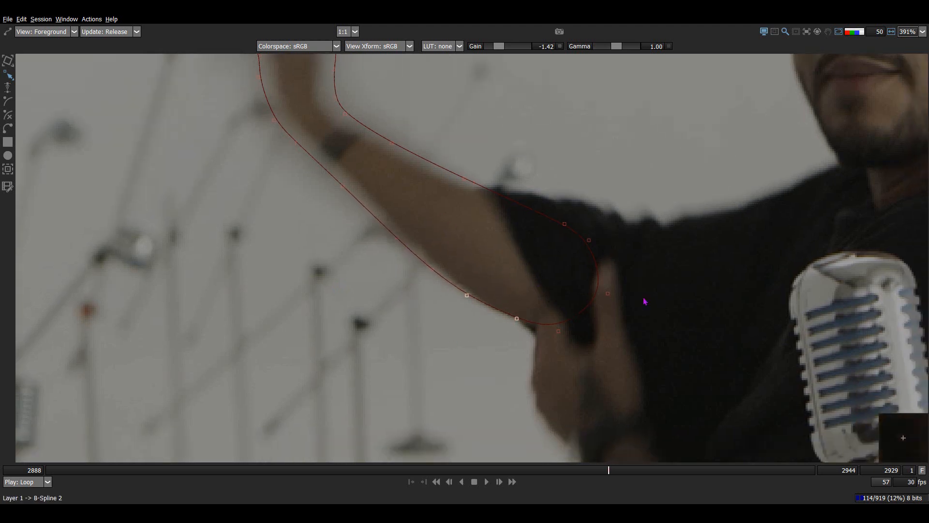
drag(661, 297, 483, 407)
drag(372, 214, 433, 392)
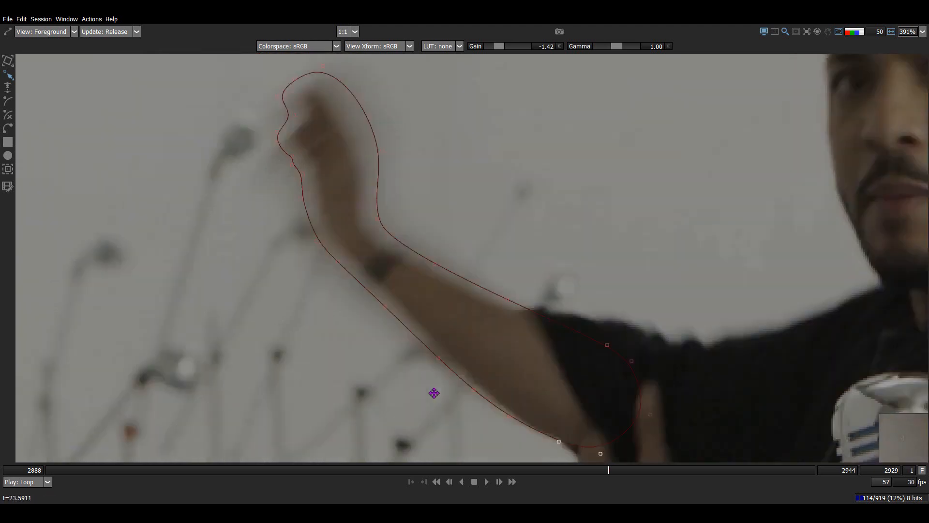
Shift the B-spline's points around the fingers and outer hand outward to cover more of the blur trail.
drag(344, 178, 345, 169)
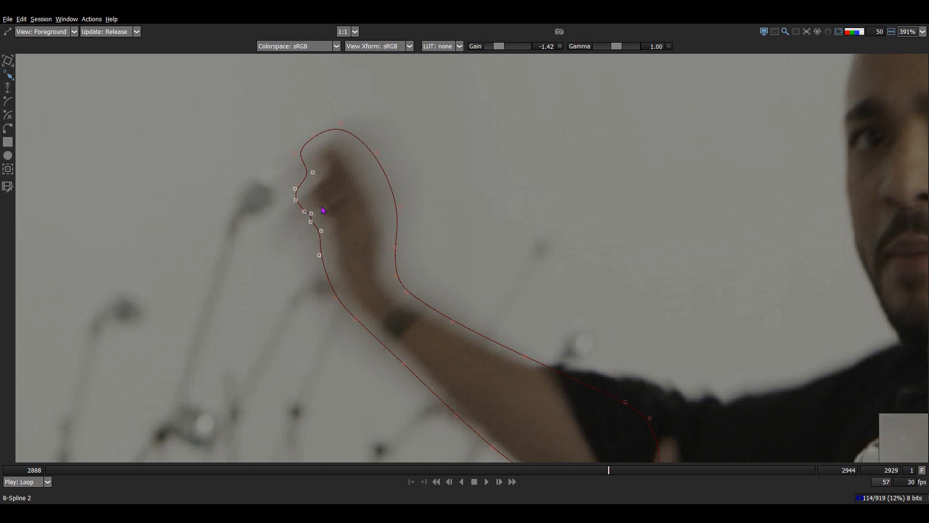
drag(299, 222, 268, 250)
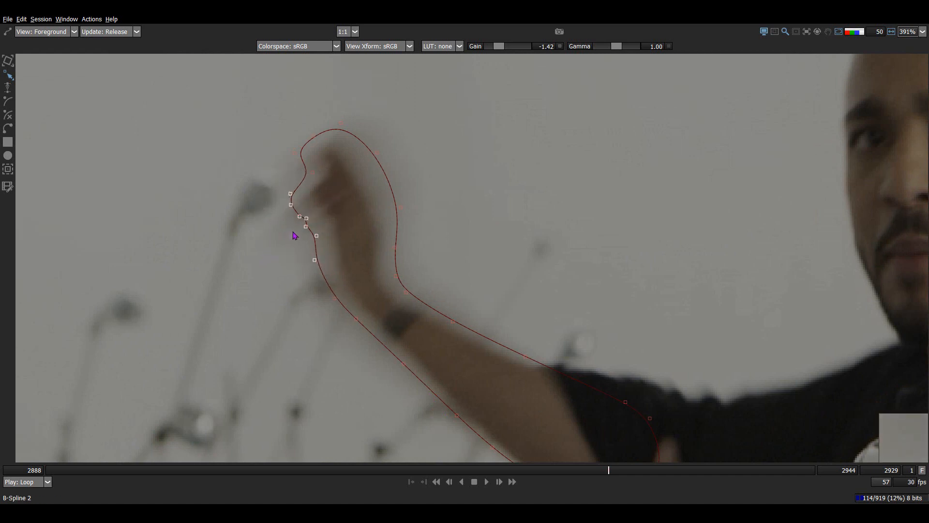
key(shift+Down)
key(Left)
key(Left)
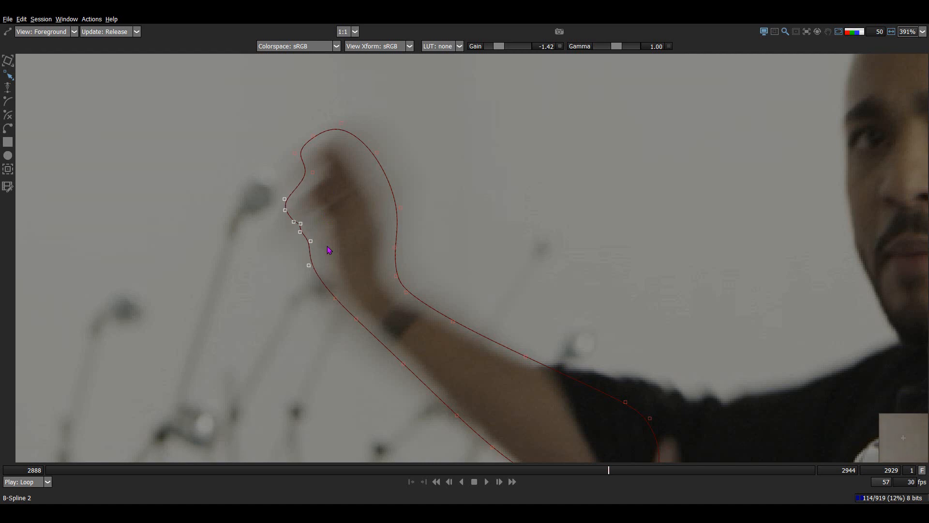
key(Right)
key(Right)
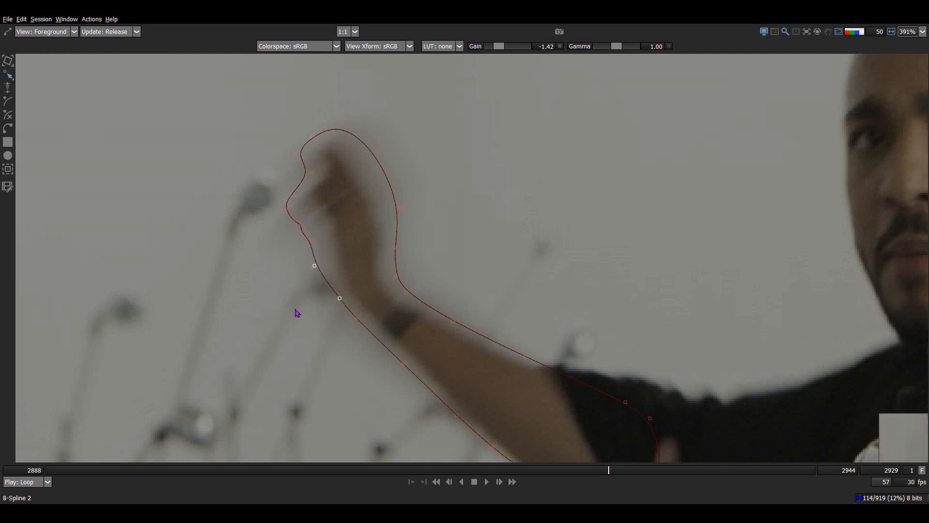
Fine-tune the B-spline's points around the thumb side and over the fingertips with small nudges.
drag(348, 181, 241, 272)
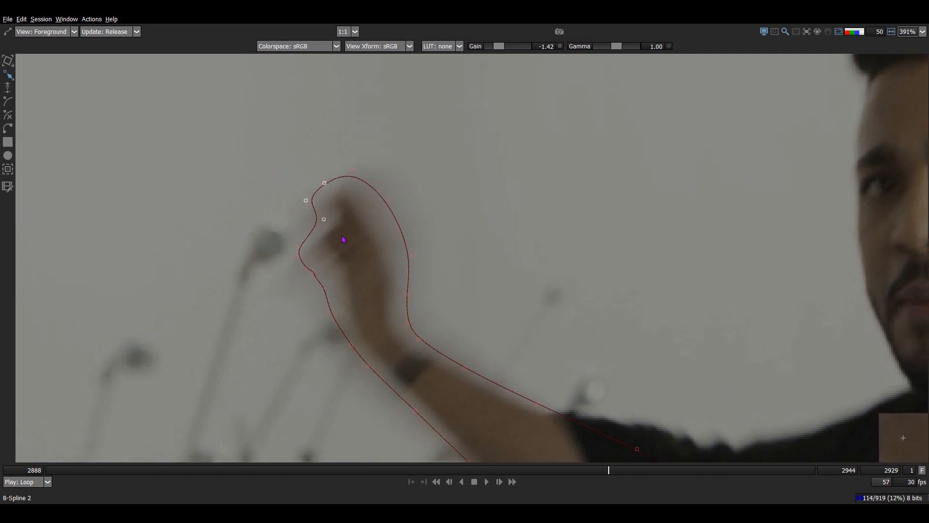
drag(315, 130, 414, 208)
key(Left)
key(Left)
key(Left)
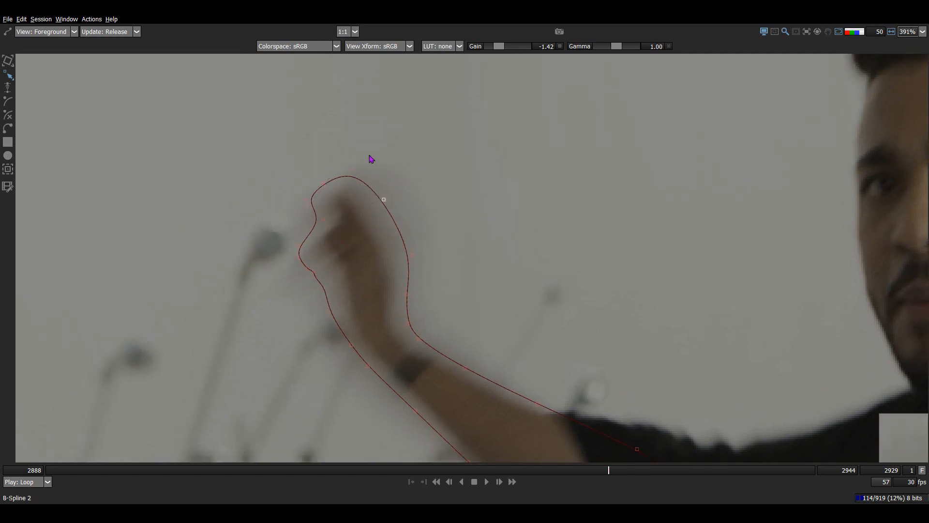
key(Up)
key(Up)
Adjust the B-spline's points along the upper forearm edge between the wristband and the black sleeve.
drag(370, 153, 444, 350)
drag(452, 284, 393, 347)
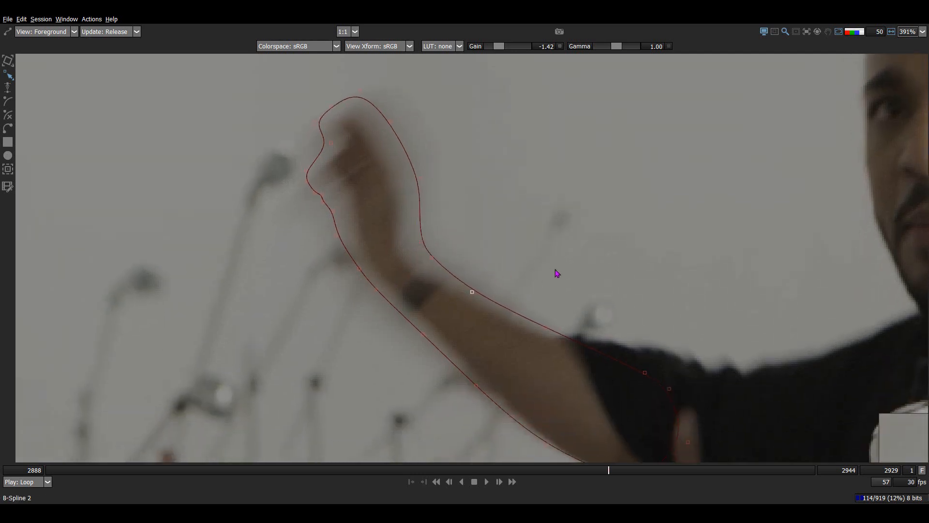
scroll(576, 296, down, 3)
drag(635, 276, 553, 360)
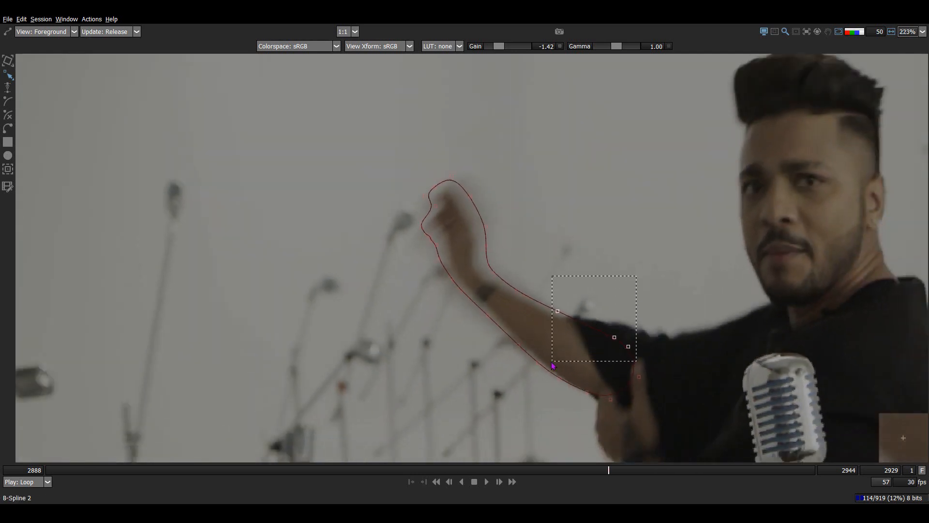
scroll(600, 305, up, 2)
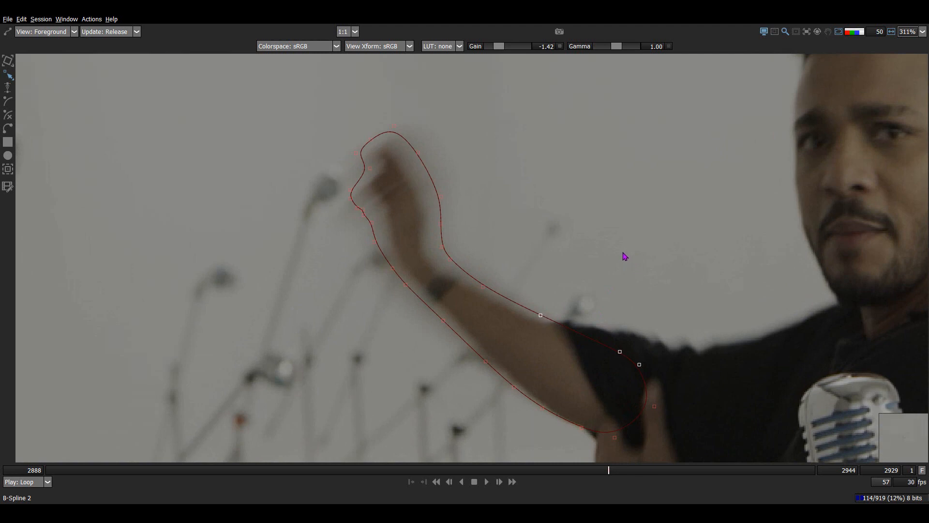
With B-Spline 2 in transform mode, compare frames 2929 and 2930 to judge how far the arm moves.
key(t)
drag(576, 277, 506, 224)
scroll(507, 232, down, 1)
key(x)
key(z)
scroll(505, 298, up, 1)
drag(511, 294, 518, 232)
key(x)
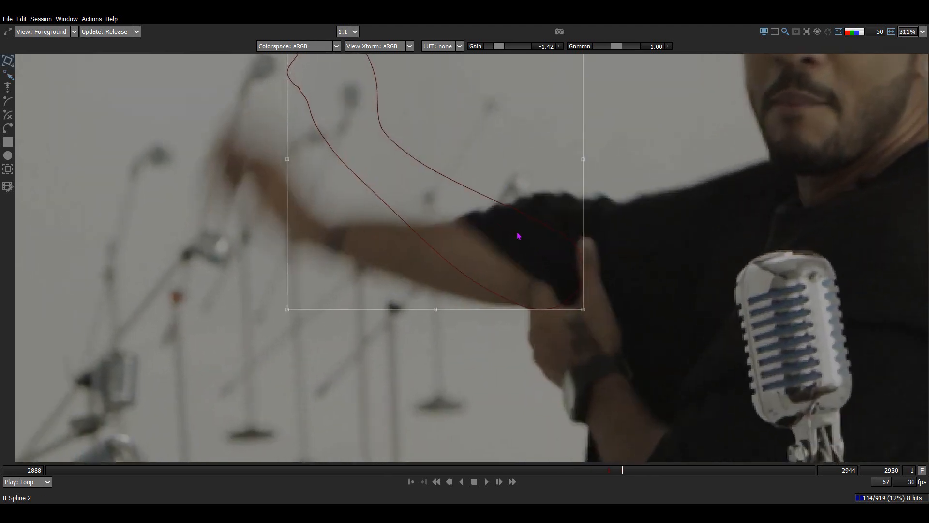
drag(442, 212, 395, 348)
key(z)
key(z)
key(x)
drag(518, 373, 498, 291)
scroll(498, 291, down, 1)
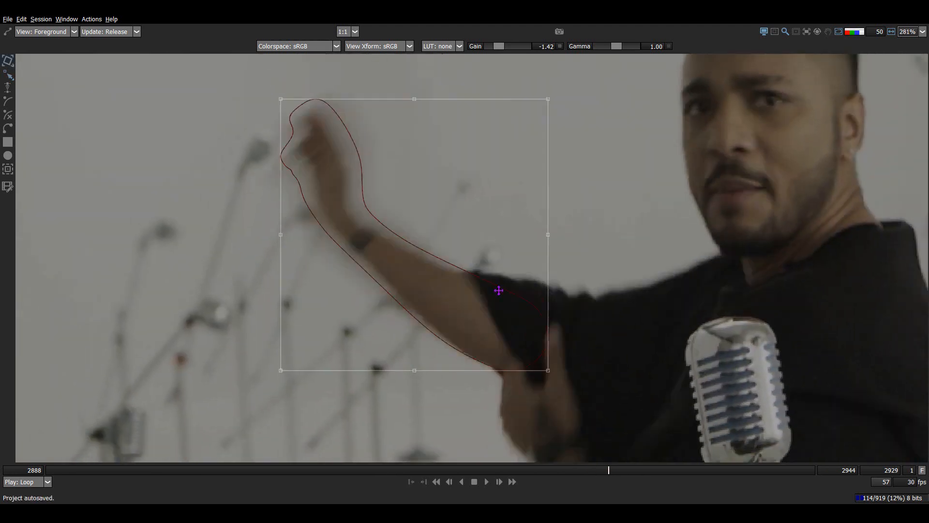
On frame 2928, place the transform pivot at the elbow and rotate B-Spline 2 to match the arm's pose.
key(Left)
scroll(508, 356, up, 1)
key(Right)
key(Left)
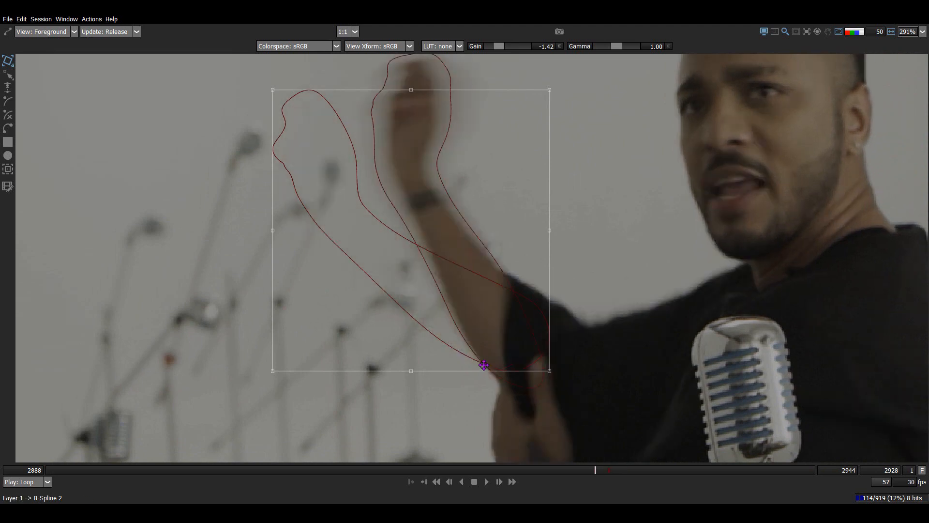
drag(484, 363, 481, 429)
On frame 2930, rotate B-Spline 2 about the elbow so it follows the lowered arm.
key(Right)
key(Right)
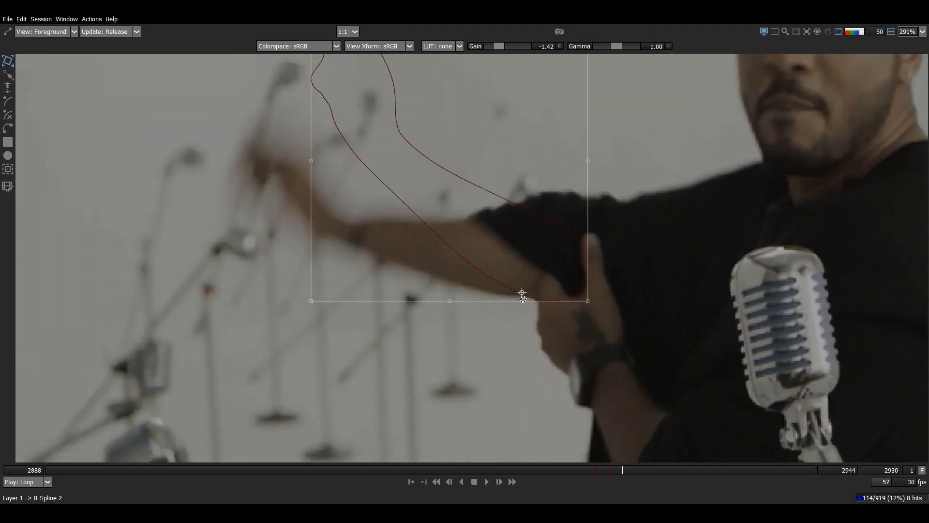
drag(339, 133, 297, 228)
Return to frame 2929, overlay the matte output and turn on motion blur for B-Spline 2.
key(Left)
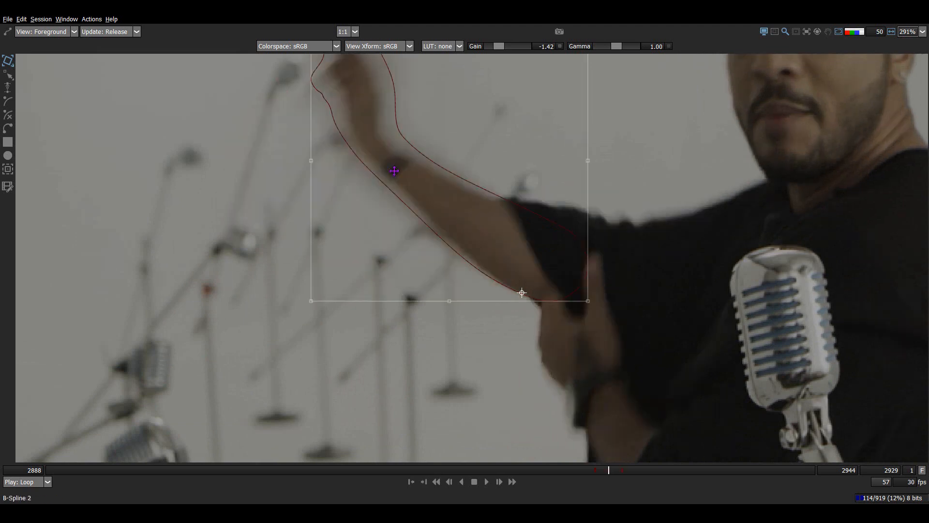
scroll(406, 137, up, 1)
drag(405, 138, 382, 301)
scroll(382, 300, up, 2)
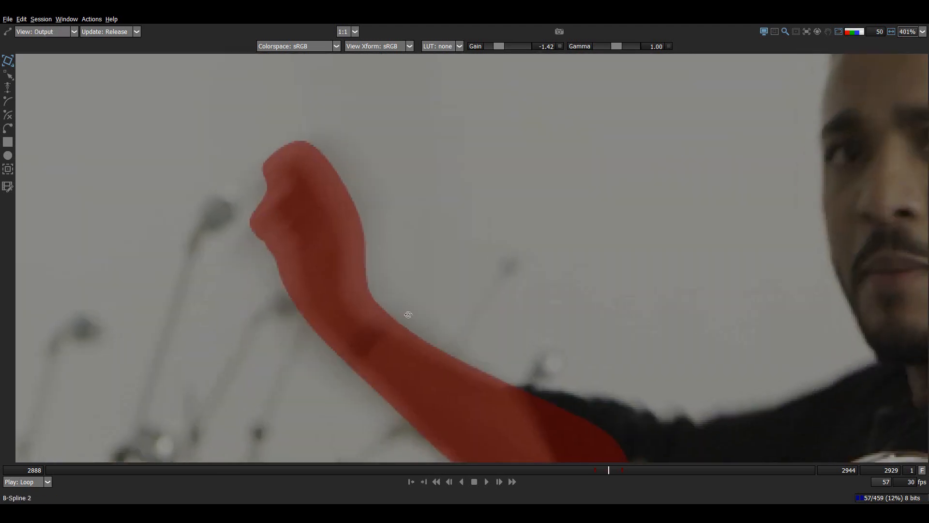
key(3)
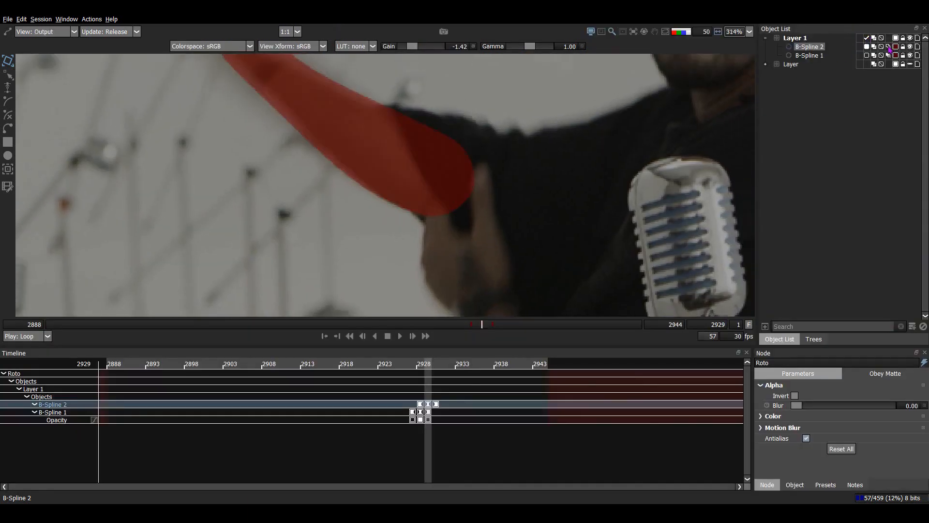
key(1)
Examine B-Spline 2's motion-blurred matte against the hand's real blur on frame 2929, alternating between overlay and plain footage.
scroll(392, 186, up, 1)
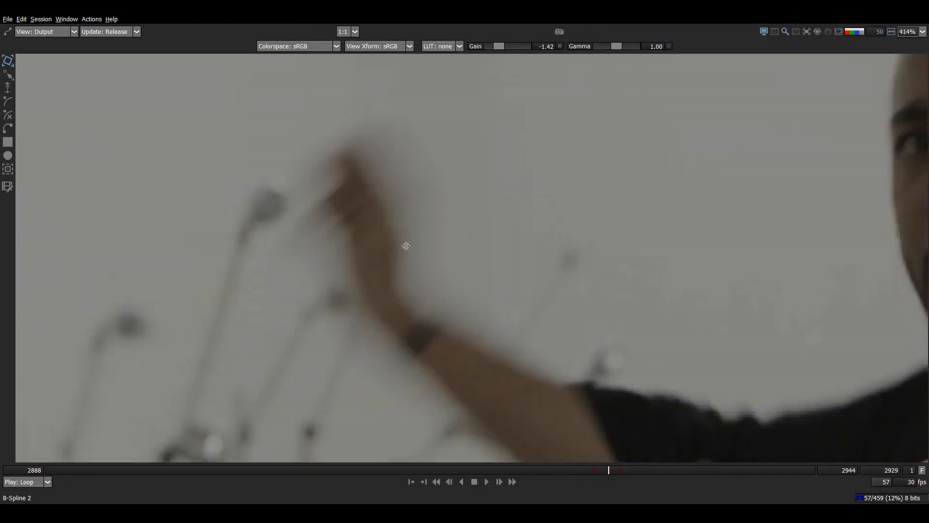
key(1)
scroll(404, 218, up, 5)
key(3)
key(1)
scroll(426, 188, down, 4)
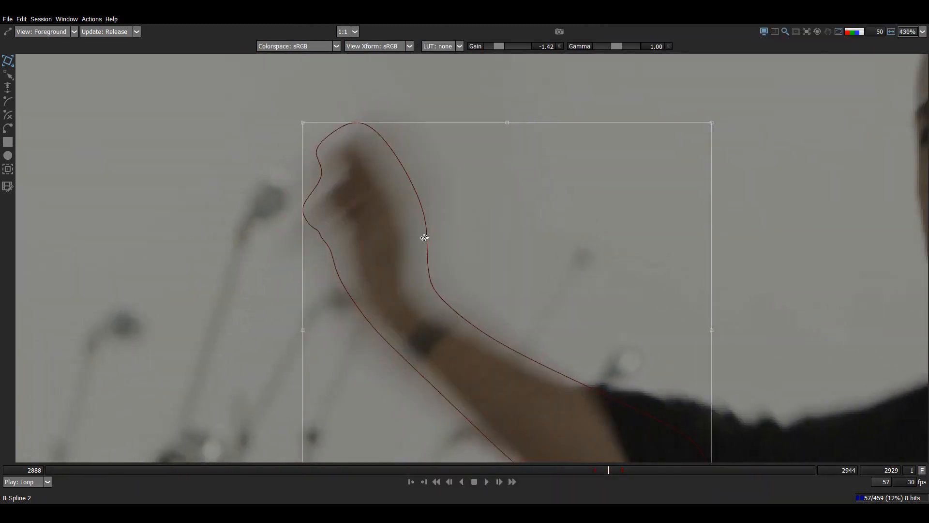
scroll(411, 215, up, 3)
key(1)
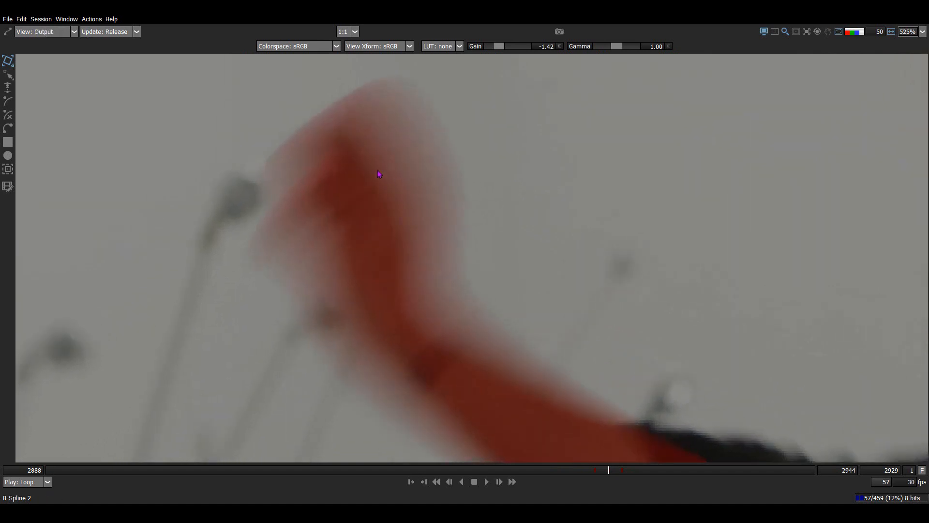
key(a)
key(a)
scroll(385, 181, up, 5)
key(1)
key(a)
key(a)
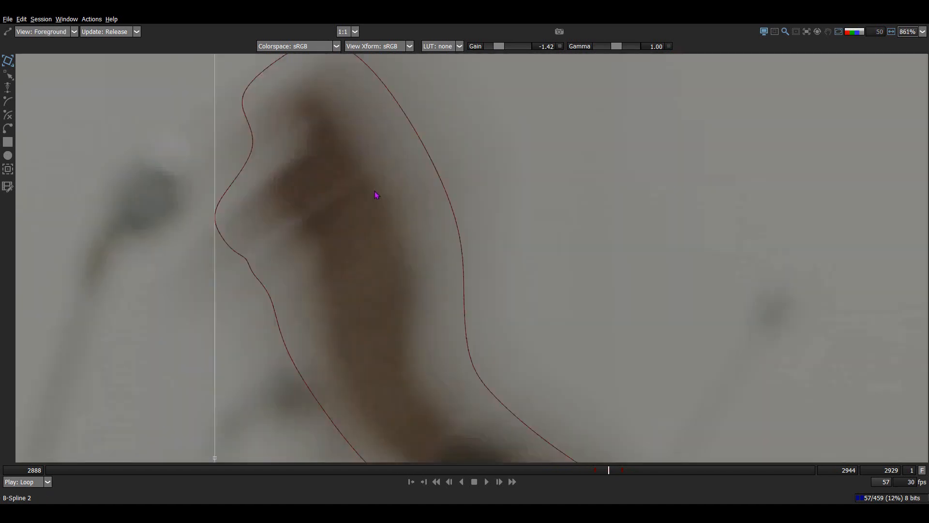
key(3)
key(a)
key(a)
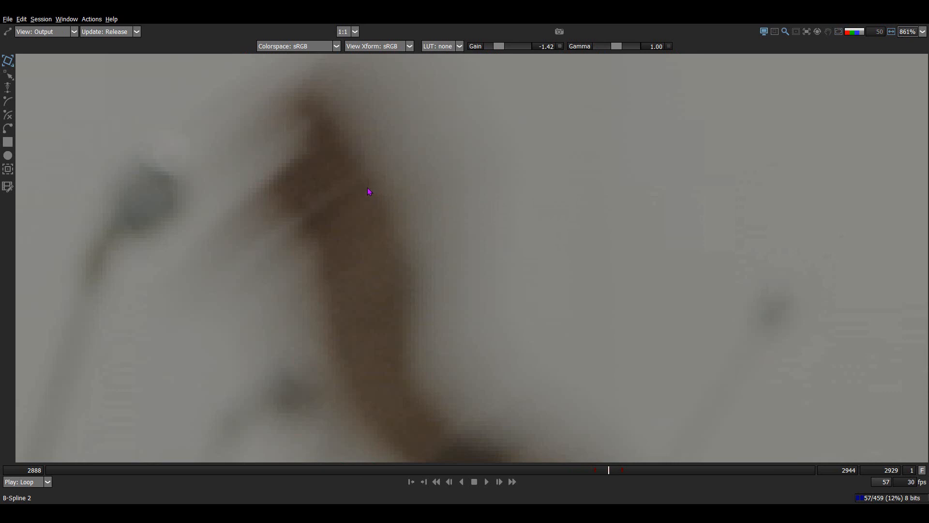
key(a)
key(1)
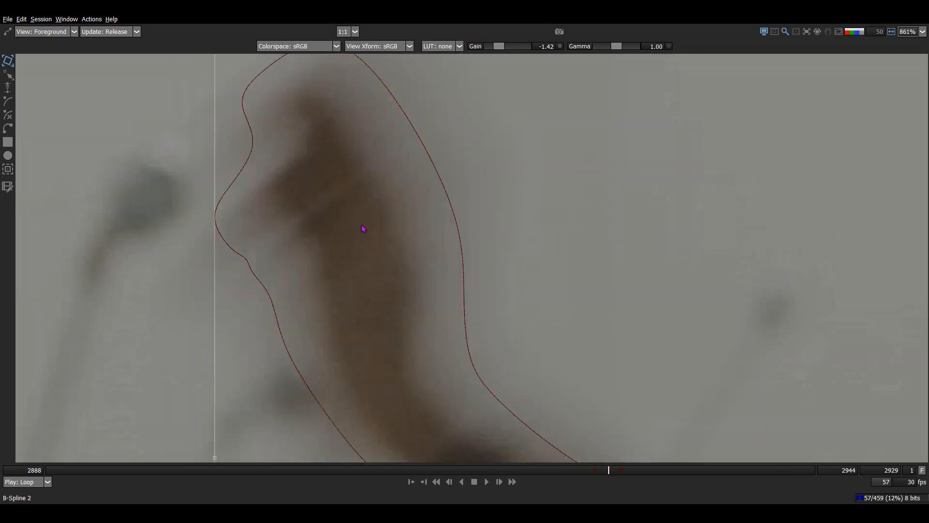
scroll(362, 225, down, 5)
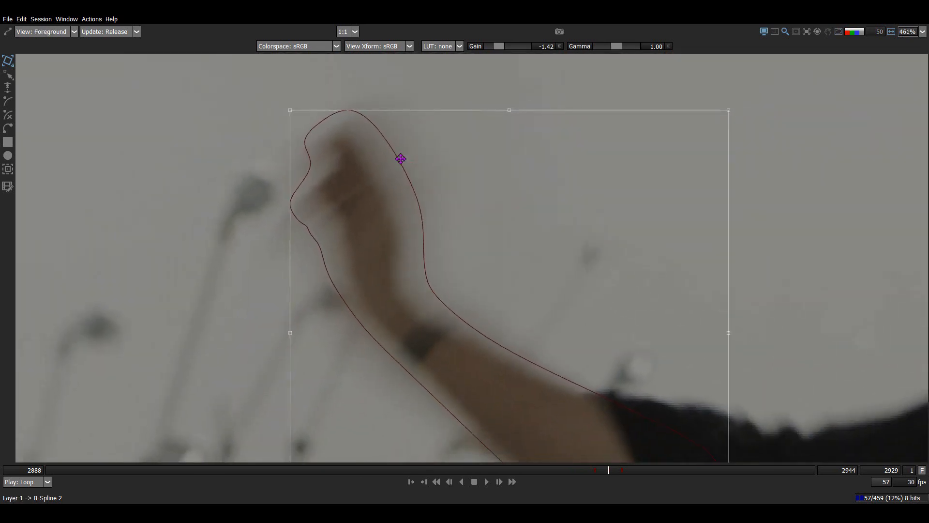
On frame 2930, select all of B-Spline 2's points and slightly adjust the shape's placement with the point transform box.
key(r)
key(Right)
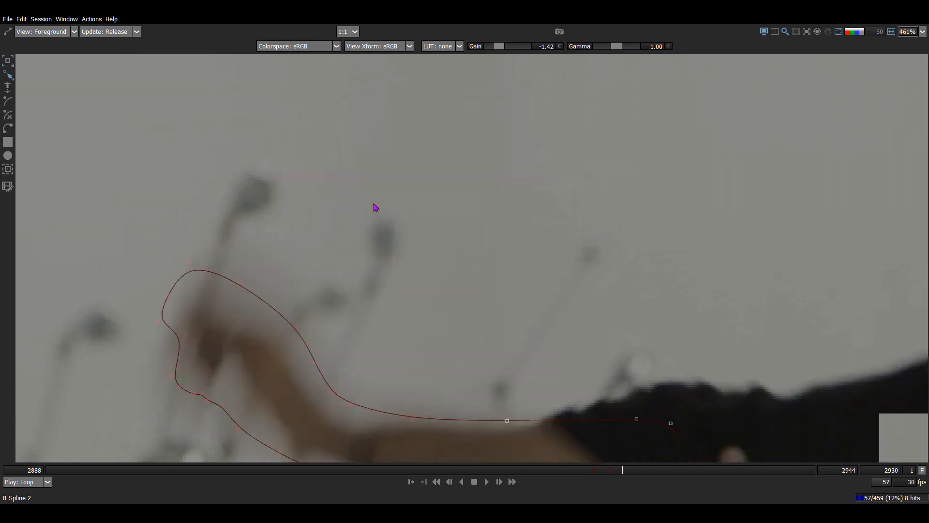
scroll(375, 208, down, 1)
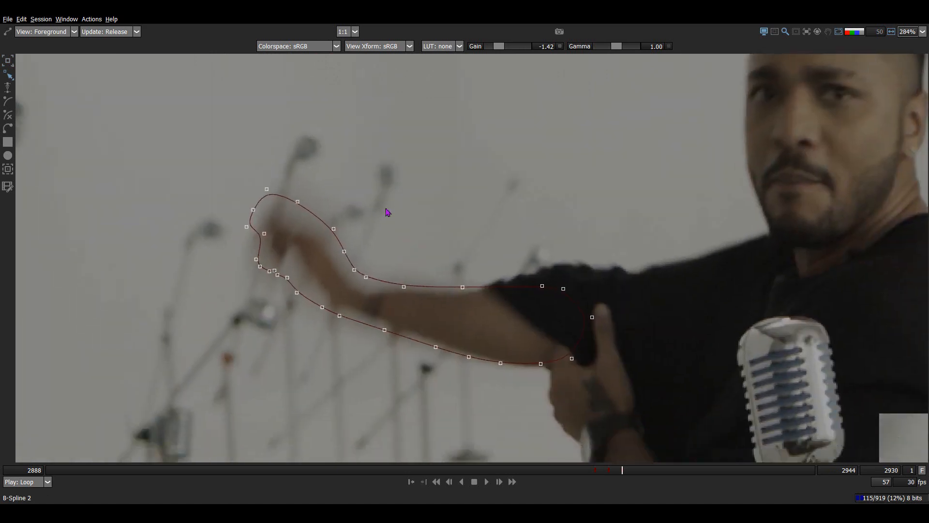
click(477, 289)
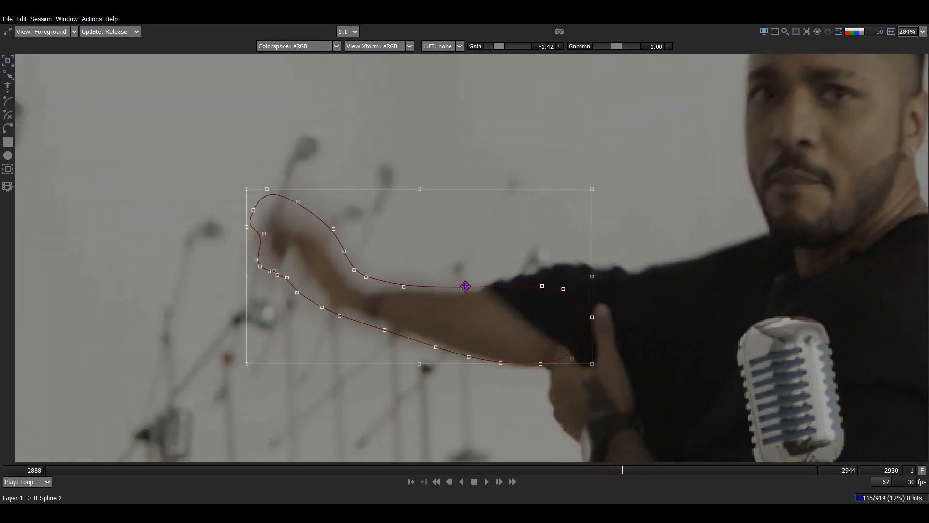
drag(332, 207, 346, 185)
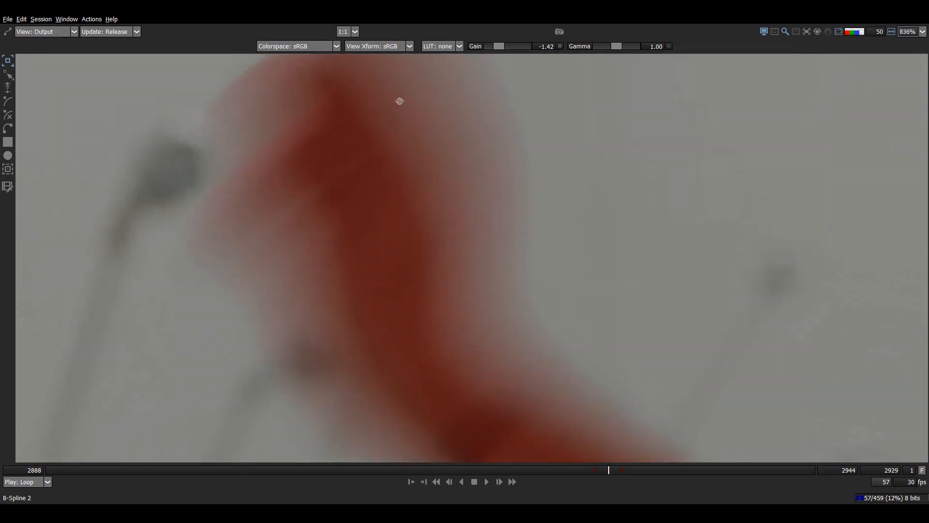
Examine B-Spline 2's motion blur against the hand on frame 2929, alternating between the red overlay, black-and-white matte and plain footage.
key(a)
key(a)
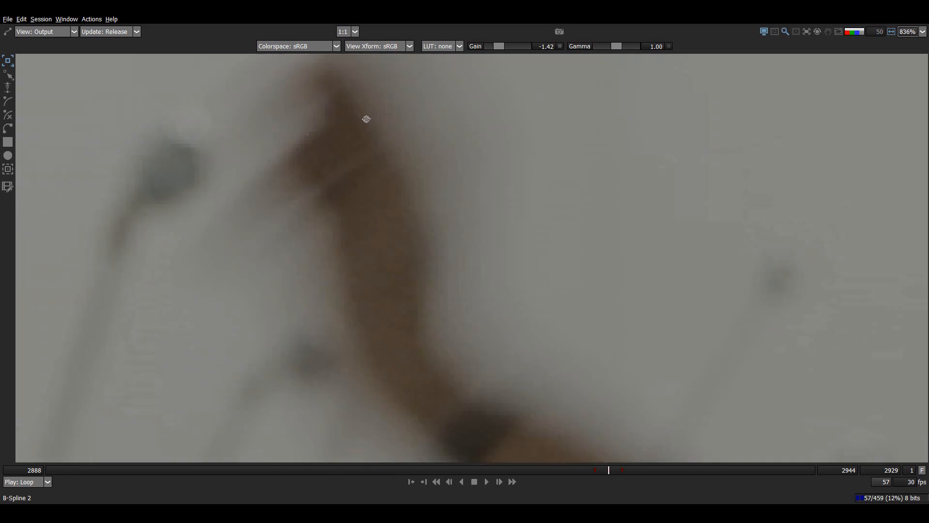
key(a)
key(1)
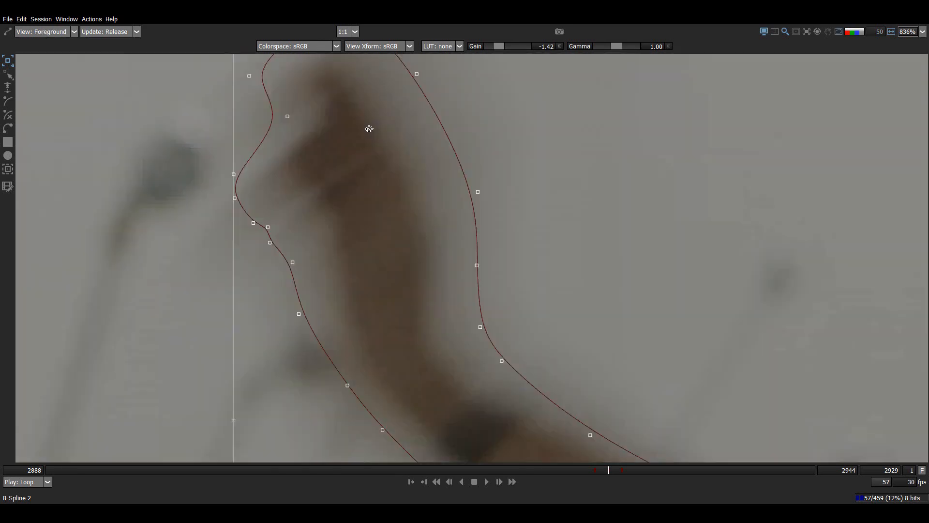
key(3)
key(a)
key(a)
key(a)
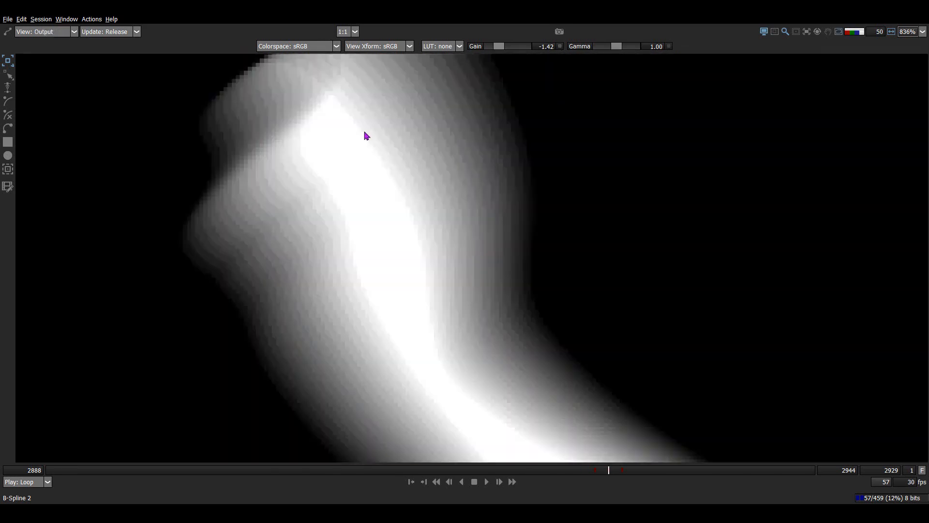
key(a)
key(1)
Check B-Spline 2's outline on frame 2928, then examine the blurred edge around the fist on frame 2929 with and without overlay.
scroll(378, 179, down, 4)
key(z)
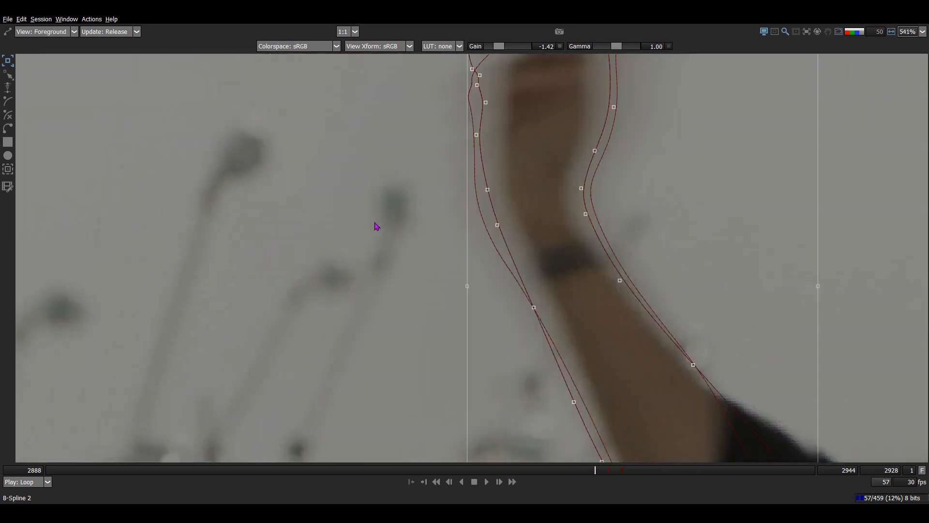
key(3)
scroll(382, 192, down, 1)
key(Right)
key(a)
key(a)
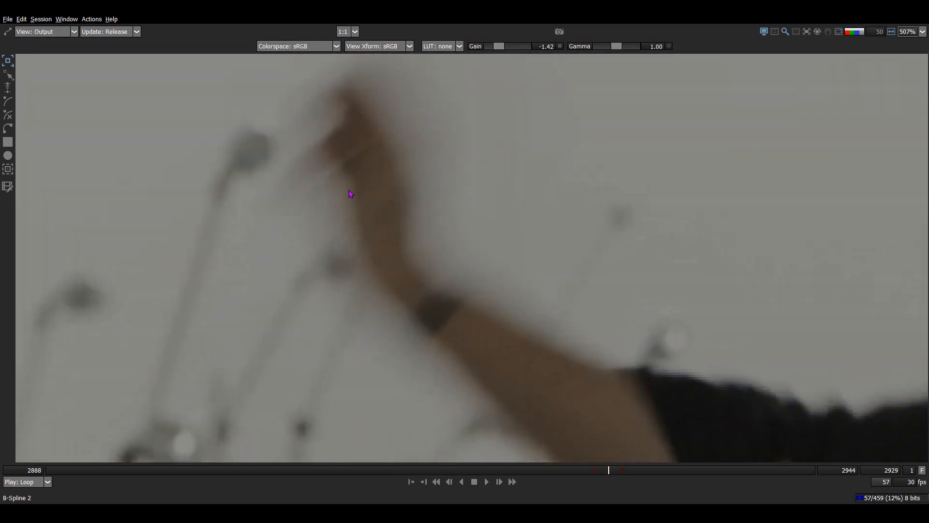
key(a)
key(a)
key(a)
scroll(341, 164, up, 4)
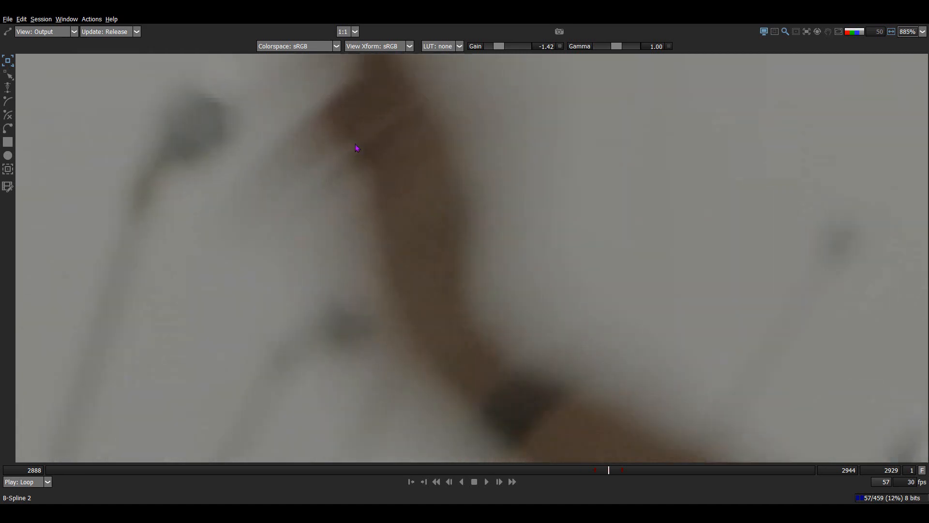
key(1)
key(3)
key(a)
key(a)
key(a)
key(1)
On frame 2929, select B-Spline 2's points along the arm's underside, from the fist down to the elbow.
drag(357, 145, 343, 395)
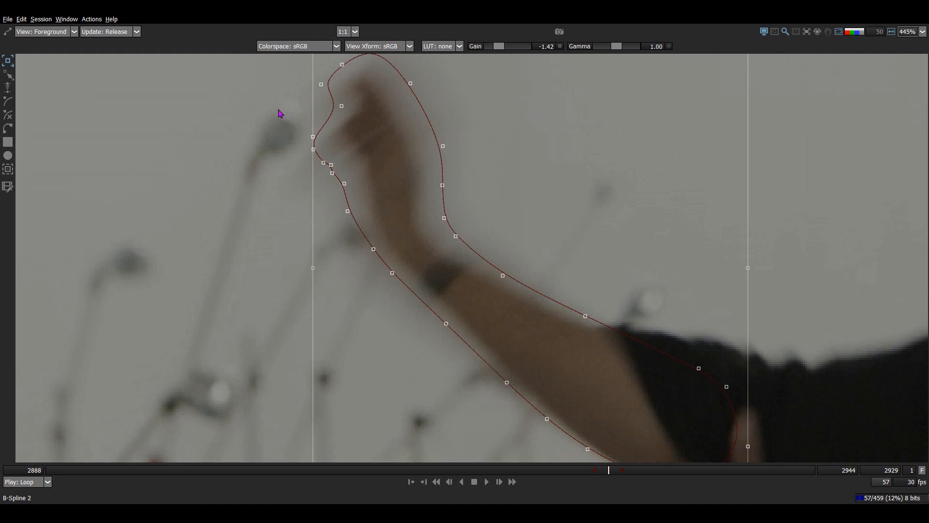
drag(248, 100, 379, 257)
drag(285, 204, 406, 326)
drag(375, 356, 476, 317)
drag(477, 366, 522, 401)
drag(379, 342, 307, 209)
drag(392, 306, 611, 397)
drag(445, 270, 592, 405)
drag(430, 230, 494, 404)
key(r)
key(2)
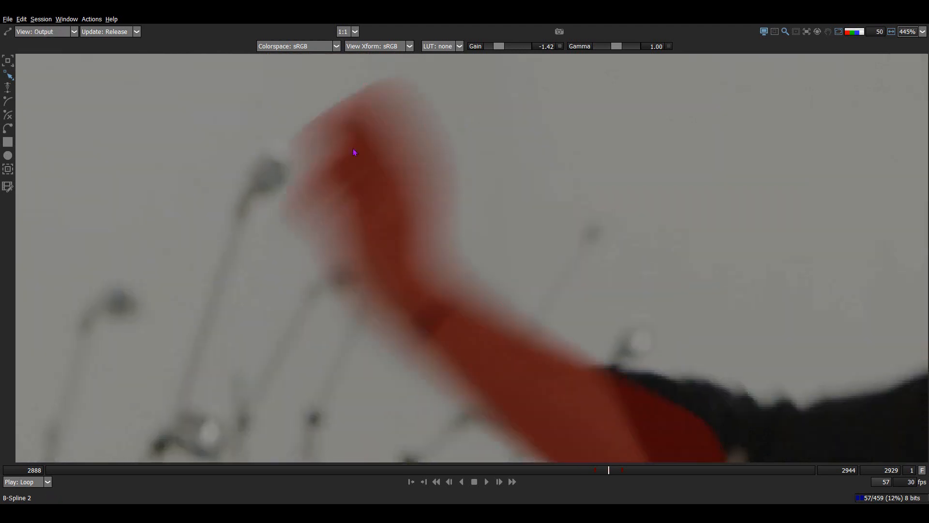
On frame 2930, rotate the selected underside points of B-Spline 2 slightly outward about the elbow.
key(a)
scroll(356, 154, up, 2)
key(a)
key(a)
key(1)
key(x)
scroll(360, 152, down, 1)
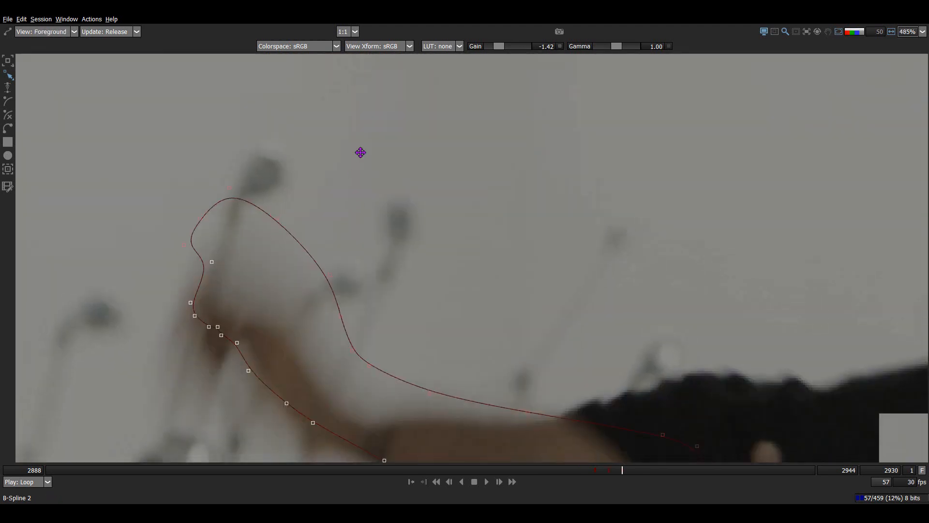
drag(360, 153, 374, 110)
drag(343, 169, 362, 121)
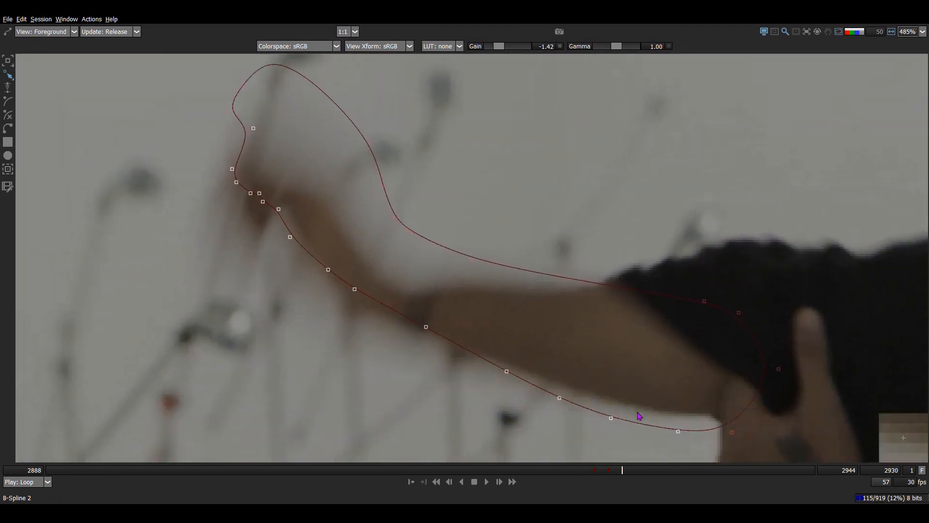
key(t)
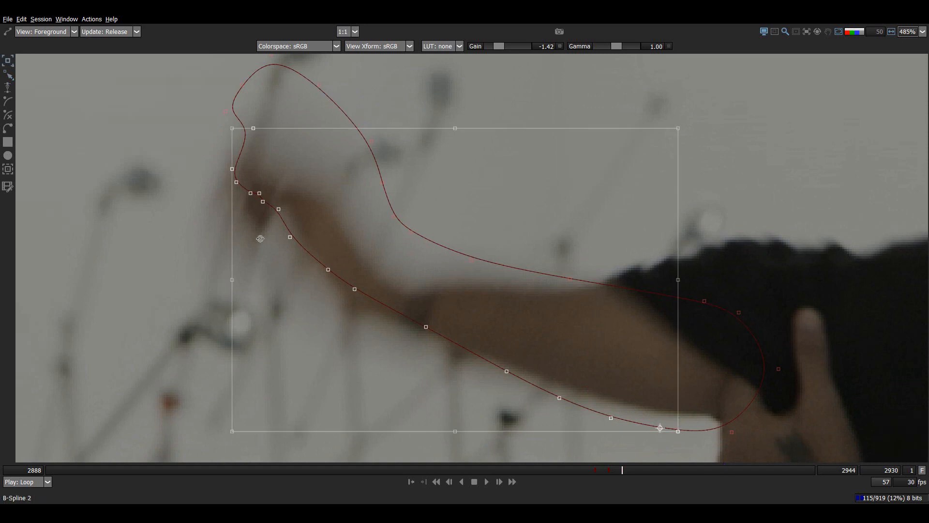
drag(260, 238, 255, 254)
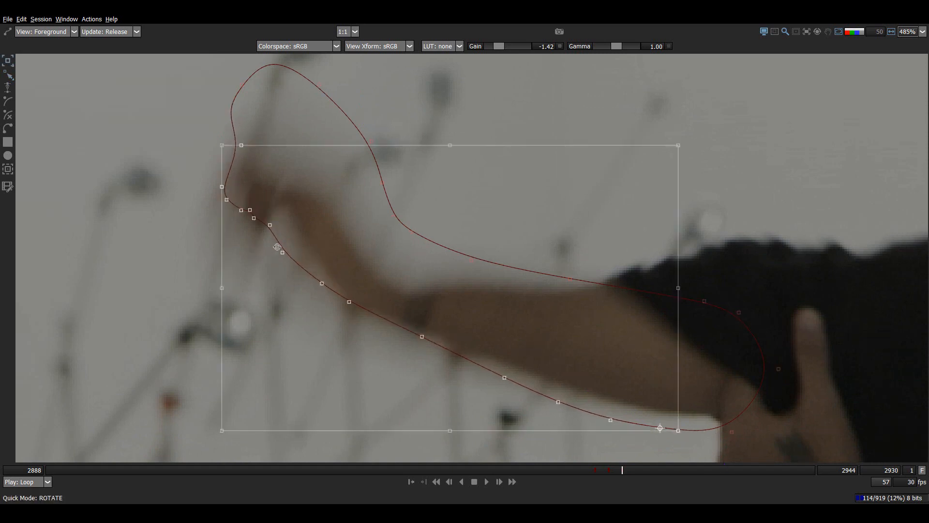
Return to frame 2929 and examine how the matte's underside blur matches the hand, switching between overlay and plain footage.
key(x)
key(z)
key(z)
key(a)
drag(432, 189, 426, 373)
key(a)
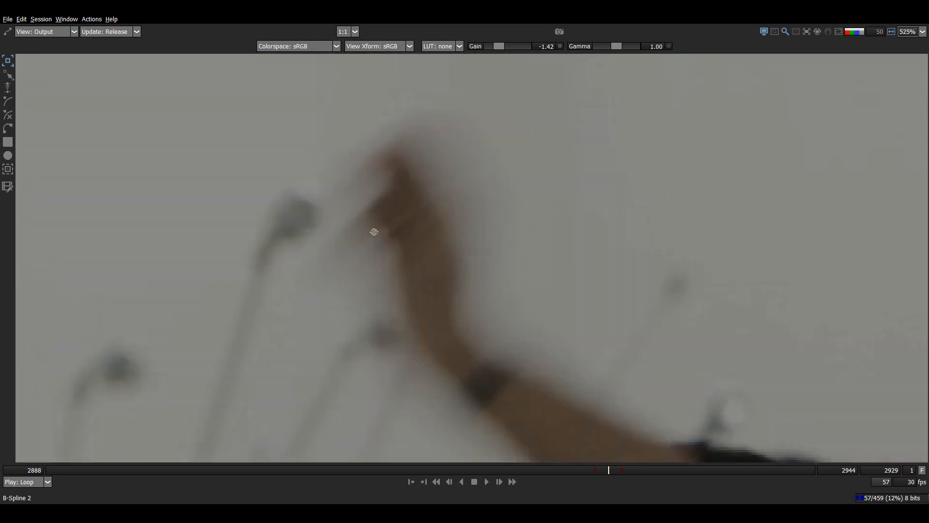
scroll(373, 232, up, 3)
key(1)
key(3)
key(a)
key(a)
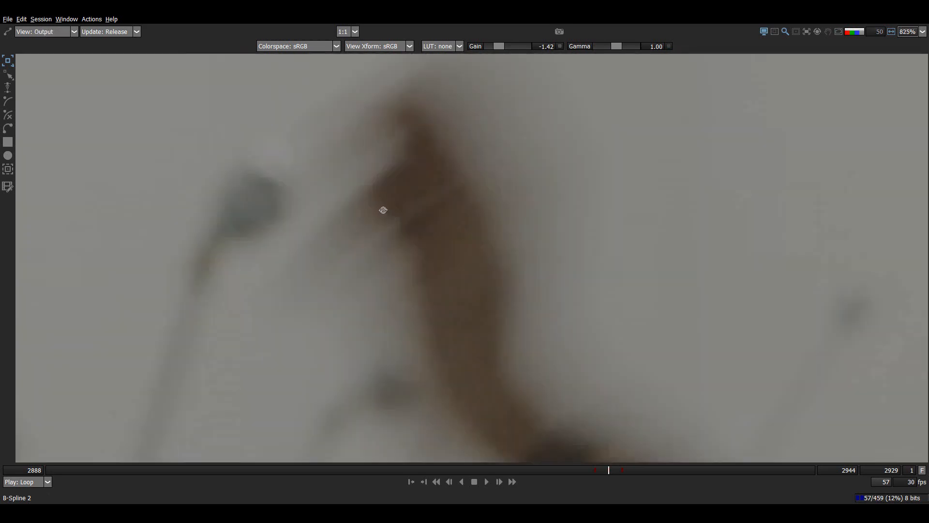
On frame 2928, rotate the selected underside points of B-Spline 2 slightly outward about the elbow, away from the arm.
key(o)
scroll(395, 202, down, 5)
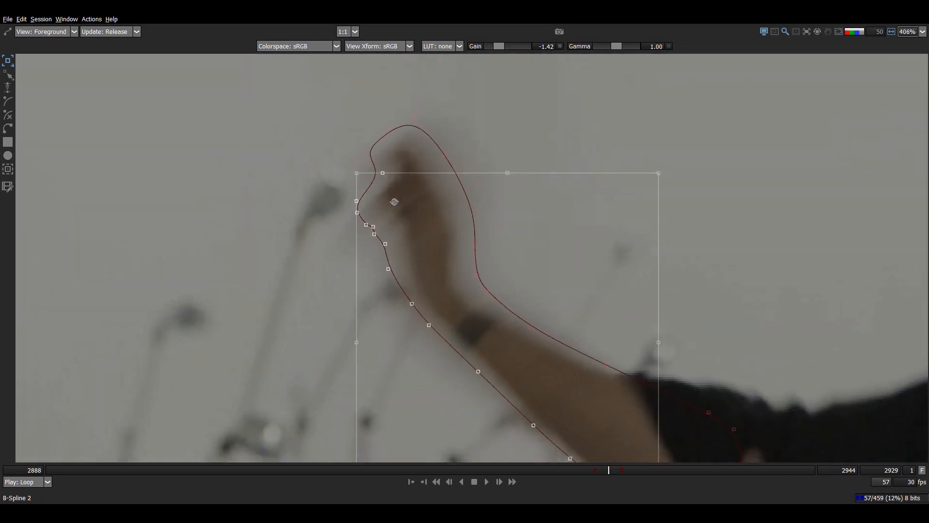
scroll(394, 201, down, 1)
key(x)
scroll(403, 205, down, 1)
key(z)
key(z)
scroll(417, 204, down, 1)
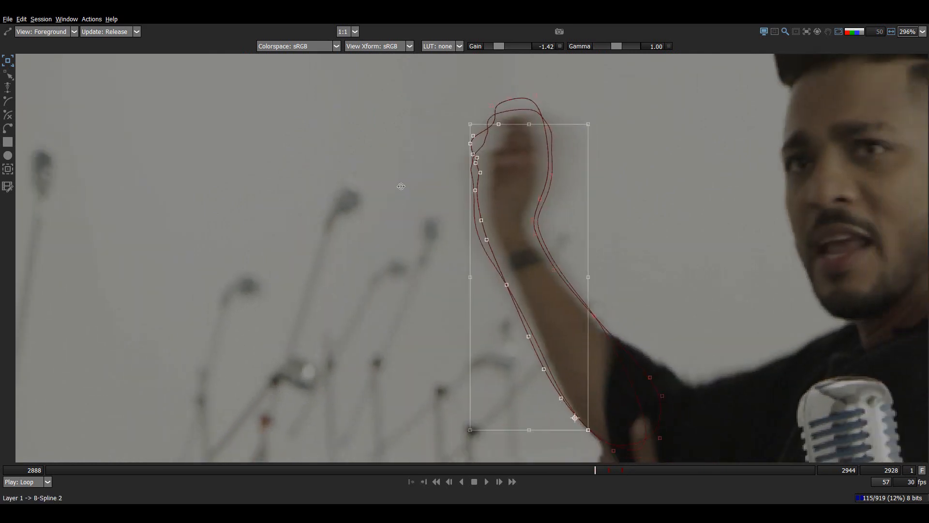
drag(400, 187, 381, 193)
key(z)
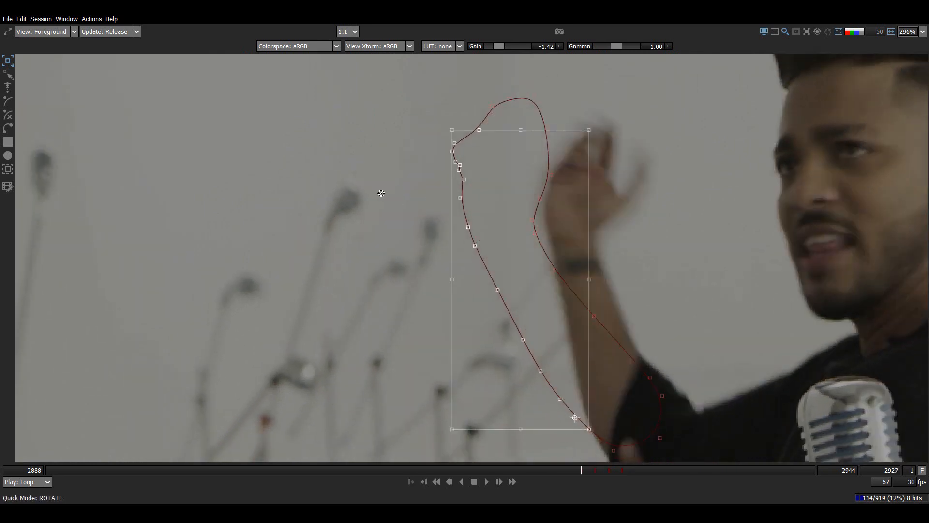
Back on frame 2929, examine the blur around the fist and fingers at close range, comparing outline, overlay, matte and plain footage.
key(x)
key(x)
scroll(400, 217, up, 1)
key(o)
key(a)
scroll(398, 216, up, 1)
key(a)
scroll(393, 216, up, 2)
key(1)
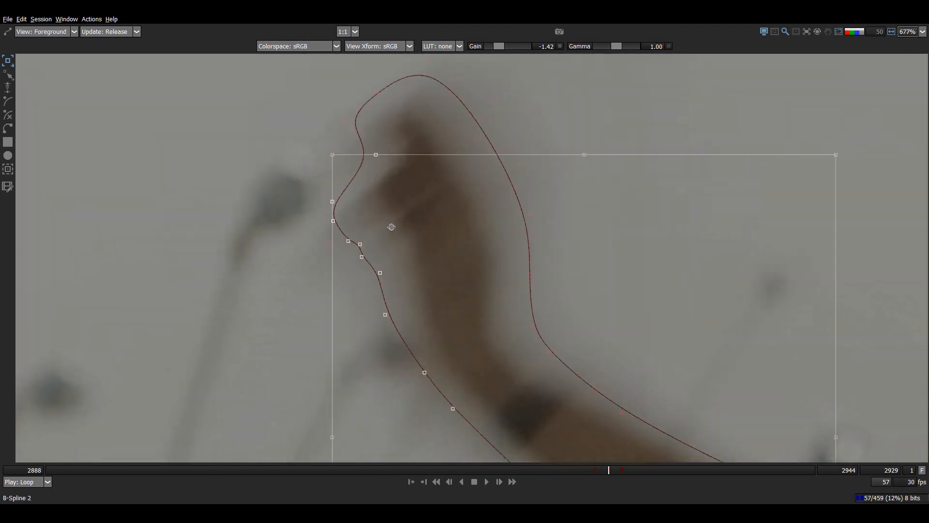
key(3)
key(a)
key(a)
key(a)
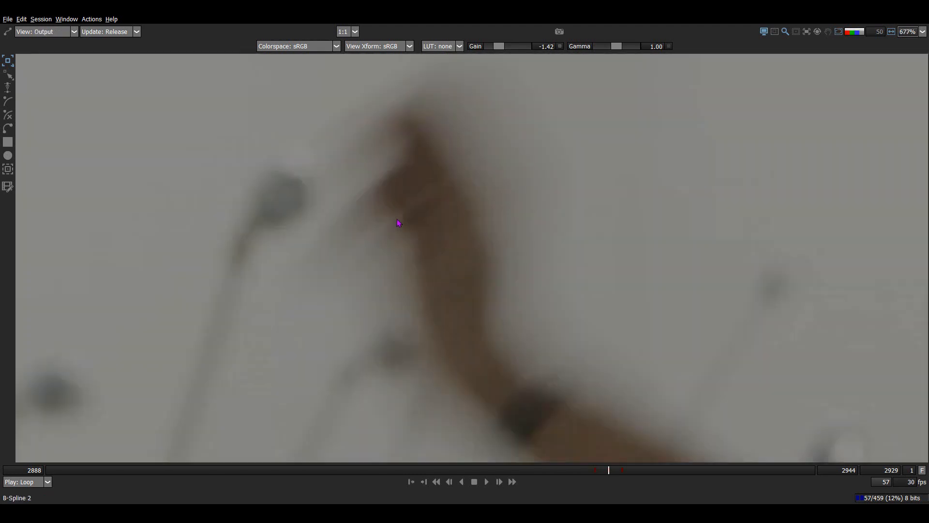
key(1)
scroll(405, 219, up, 2)
key(3)
key(a)
key(a)
key(a)
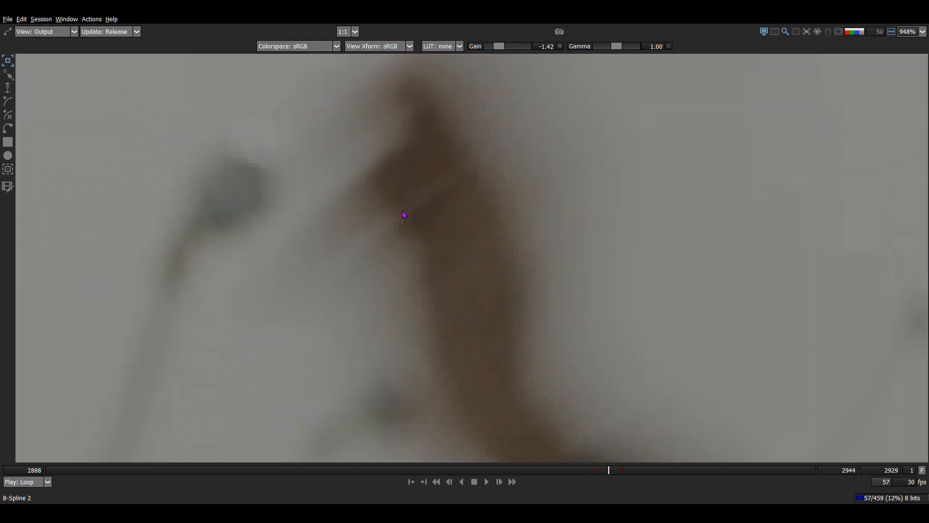
key(1)
scroll(403, 215, down, 2)
key(3)
key(a)
Examine the matte's blur along the wrist and forearm on frame 2929 against the footage's real blur.
key(1)
scroll(448, 381, down, 3)
drag(448, 380, 437, 232)
scroll(438, 232, up, 4)
key(3)
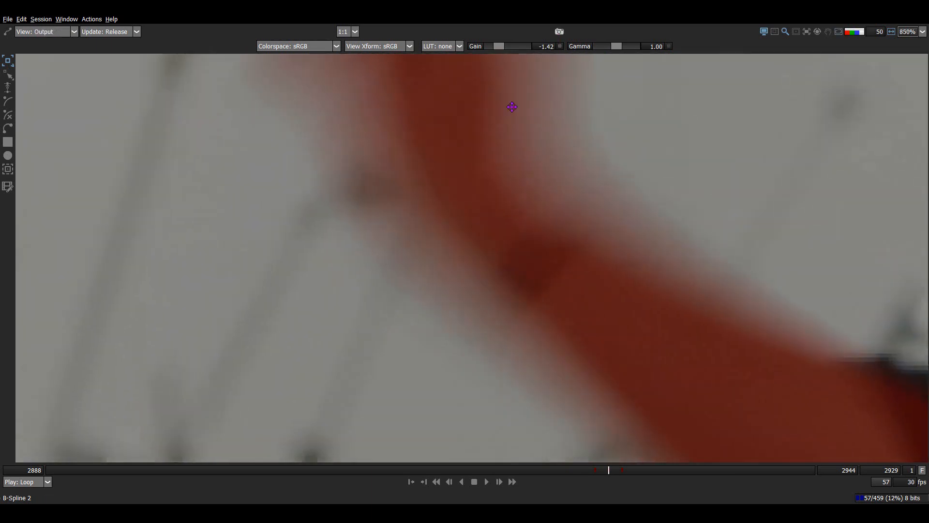
key(o)
key(a)
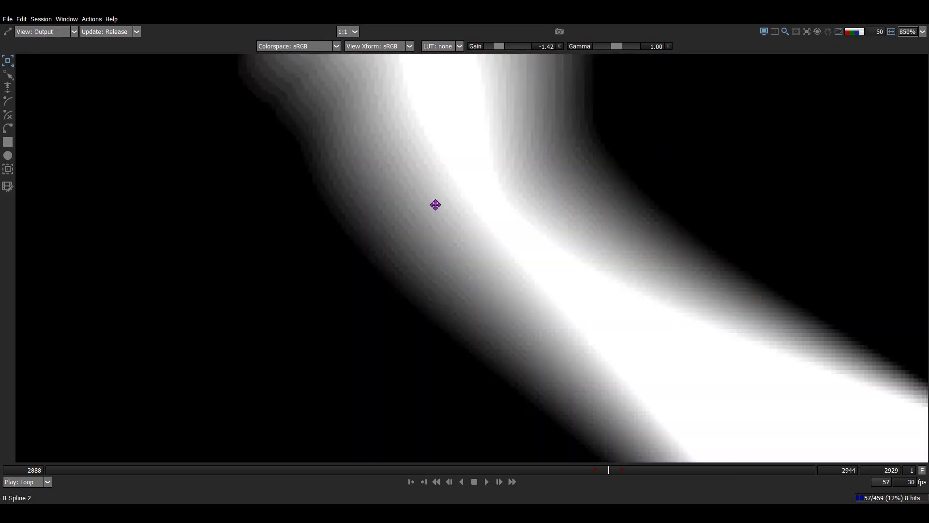
key(a)
key(1)
key(2)
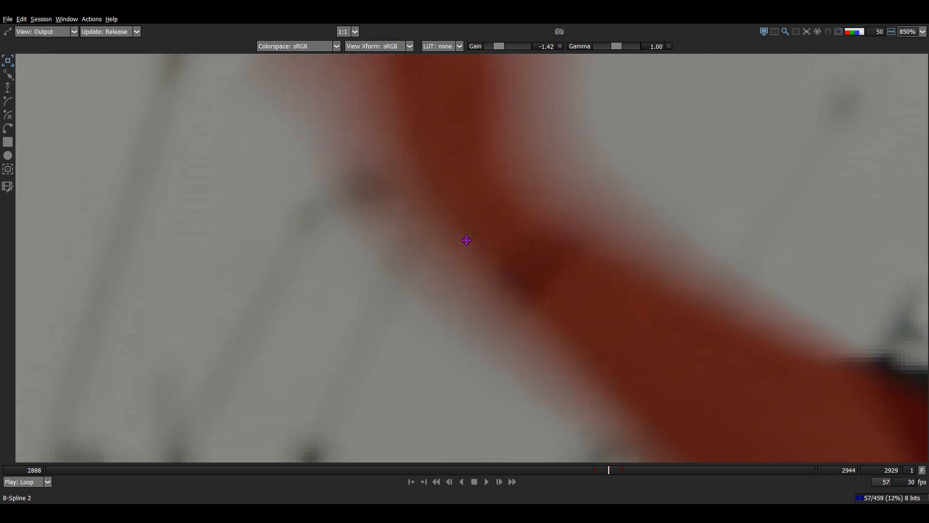
key(3)
key(1)
scroll(483, 207, down, 3)
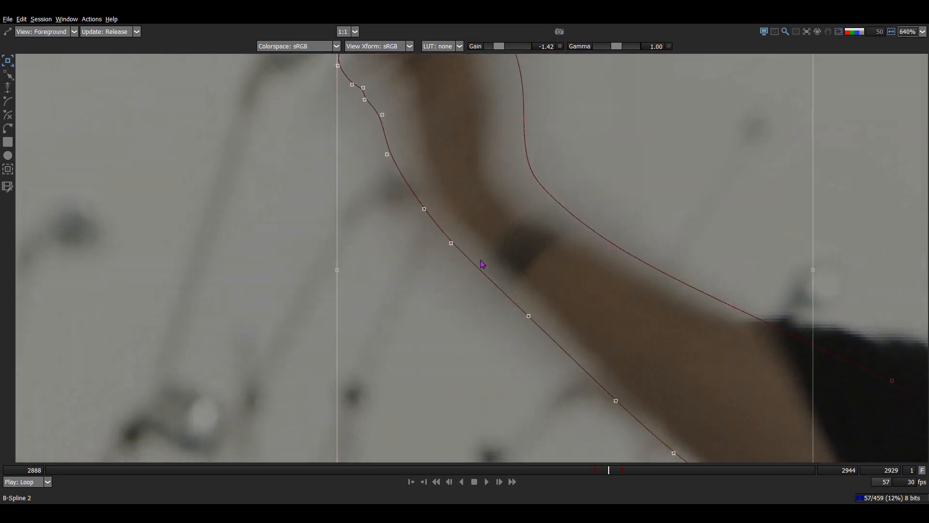
key(o)
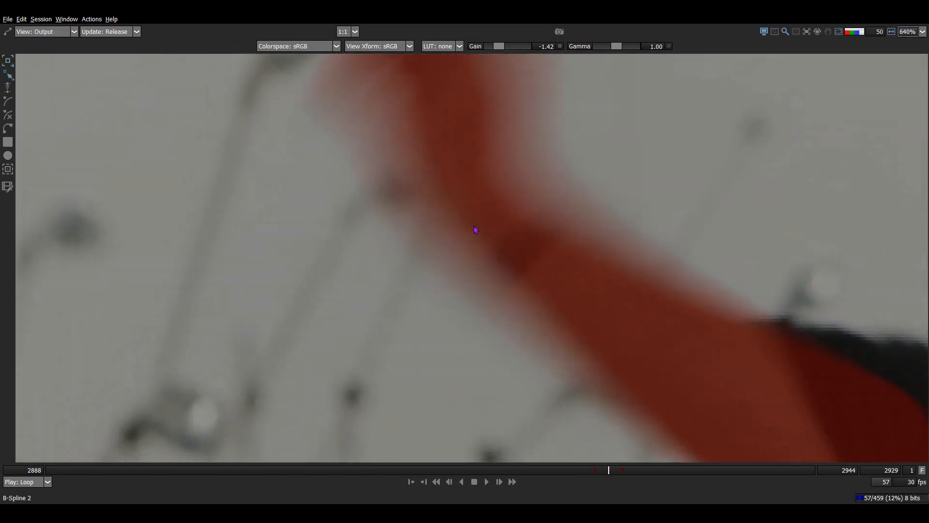
key(a)
key(a)
key(a)
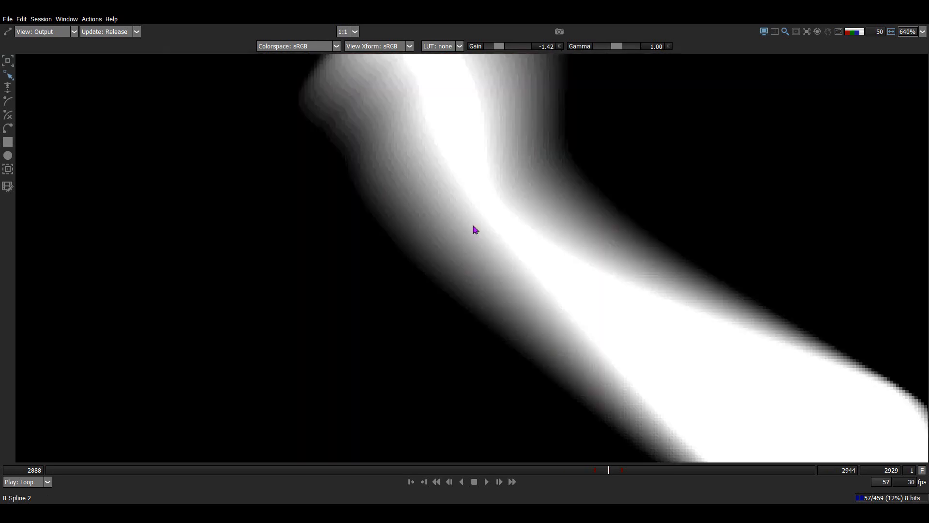
key(a)
Select the five B-Spline 2 points along the wrist and forearm's underside and move them outward on frame 2928.
key(1)
scroll(474, 228, down, 4)
drag(379, 342, 503, 191)
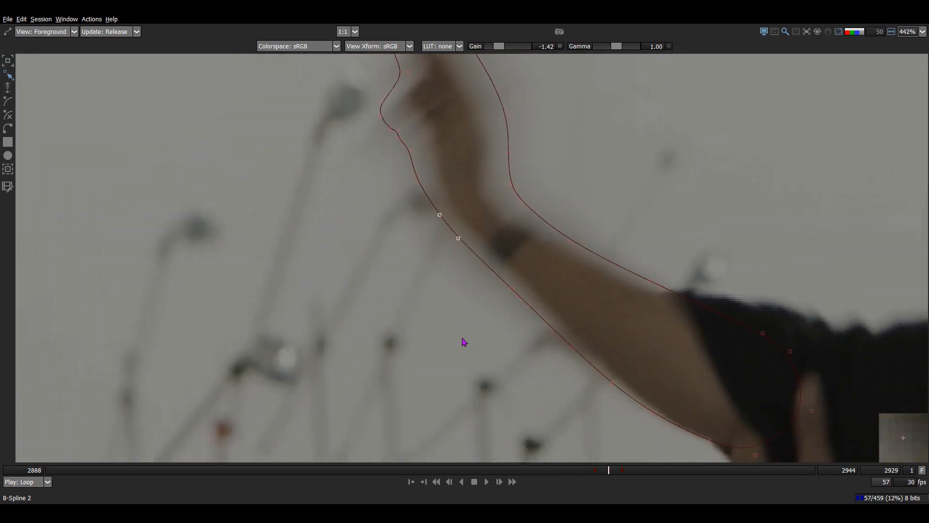
drag(444, 357, 546, 253)
drag(526, 411, 645, 295)
drag(643, 341, 574, 452)
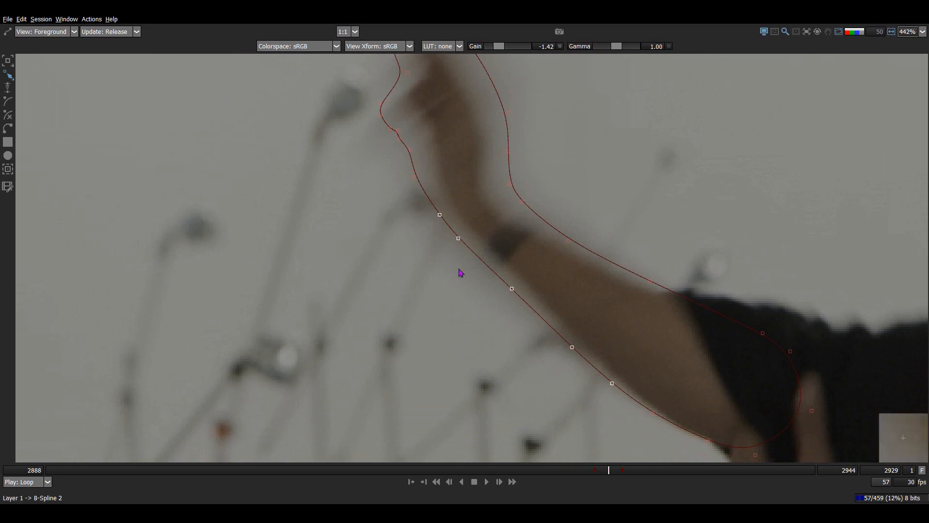
scroll(446, 265, down, 1)
drag(452, 182, 425, 239)
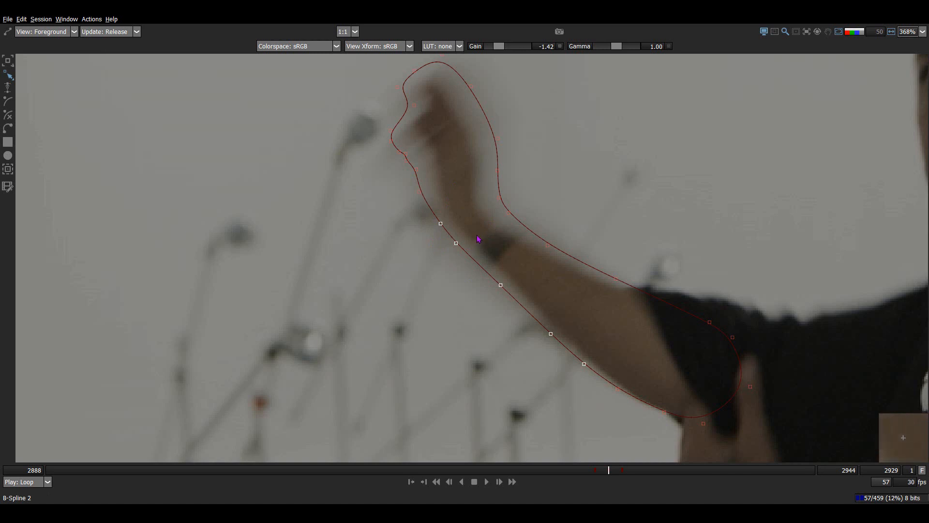
key(Left)
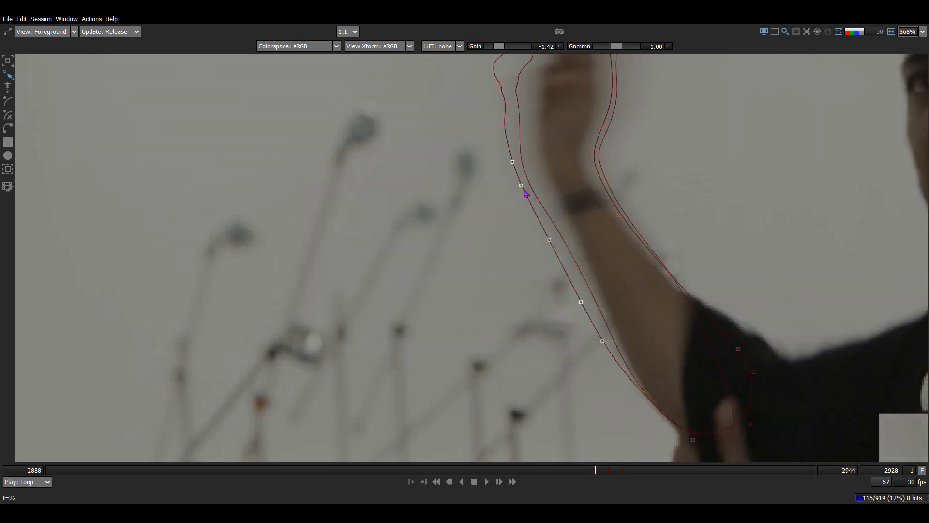
drag(520, 185, 500, 198)
key(Left)
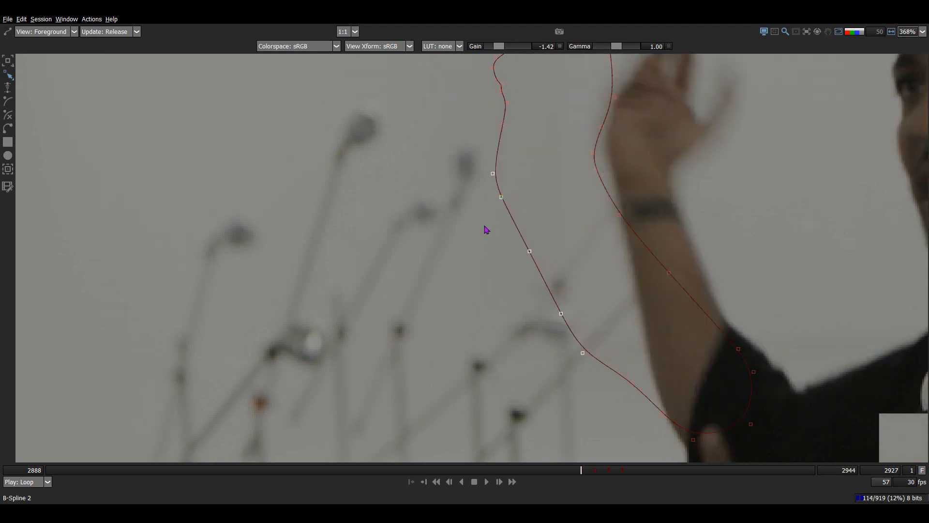
Return to frame 2929 and examine the forearm's underside blur, toggling repeatedly between the matte overlay and plain footage.
key(Right)
key(Right)
scroll(482, 220, up, 1)
key(3)
scroll(470, 227, up, 5)
key(a)
key(a)
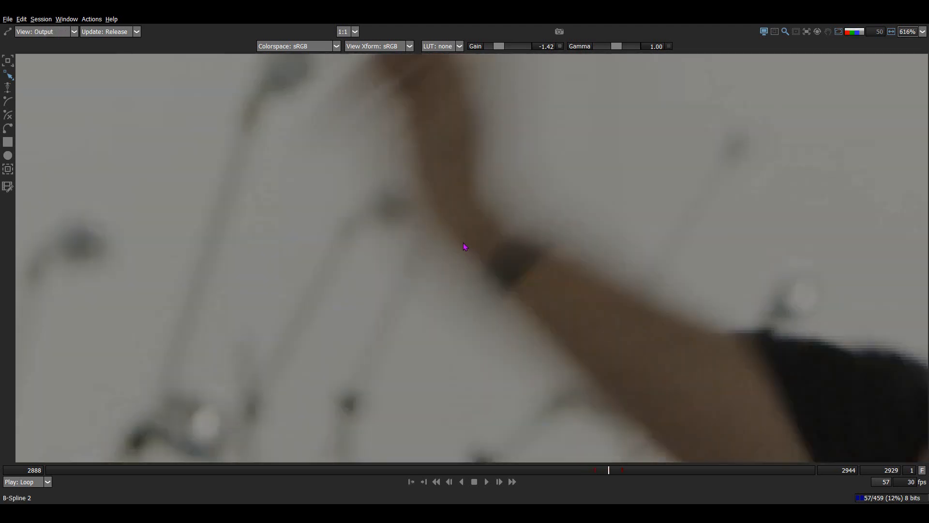
key(a)
key(a)
key(a)
key(a)
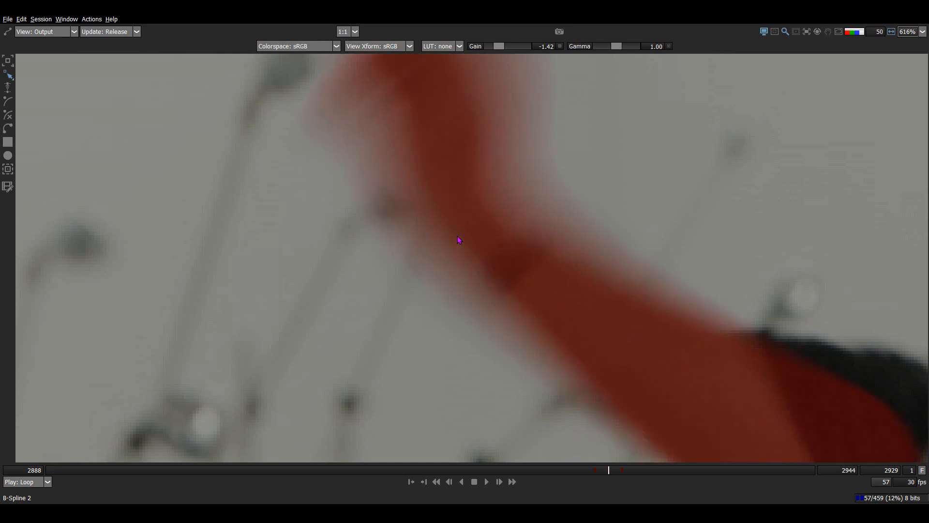
key(a)
key(a)
scroll(457, 236, down, 1)
key(a)
key(1)
scroll(458, 236, down, 1)
key(3)
key(a)
scroll(457, 237, down, 1)
key(a)
key(a)
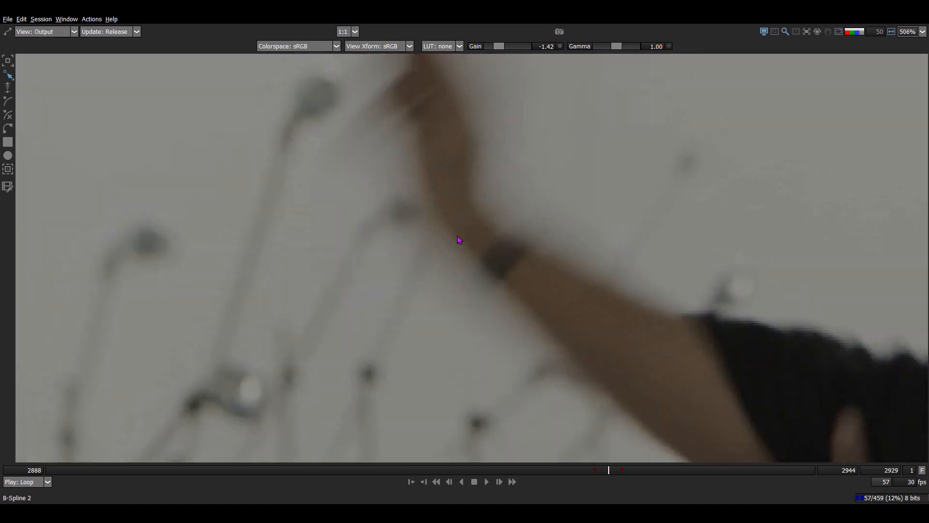
Move the selected B-Spline 2 points along the wrist and forearm's underside further outward on frame 2928.
key(1)
key(x)
scroll(457, 236, down, 1)
key(Left)
key(Left)
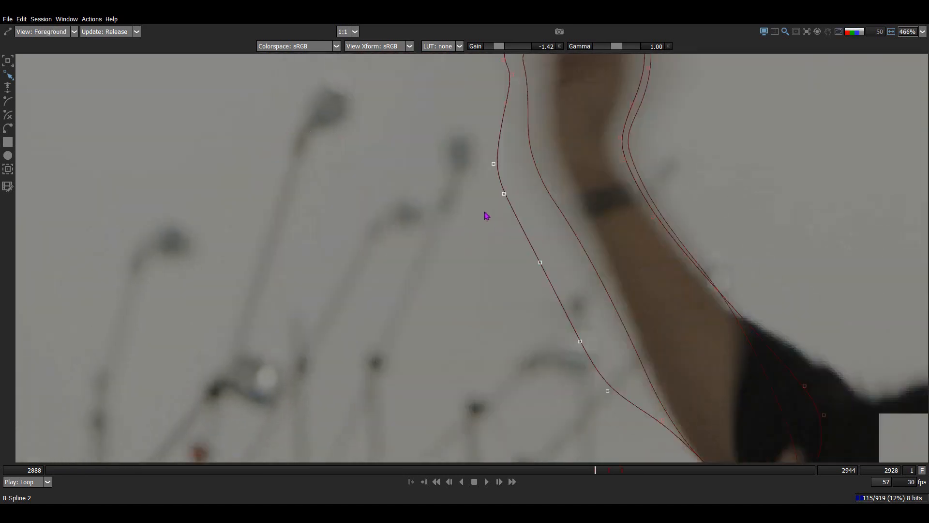
drag(503, 194, 476, 207)
key(x)
On frame 2929, compare the matte's blur along the wrist and forearm at close range with the plain footage.
scroll(458, 282, up, 1)
key(3)
key(a)
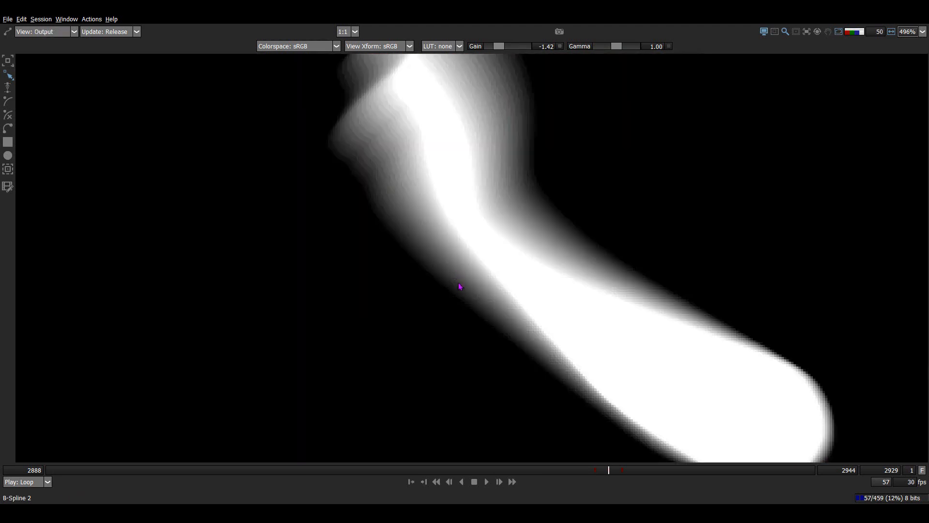
key(a)
key(a)
key(a)
key(a)
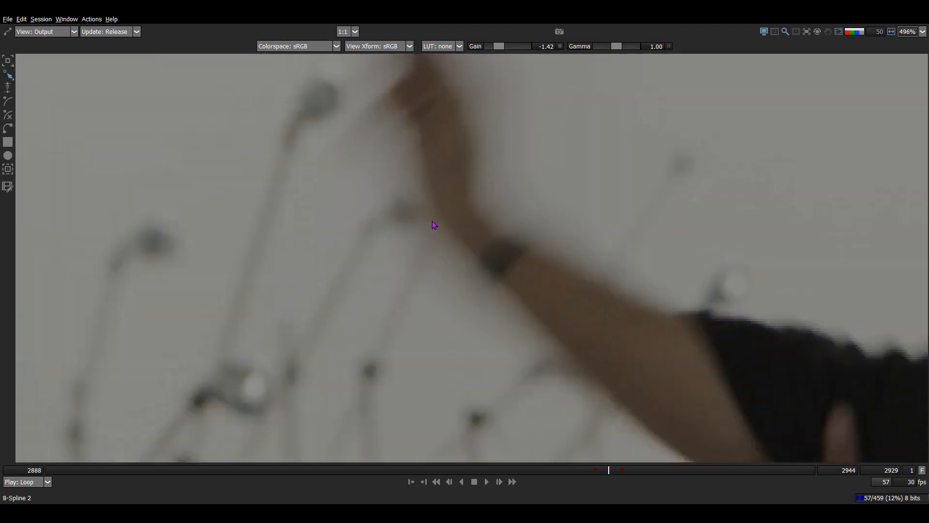
scroll(438, 213, up, 2)
key(a)
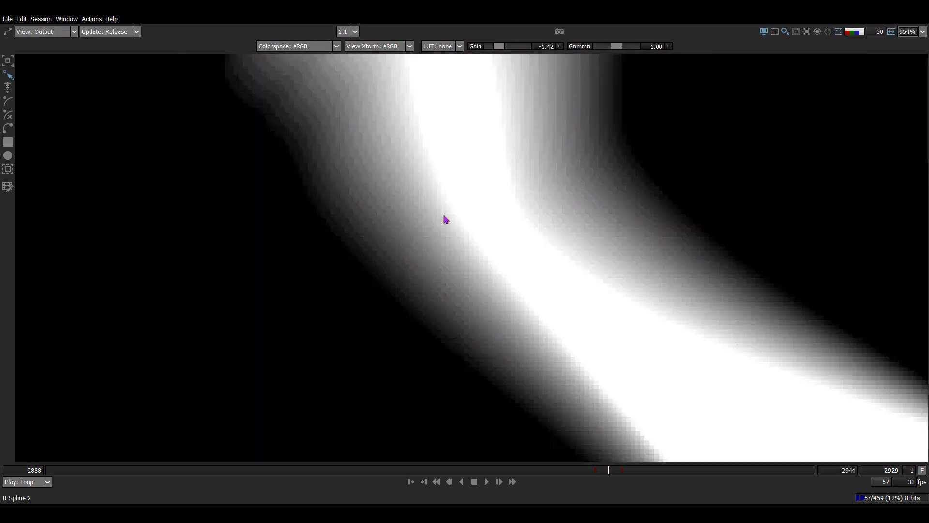
key(a)
key(a)
key(a)
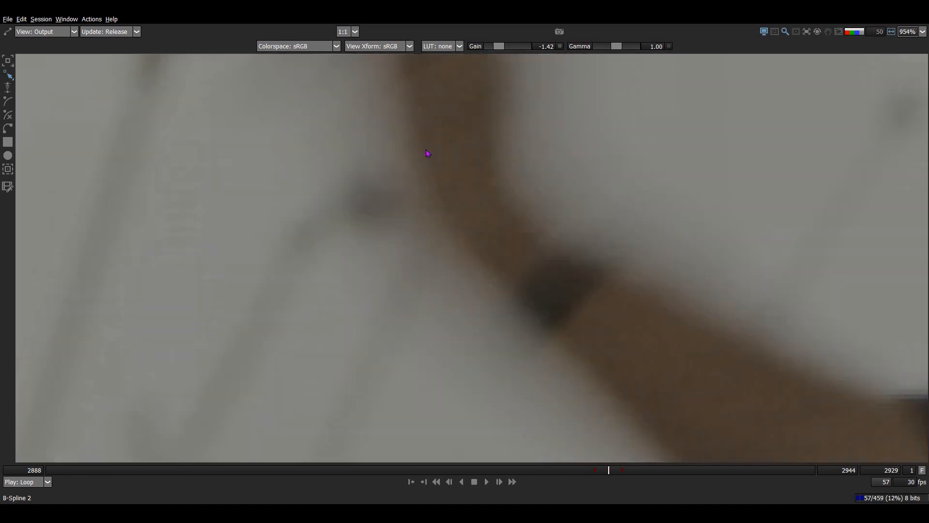
key(a)
key(a)
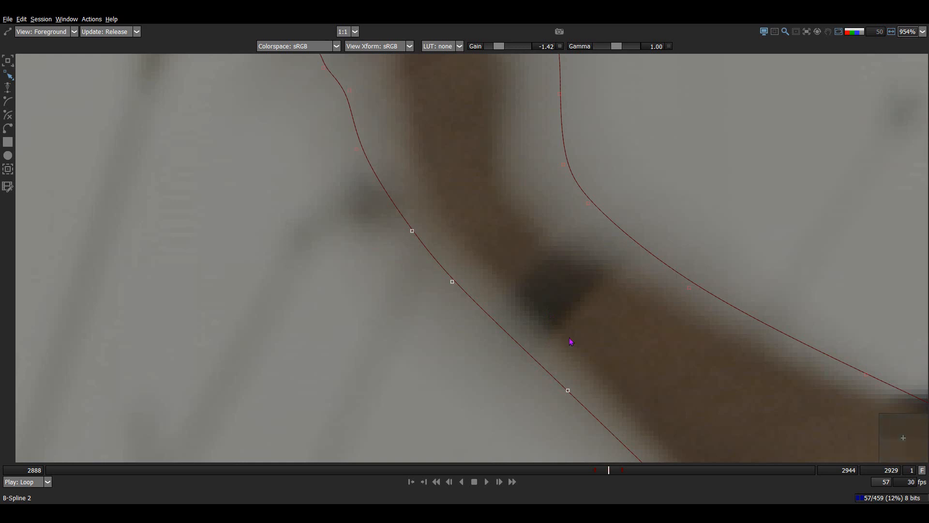
key(s)
key(s)
key(s)
key(a)
key(a)
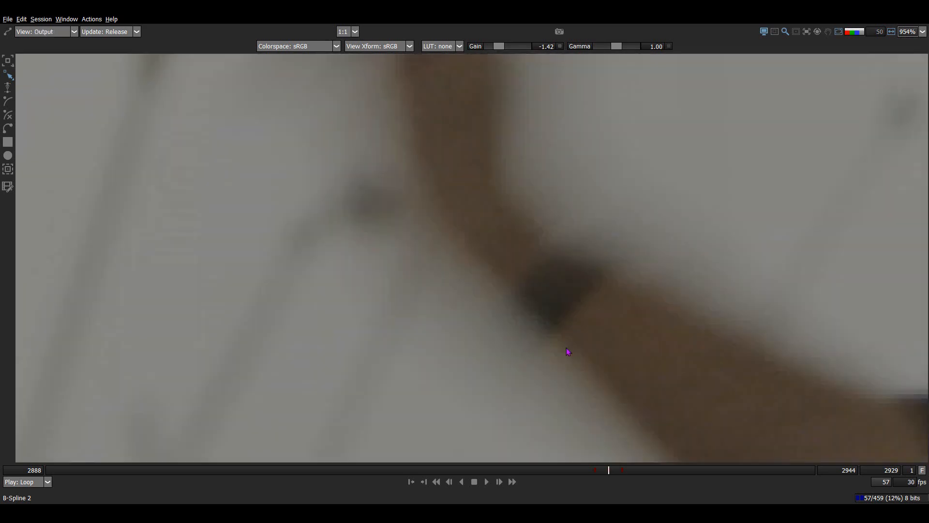
Examine the whole raised arm and fist on frame 2929, comparing outline, matte and plain footage.
scroll(566, 351, down, 3)
key(a)
drag(518, 137, 530, 274)
key(a)
key(a)
scroll(550, 240, down, 4)
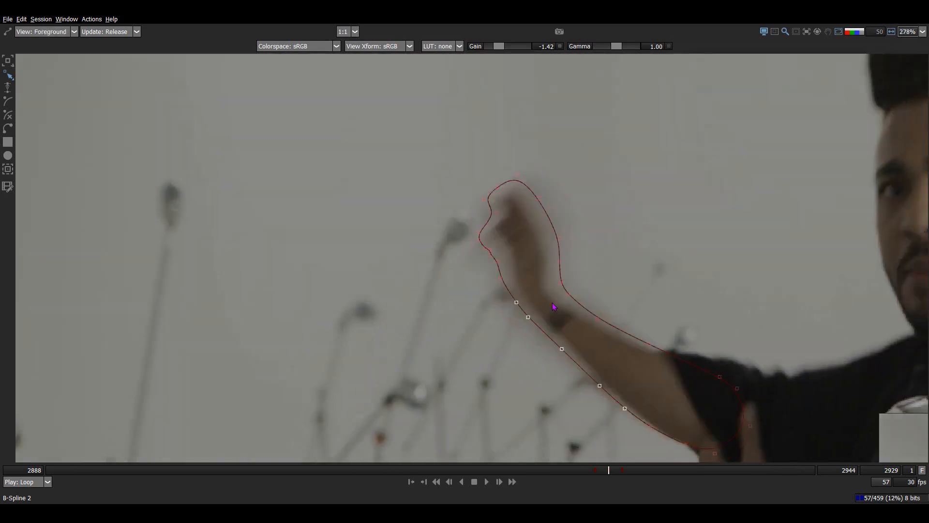
key(s)
scroll(560, 309, down, 8)
key(s)
key(s)
scroll(571, 269, up, 8)
key(s)
key(a)
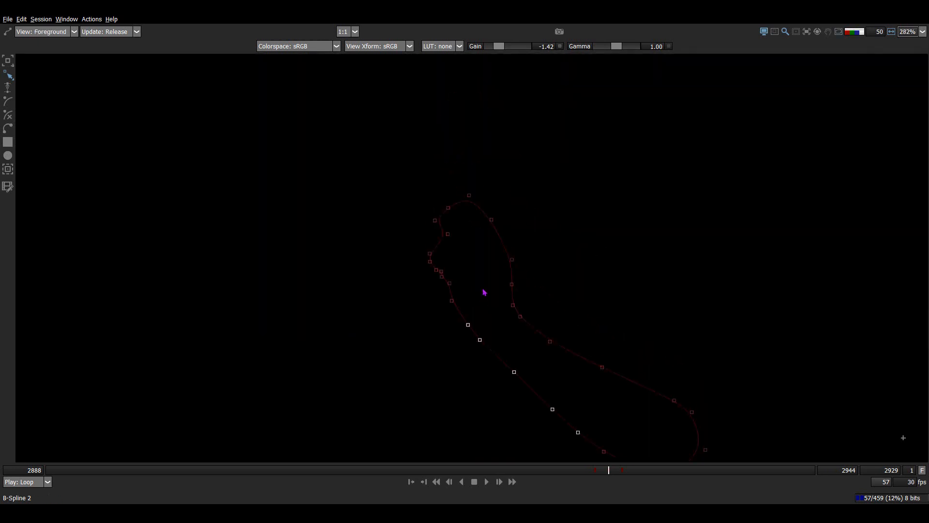
scroll(465, 232, up, 3)
key(a)
key(s)
key(a)
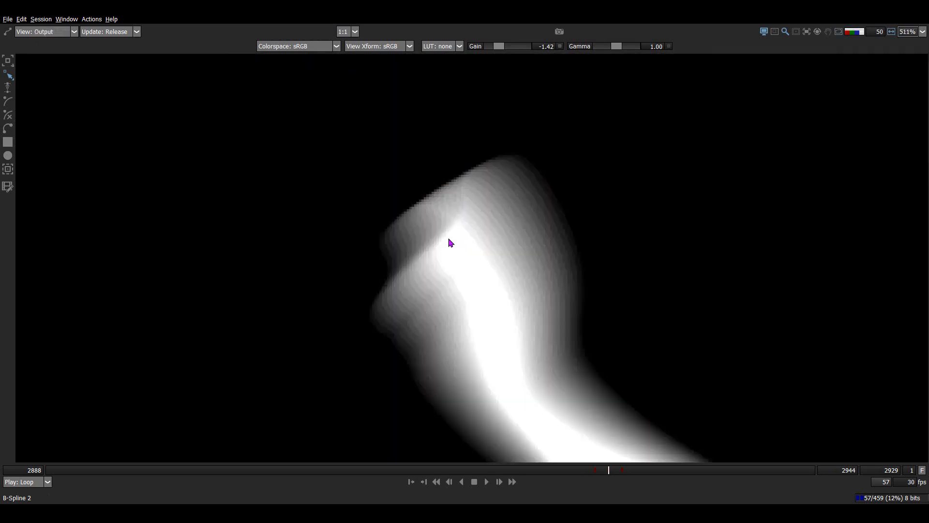
scroll(451, 240, down, 1)
key(a)
key(s)
key(a)
key(a)
key(s)
key(s)
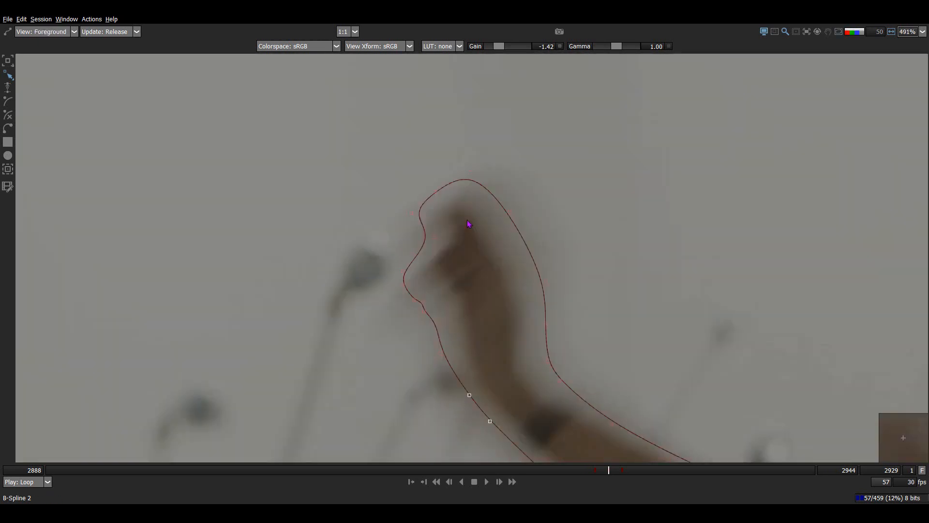
Compare the red matte overlay around the fist with the B-Spline 2 outline on frame 2929.
scroll(468, 223, down, 2)
key(o)
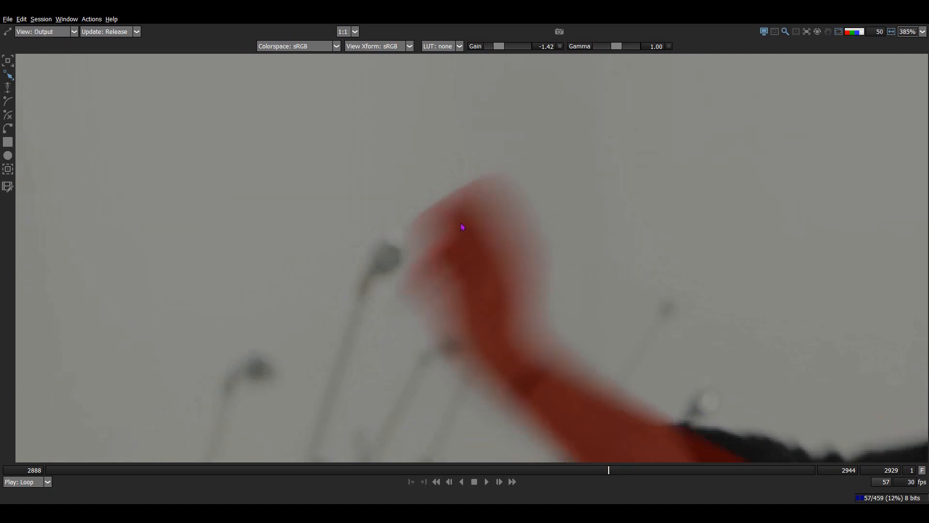
key(a)
key(f)
scroll(456, 226, up, 1)
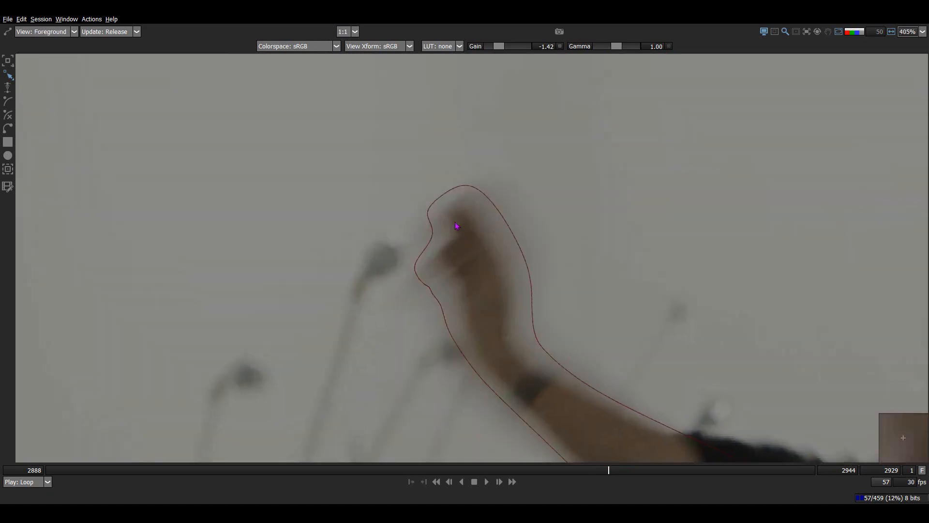
key(o)
key(a)
key(f)
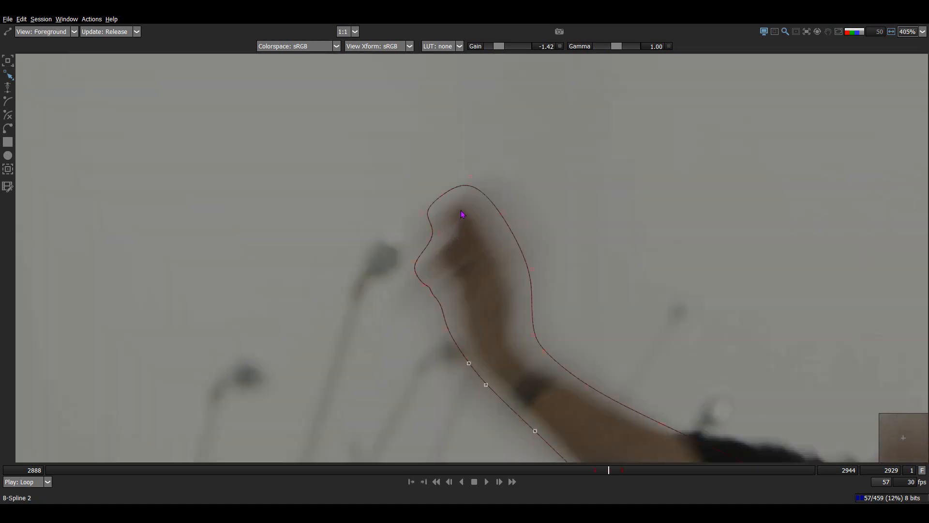
Pull the B-Spline 2 points at the notch and top of the fist closer to the hand on frame 2929.
drag(433, 245, 438, 245)
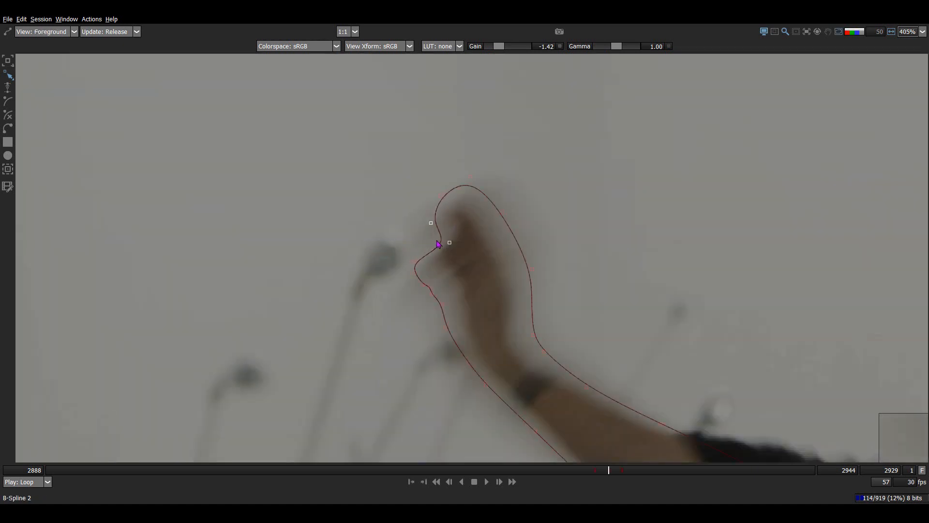
key(o)
key(a)
key(f)
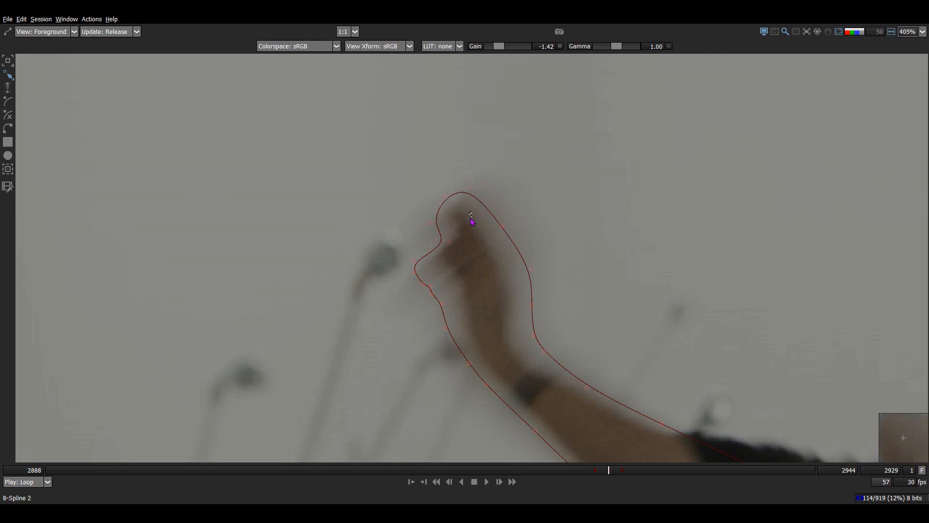
Nudge the B-Spline 2 point beside the fist's tip slightly outward on frame 2929, checking it against the matte overlay.
key(o)
key(a)
key(f)
key(o)
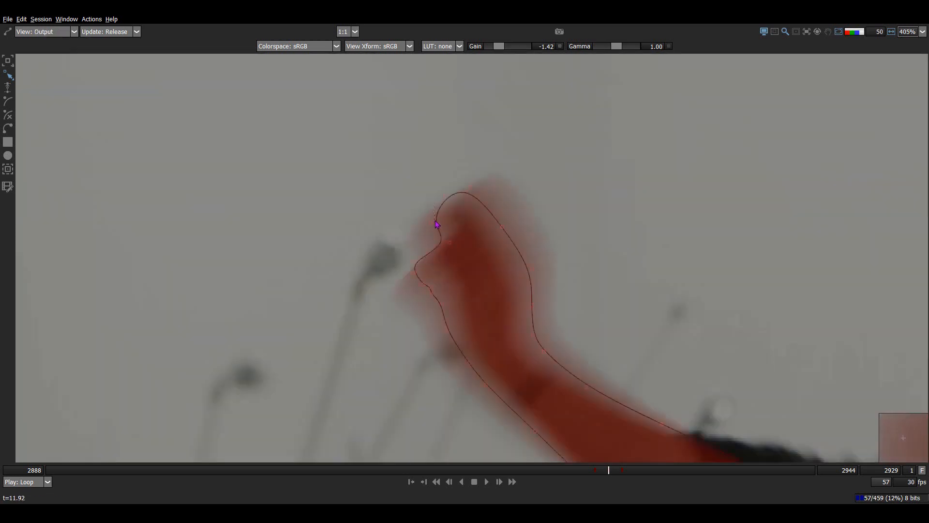
key(f)
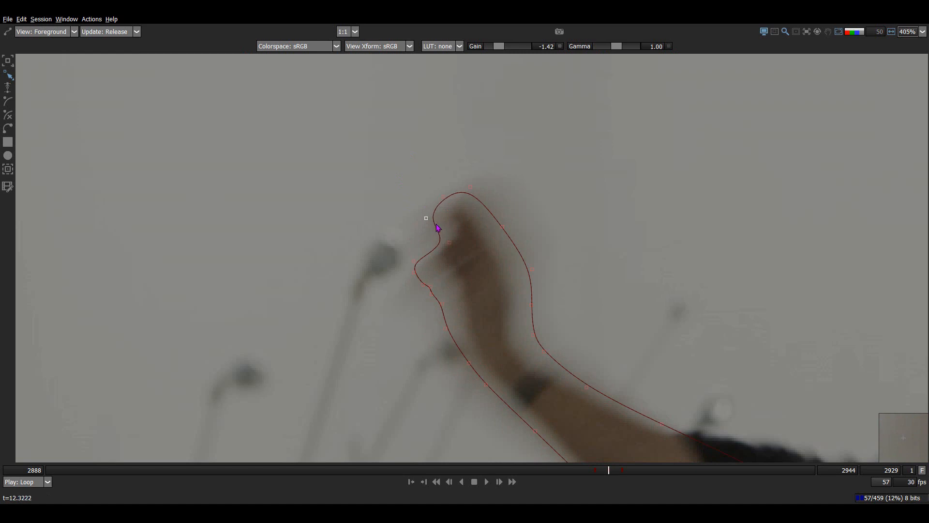
Examine the adjusted fist matte on frame 2929 against the outline and the footage's blur, closely and from further out.
key(3)
key(a)
key(a)
key(a)
key(1)
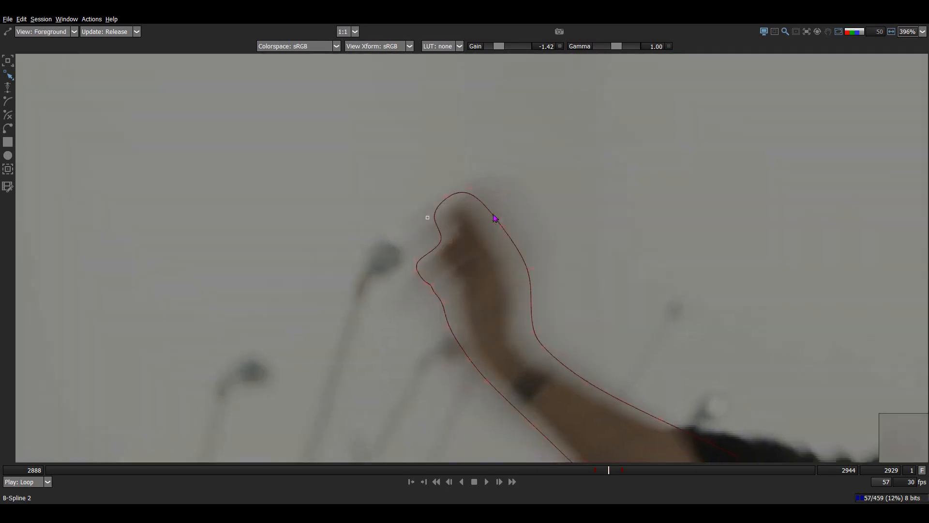
key(3)
key(a)
key(a)
key(a)
key(a)
key(1)
drag(488, 227, 557, 136)
key(a)
key(a)
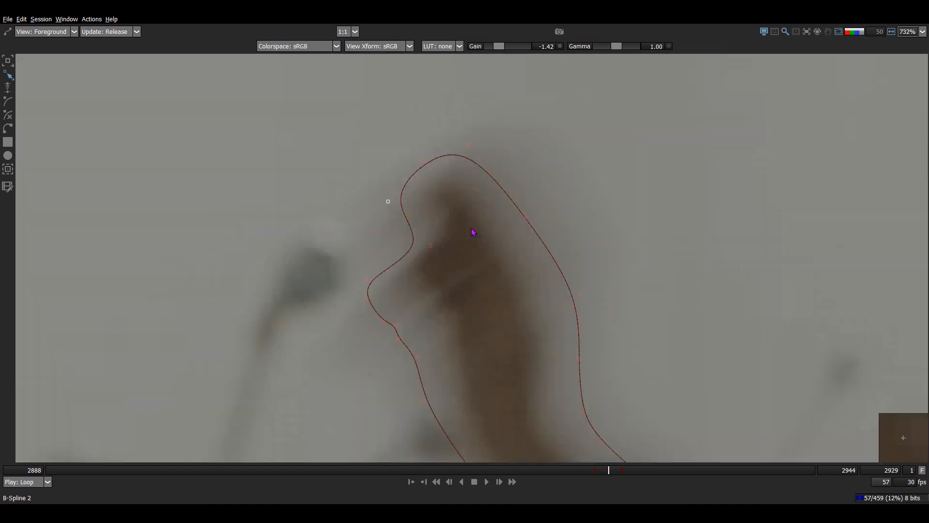
key(3)
key(a)
key(a)
key(a)
key(a)
key(1)
Select the four B-Spline 2 points along the back of the hand and move them outward on frame 2930.
drag(471, 228, 474, 310)
drag(602, 67, 455, 223)
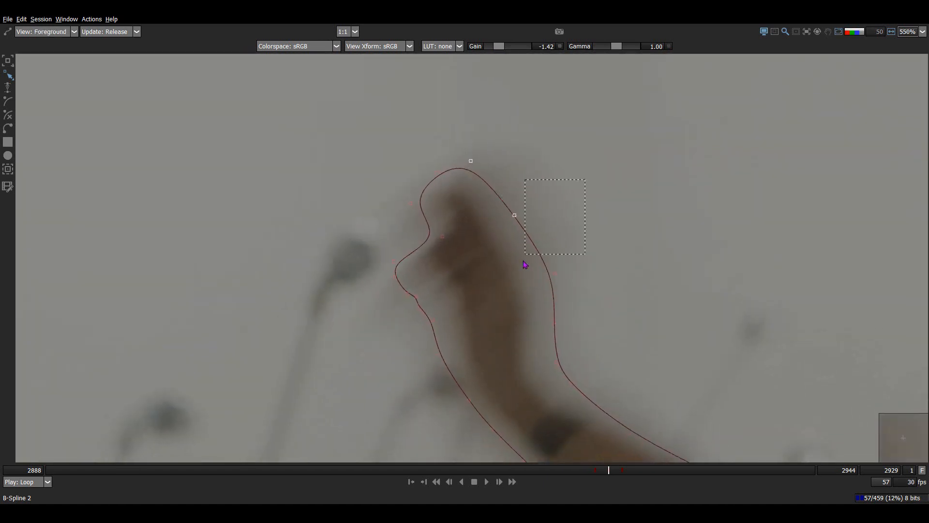
shift+click(554, 273)
shift+click(554, 320)
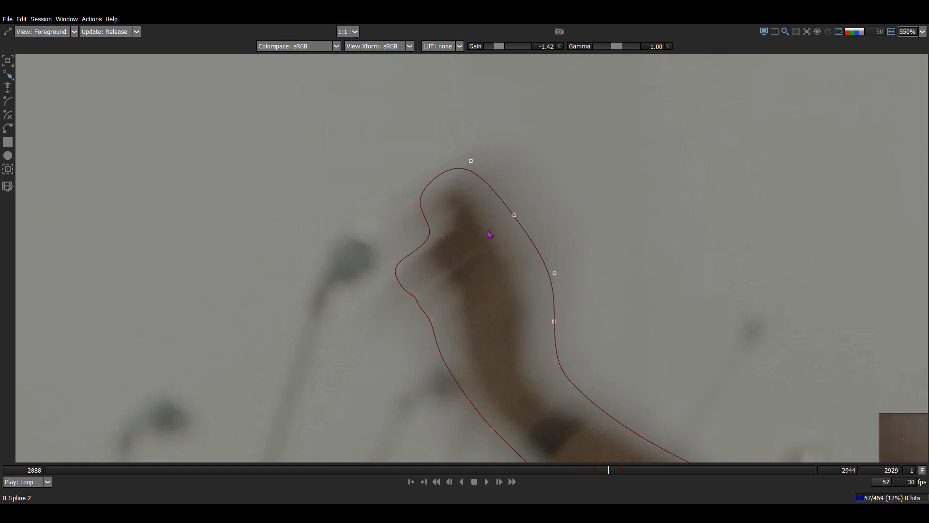
key(Right)
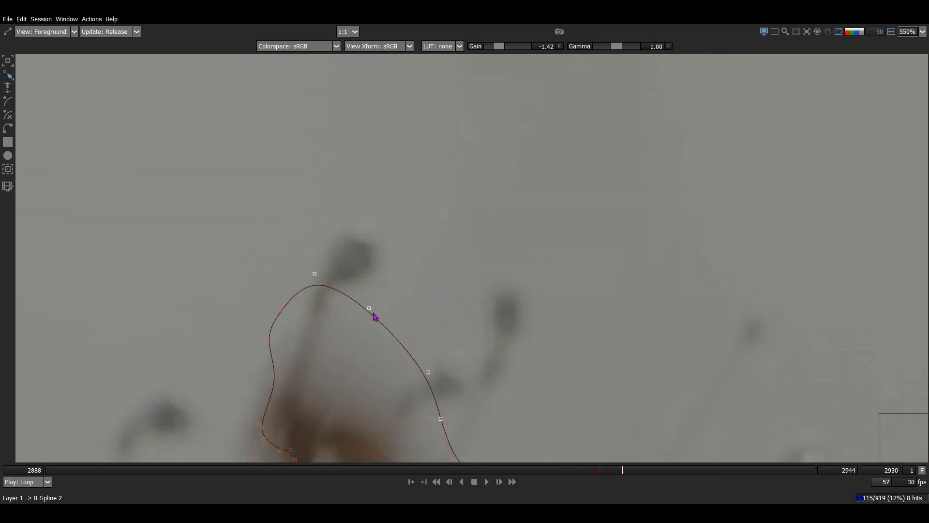
drag(370, 306, 414, 263)
key(Right)
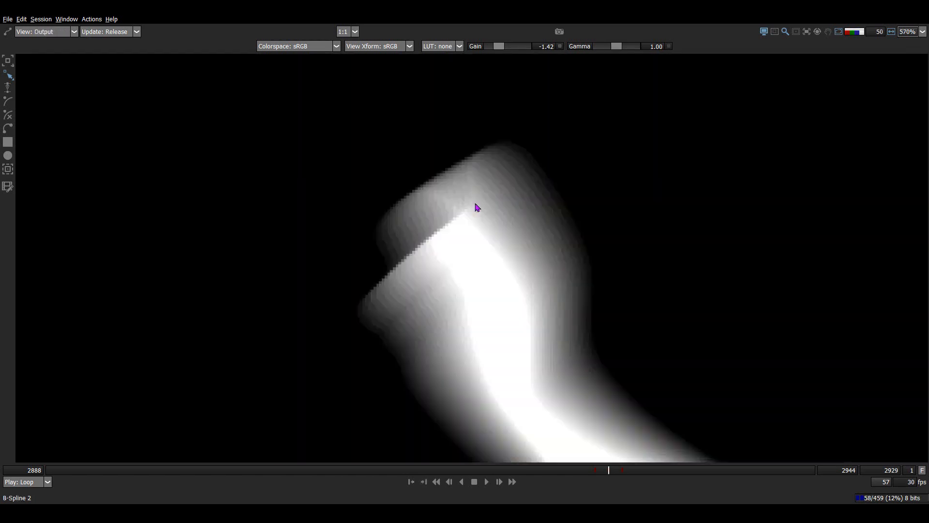
Return to frame 2929 and examine the blur along the back of the hand in the matte, overlay and footage.
key(a)
key(a)
key(a)
key(a)
key(a)
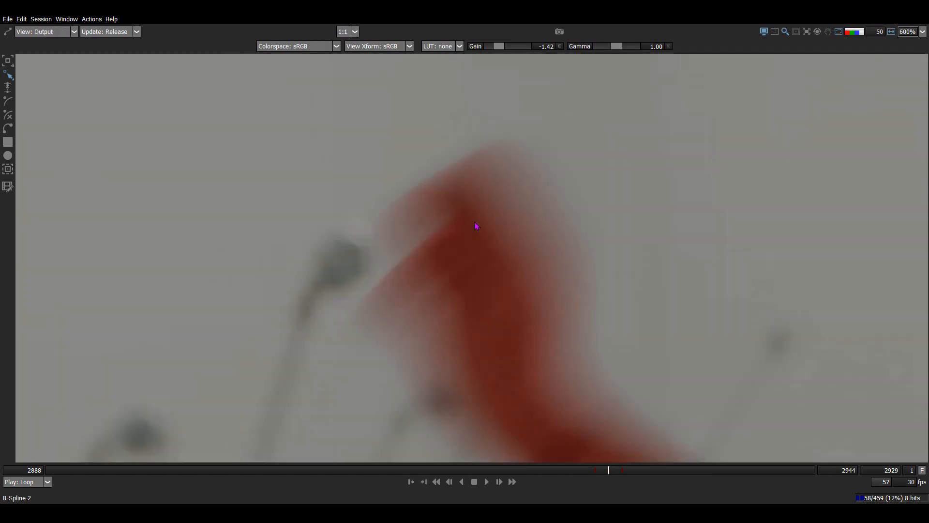
key(f)
key(3)
key(1)
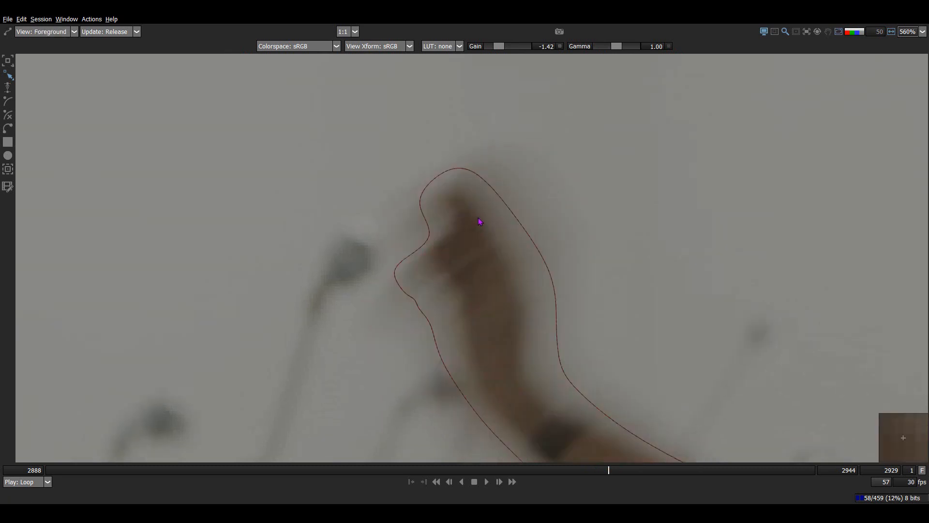
Draw a separate closed B-spline around the upper part of the fist on frame 2929.
scroll(478, 224, up, 2)
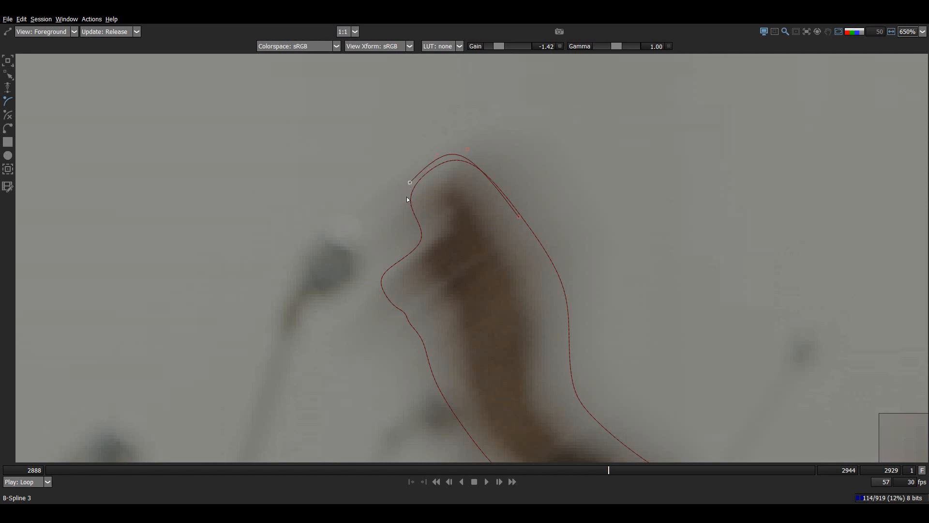
drag(408, 199, 452, 279)
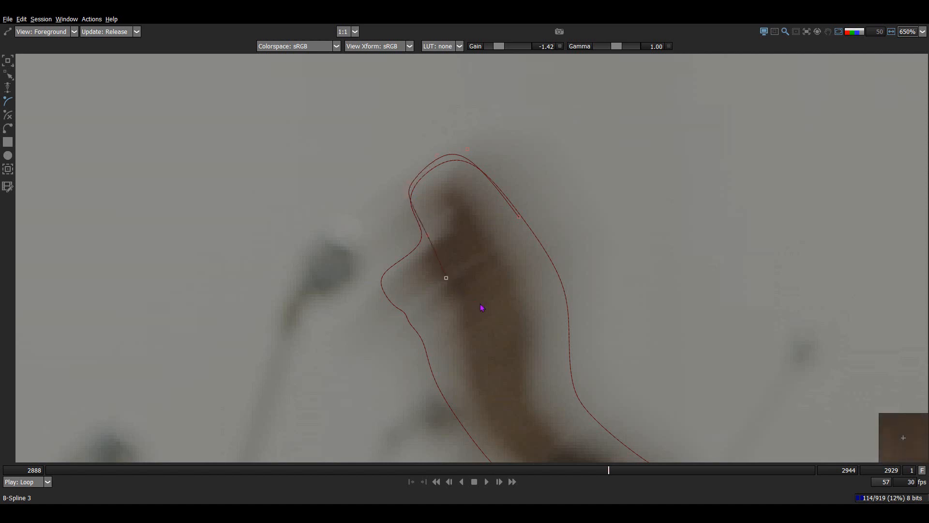
click(491, 315)
click(532, 281)
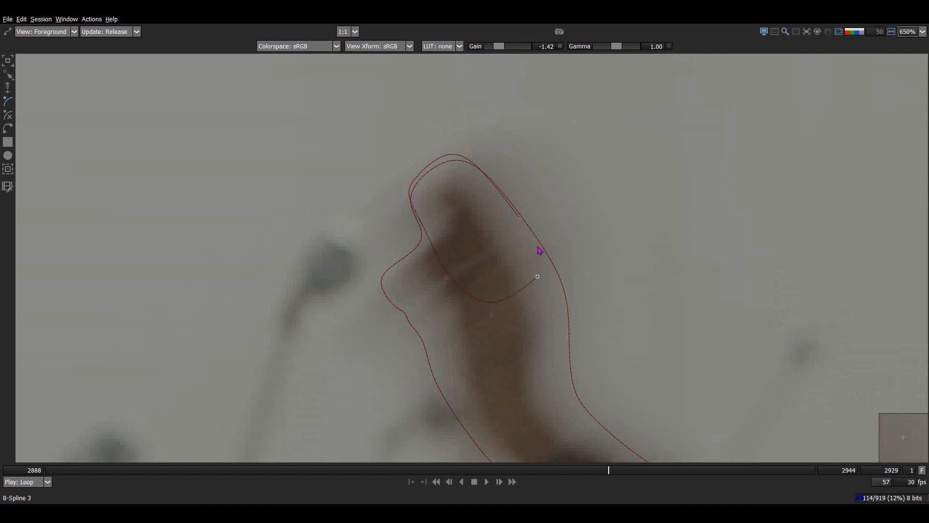
click(516, 218)
scroll(607, 157, down, 1)
Select all points of B-Spline 3 and move the shape to follow the hand on frames 2930 and 2928.
drag(636, 121, 134, 441)
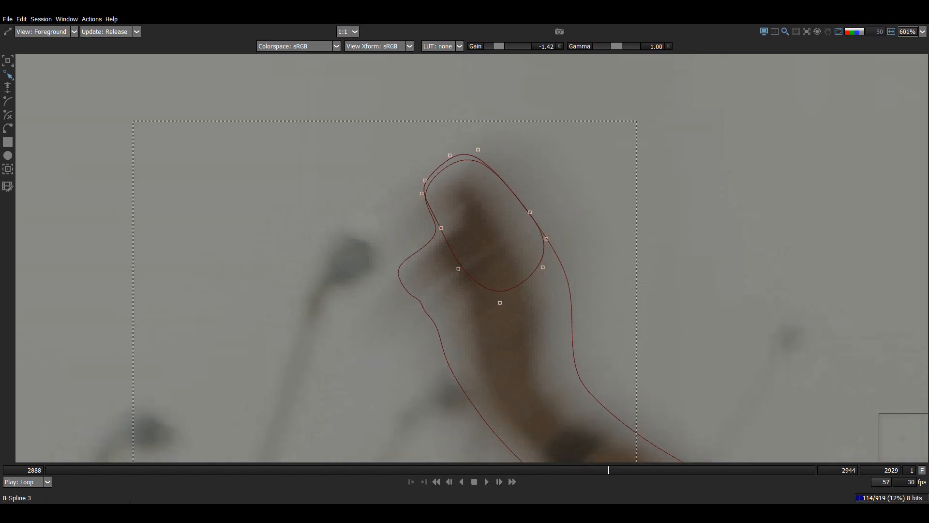
key(x)
key(Left)
key(Left)
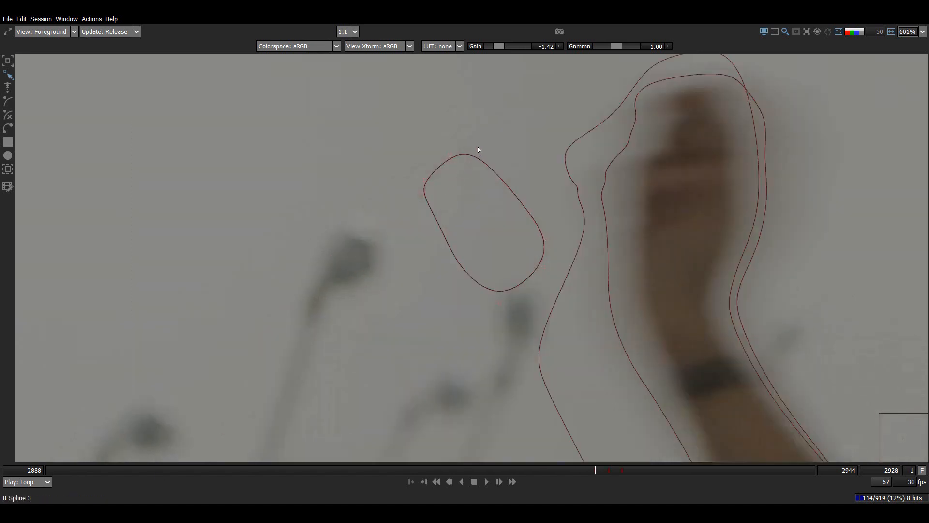
drag(476, 152, 624, 71)
key(Right)
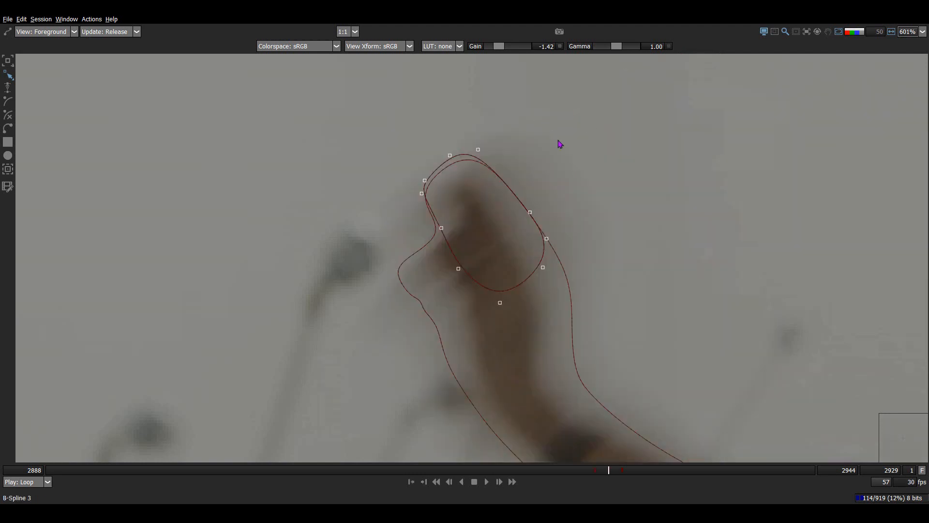
Show the object list and timeline and check B-Spline 3 across frames 2928 to 2930.
double_click(567, 31)
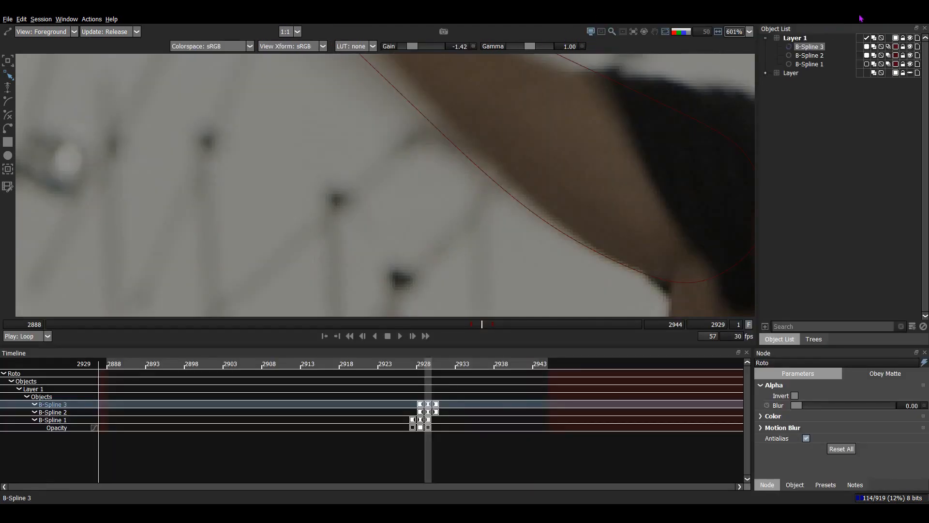
key(Left)
drag(442, 251, 431, 303)
key(Right)
key(Right)
drag(383, 180, 399, 215)
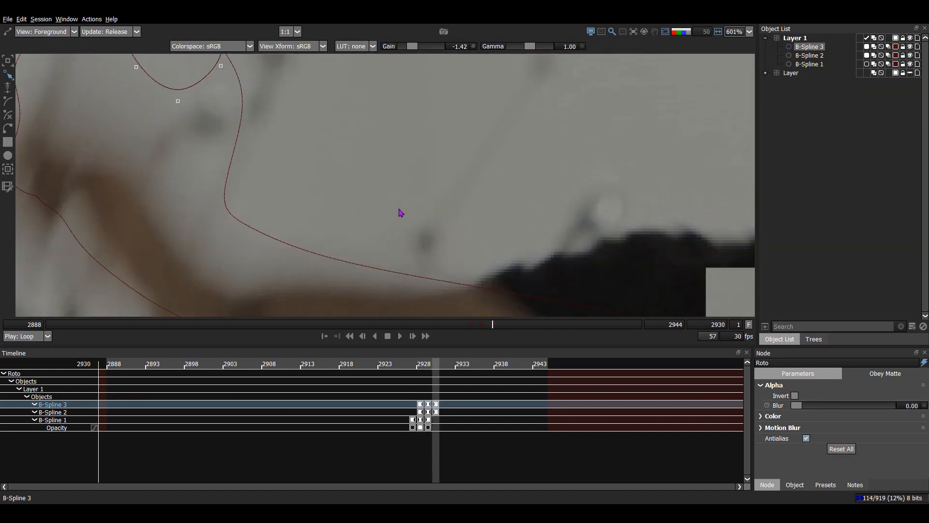
Return to the enlarged viewer and check the output around the hand on frame 2930.
key(grave)
drag(607, 248, 680, 145)
drag(583, 187, 600, 30)
key(3)
drag(591, 230, 532, 140)
key(1)
key(Left)
Examine the fist's blur on frame 2929 with B-Spline 3 added, comparing matte, overlay and plain footage.
drag(593, 220, 537, 242)
key(3)
key(a)
drag(617, 190, 526, 290)
scroll(560, 208, up, 1)
key(a)
key(a)
key(a)
key(a)
key(a)
key(1)
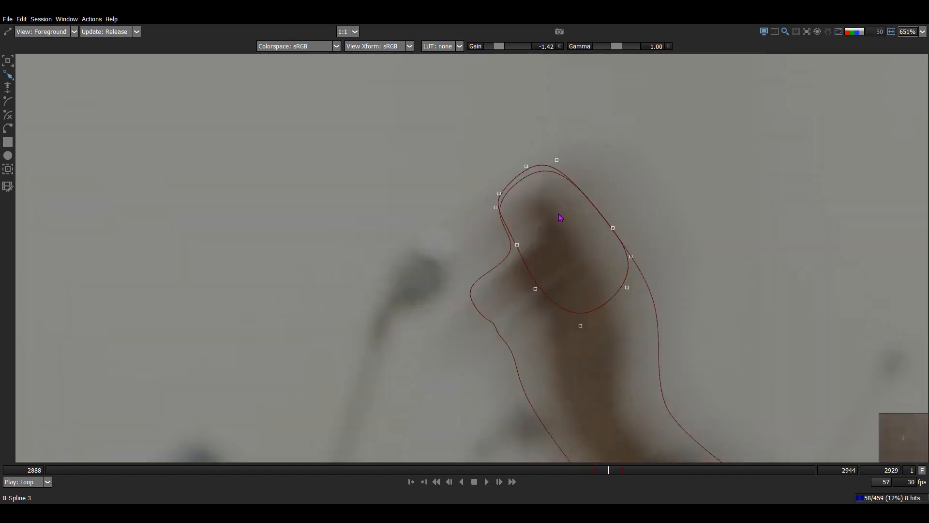
Examine B-Spline 3 around the fist on frame 2929, comparing output and foreground views and stepping to frame 2930.
key(3)
key(a)
key(a)
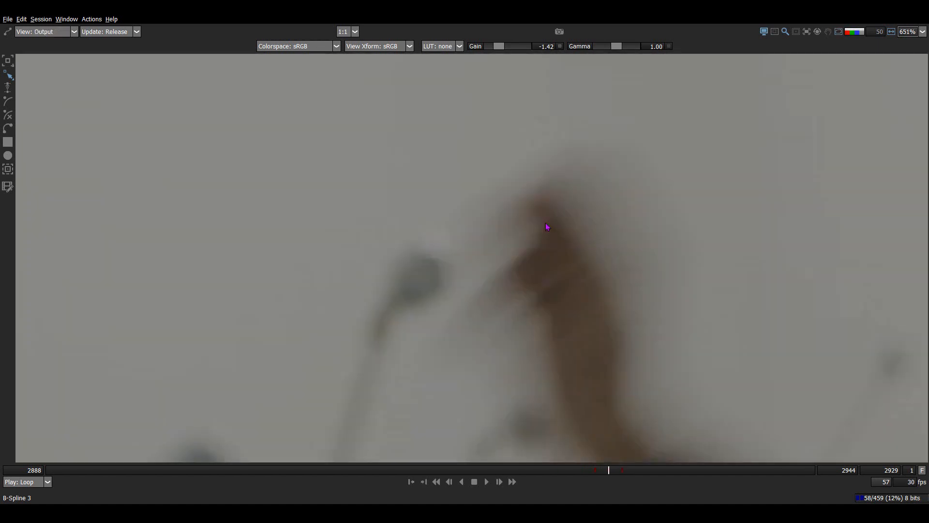
key(1)
key(Right)
scroll(592, 226, down, 1)
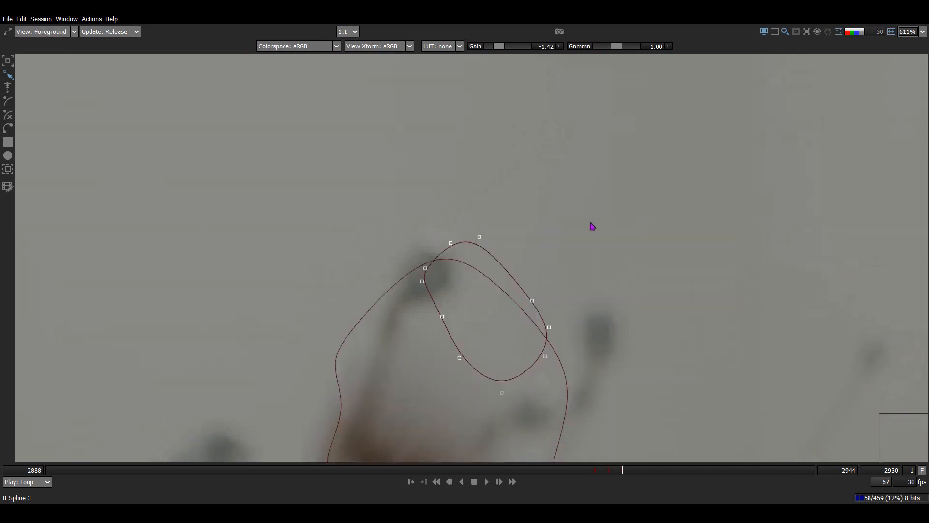
key(Left)
key(Left)
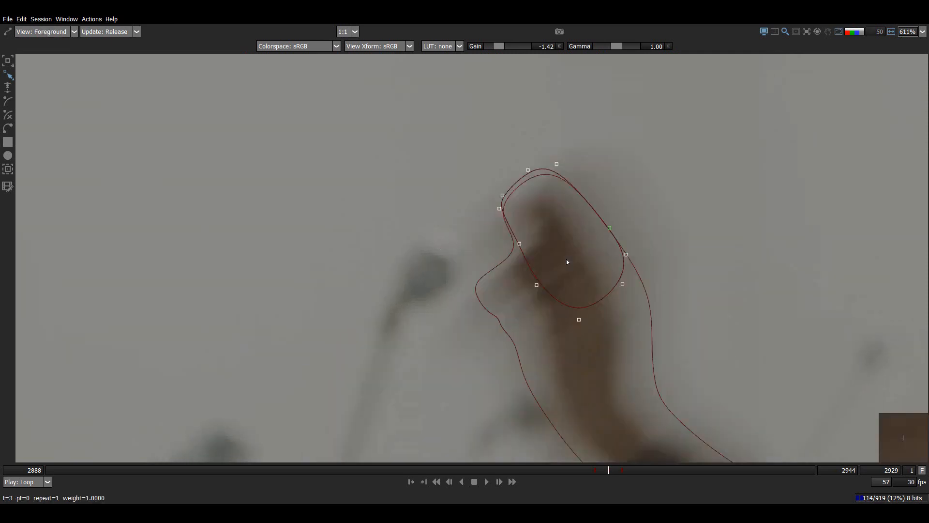
key(x)
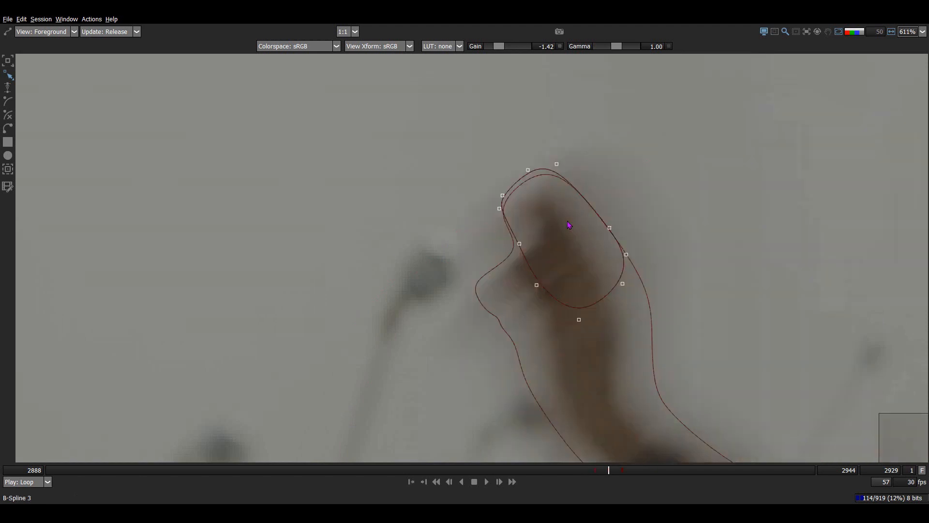
key(s)
key(a)
key(a)
key(s)
key(s)
On frame 2928, move B-Spline 3 onto the fist and rotate it by about 15 degrees.
key(Left)
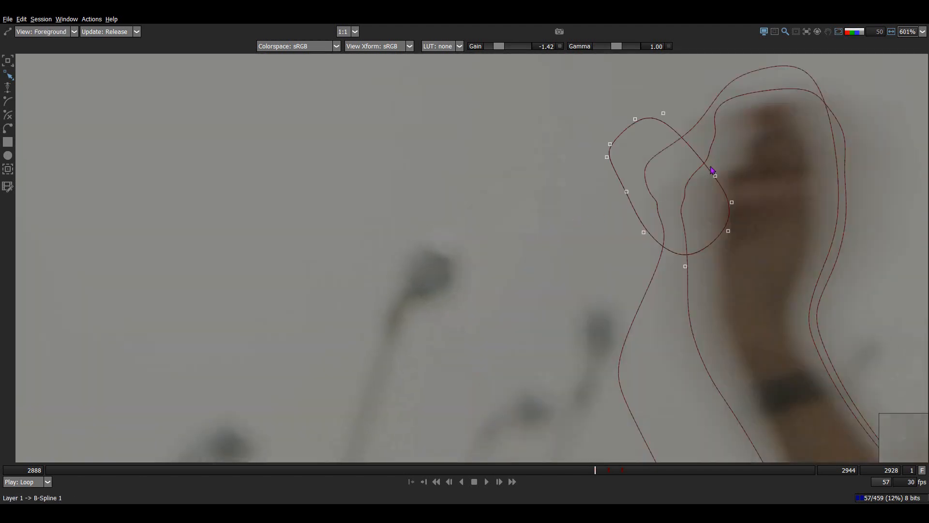
drag(713, 173, 827, 133)
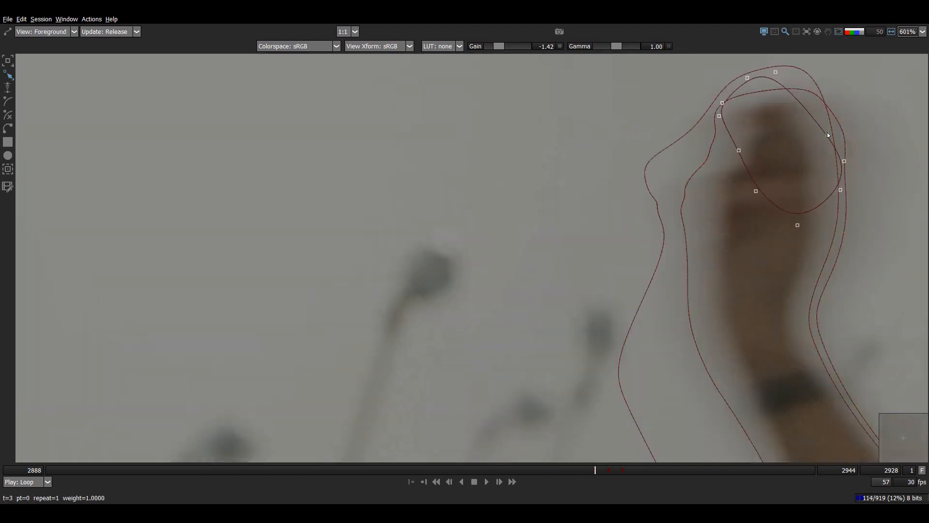
key(shift+t)
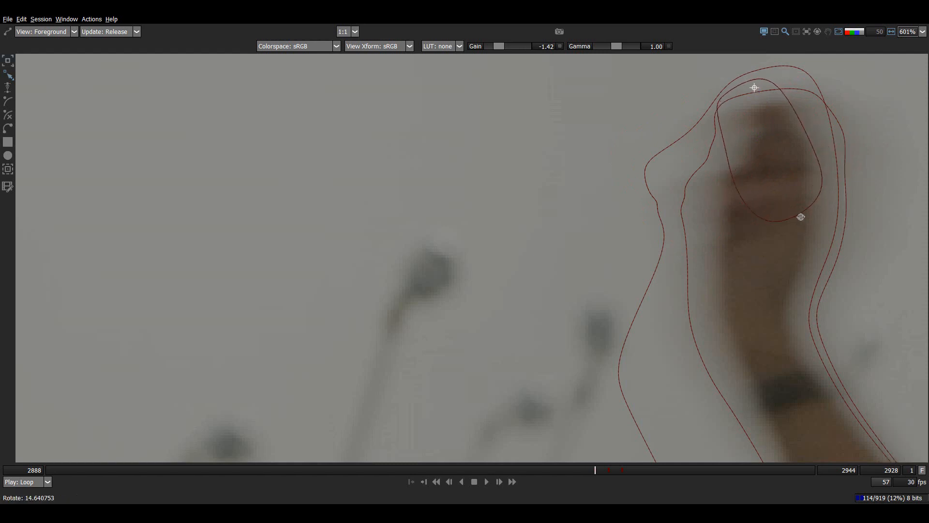
On frame 2930, move and rotate B-Spline 3 into B-Spline 2's upper area, checking the matte on frame 2929.
key(Right)
key(Right)
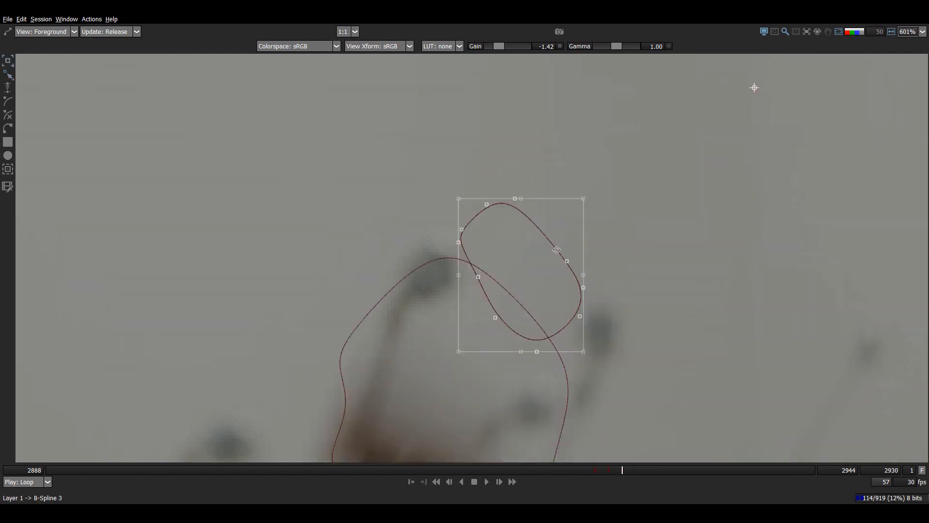
drag(533, 224, 478, 294)
drag(518, 332, 525, 313)
key(Left)
key(3)
key(a)
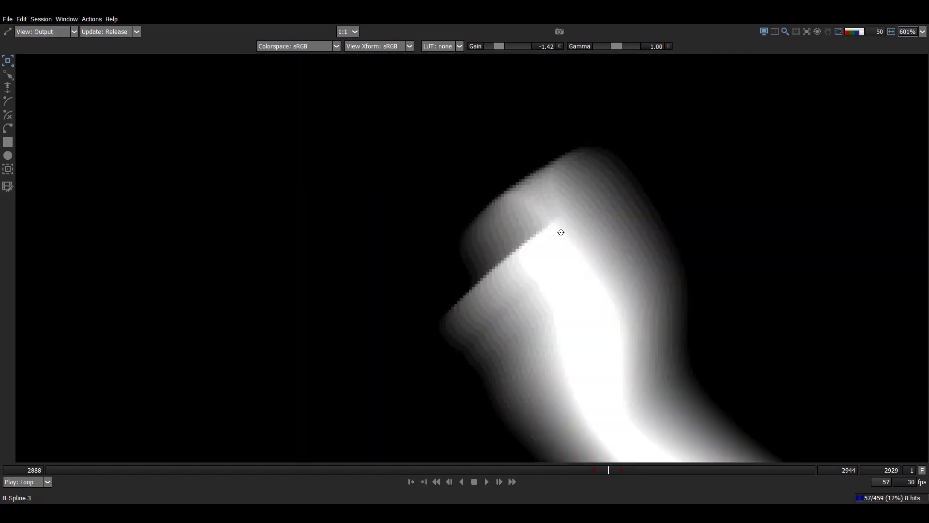
key(a)
Nudge B-Spline 3 up to the upper edge of B-Spline 2 on frame 2930 and compare neighbouring frames.
key(1)
key(Right)
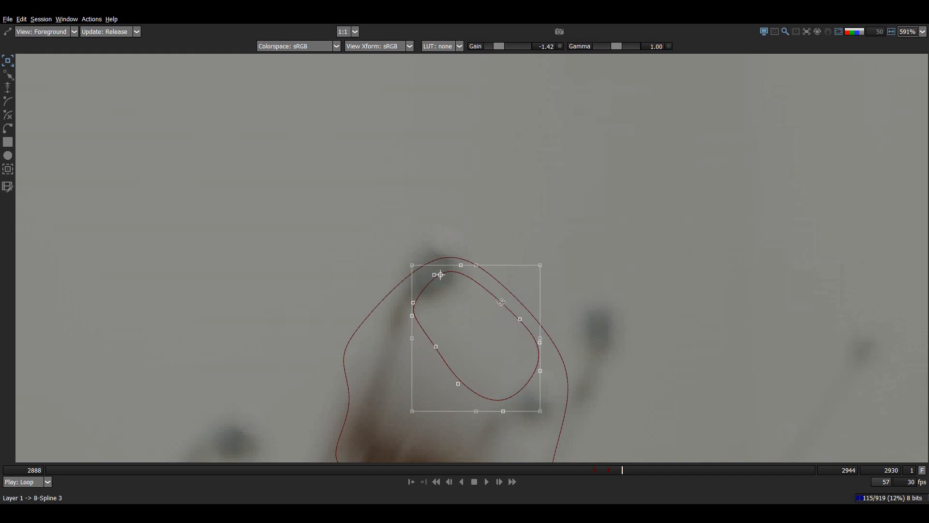
drag(500, 302, 507, 287)
key(Right)
key(Left)
key(Left)
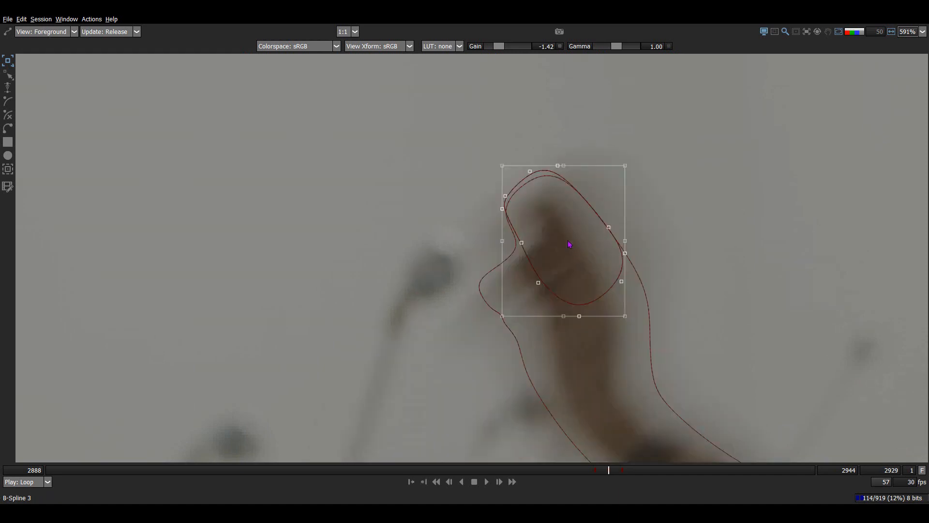
Try scaling B-Spline 3 to a narrower shape on frames 2930 and 2928.
key(Right)
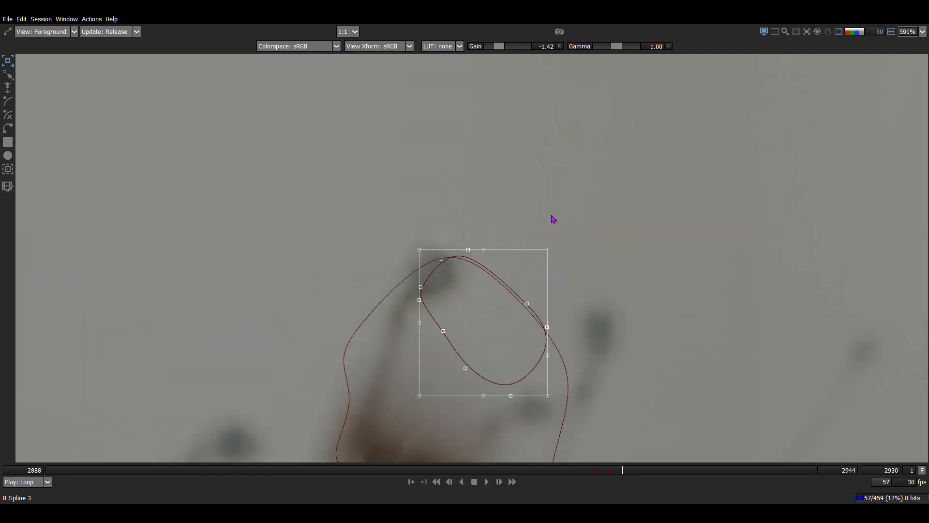
scroll(498, 293, down, 3)
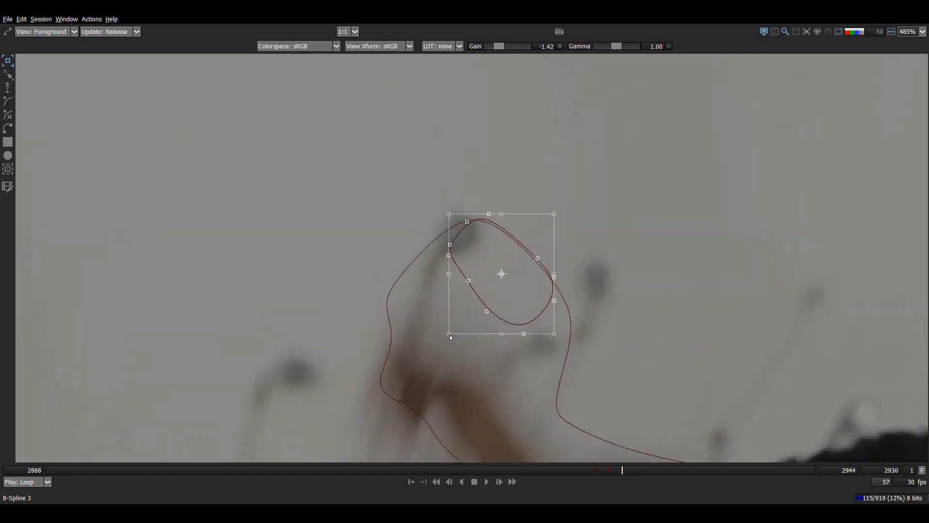
drag(449, 334, 486, 280)
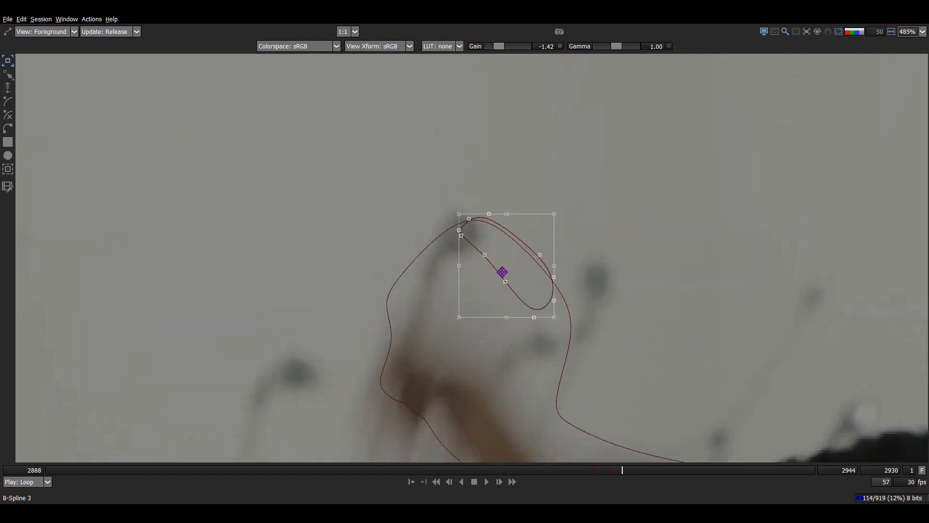
key(Left)
key(Left)
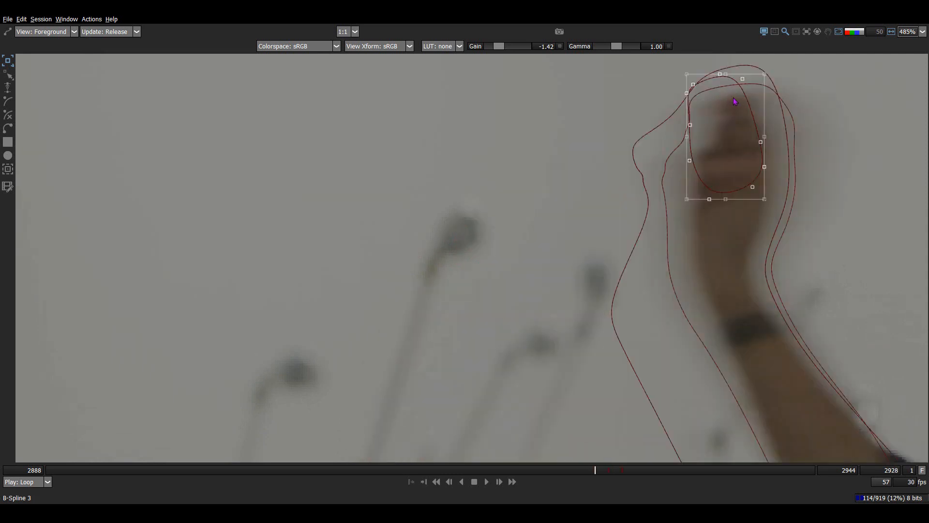
drag(761, 142, 714, 154)
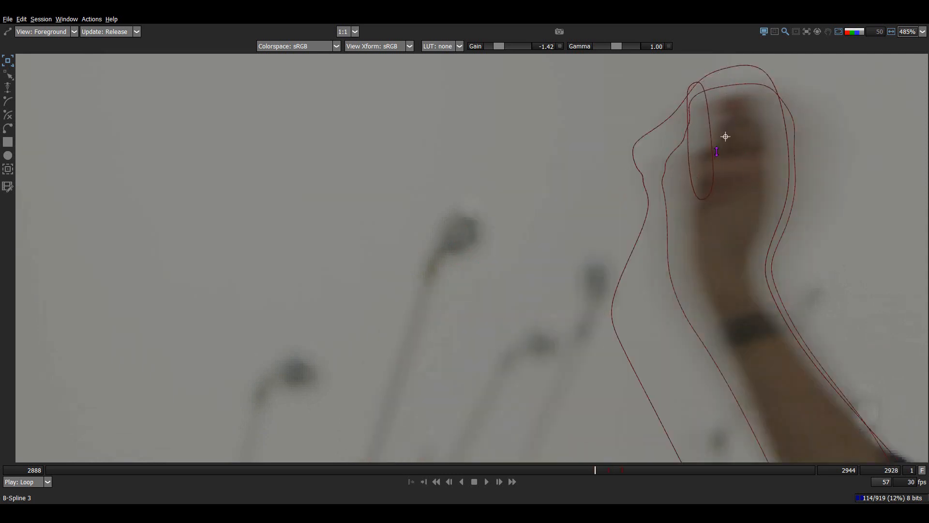
Examine the fist's motion blur on frame 2929 in the output, switching between plain footage and the red matte overlay.
key(Right)
key(s)
key(a)
scroll(554, 219, up, 1)
key(a)
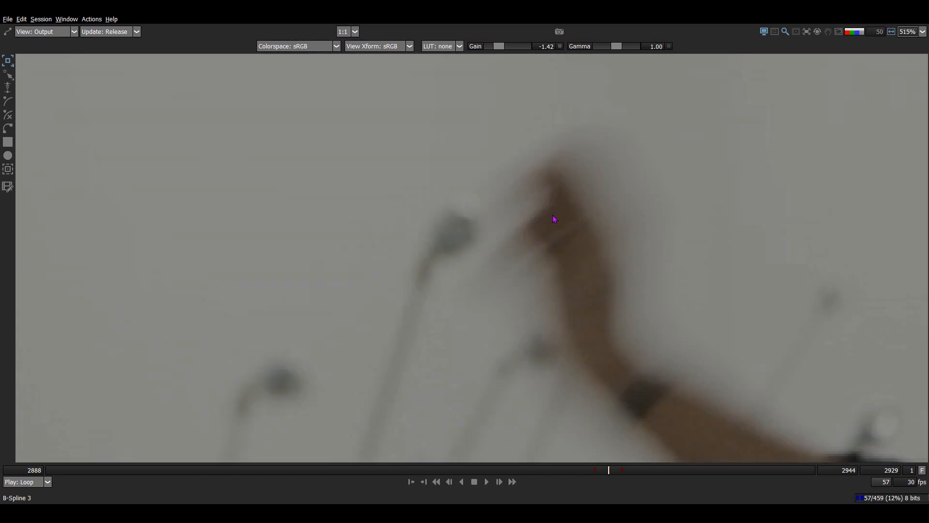
key(s)
key(s)
key(s)
key(s)
scroll(551, 208, up, 1)
key(s)
key(s)
key(s)
scroll(549, 208, down, 1)
drag(550, 208, 543, 291)
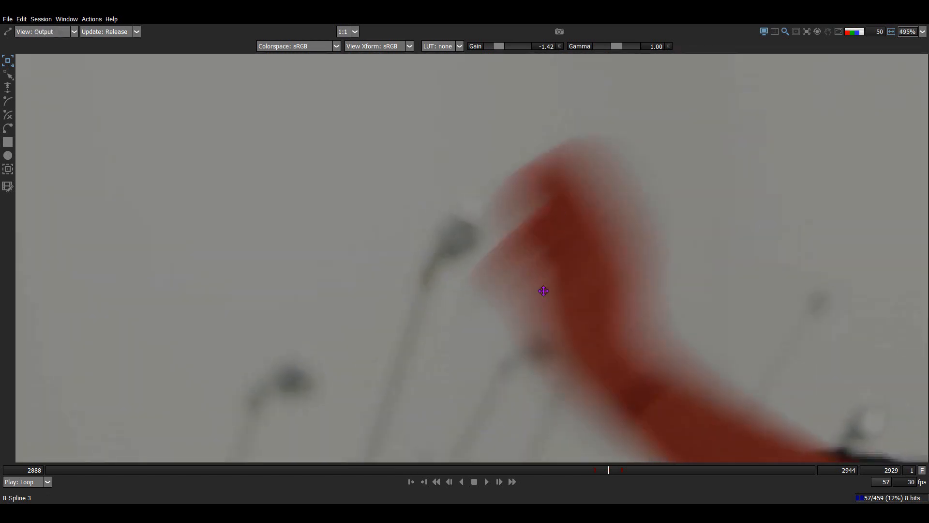
Compare the matte overlay with the splines over the foreground on frame 2929, both for the whole arm and around the hand.
key(s)
key(s)
key(o)
key(a)
key(f)
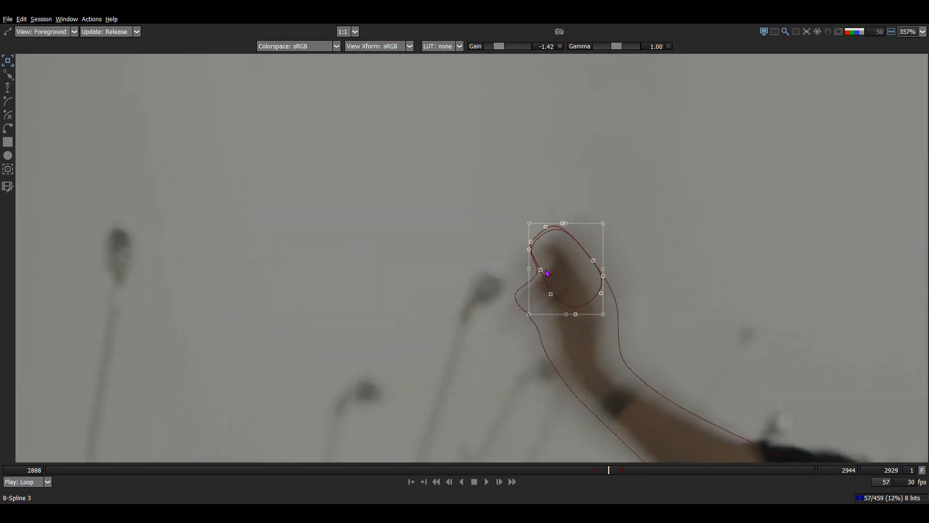
scroll(577, 250, up, 2)
key(o)
key(a)
key(o)
key(f)
scroll(564, 287, down, 2)
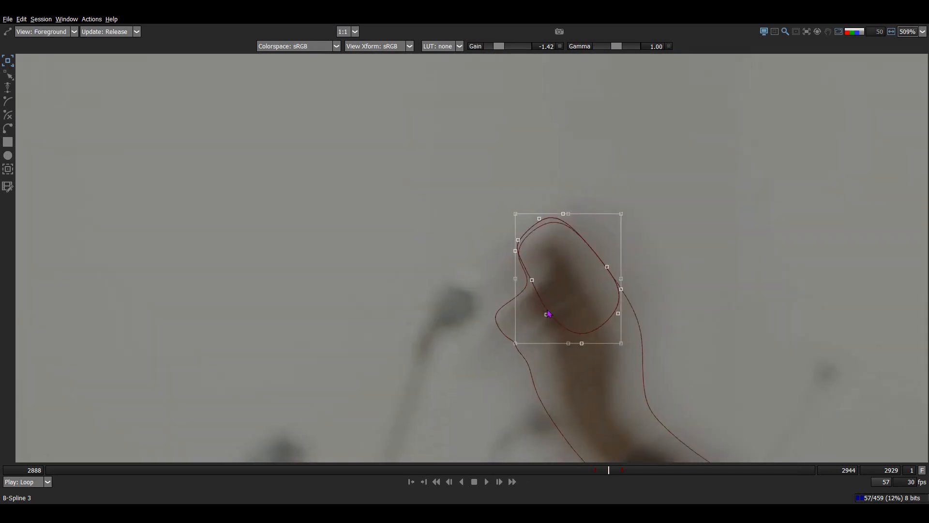
key(o)
key(f)
scroll(564, 287, down, 10)
key(o)
key(f)
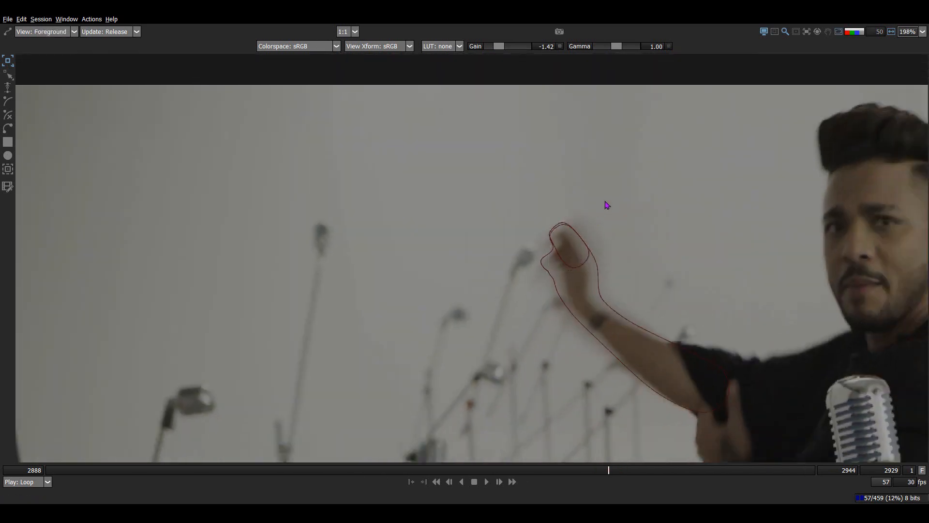
key(o)
key(a)
key(o)
scroll(585, 253, up, 10)
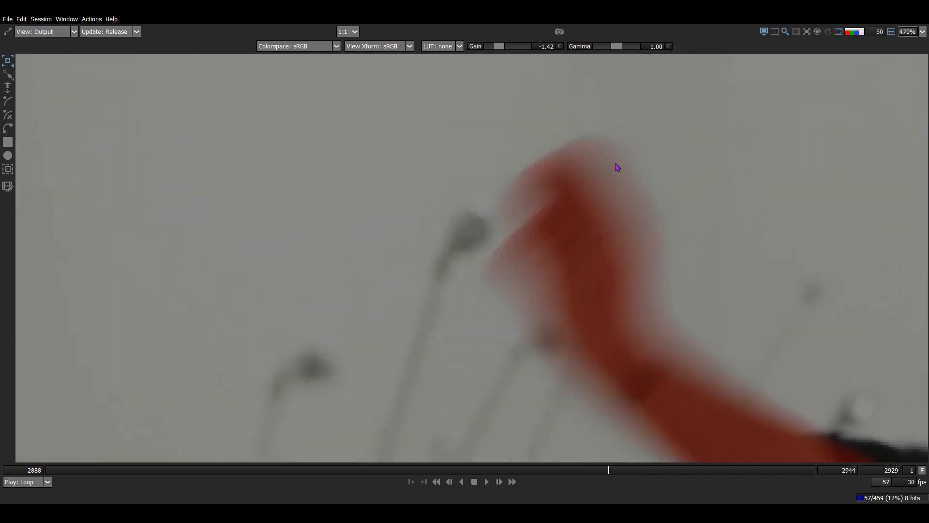
Delete B-Spline 3 from the fist, leaving only the arm spline on frame 2929.
key(f)
click(581, 254)
key(Delete)
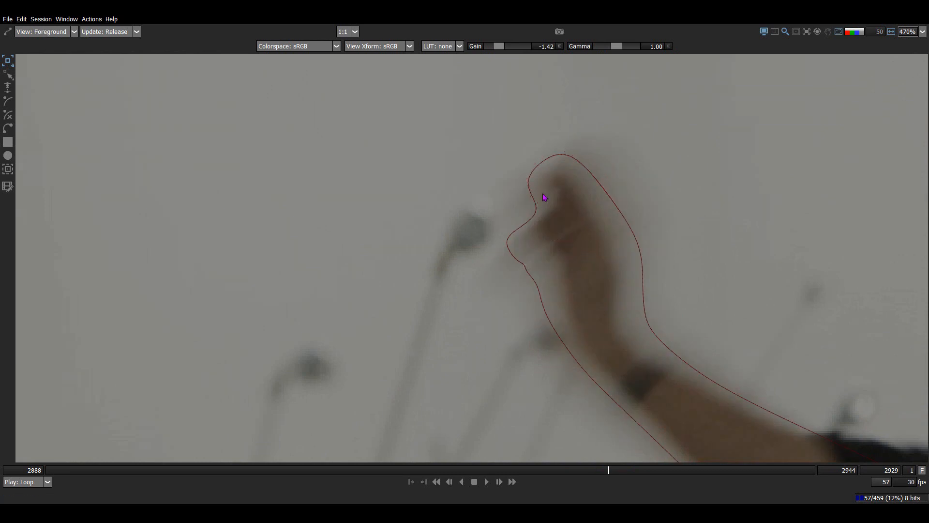
Remove B-Spline 2's points around the fingertips on frame 2929 and raise the remaining upper curve slightly across the fist.
click(535, 196)
drag(598, 107, 553, 157)
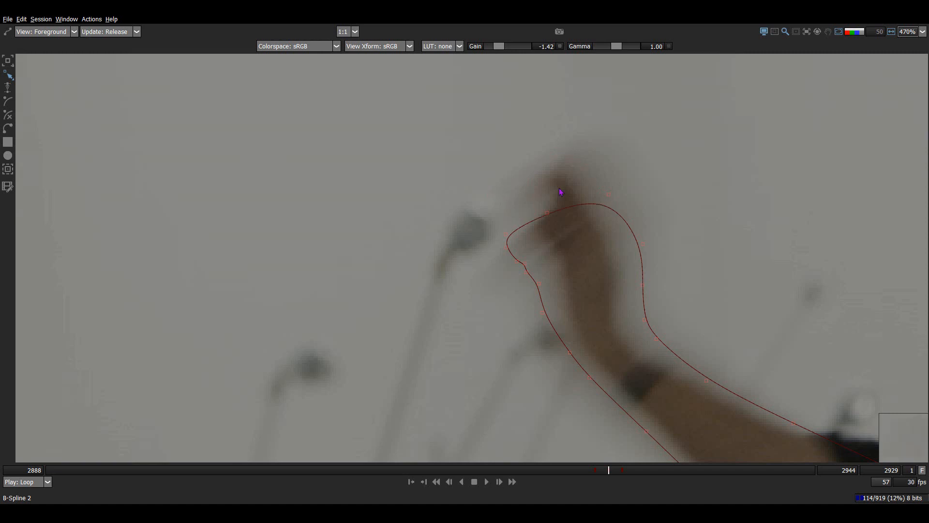
drag(628, 164, 548, 207)
drag(604, 179, 603, 174)
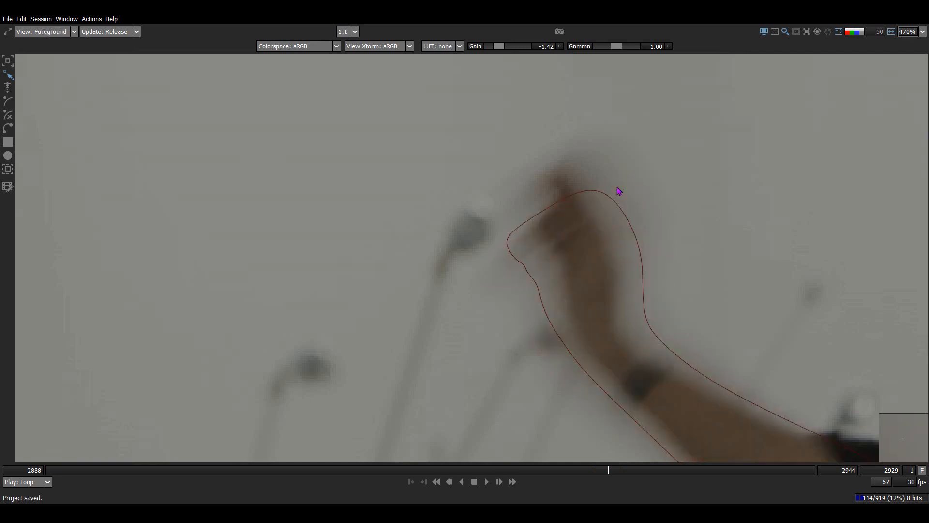
Draw a new closed B-Spline 3 around the fingers on frame 2929, overlapping the upper end of B-Spline 2.
scroll(516, 241, up, 2)
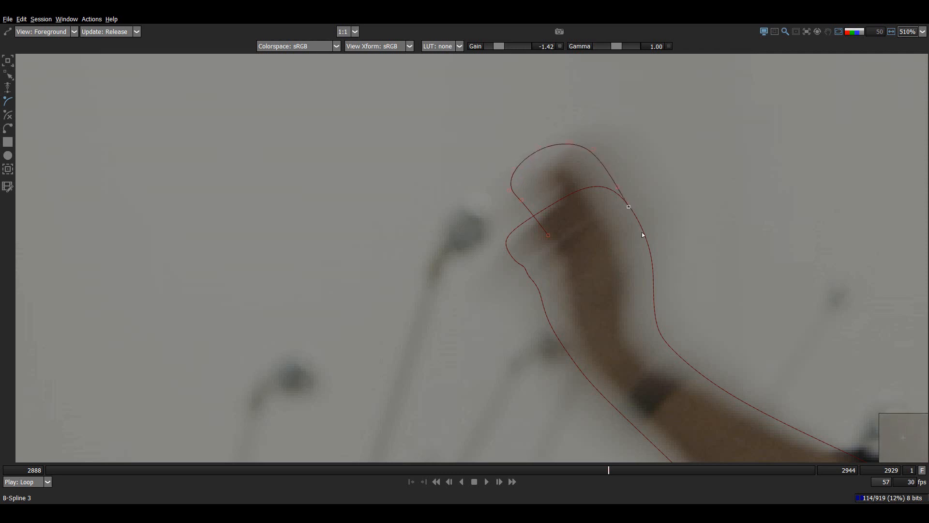
click(602, 267)
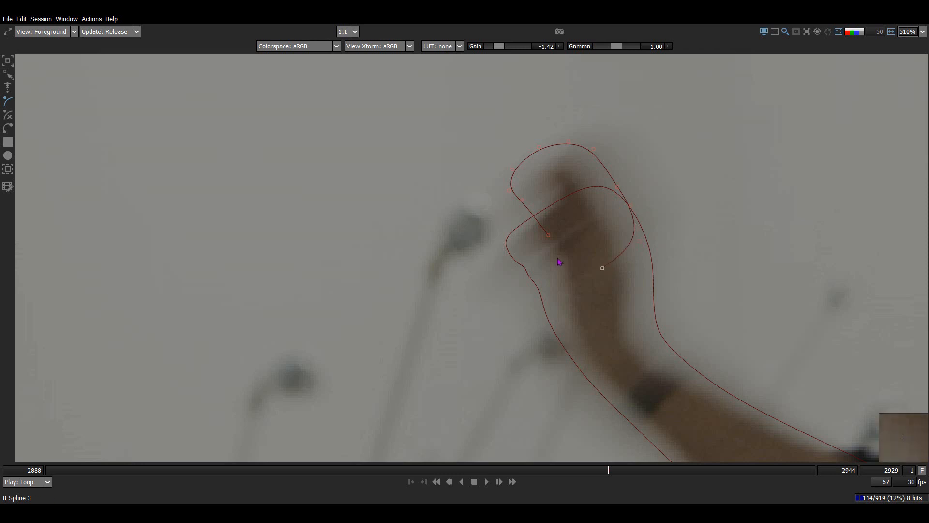
click(550, 237)
scroll(562, 213, down, 1)
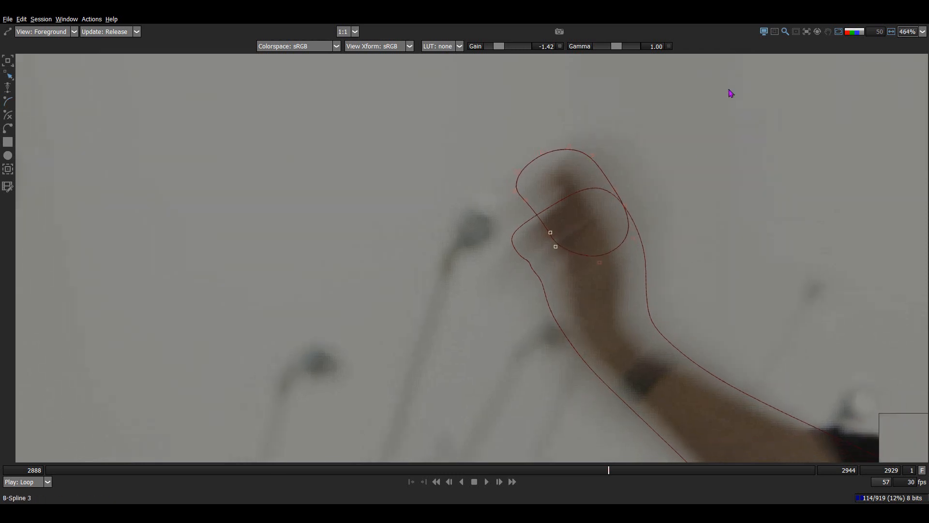
Move the new B-Spline 3 to follow the hand's motion on frames 2930 and 2928.
key(Right)
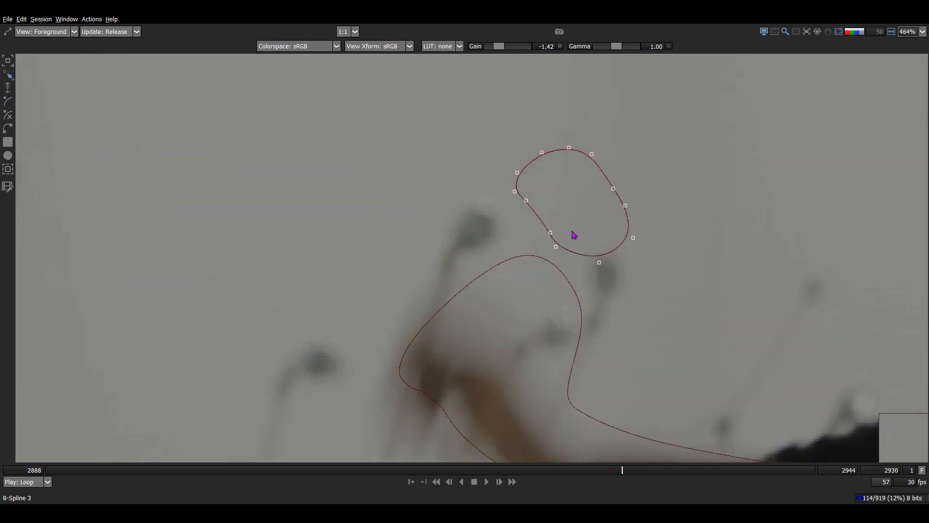
drag(612, 190, 549, 234)
key(Left)
key(Left)
drag(614, 187, 683, 147)
Check the matte on frame 2929 and turn on motion blur for B-Spline 3 in the object list.
key(Right)
key(3)
key(a)
scroll(602, 203, up, 1)
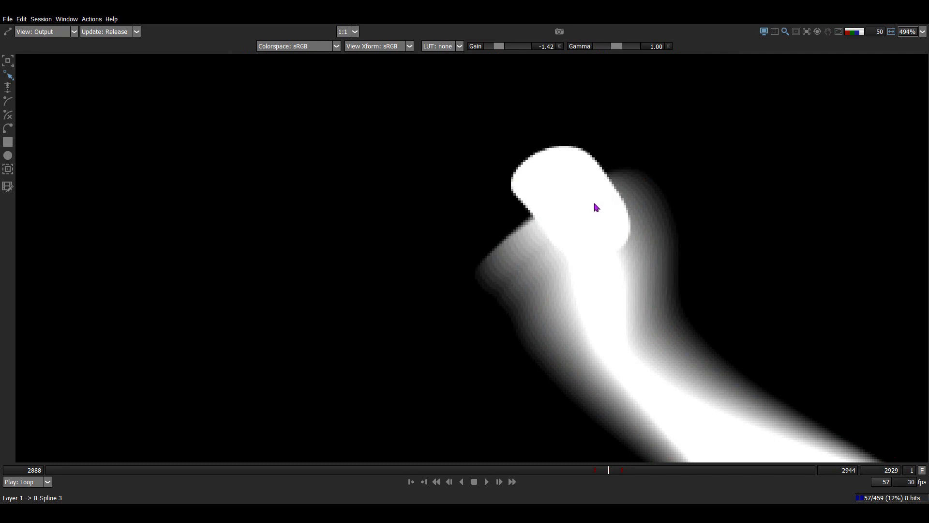
key(1)
scroll(600, 227, down, 2)
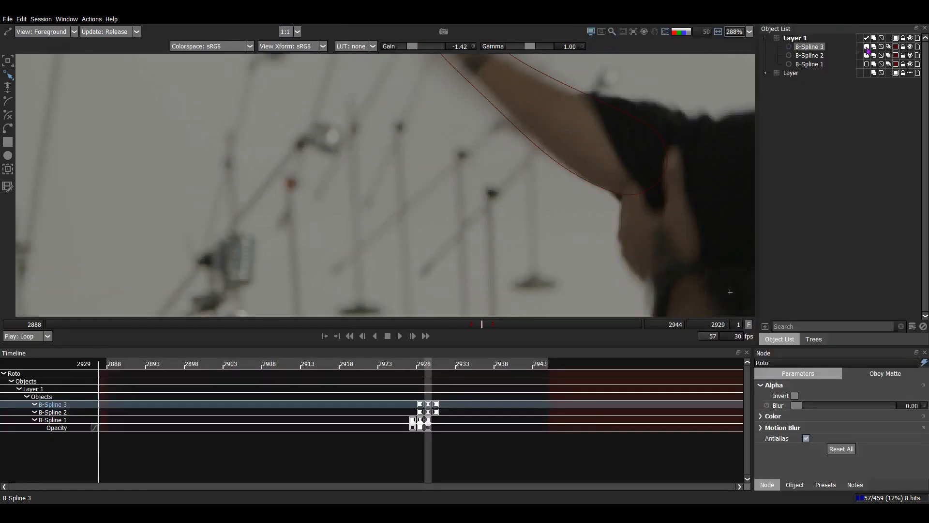
key(Left)
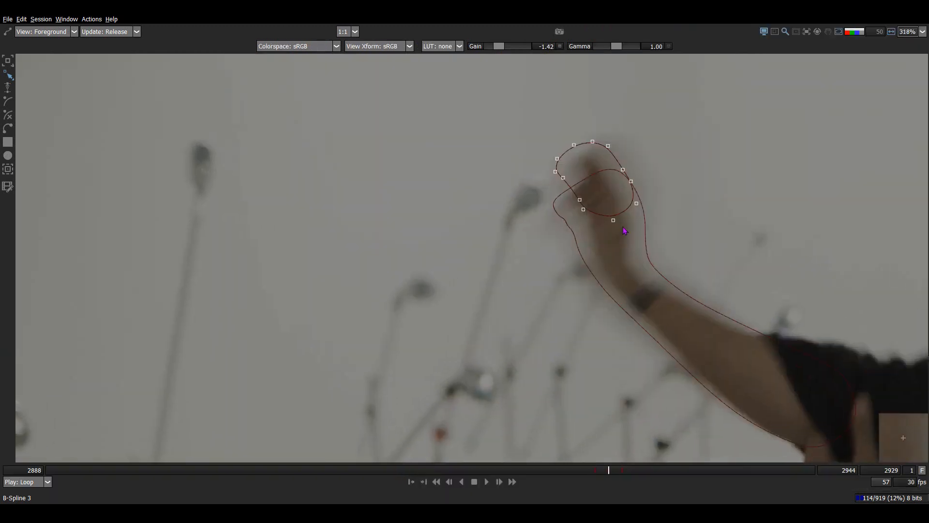
Examine the fist's blurred matte on frame 2929 and compare the position of B-Spline 3 on the neighbouring frames.
key(3)
scroll(605, 166, up, 3)
key(1)
key(Right)
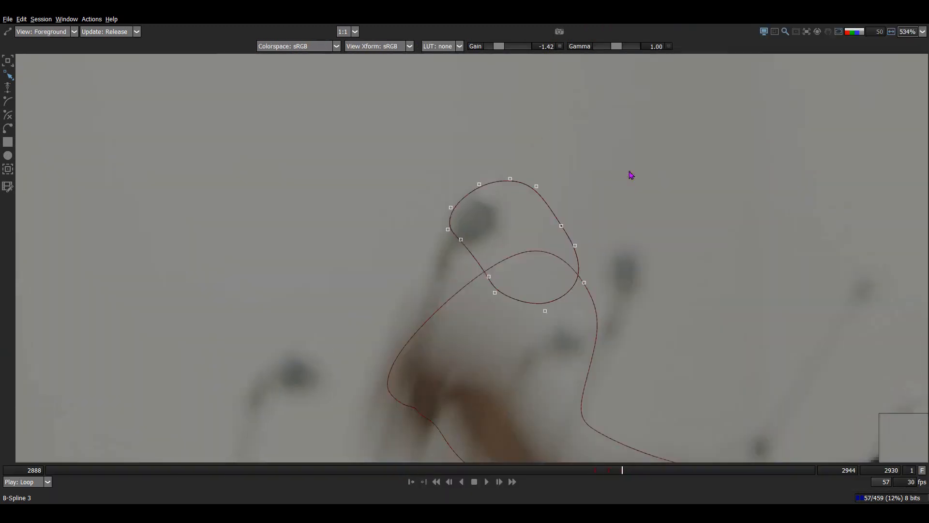
key(Left)
key(Left)
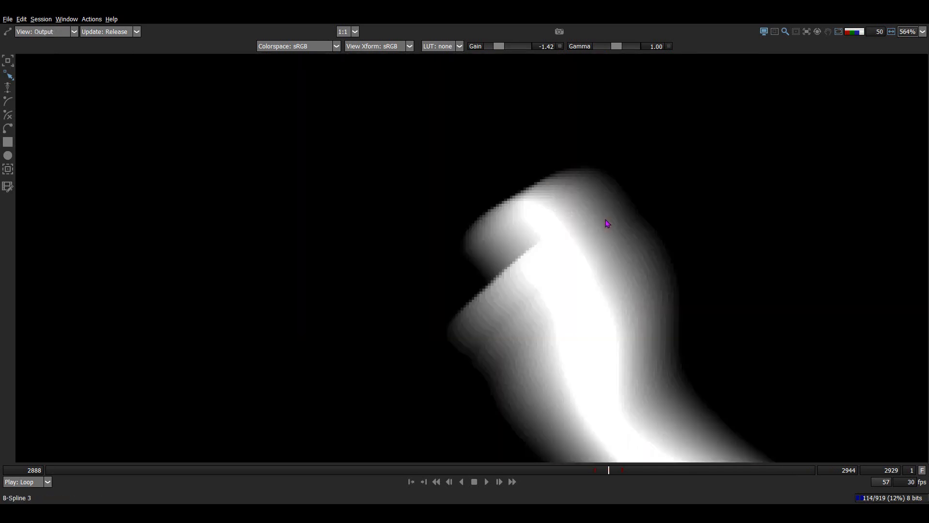
key(a)
key(a)
key(a)
key(a)
key(a)
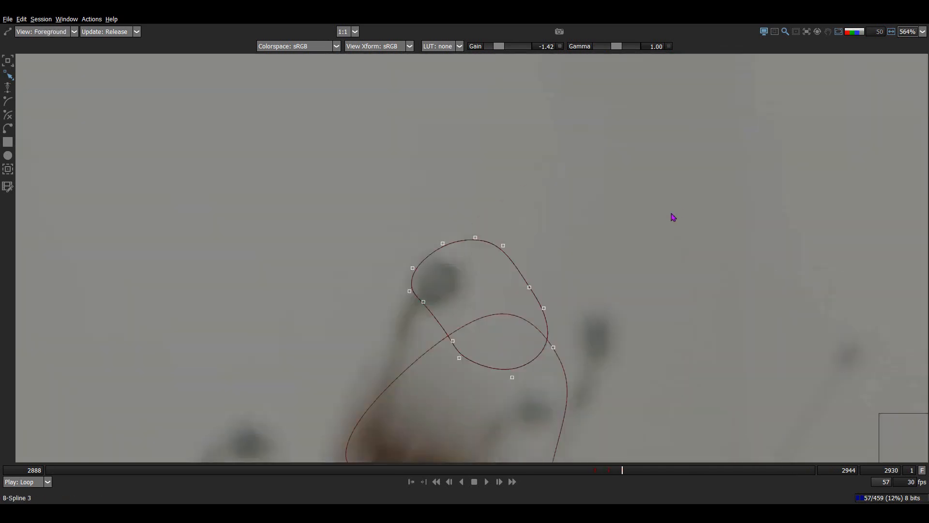
Move and rotate B-Spline 3 on frame 2930 so it sits over the blurred fingers above B-Spline 2.
drag(770, 152, 822, 147)
click(759, 103)
key(t)
drag(821, 225, 780, 241)
key(z)
key(x)
key(x)
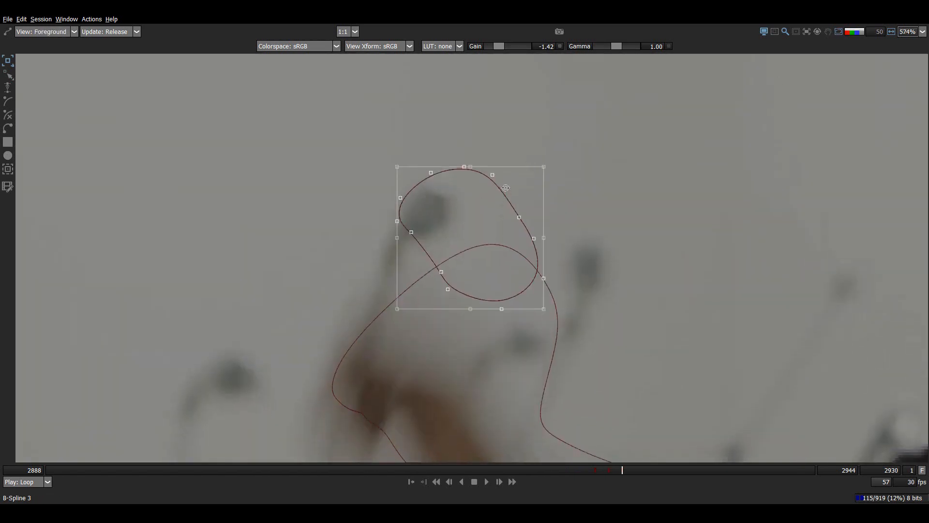
drag(506, 194, 475, 212)
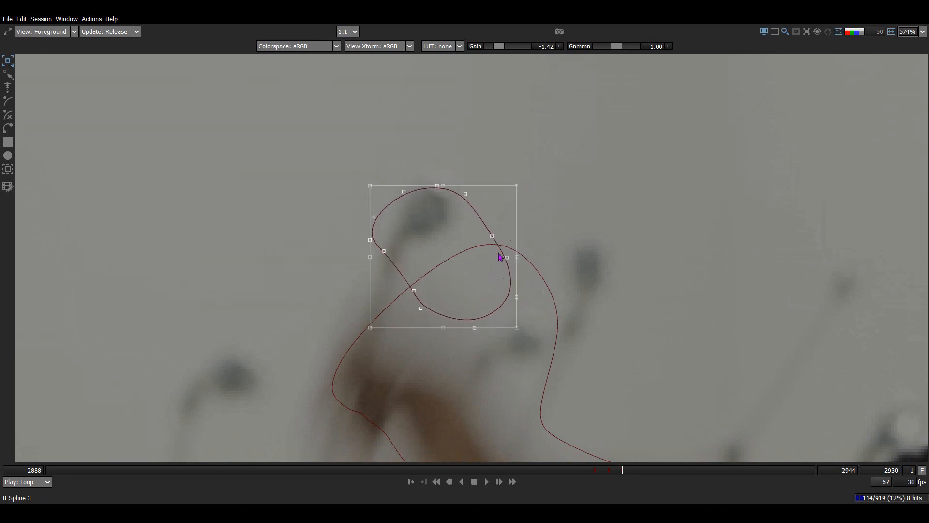
key(w)
drag(499, 253, 432, 236)
Shift B-Spline 3 slightly up and to the right on frame 2930, comparing its position with the neighbouring frames.
key(Right)
key(Left)
key(Left)
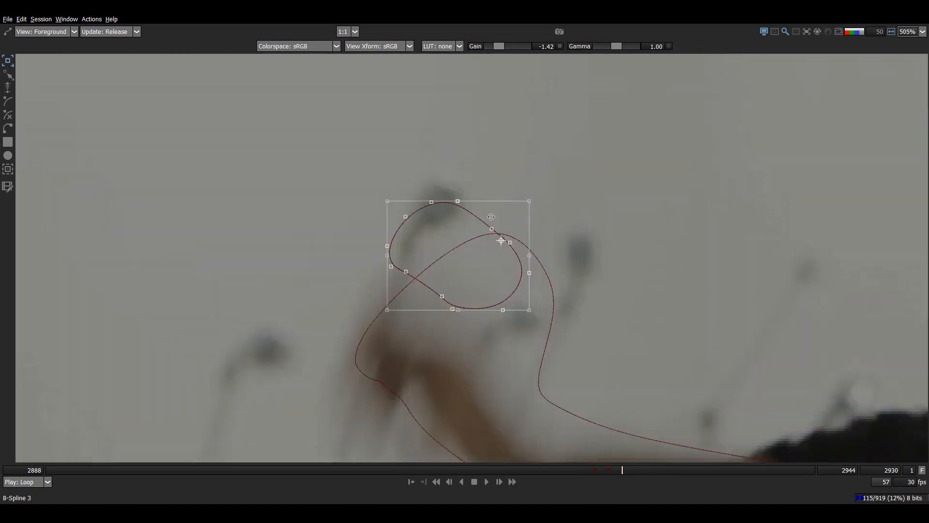
drag(485, 223, 501, 214)
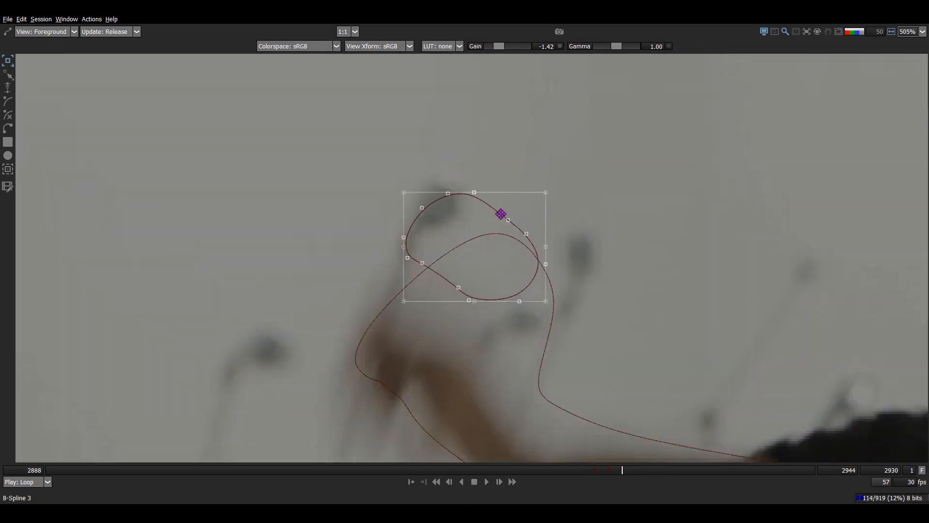
key(Right)
key(Left)
key(Left)
Examine the arm's motion-blurred matte on frame 2929 against the foreground footage.
key(3)
key(a)
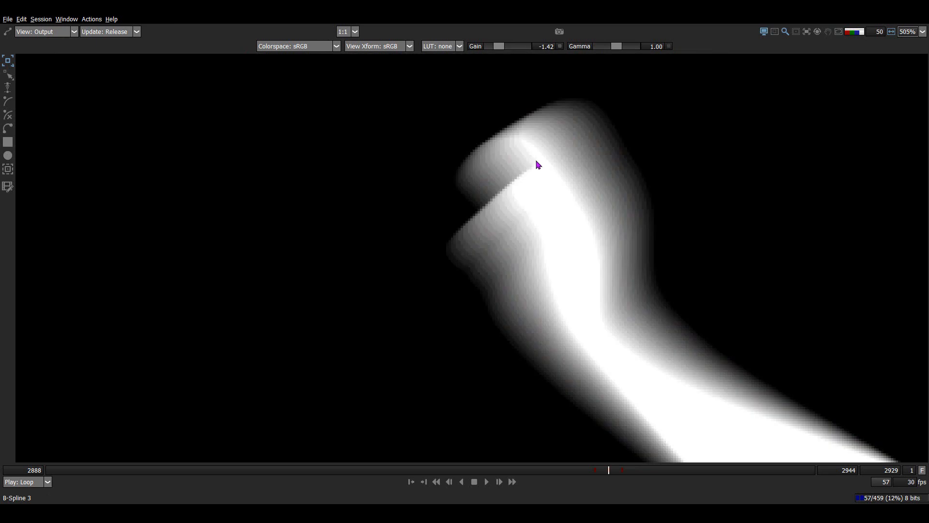
key(a)
key(a)
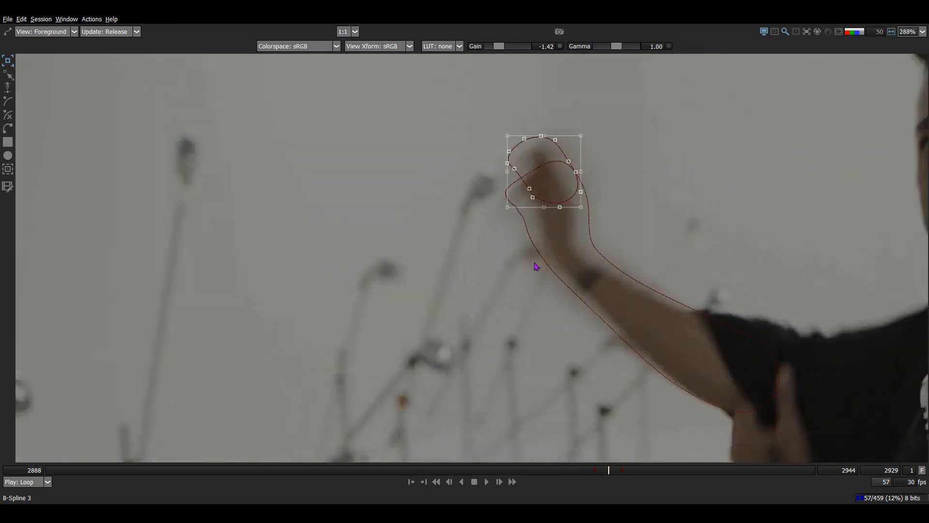
key(a)
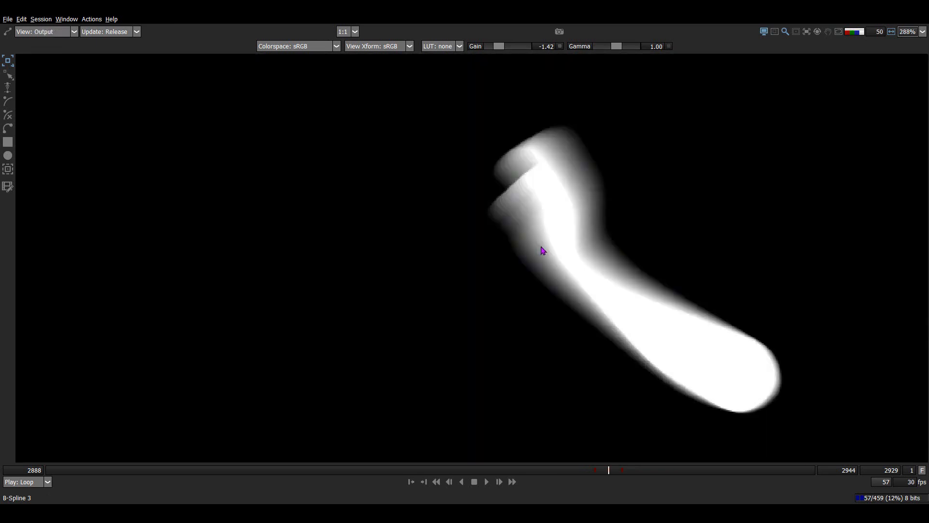
key(o)
key(a)
key(1)
Select B-Spline 2 and B-Spline 3 together and turn them off on frames 2928 and 2930, keeping them on for frame 2929.
scroll(583, 261, down, 5)
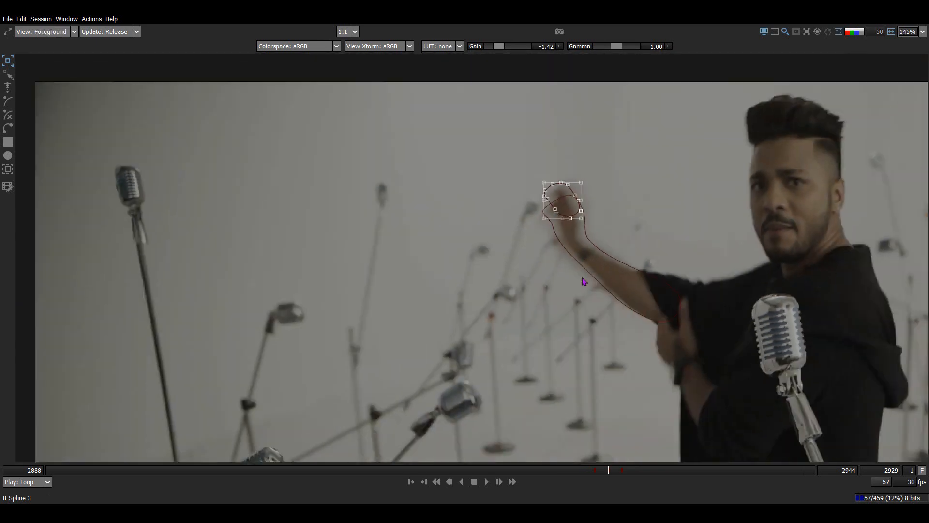
scroll(587, 273, up, 1)
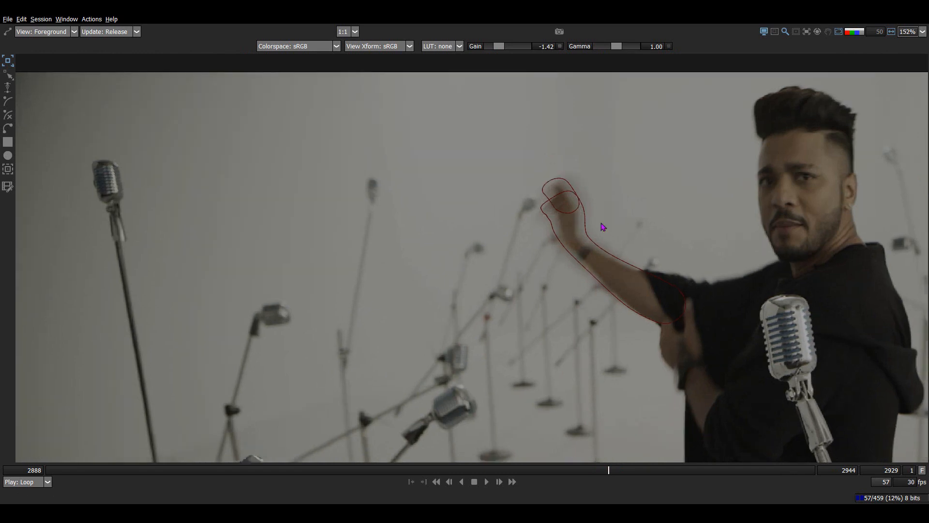
drag(529, 260, 485, 301)
key(t)
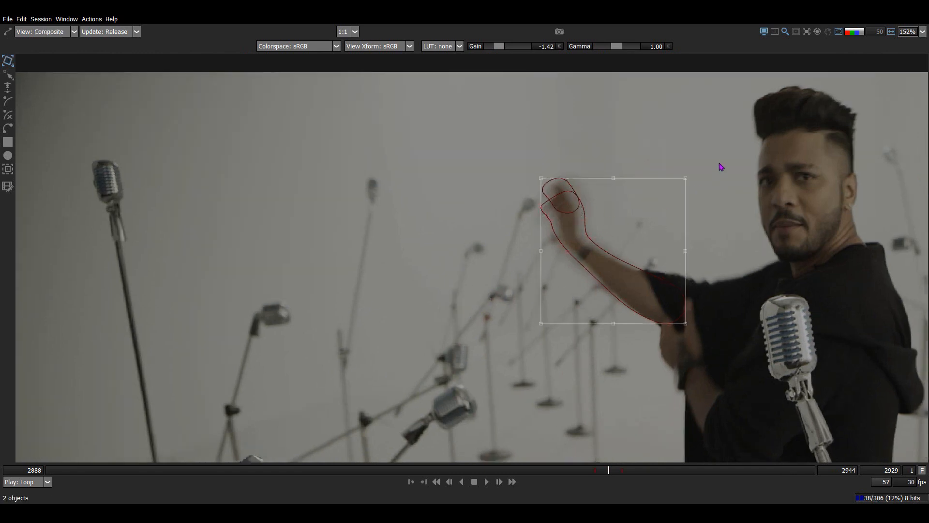
key(Left)
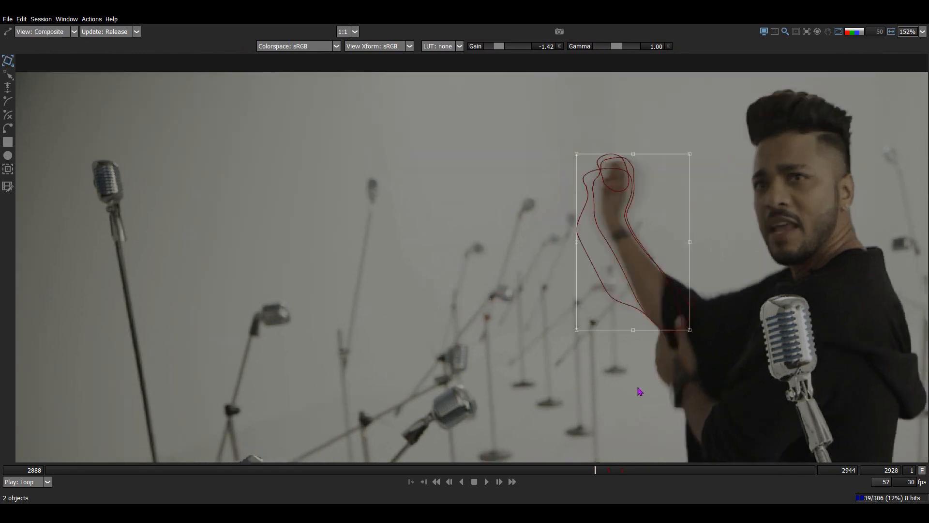
key(F2)
drag(513, 131, 496, 228)
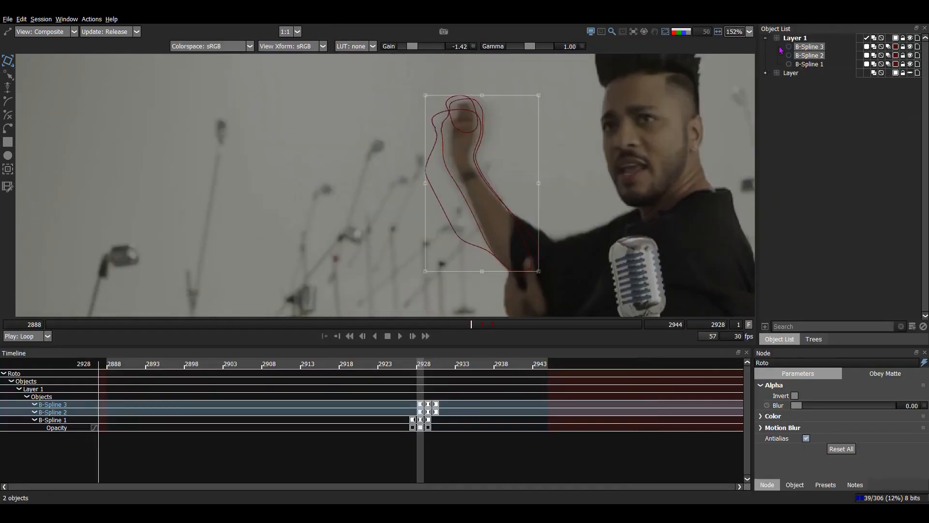
key(Right)
key(Right)
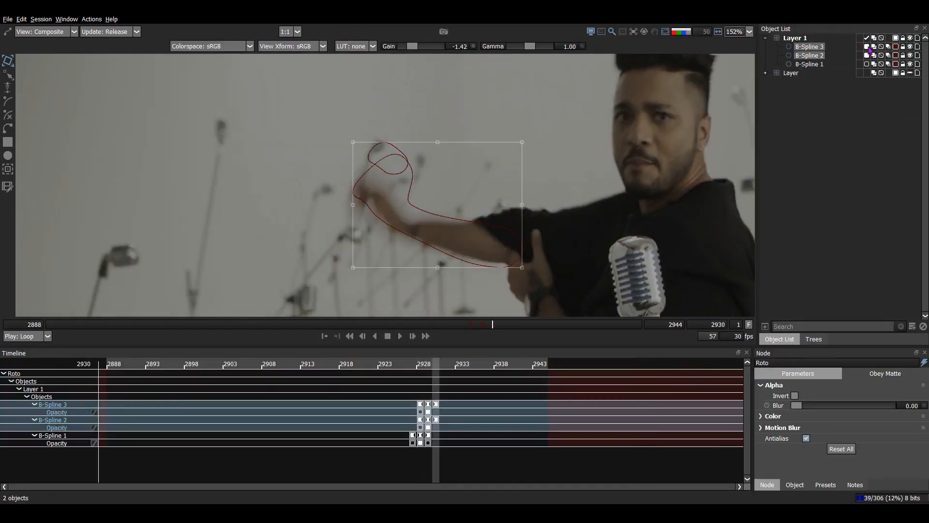
click(666, 148)
key(Left)
Compare the red matte overlay with the blurred arm on frame 2929 and check the shapes' visibility on frames 2928 and 2930.
key(s)
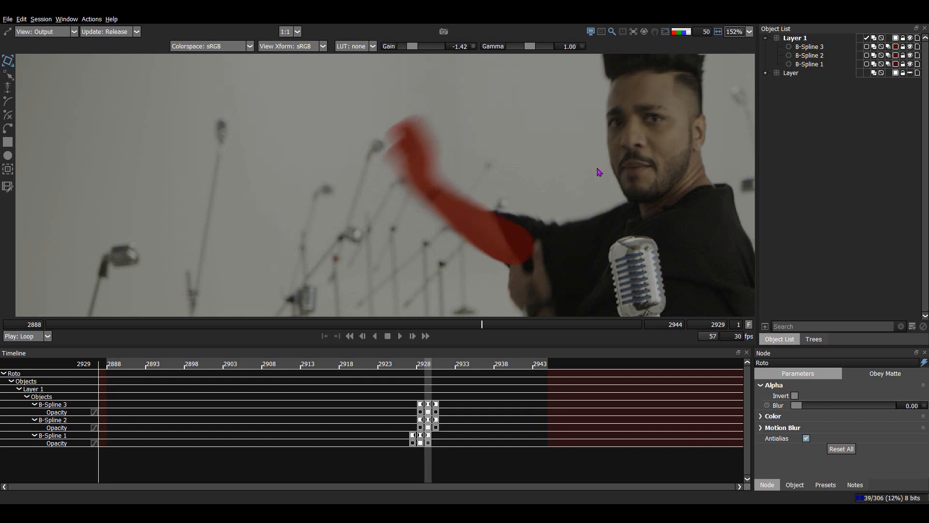
key(Left)
key(Right)
key(Right)
key(Left)
scroll(593, 174, down, 2)
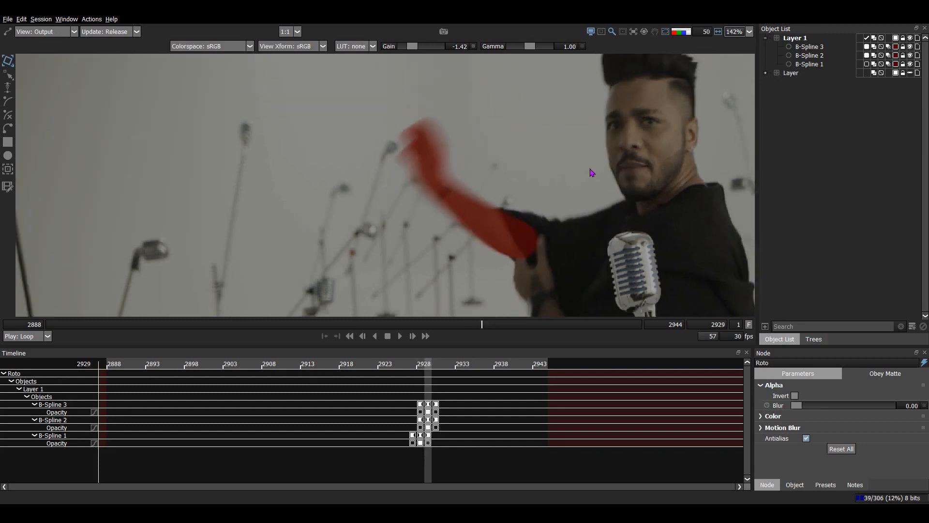
key(s)
key(o)
scroll(511, 182, down, 1)
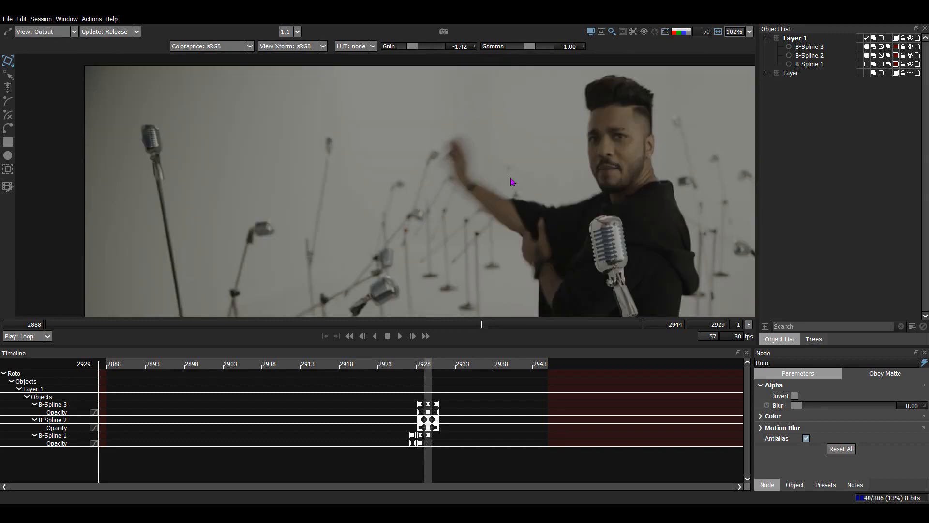
key(o)
key(Right)
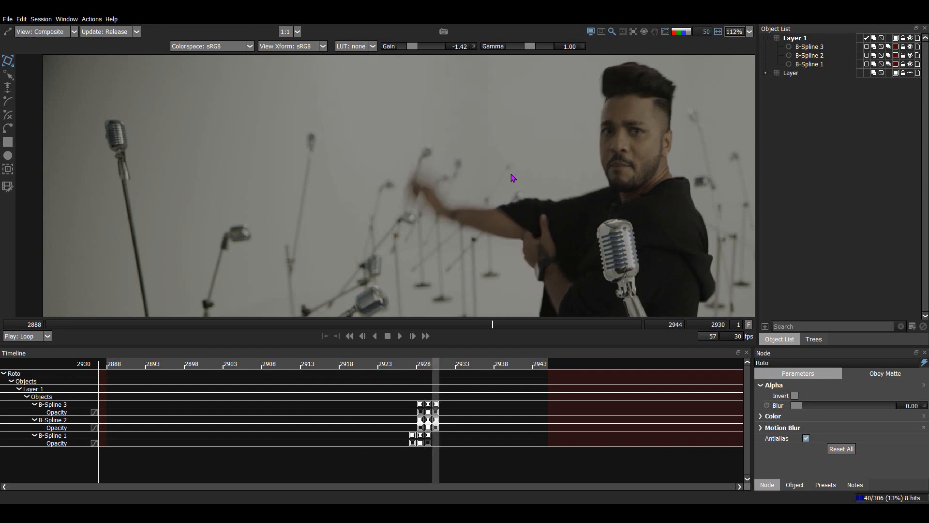
key(Left)
key(o)
key(o)
key(o)
key(o)
Compare B-Spline 1's red matte overlay with the raised arm on frame 2928.
key(Left)
scroll(513, 178, down, 1)
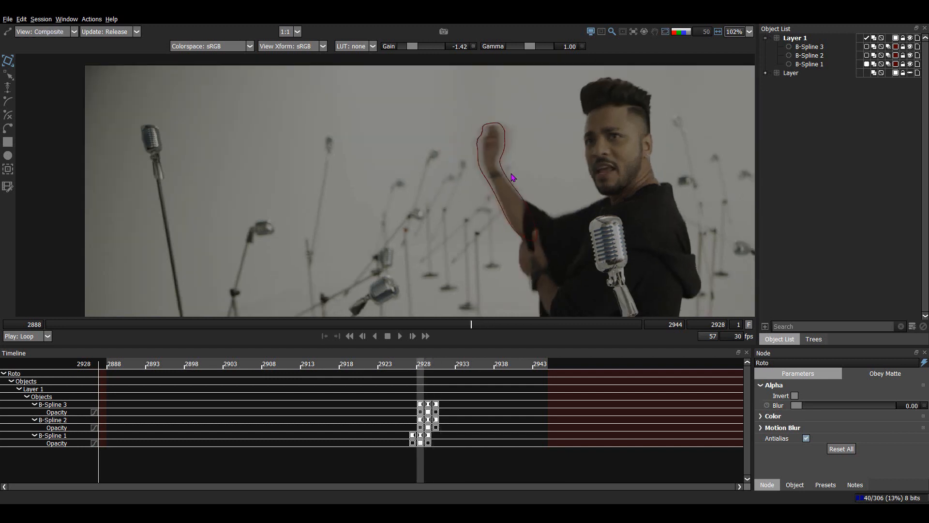
key(o)
scroll(504, 169, down, 1)
key(o)
key(o)
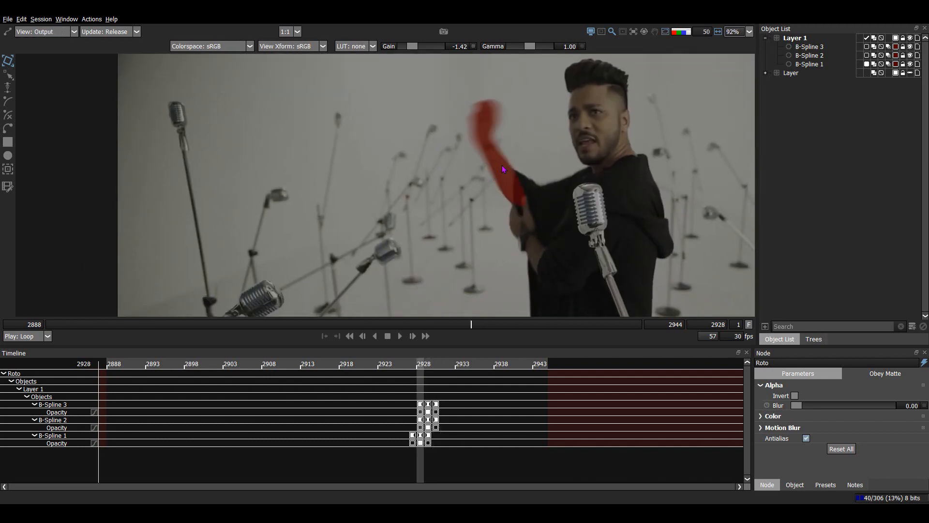
key(o)
key(o)
key(o)
key(o)
key(o)
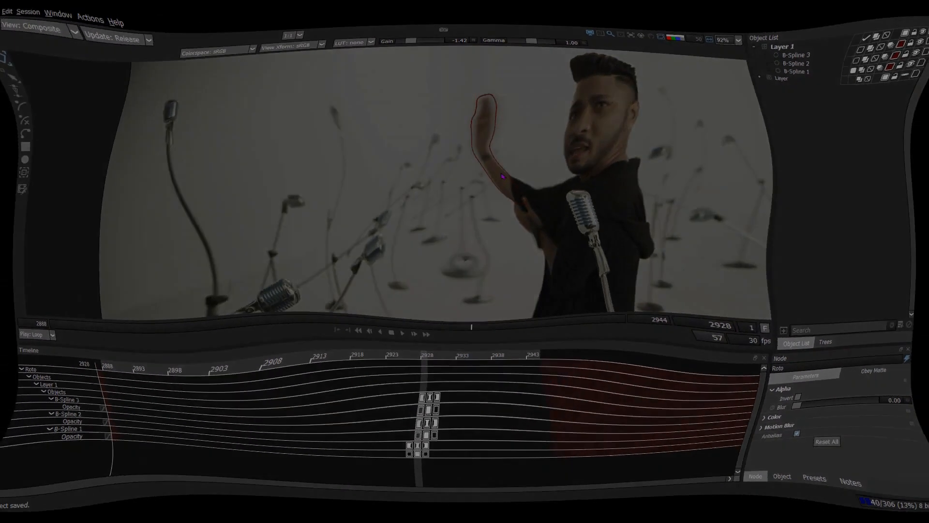